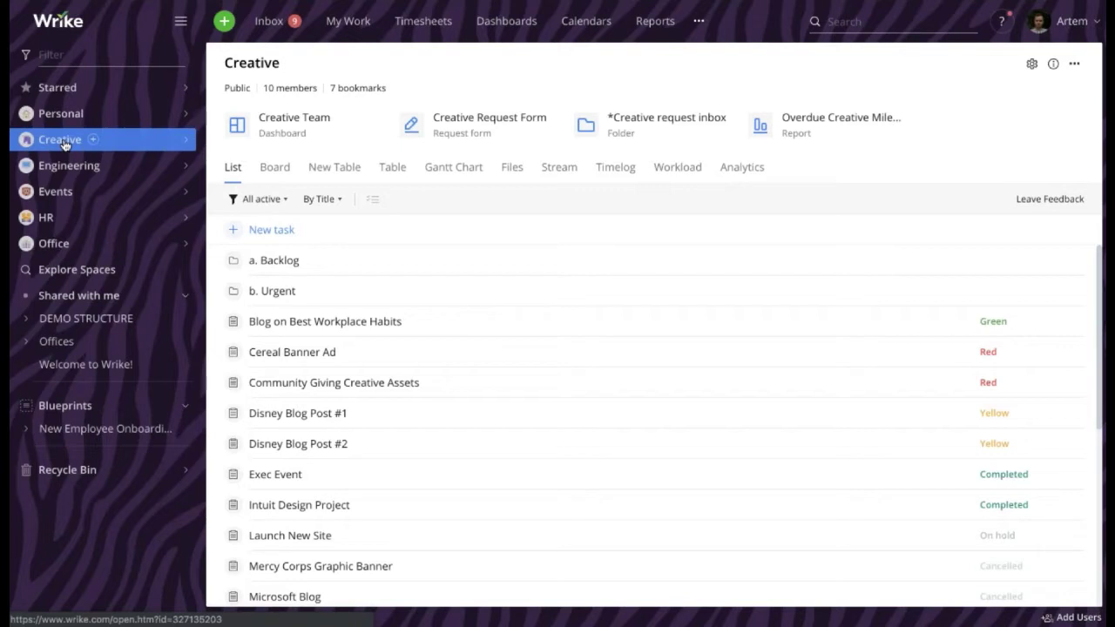
Expand the Creative space and show its Bookmarks page with seven bookmarks
left_click(184, 140)
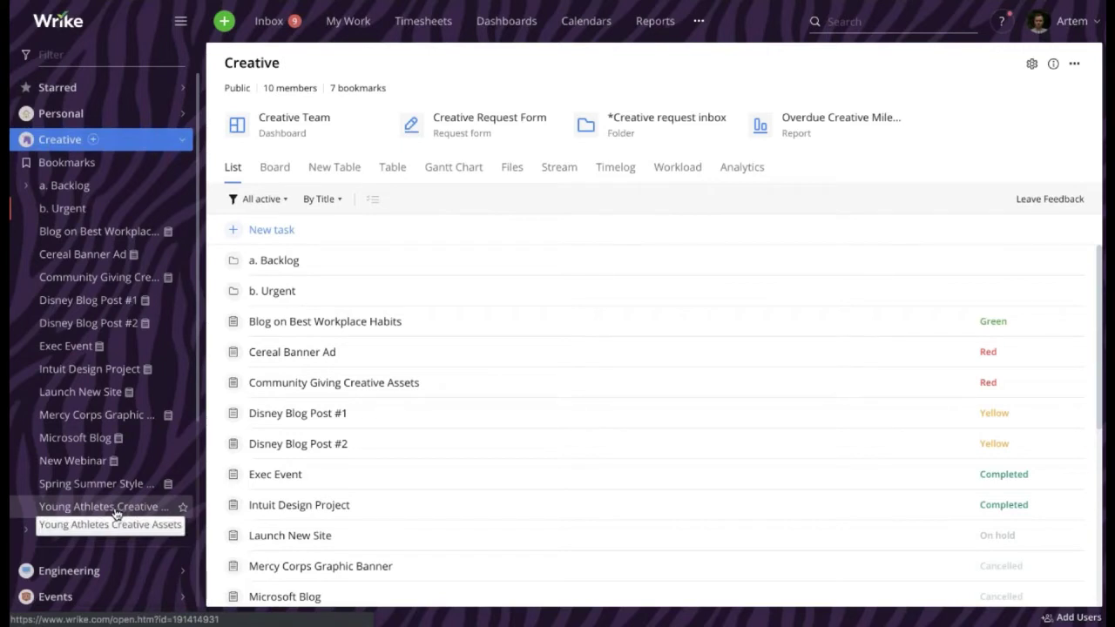
left_click(73, 168)
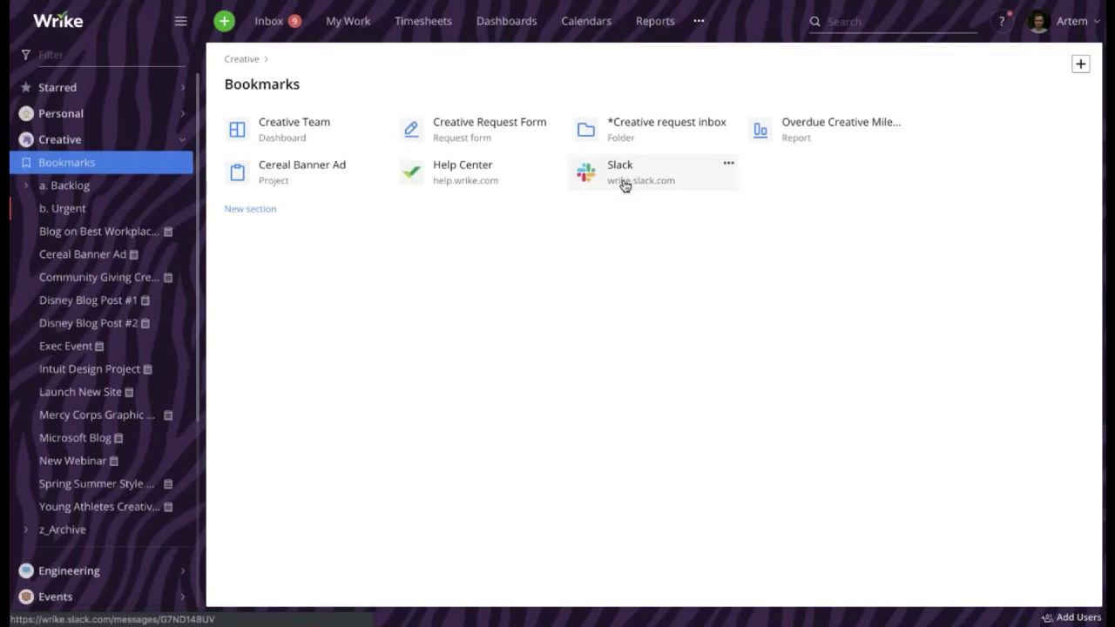
Switch the sidebar from Creative to Office and show the c. Knowledge Base folder
left_click(182, 141)
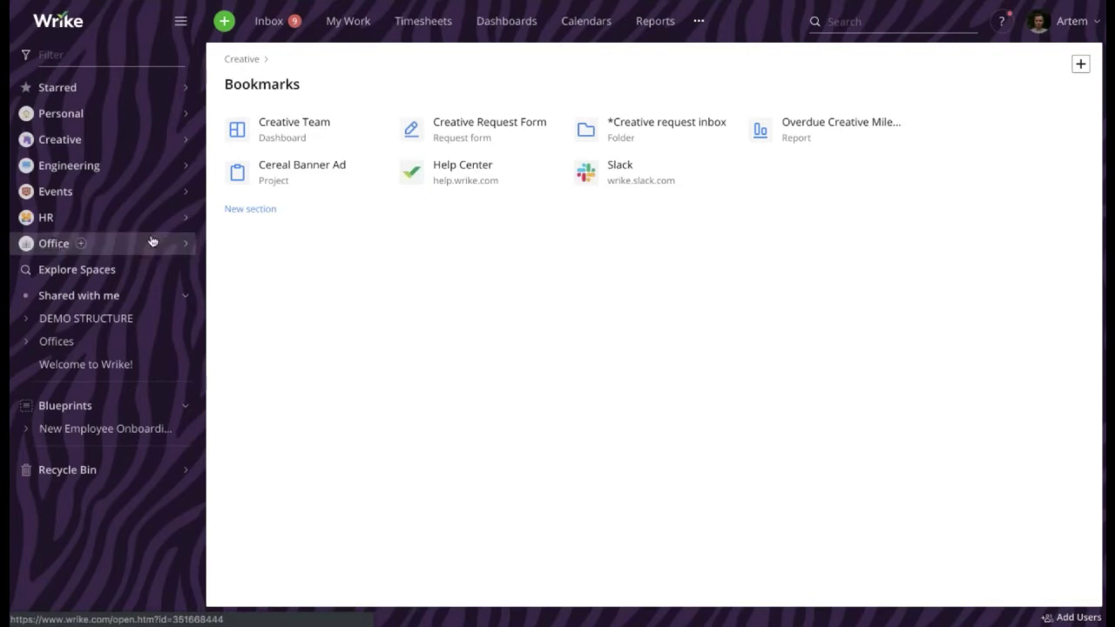
left_click(187, 247)
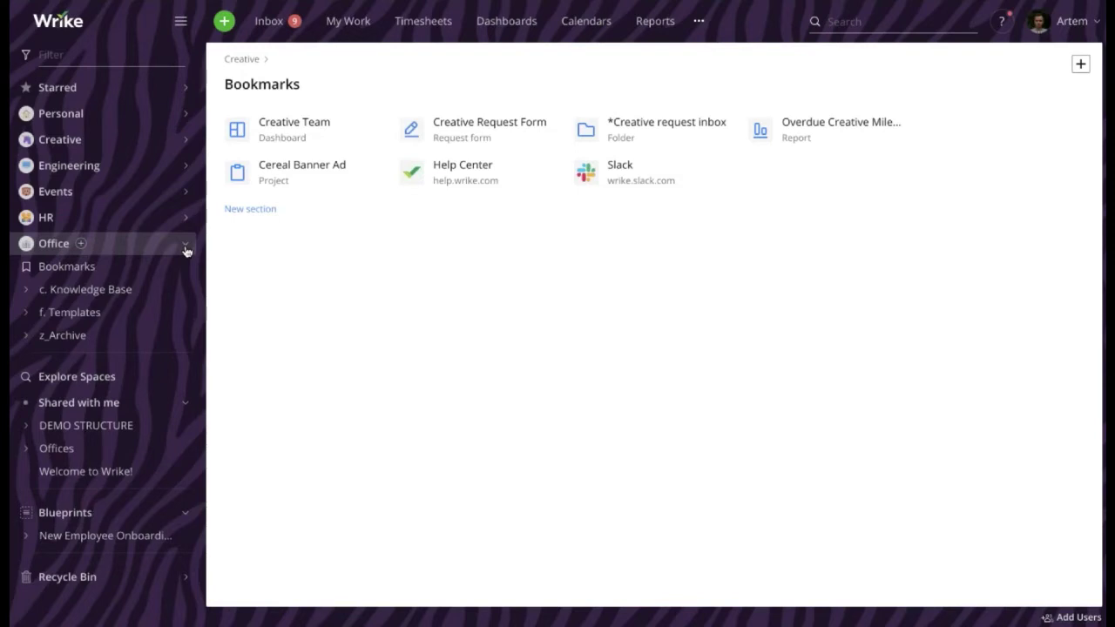
left_click(63, 289)
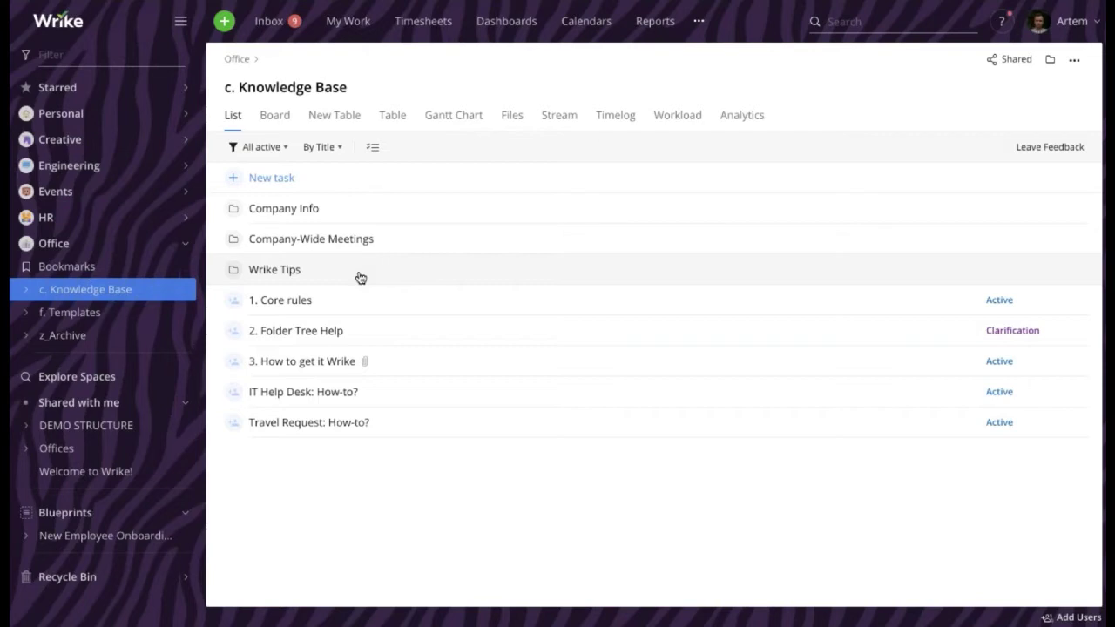
Read through the 1. Core rules description lines, then view the 2. Folder Tree Help task
left_click(319, 304)
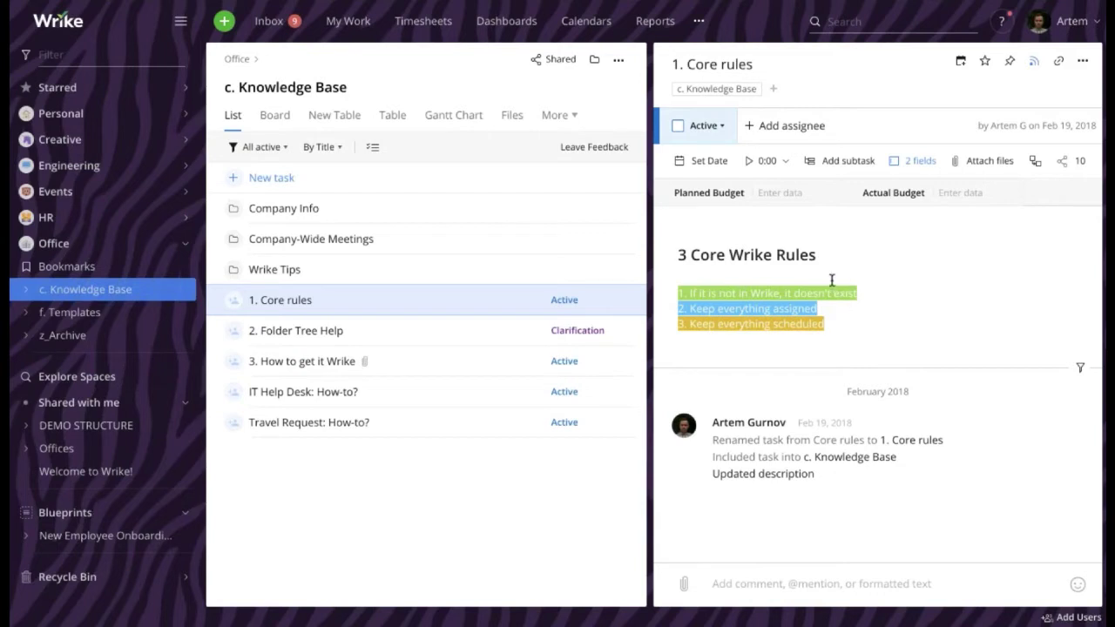
left_click(677, 293)
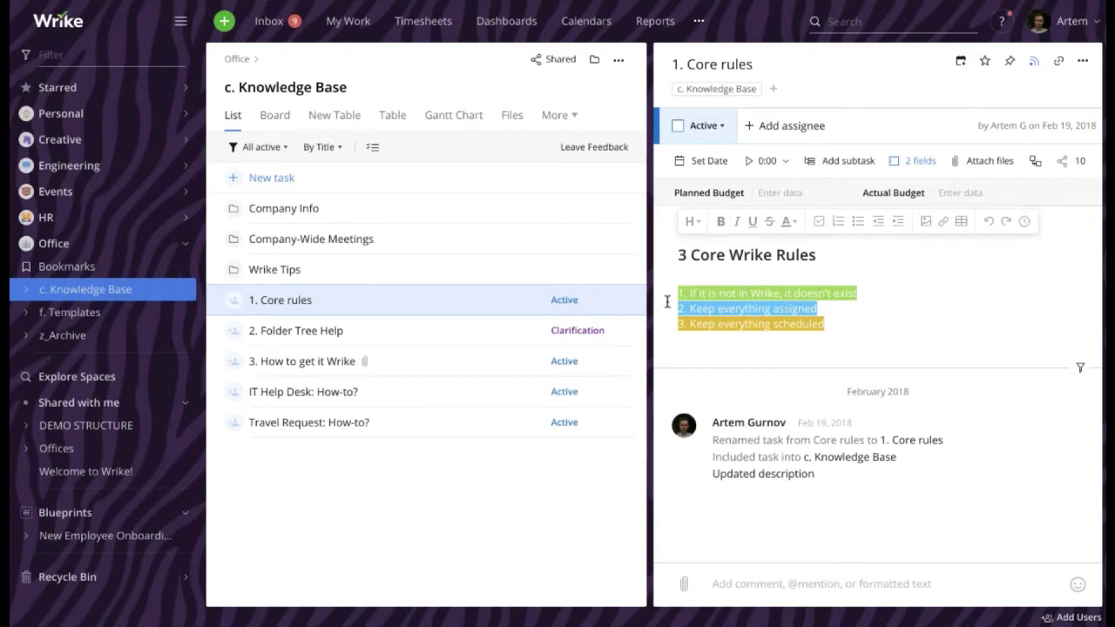
left_click_drag(669, 306, 819, 308)
left_click_drag(676, 325, 833, 329)
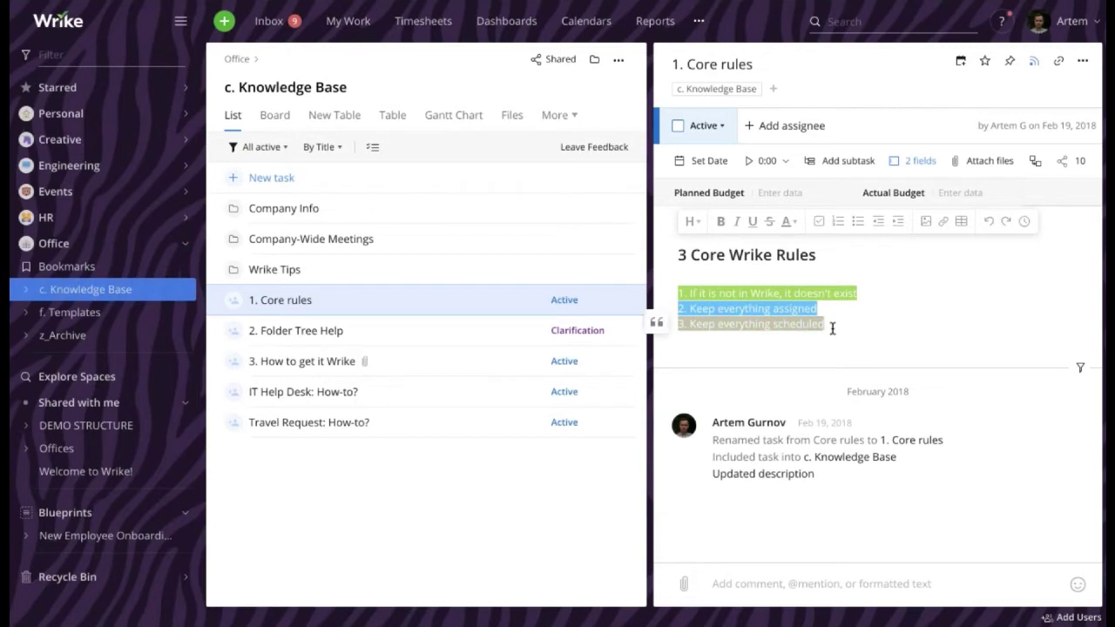
left_click(833, 328)
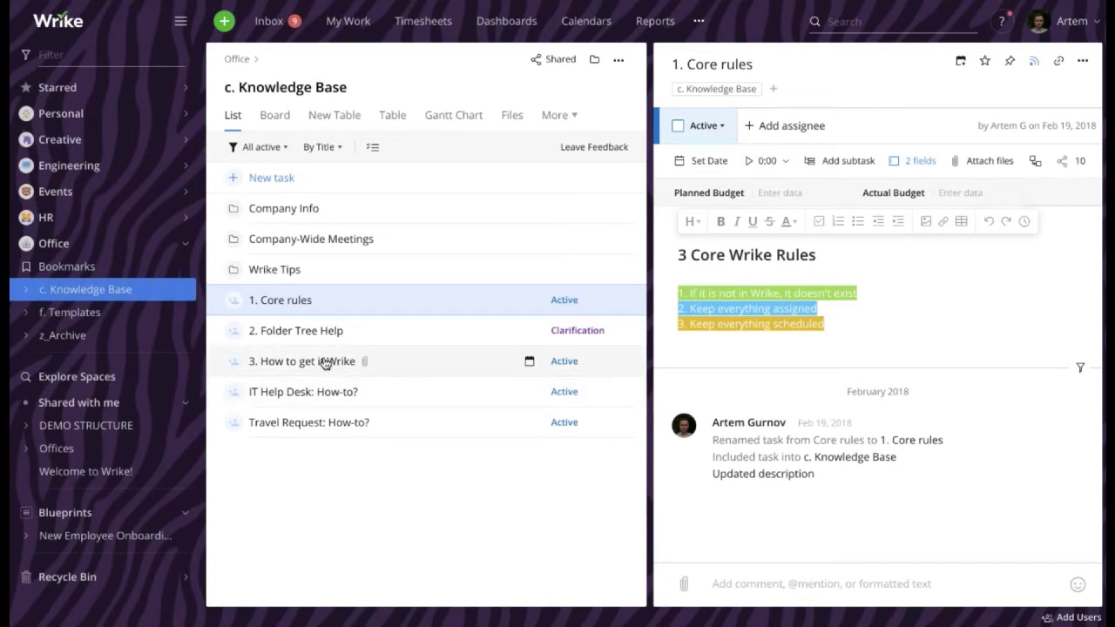
left_click(345, 339)
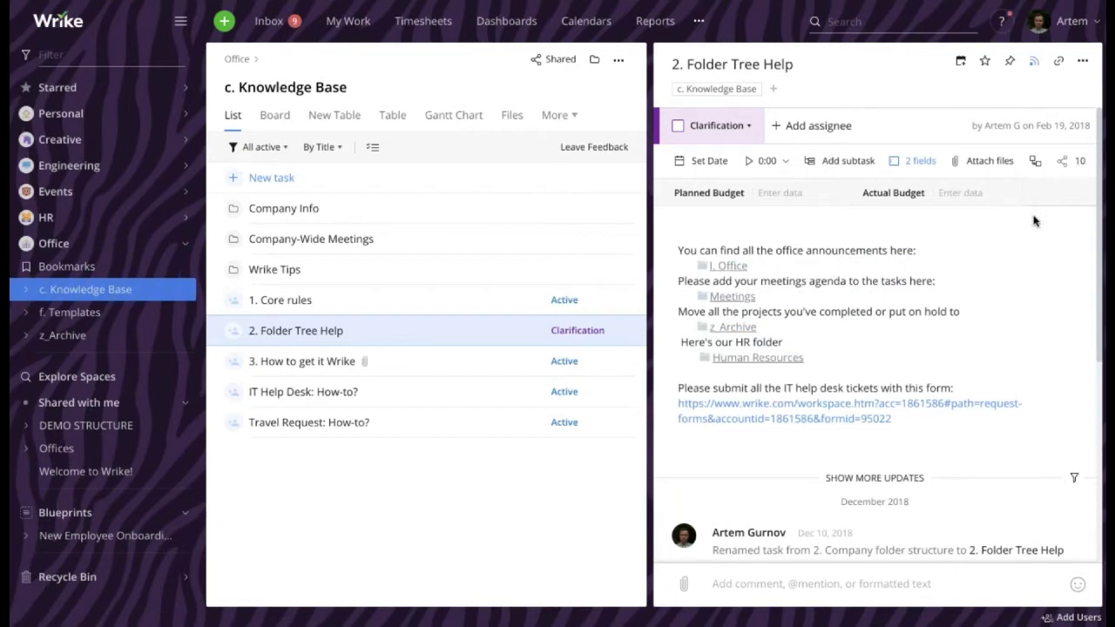
left_click(1058, 63)
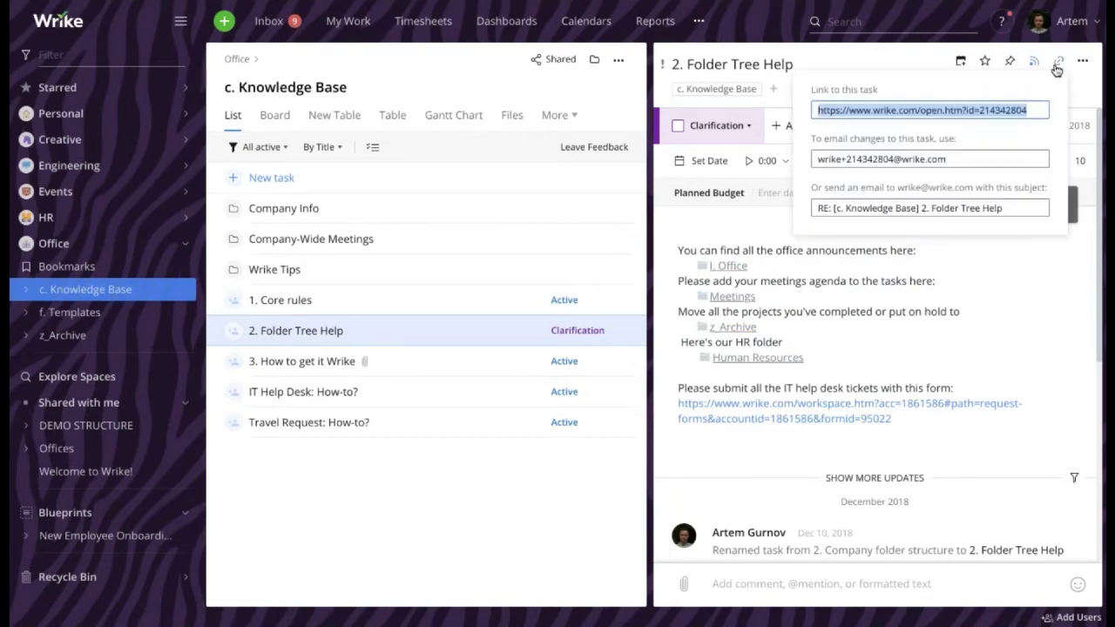
triple_click(991, 110)
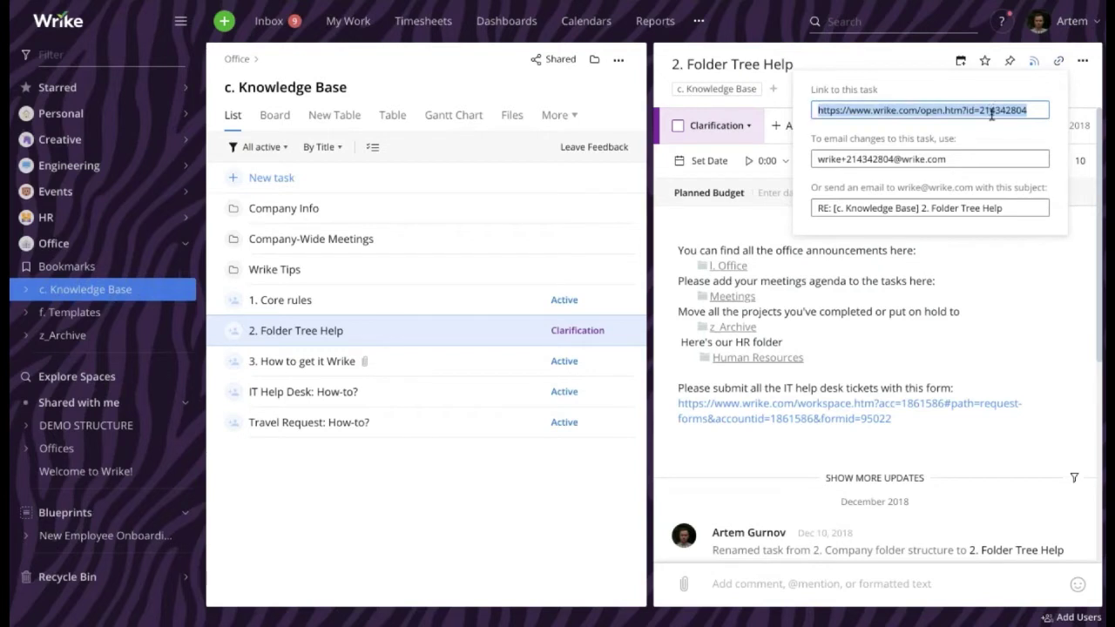
left_click(997, 270)
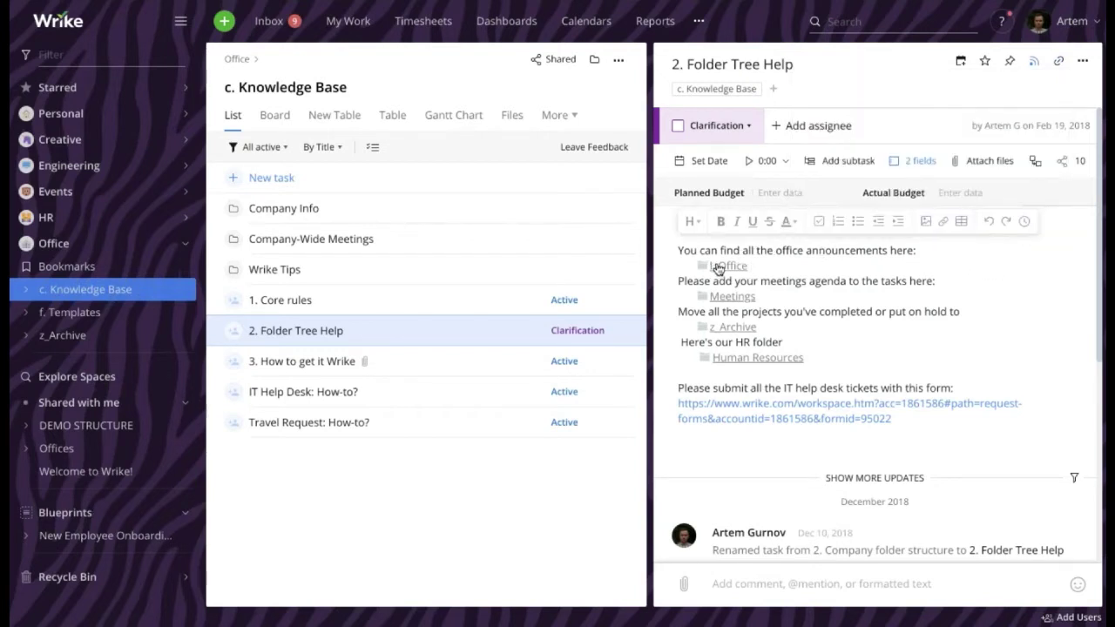
left_click(1057, 66)
key("ctrl+c")
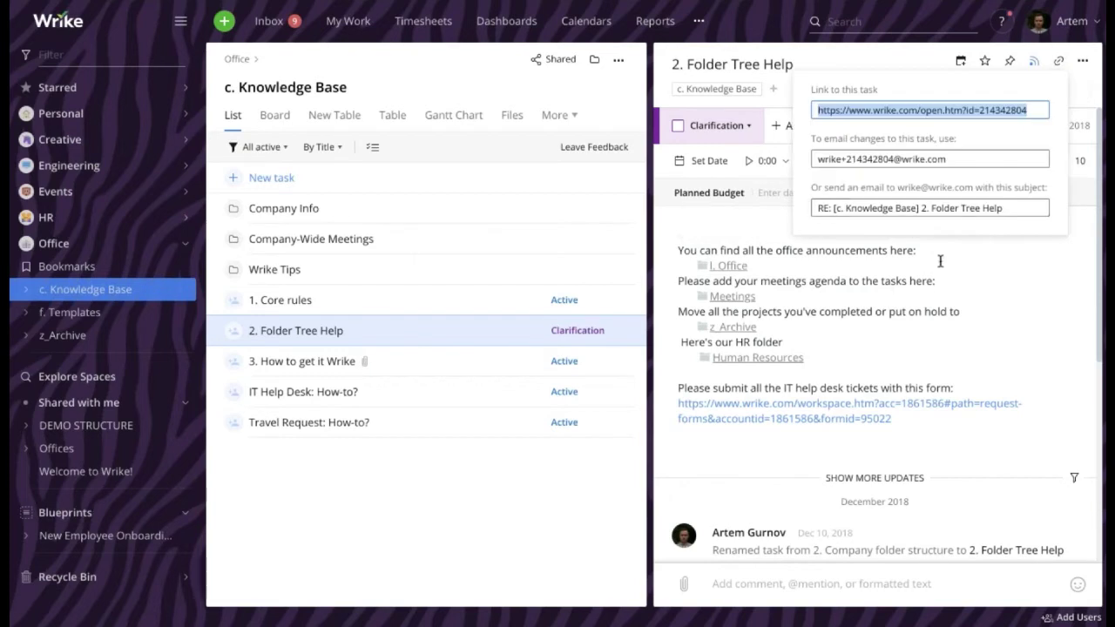
left_click(730, 447)
key("ctrl+v")
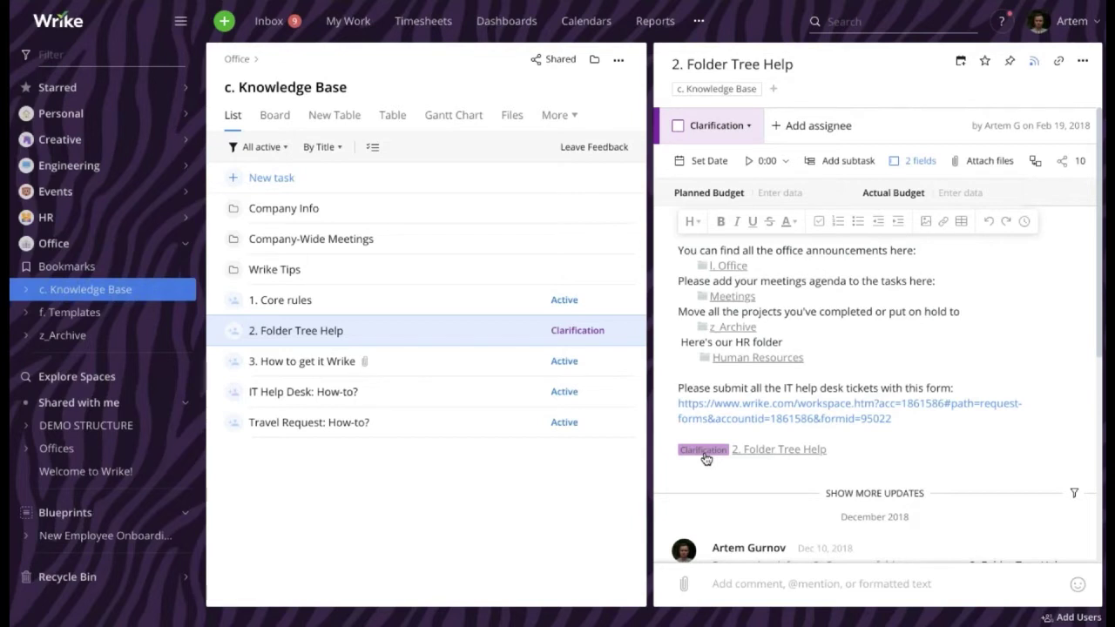
left_click_drag(896, 448, 658, 449)
key("BackSpace")
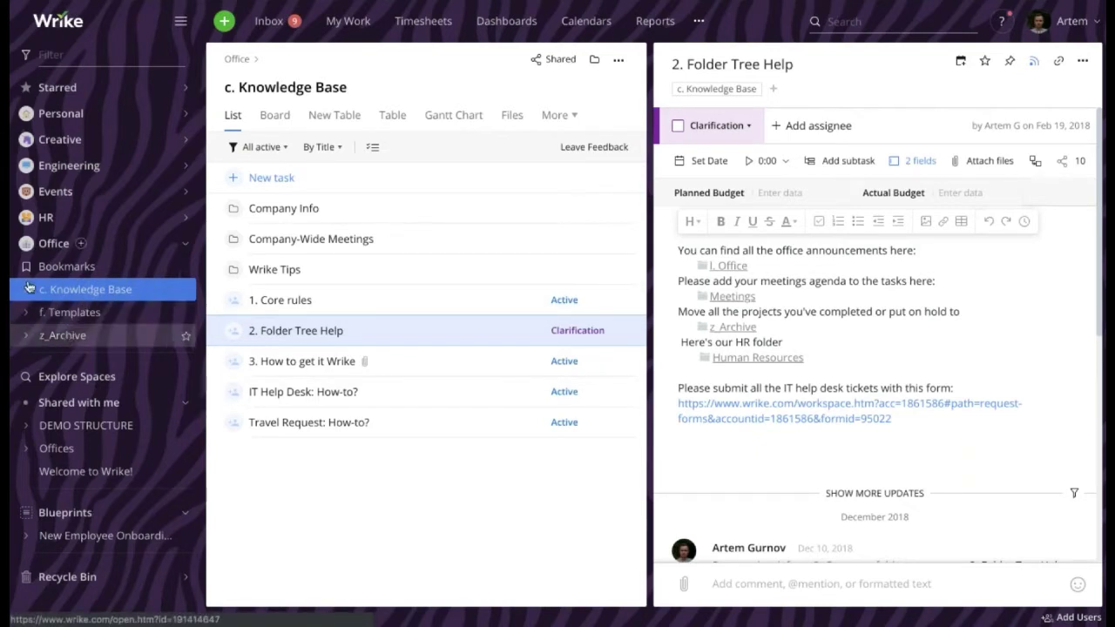
Collapse the Office space and expand the Creative space in the folder tree
left_click(184, 243)
left_click(184, 145)
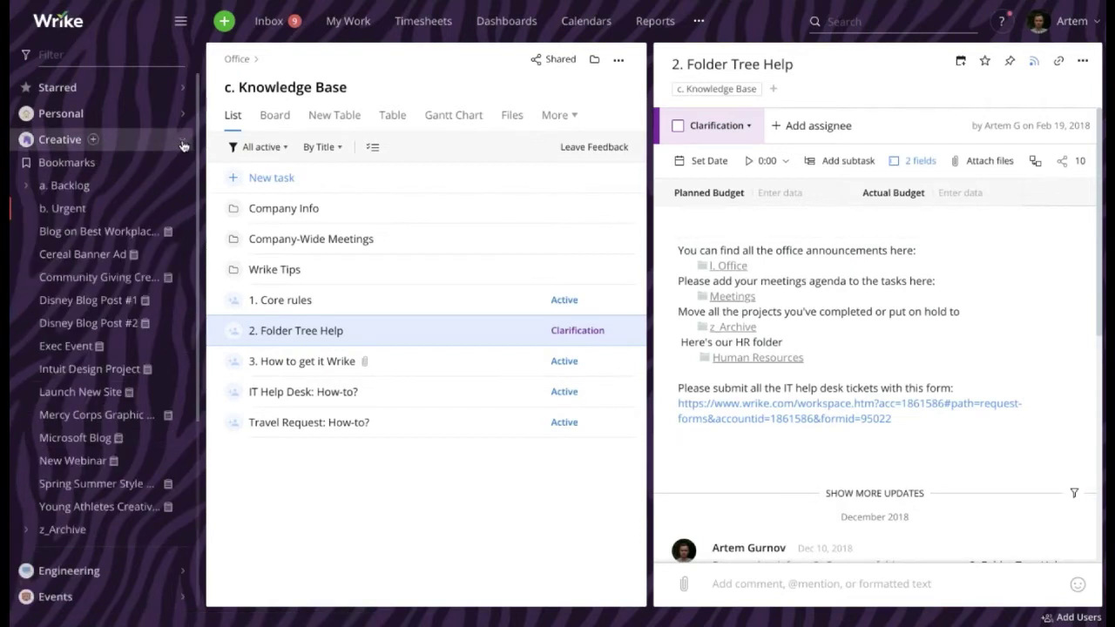
scroll(83, 529, "down", 3)
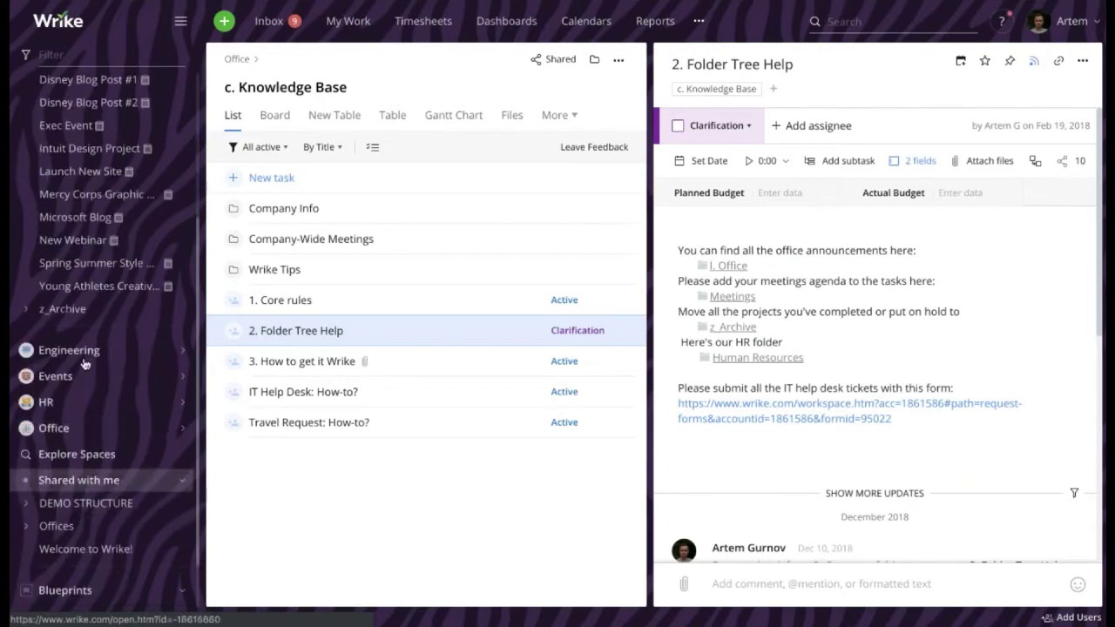
scroll(79, 348, "up", 3)
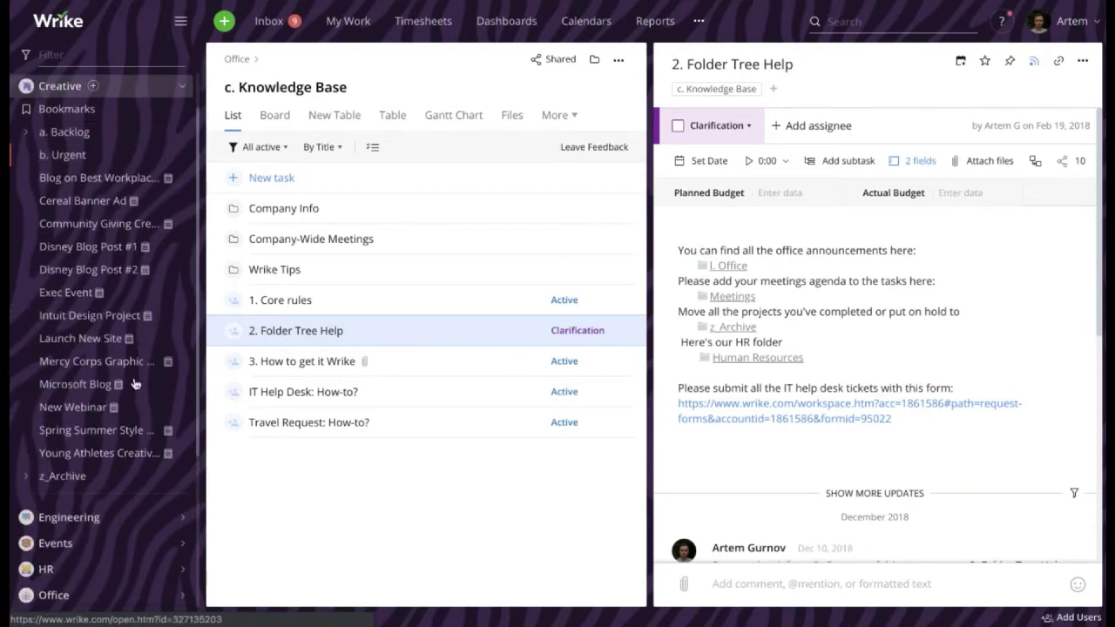
Browse z_Archive > 2019 > 02. February, then collapse z_Archive again
left_click(41, 478)
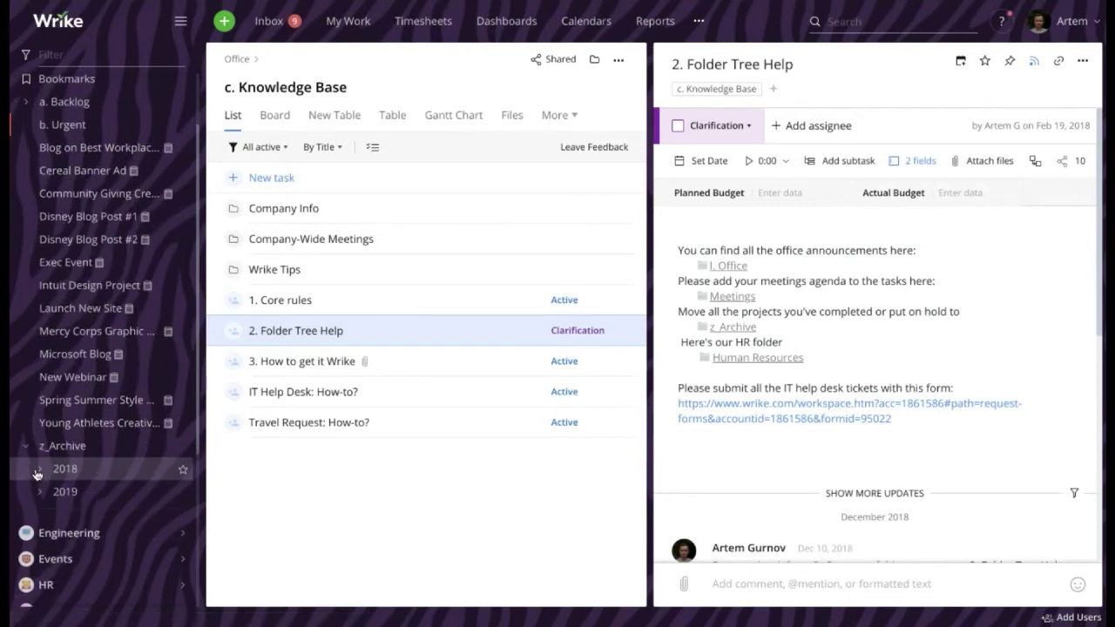
left_click(38, 427)
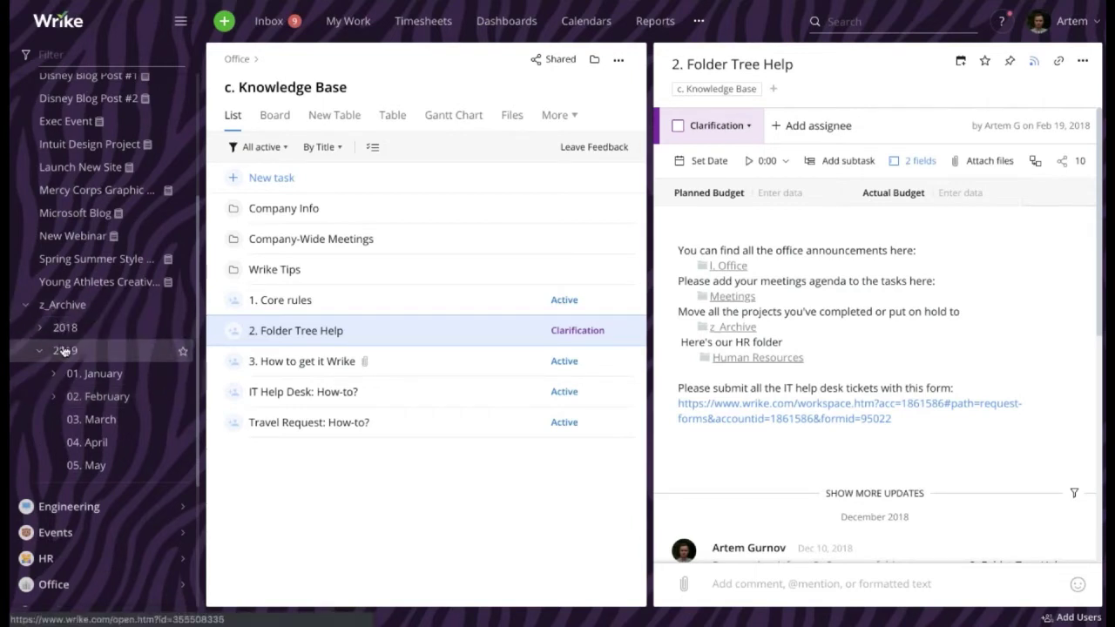
left_click(53, 397)
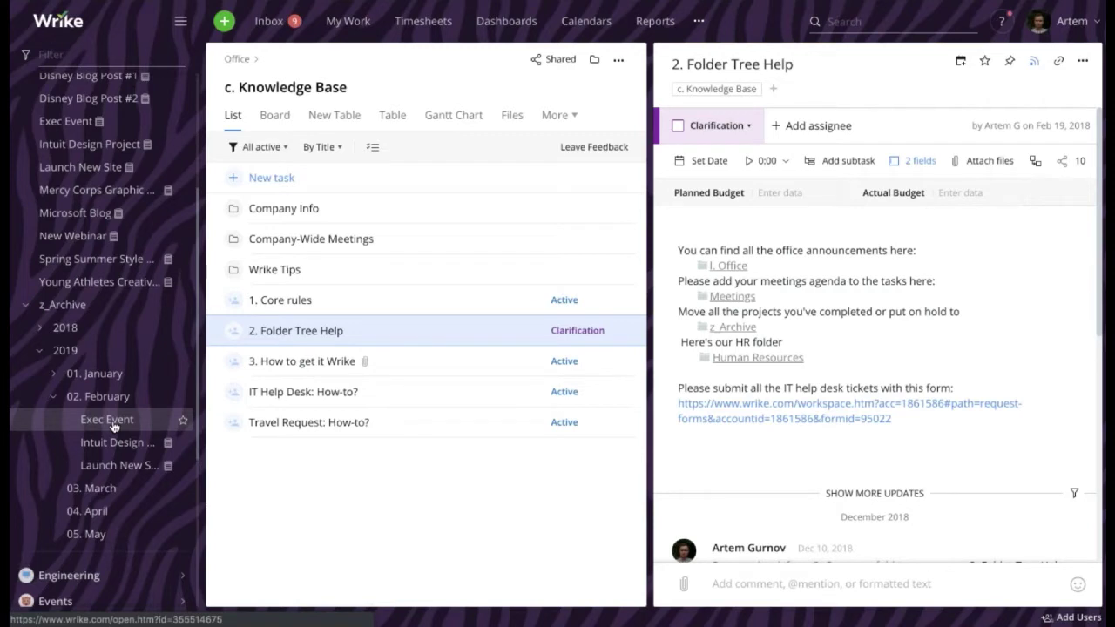
left_click(29, 306)
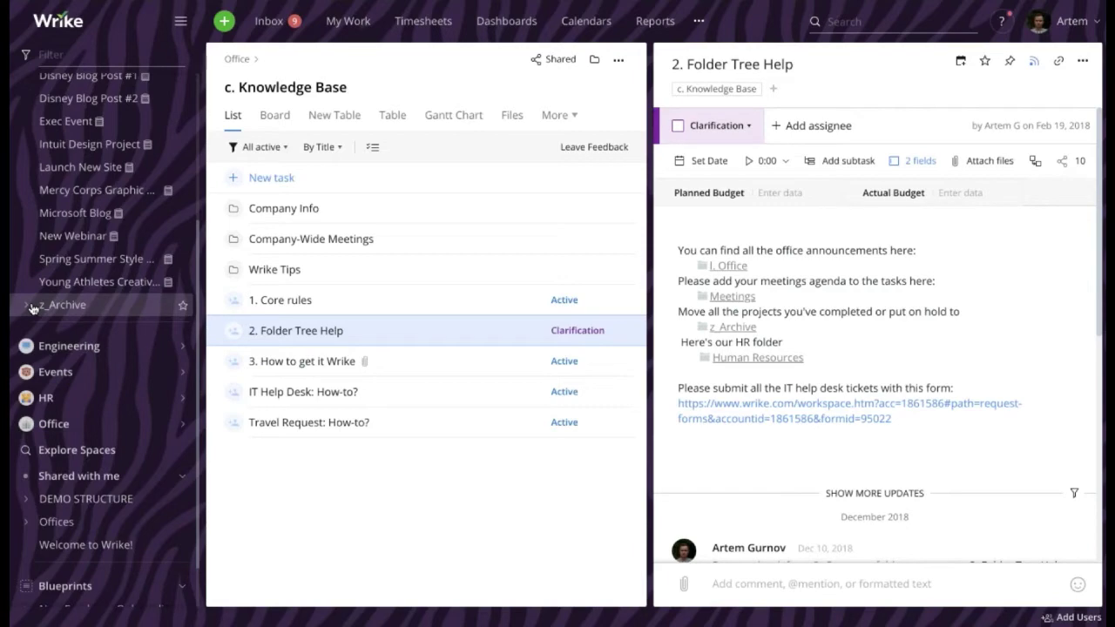
scroll(53, 296, "up", 3)
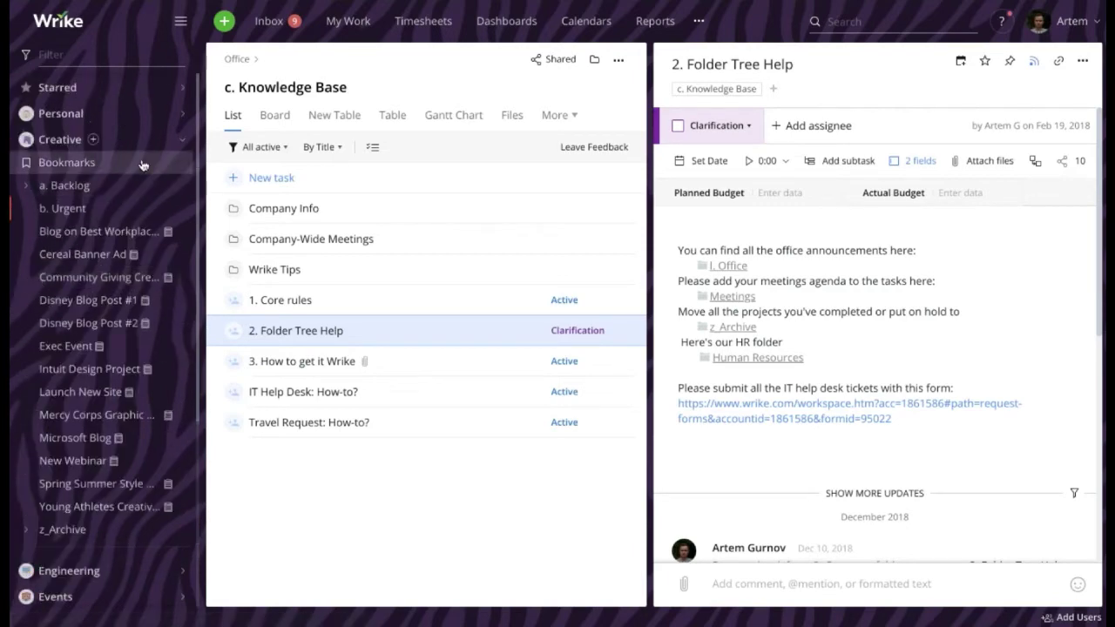
Collapse Creative and expand DEMO STRUCTURE > b. Departments > Marketing in the tree
left_click(184, 145)
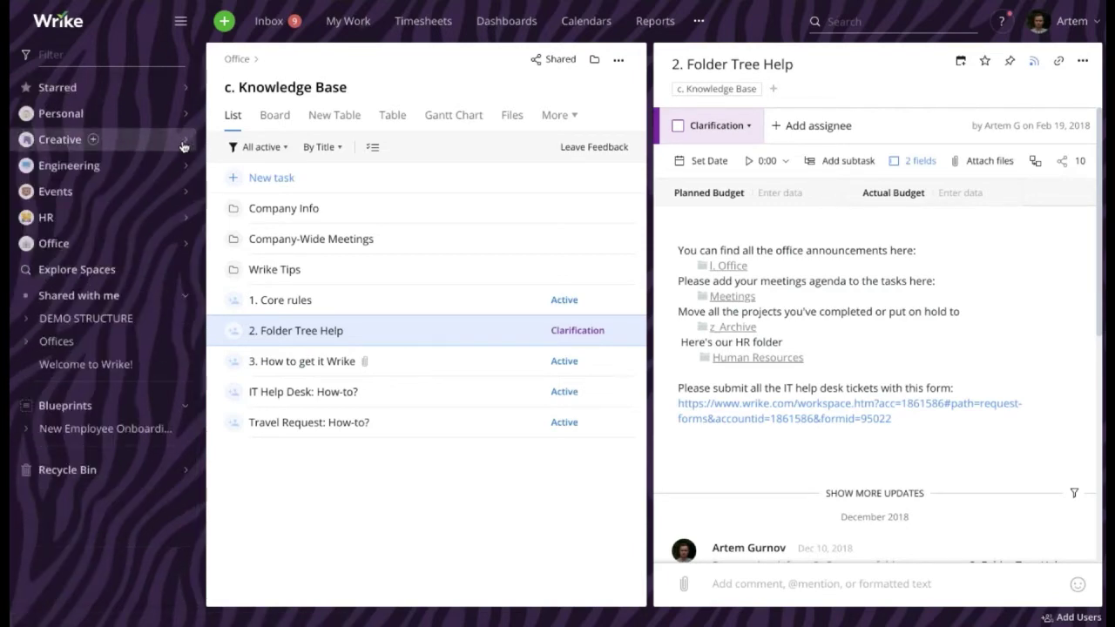
left_click(27, 319)
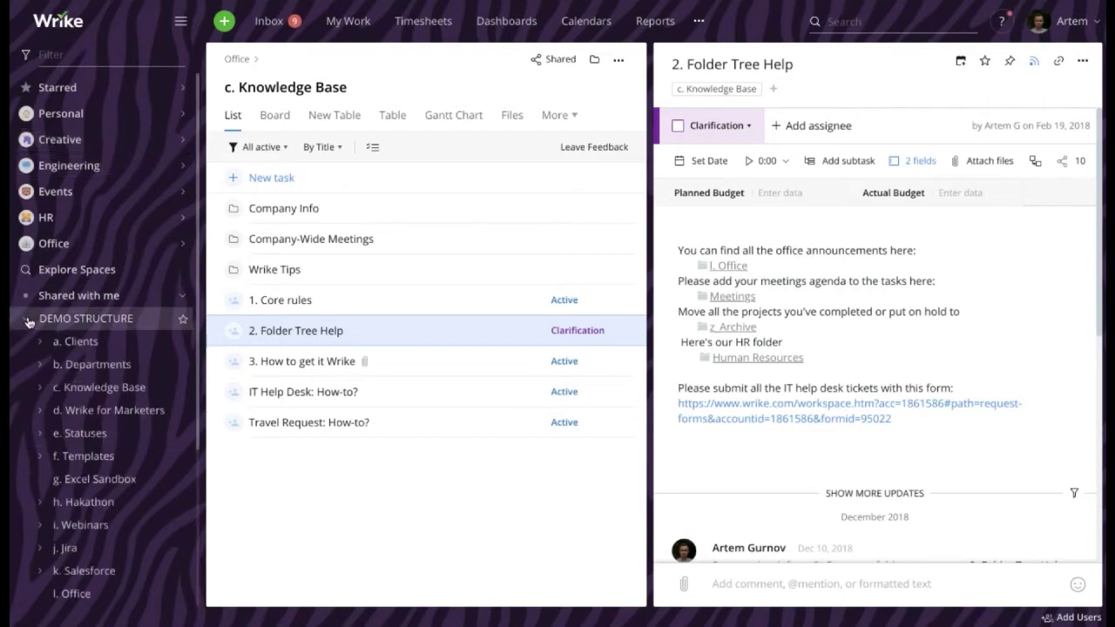
left_click(41, 365)
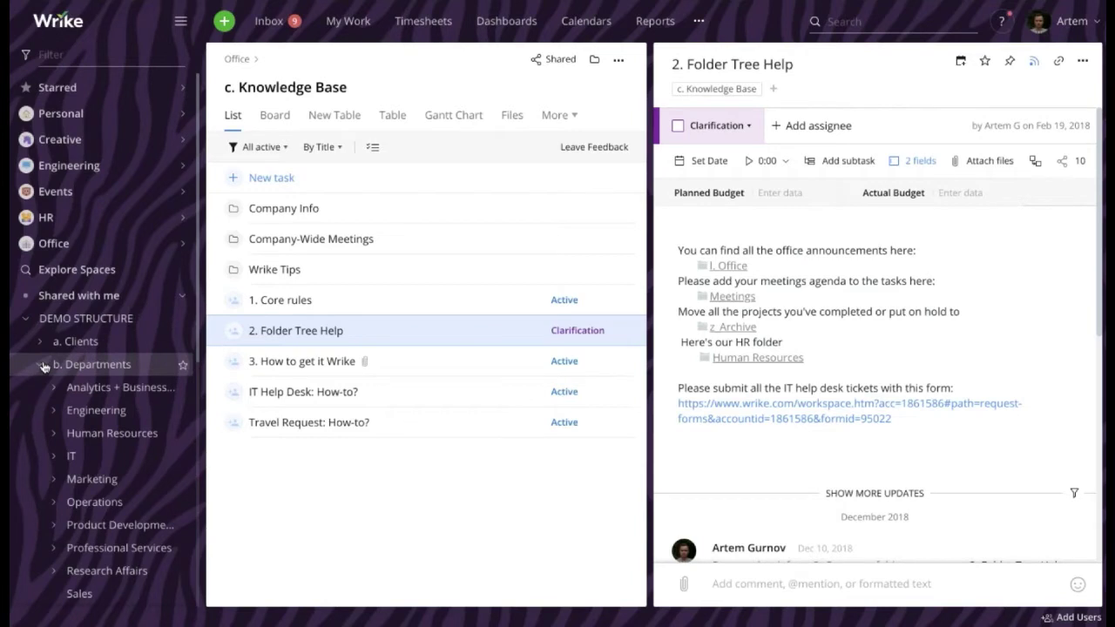
scroll(43, 370, "down", 1)
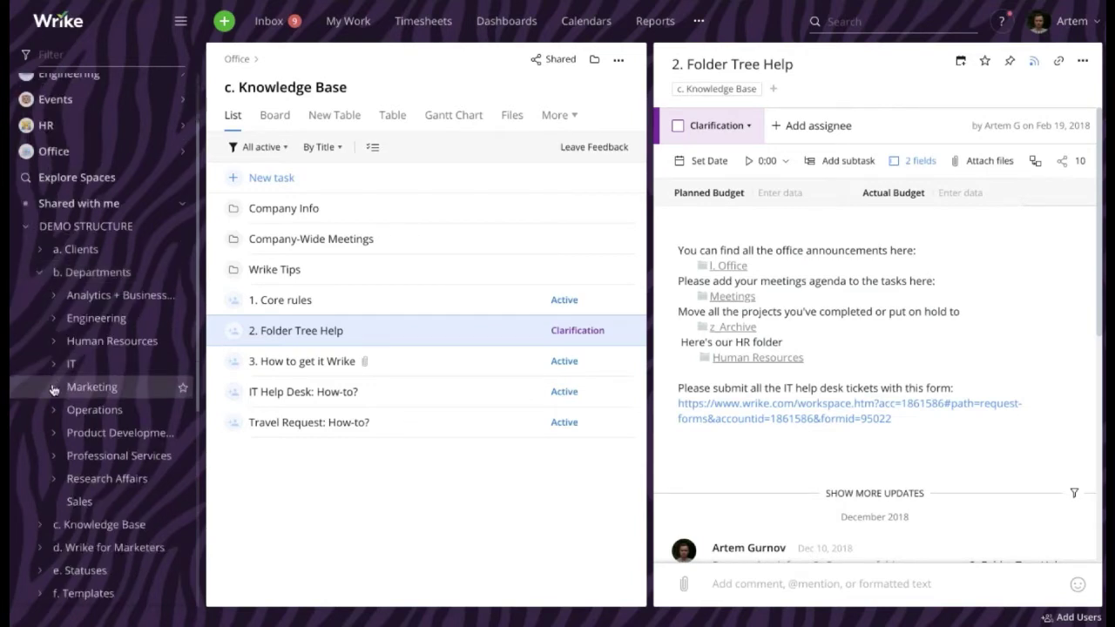
left_click(53, 387)
Expand 05. Webinar > 2019 > 05. May and widen the sidebar
scroll(57, 384, "down", 1)
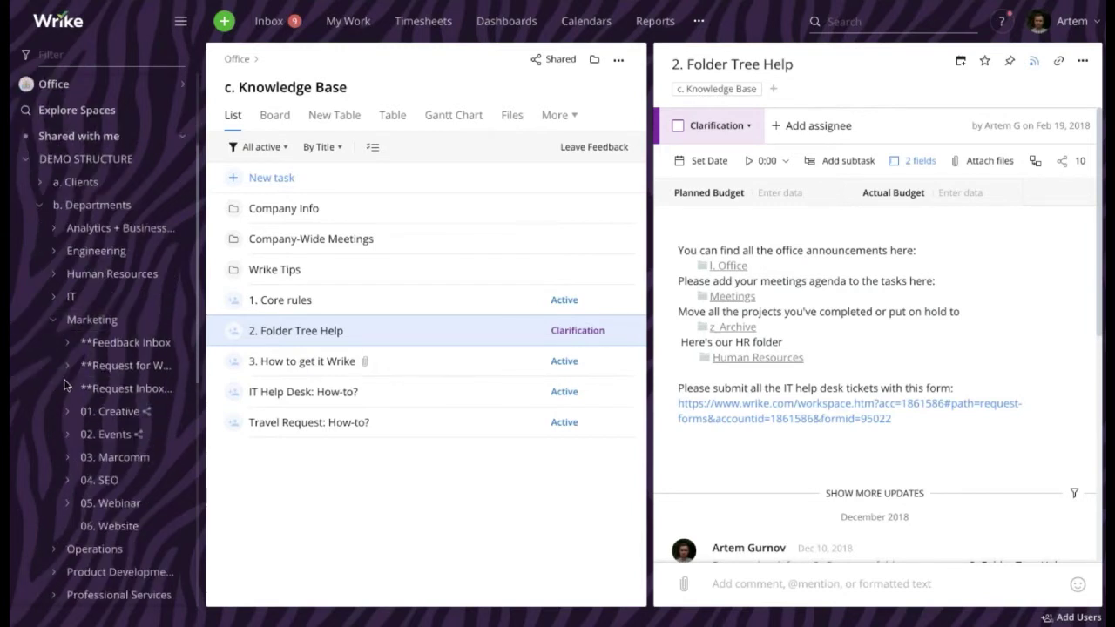
scroll(92, 344, "down", 1)
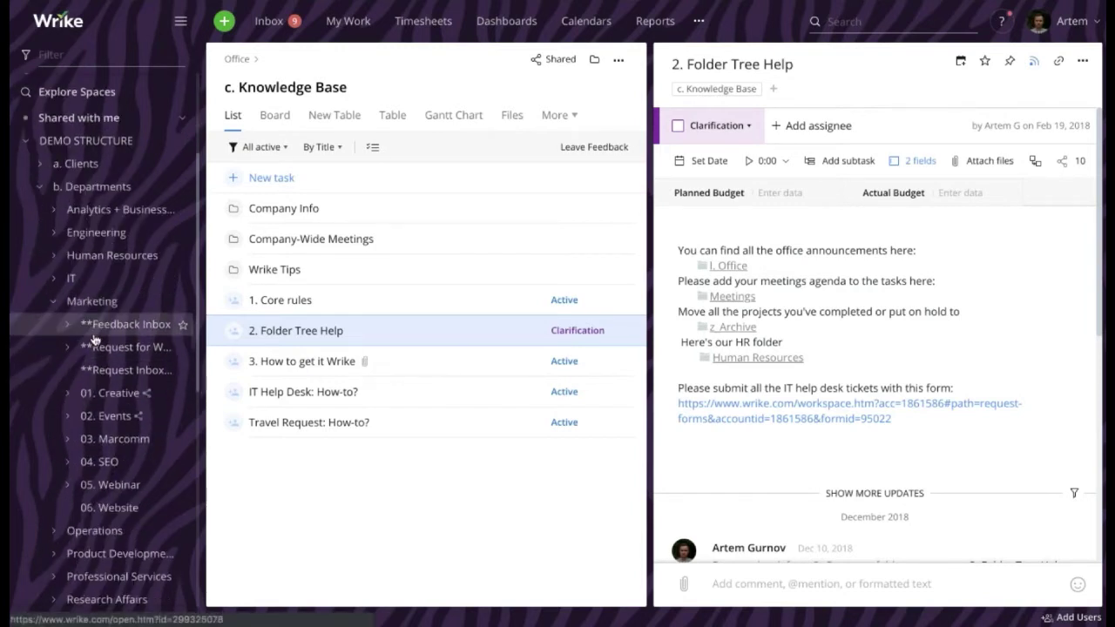
left_click(68, 486)
scroll(70, 488, "down", 1)
left_click(81, 493)
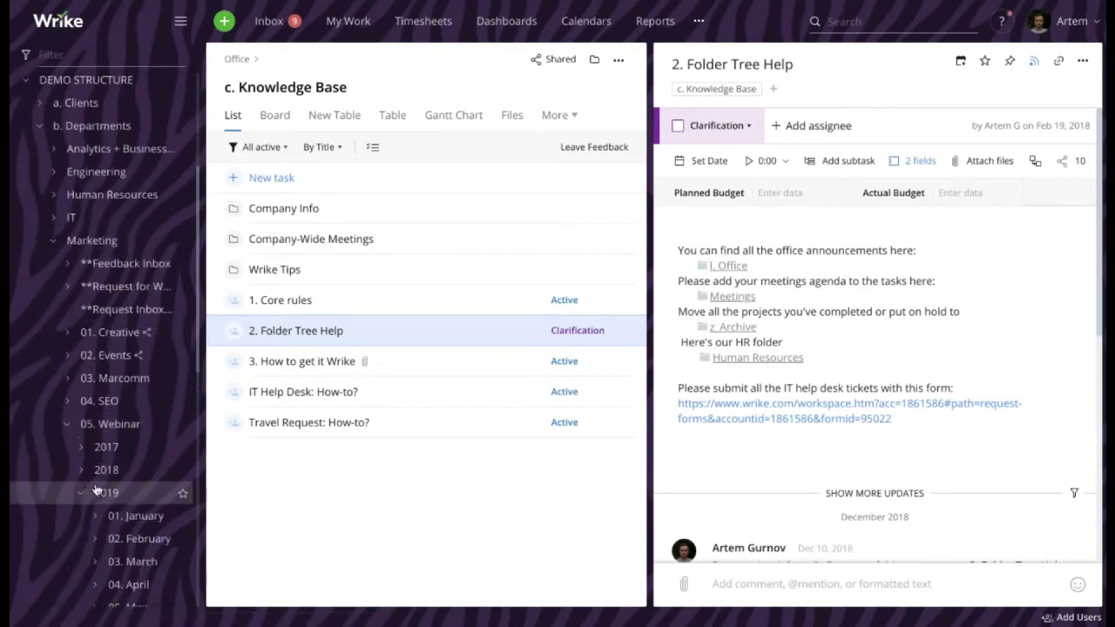
scroll(96, 488, "down", 2)
left_click(94, 503)
scroll(116, 494, "down", 2)
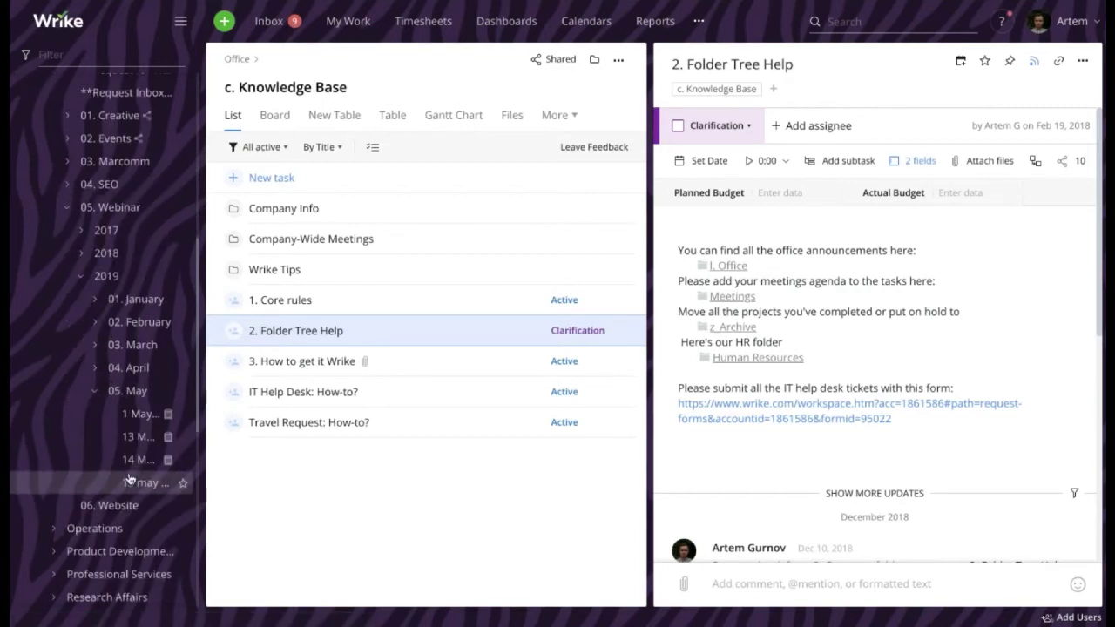
left_click_drag(202, 444, 231, 462)
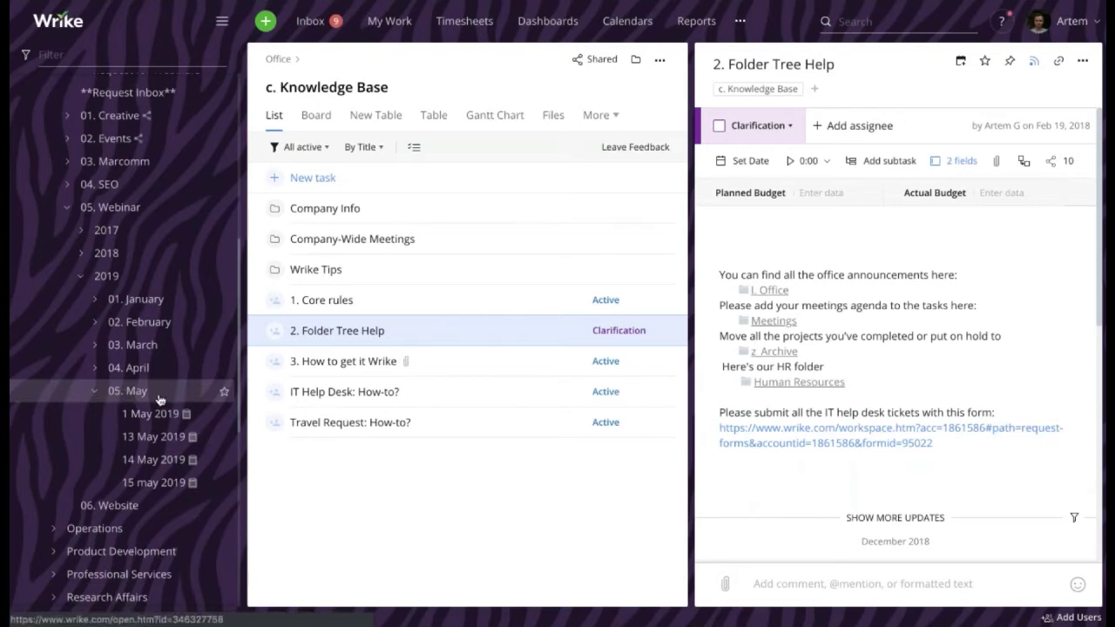
Add a project named 27 May 2019 inside the 05. May folder
mouse_move(190, 390)
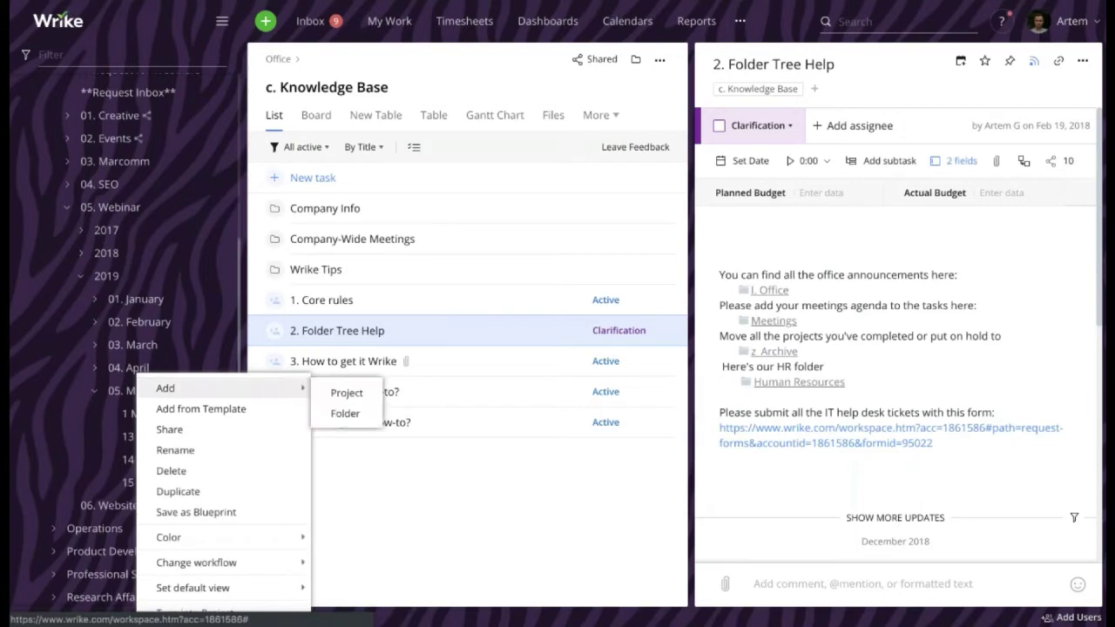
left_click(347, 394)
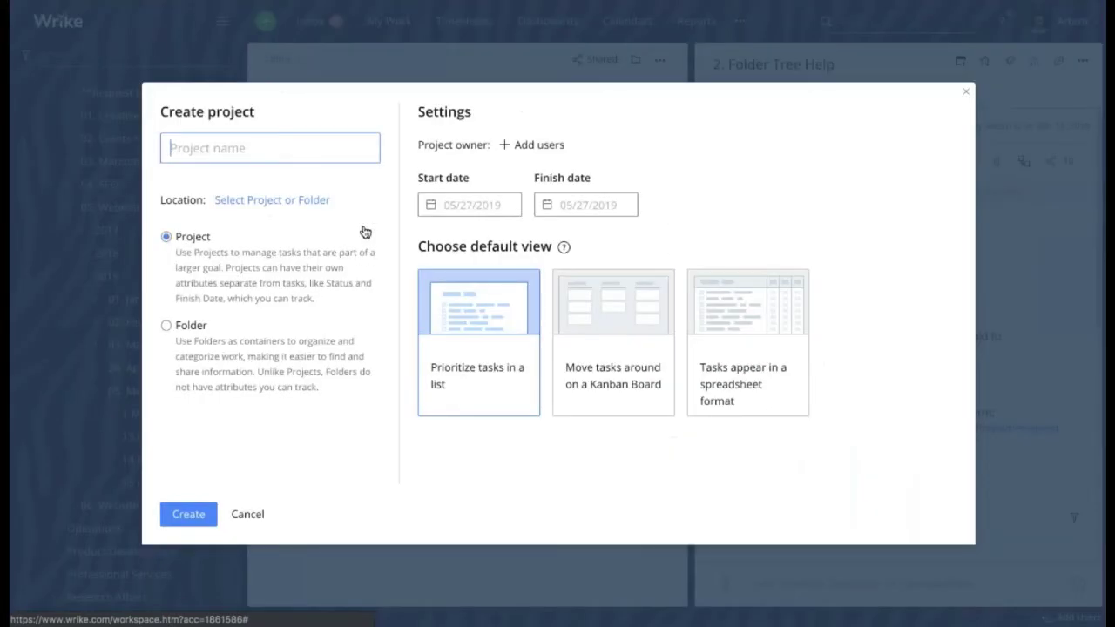
type("27 M")
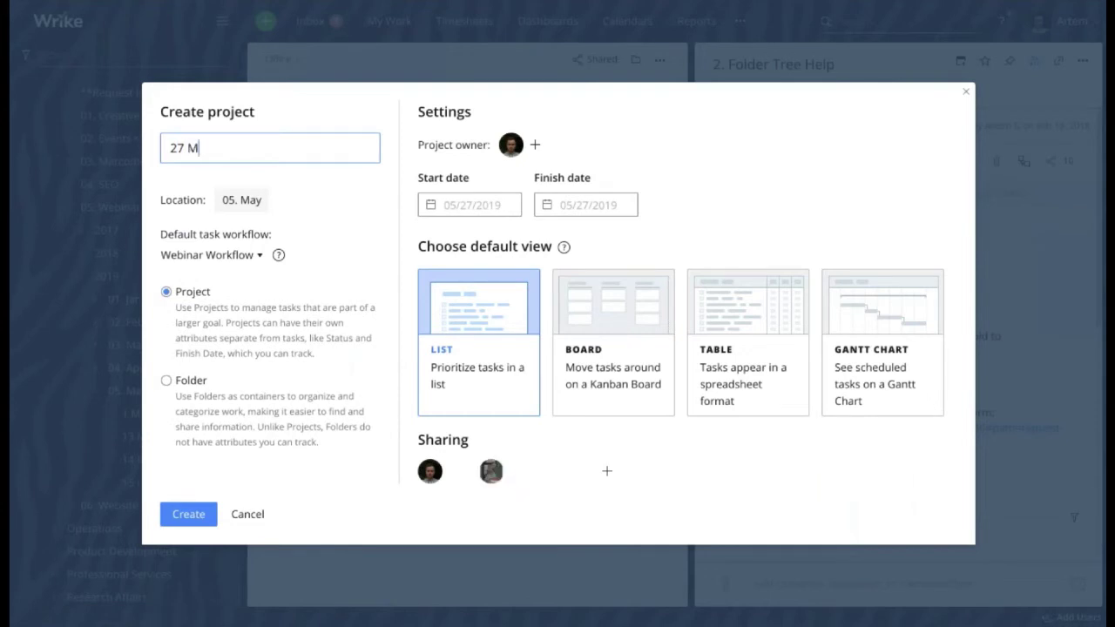
type("ay 2019")
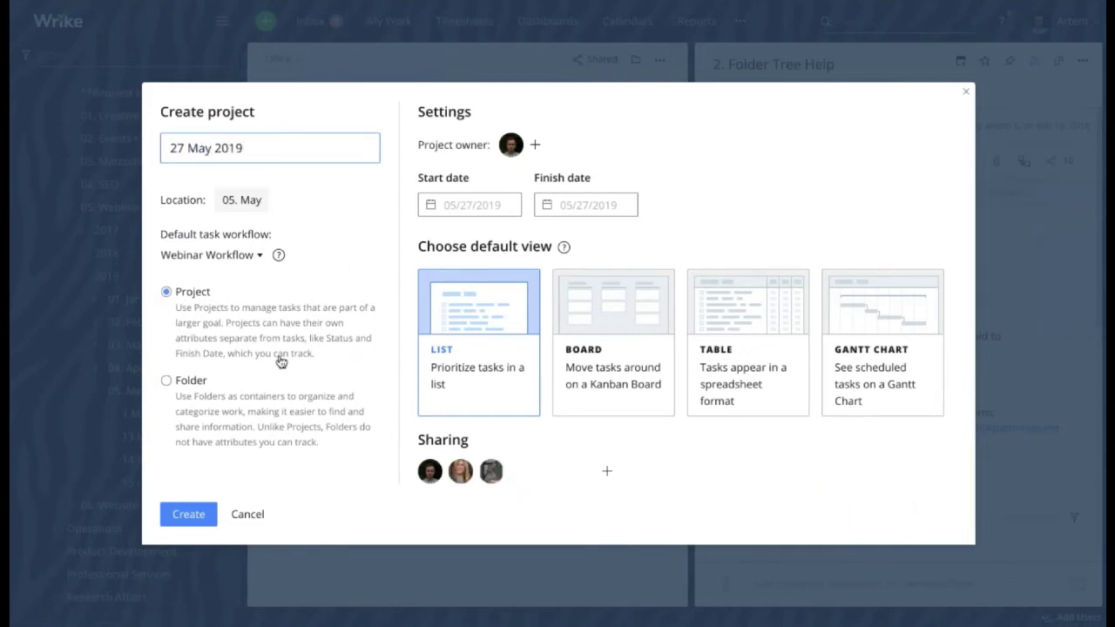
left_click(189, 514)
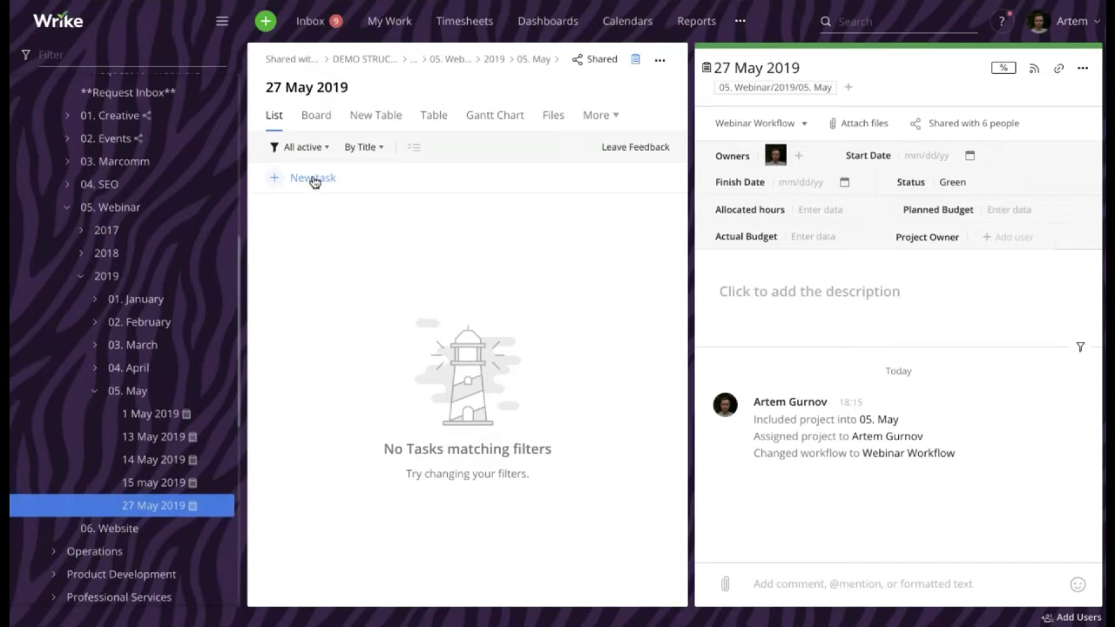
Add tasks 1. Brainstorm on Ideas, 2. Write a Script, 3. Prepare a presentation and 4. Webinar
left_click(315, 179)
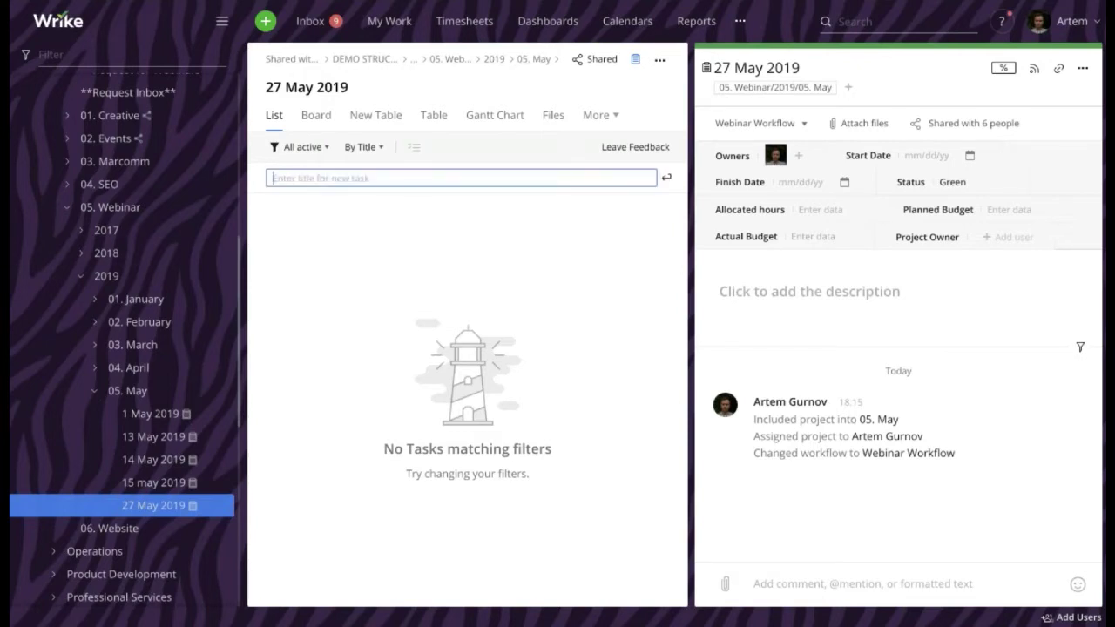
type("1. Brainstorm on Ideas")
key("Return")
type("2. Wri")
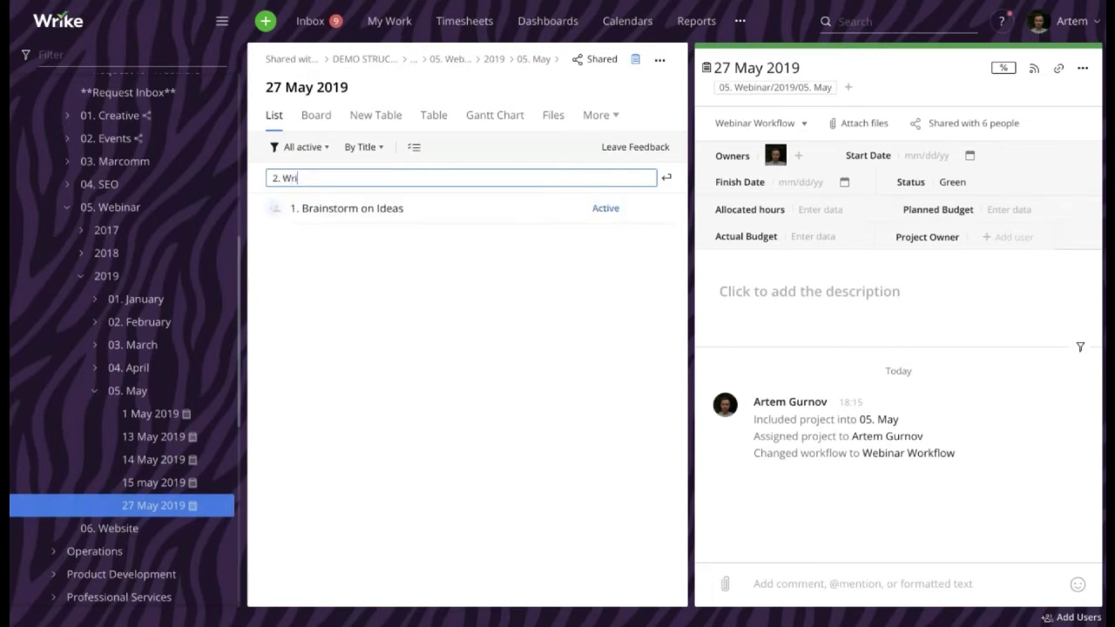
type("te a Script")
key("Return")
type("3. Prep")
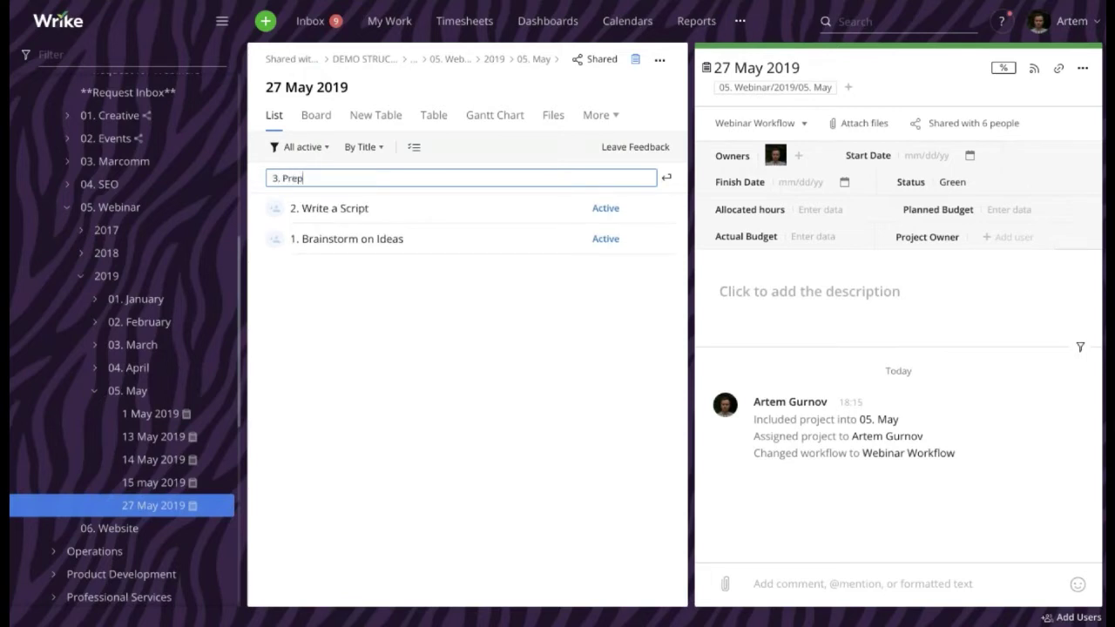
type("are a presentation")
key("Return")
type("4. Webinar")
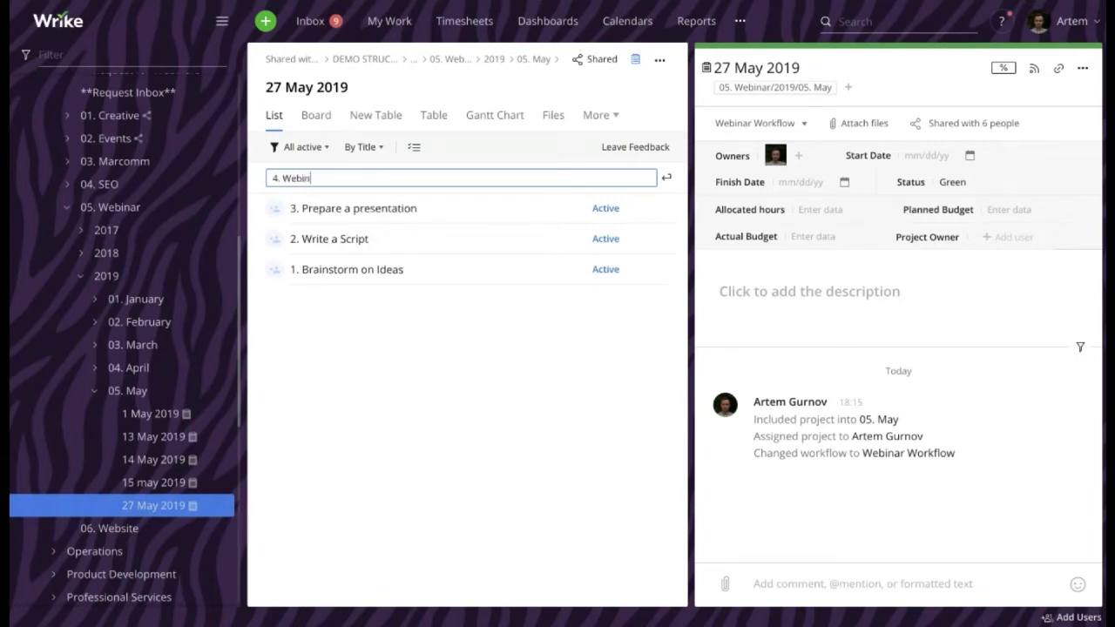
key("Return")
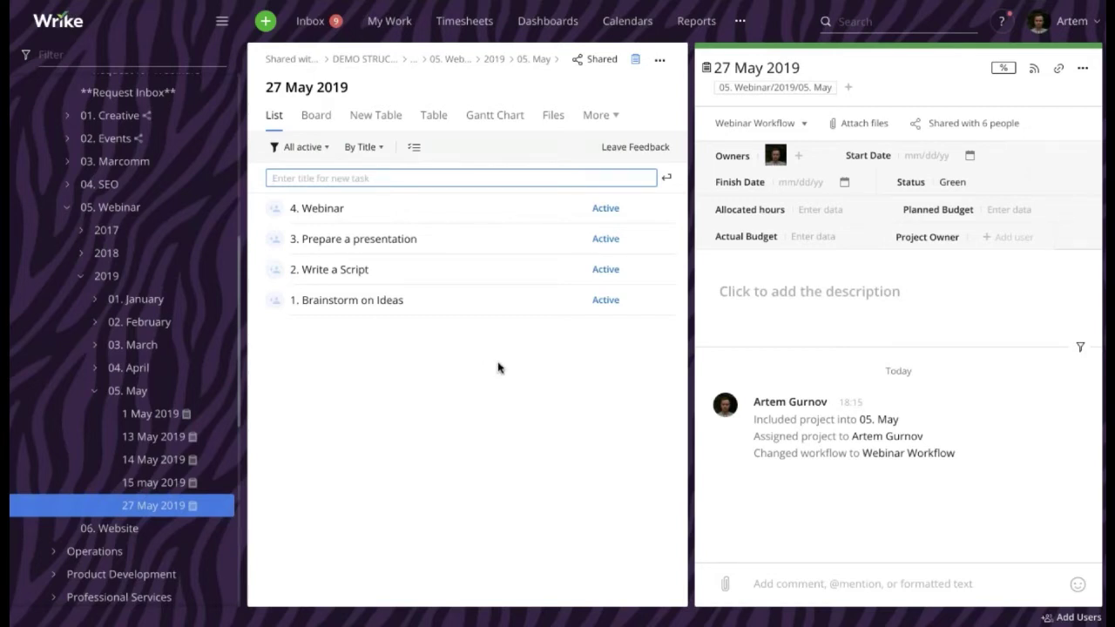
Assign the 1. Brainstorm on Ideas task to a team member
left_click(409, 308)
left_click(409, 305)
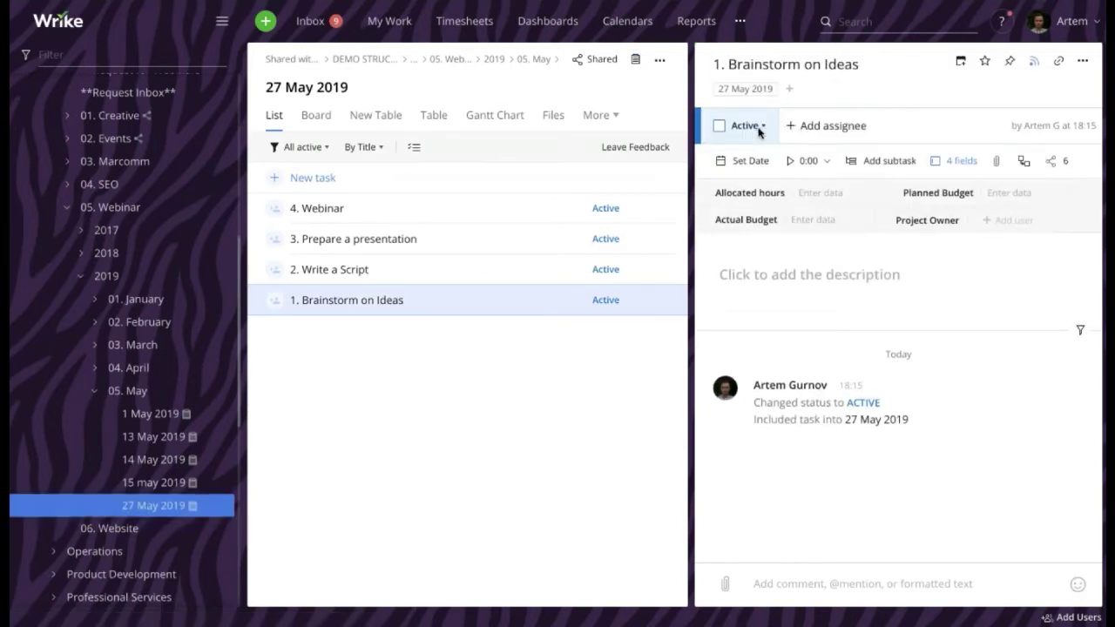
left_click(824, 128)
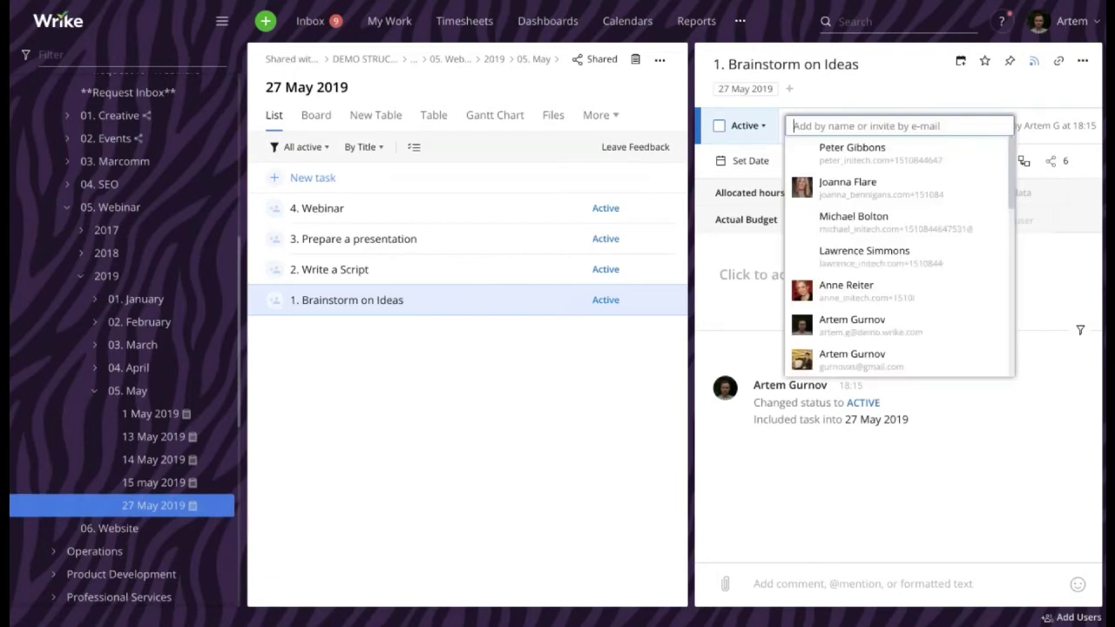
left_click(859, 291)
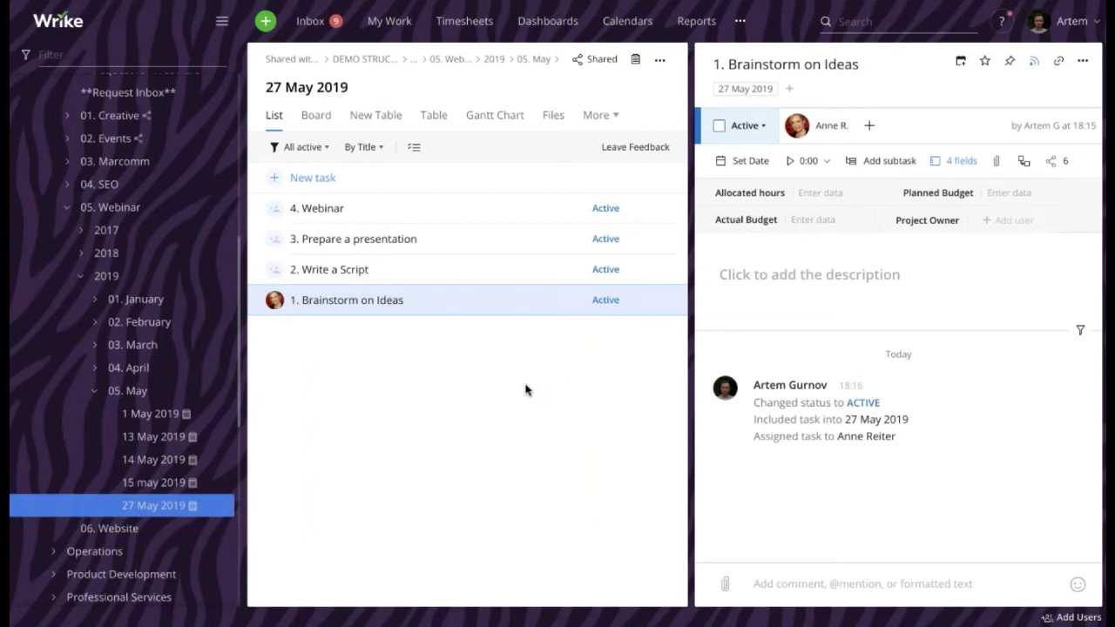
Bulk-select Write a Script, Prepare a presentation and Webinar, and assign them to one teammate
left_click(413, 153)
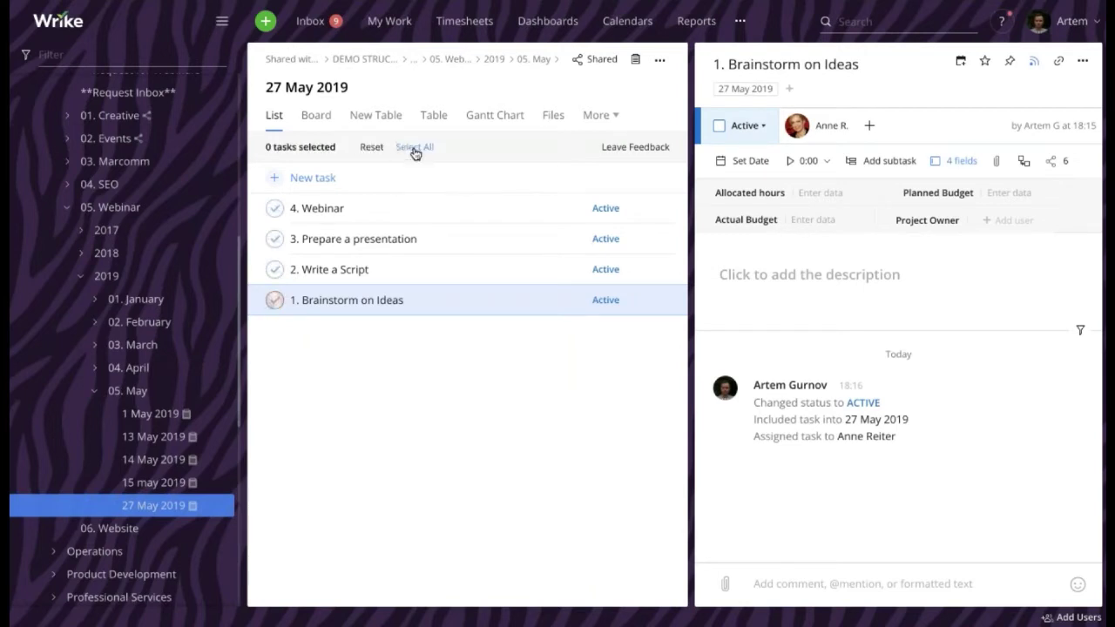
left_click(274, 269)
left_click(274, 239)
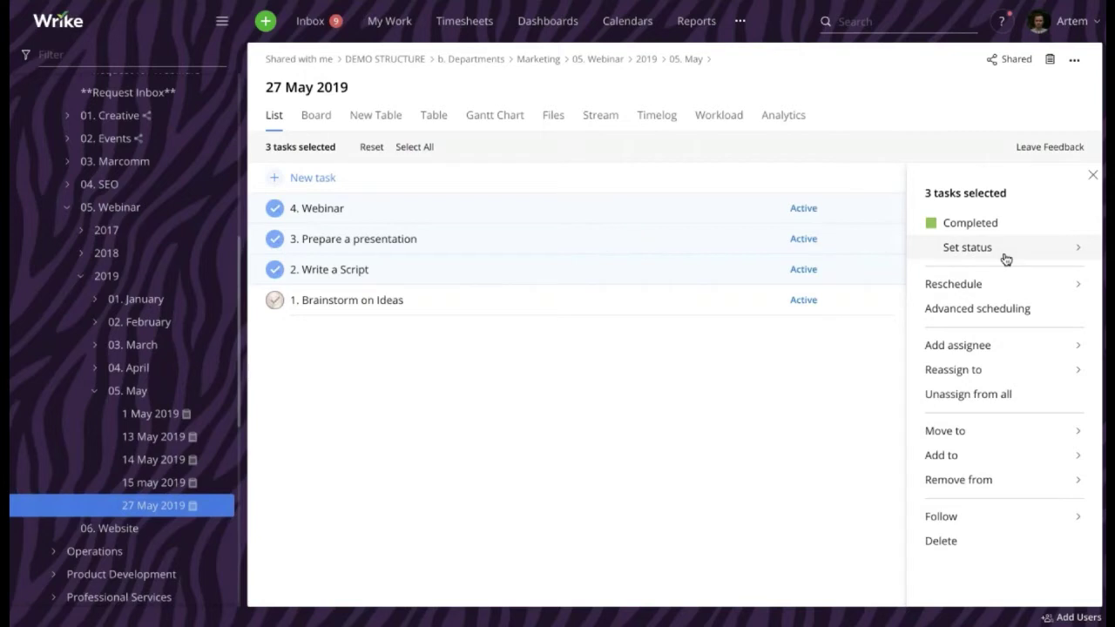
left_click(959, 347)
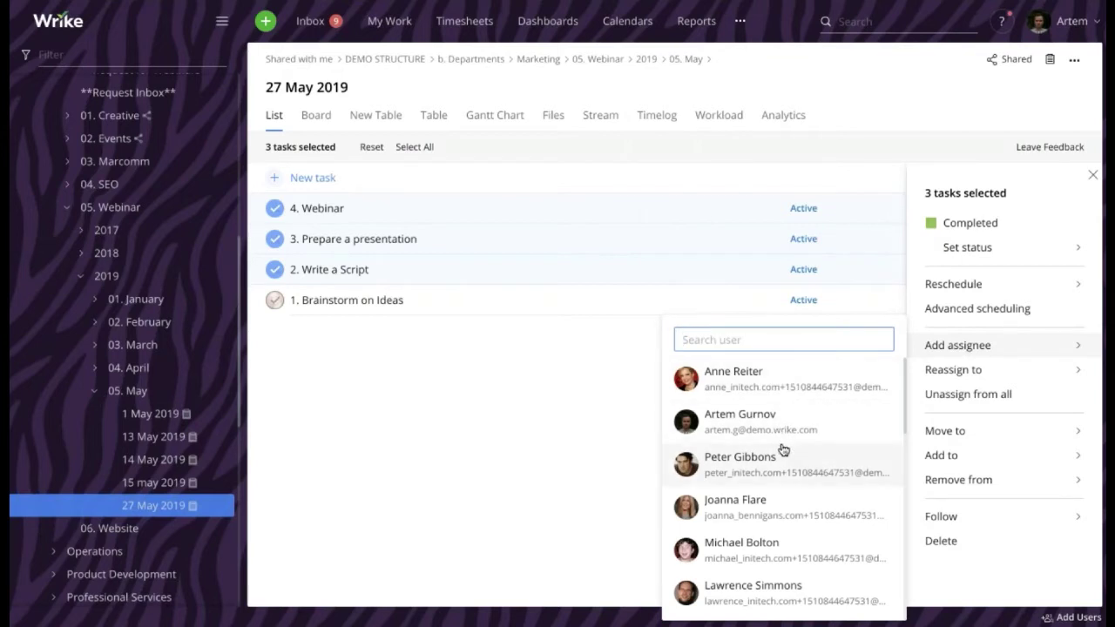
left_click(741, 542)
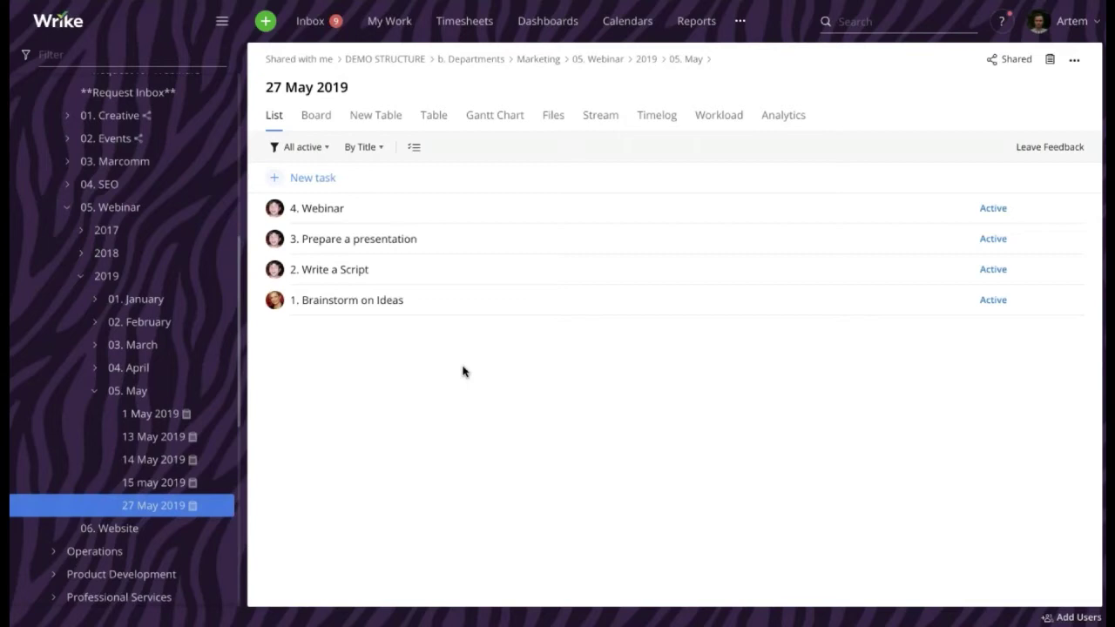
Bulk-select all four tasks, reschedule them to today (May 27), and leave bulk editing
left_click(415, 149)
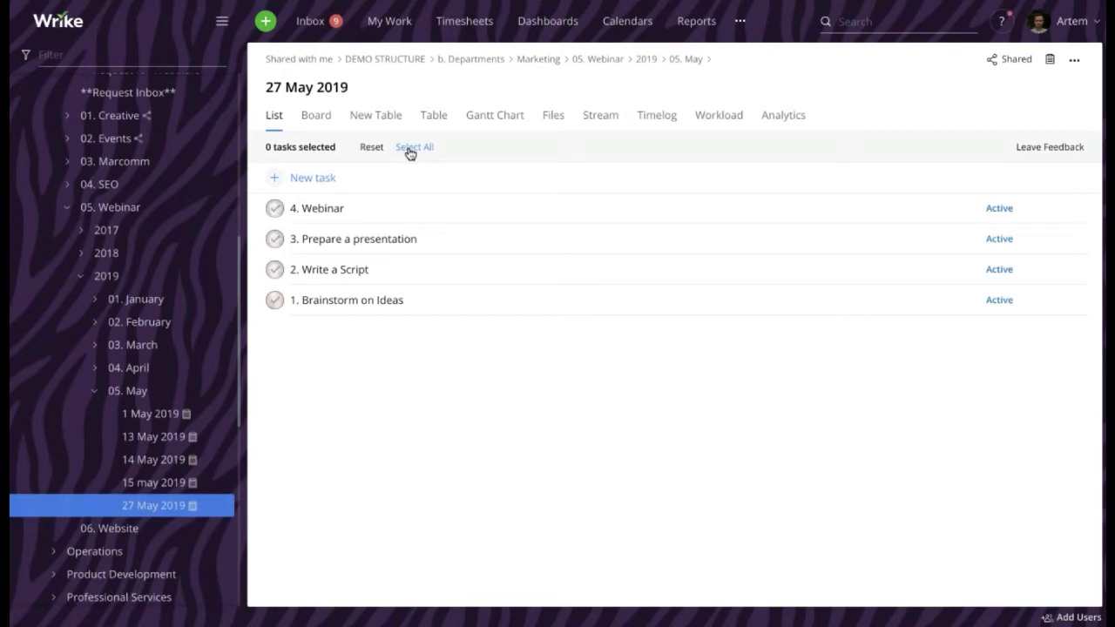
left_click(413, 148)
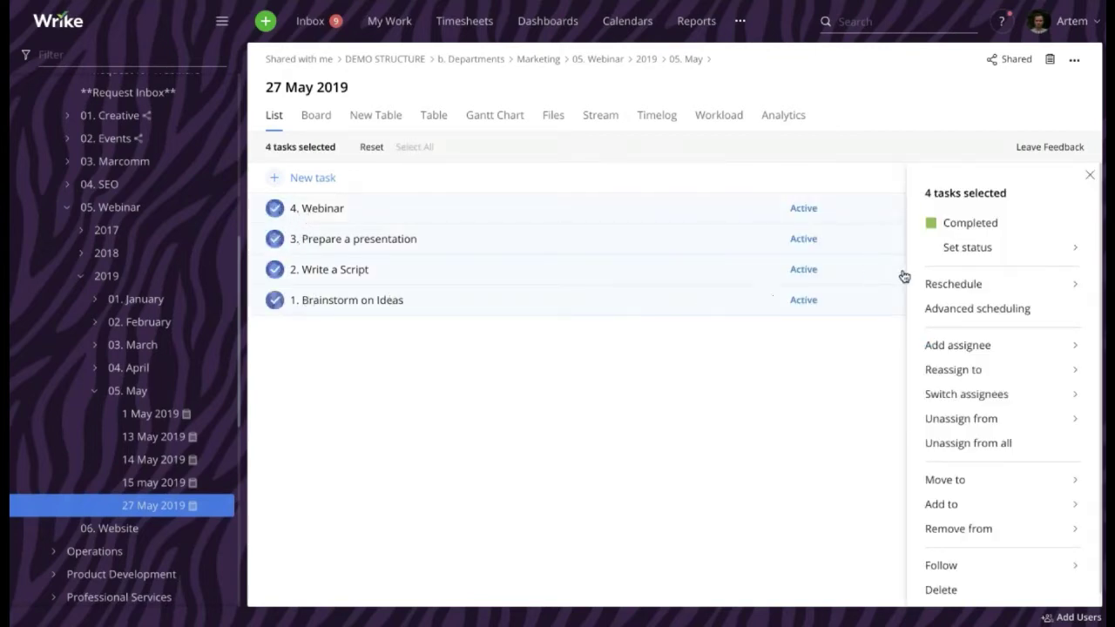
mouse_move(966, 289)
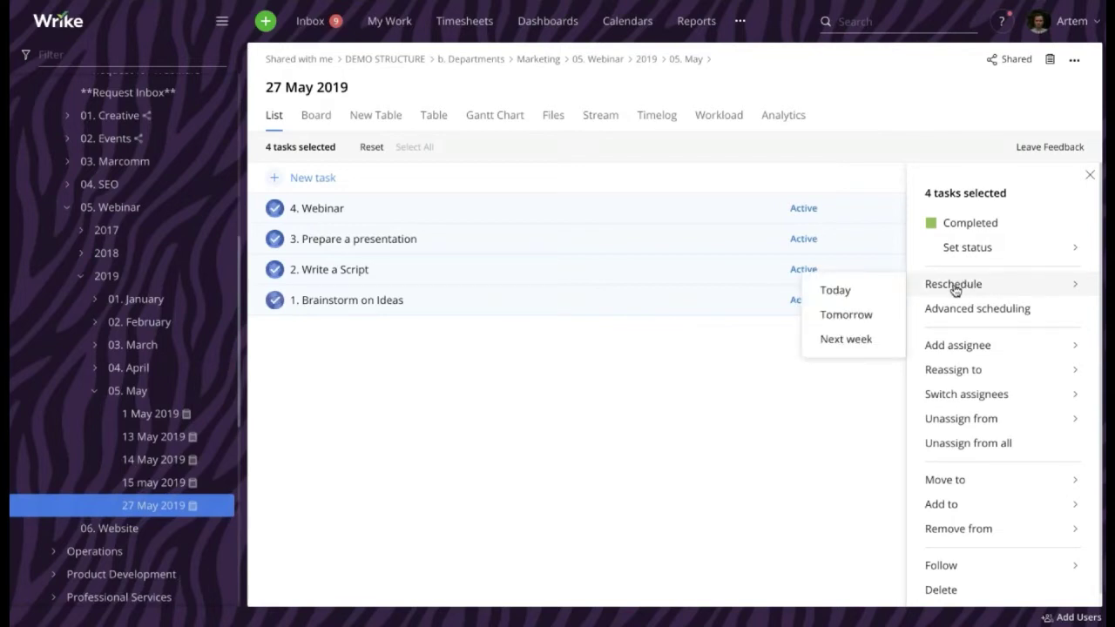
left_click(863, 296)
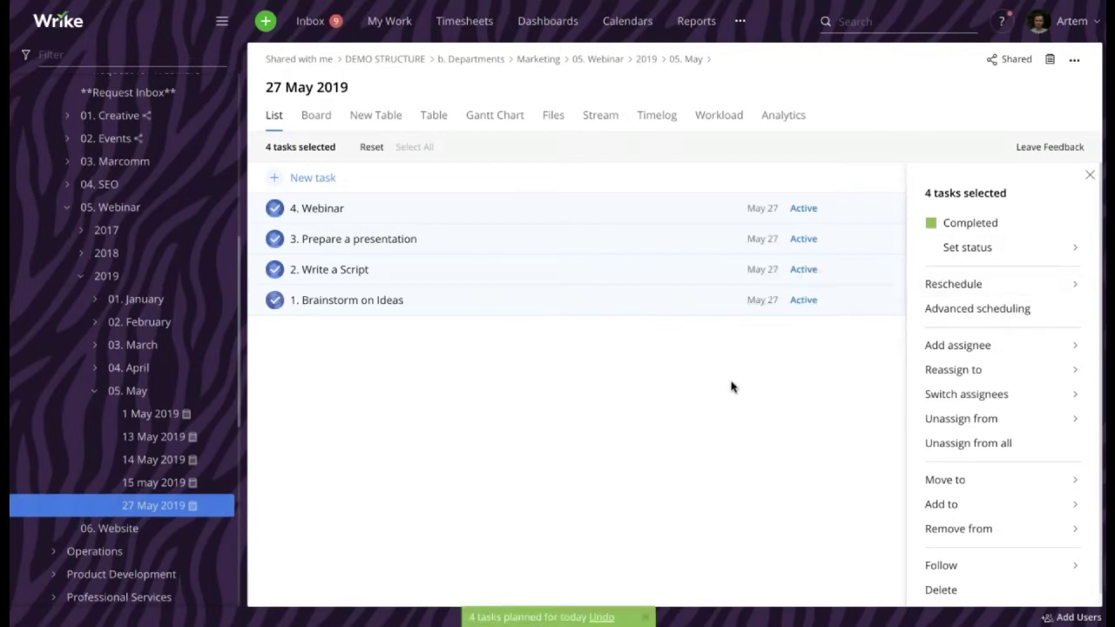
left_click(376, 148)
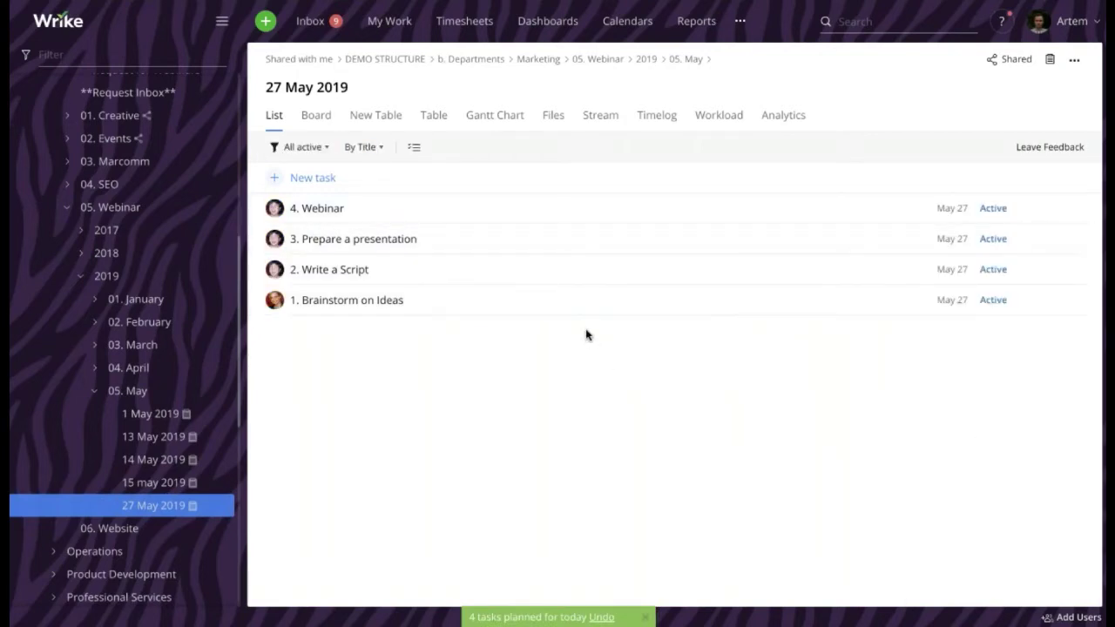
Switch the project to the Gantt chart and zoom the timeline in to weeks
left_click(495, 120)
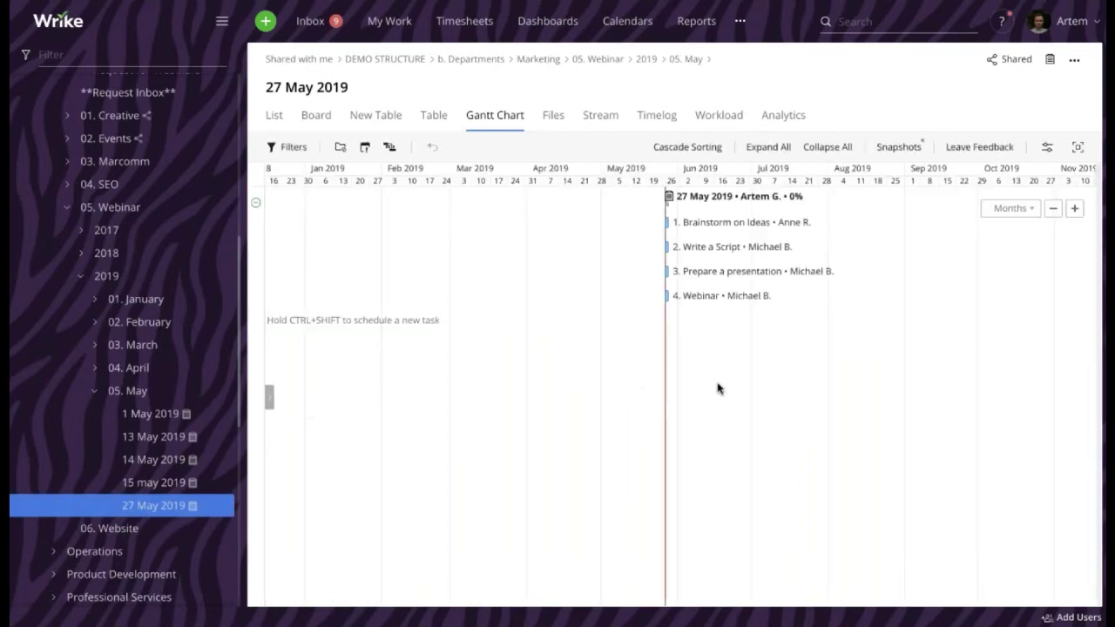
left_click(1075, 208)
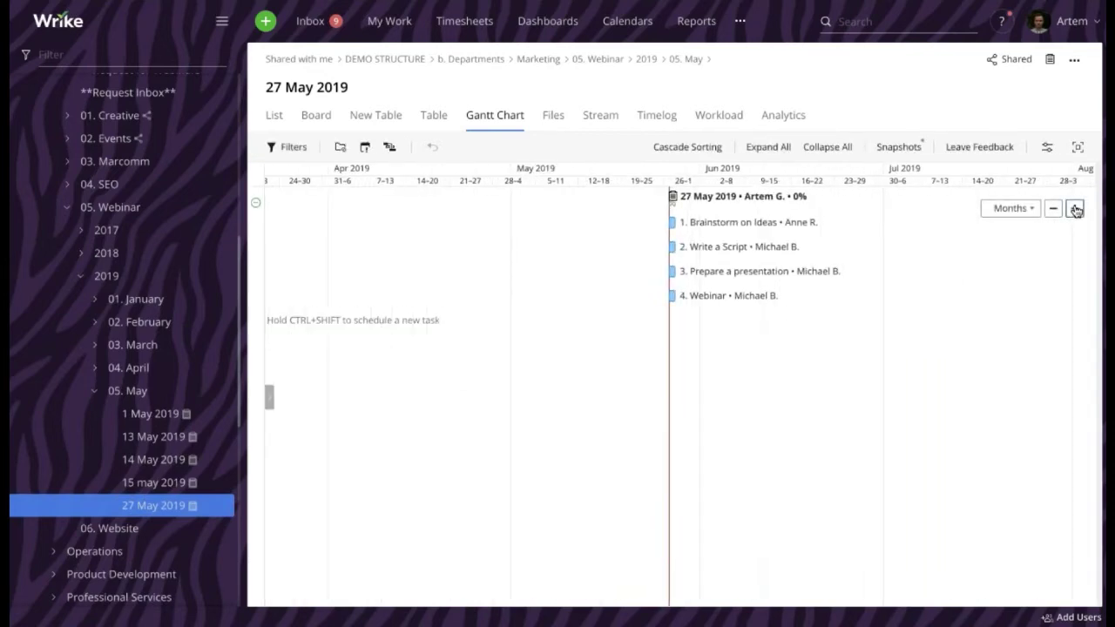
left_click(1076, 208)
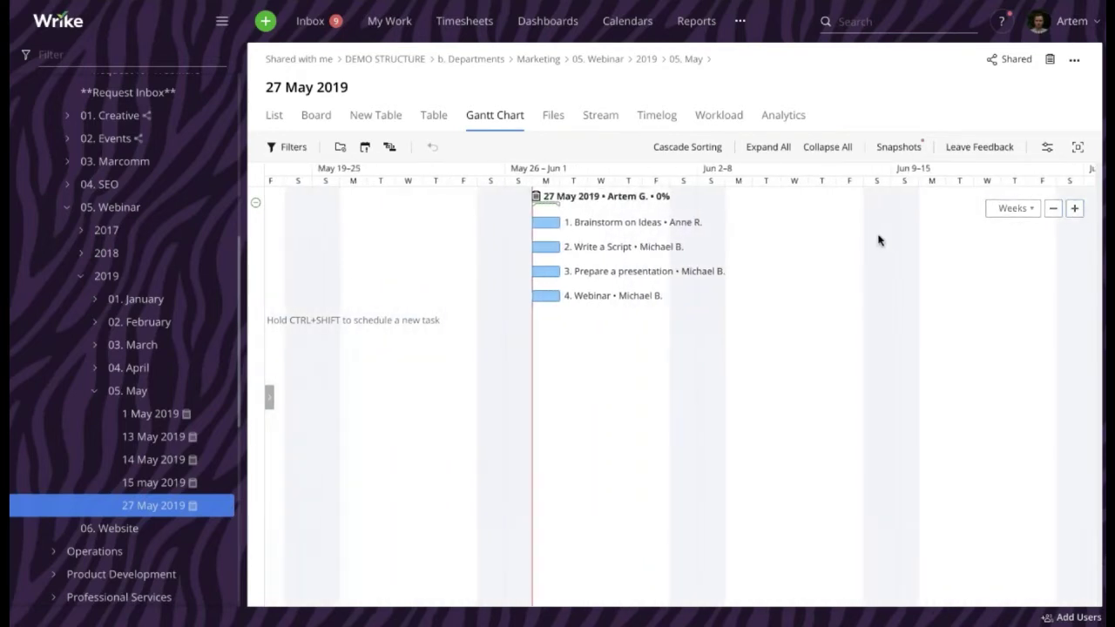
Link Brainstorm on Ideas → Write a Script → Prepare a presentation → Webinar in sequence
mouse_move(546, 225)
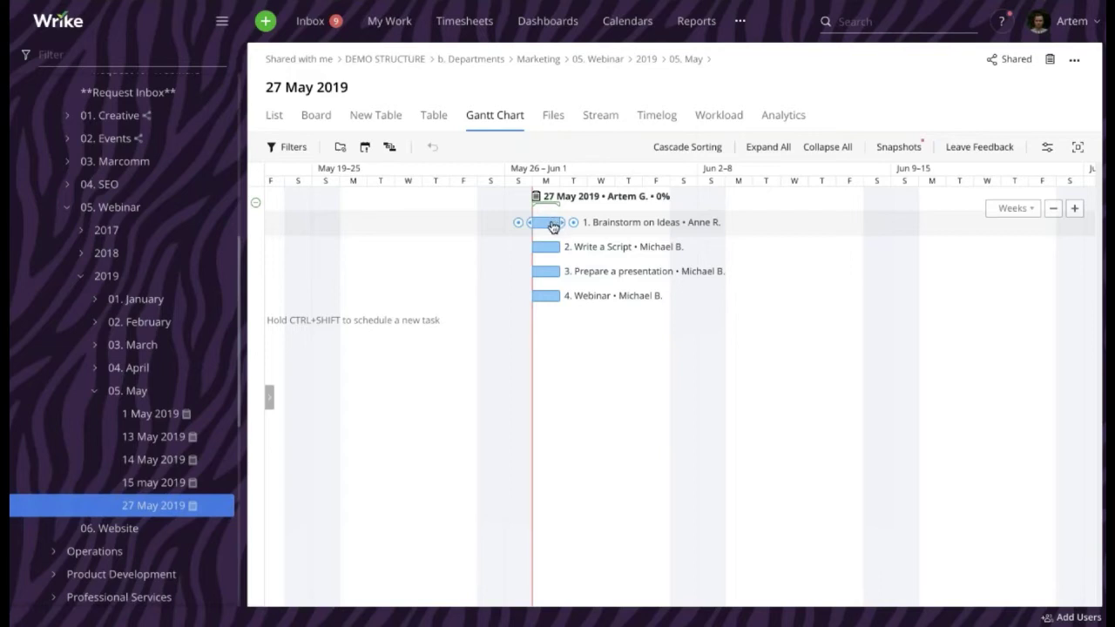
left_click_drag(532, 223, 533, 250)
left_click_drag(574, 223, 530, 270)
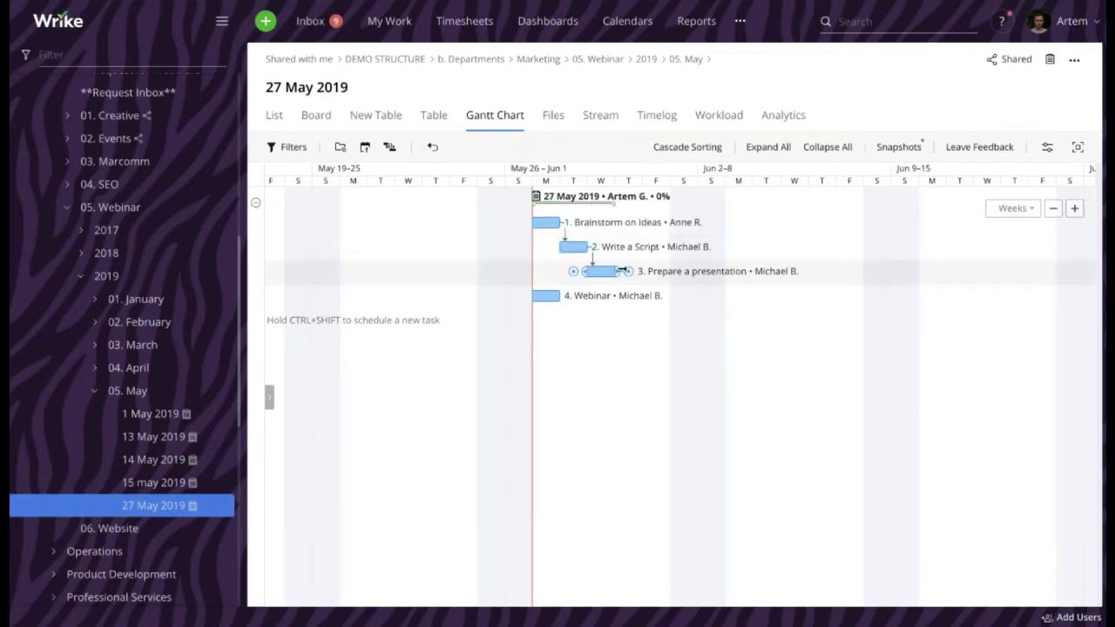
left_click_drag(620, 272, 530, 293)
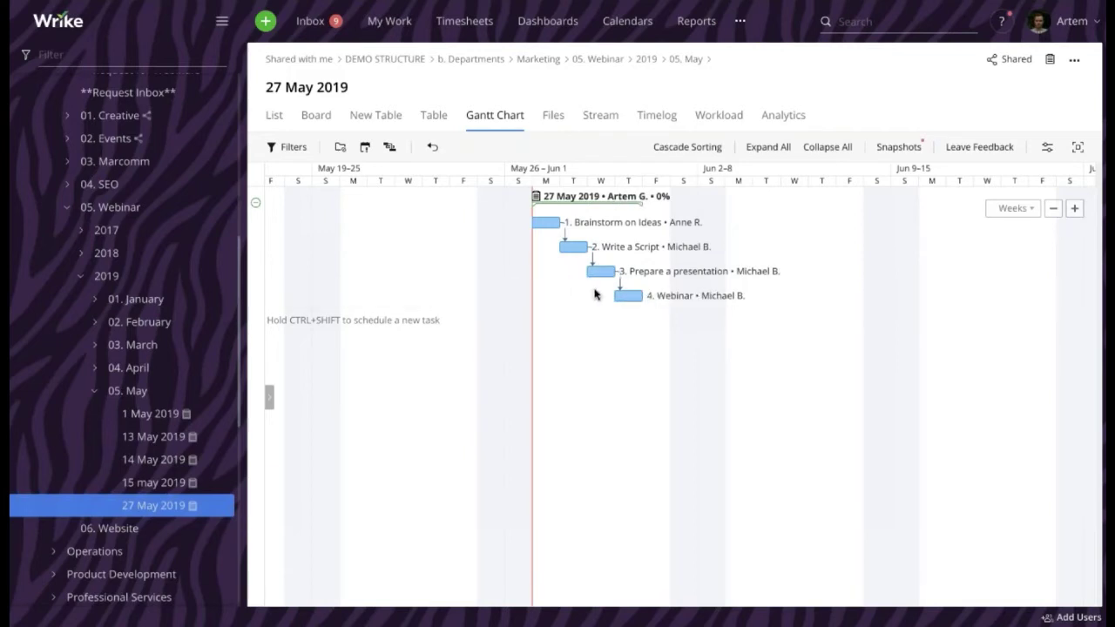
Convert the 4. Webinar bar into a milestone, then widen the day columns
mouse_move(632, 296)
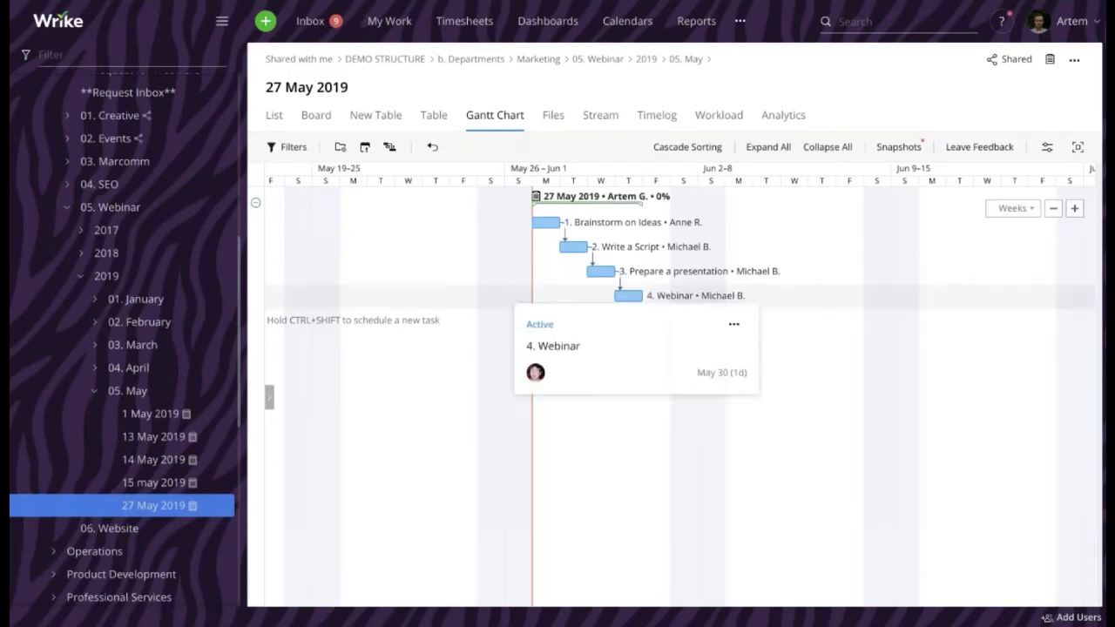
left_click(733, 325)
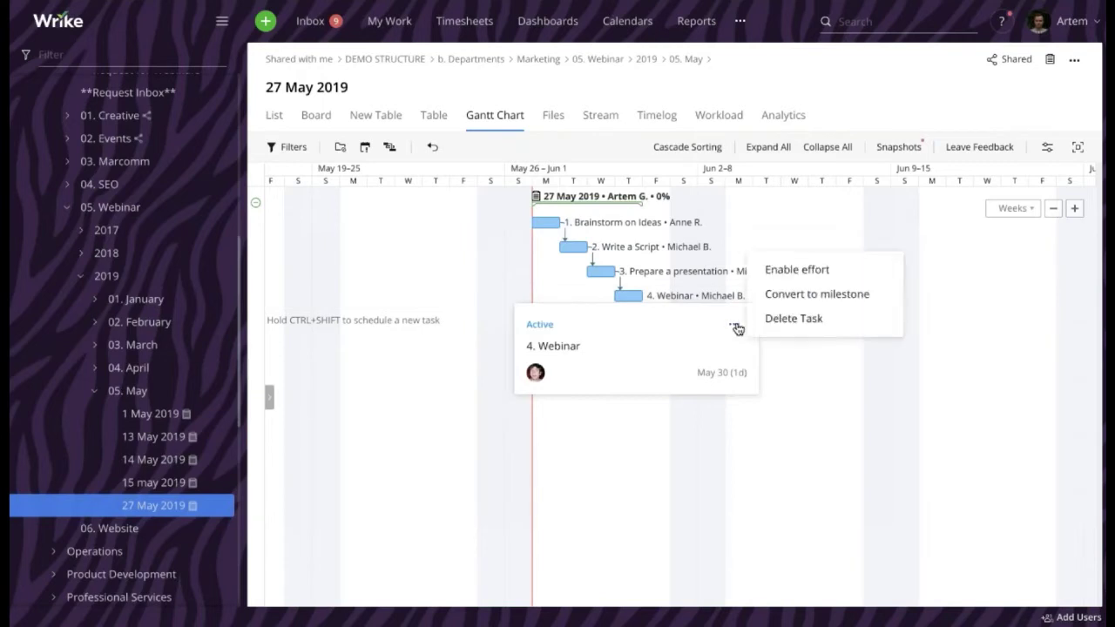
left_click(789, 293)
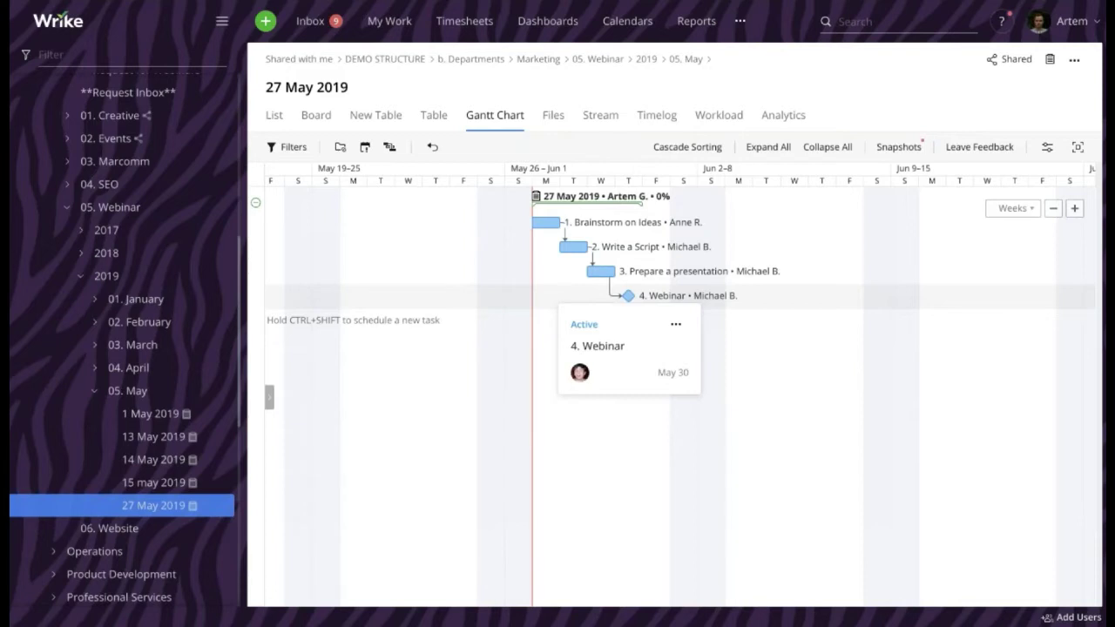
left_click(1075, 209)
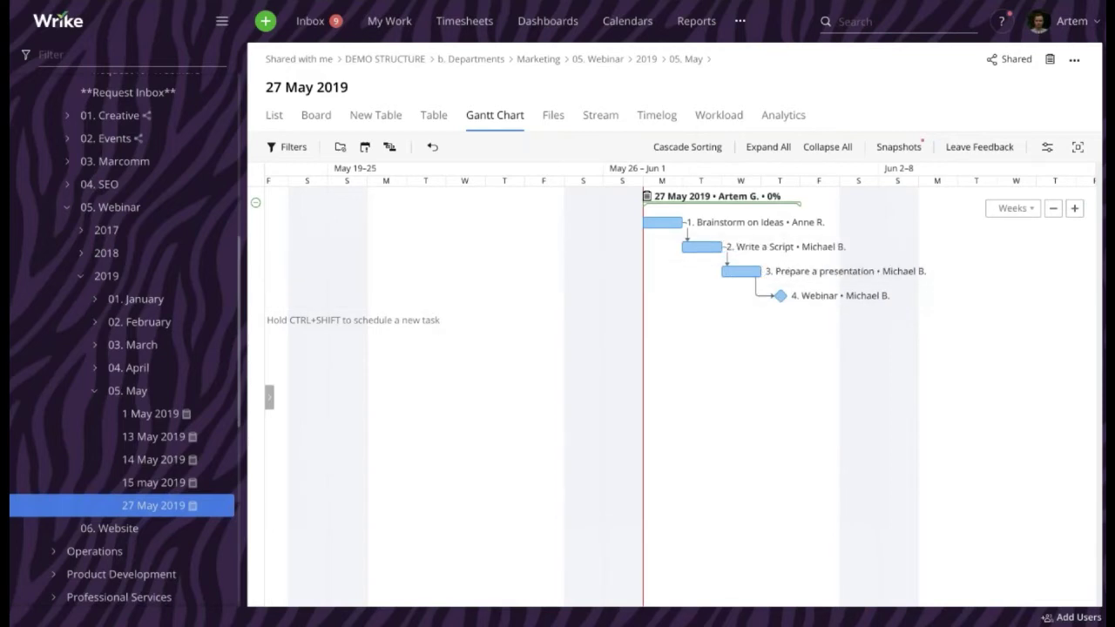
Zoom the Gantt to individual days and reschedule the Brainstorm on Ideas bar
left_click(1075, 210)
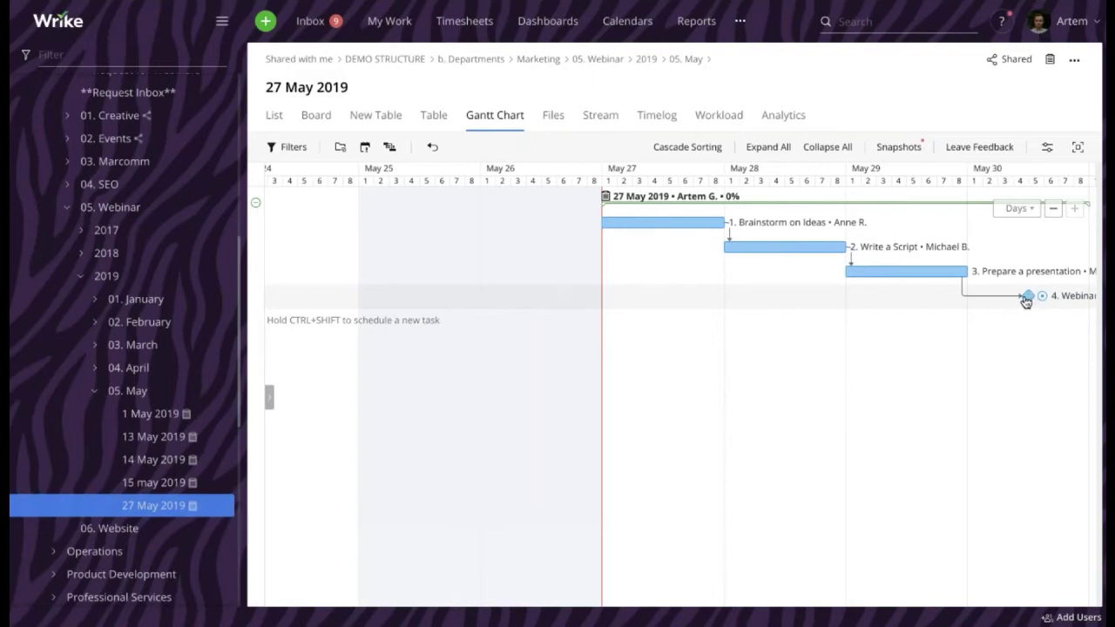
scroll(893, 278, "down", 1)
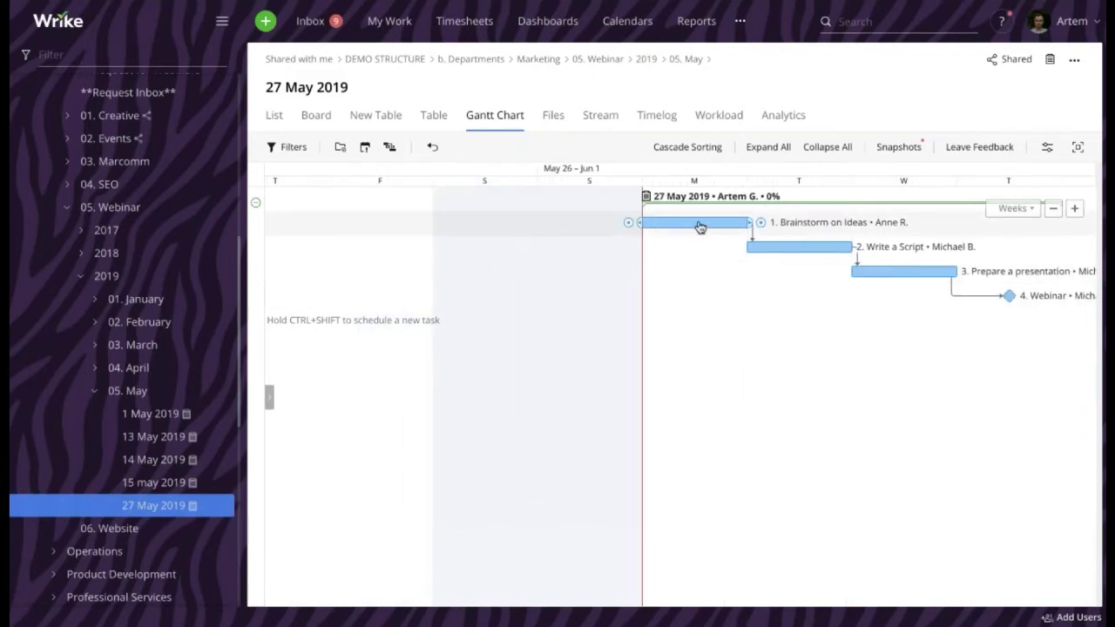
left_click_drag(391, 226, 366, 221)
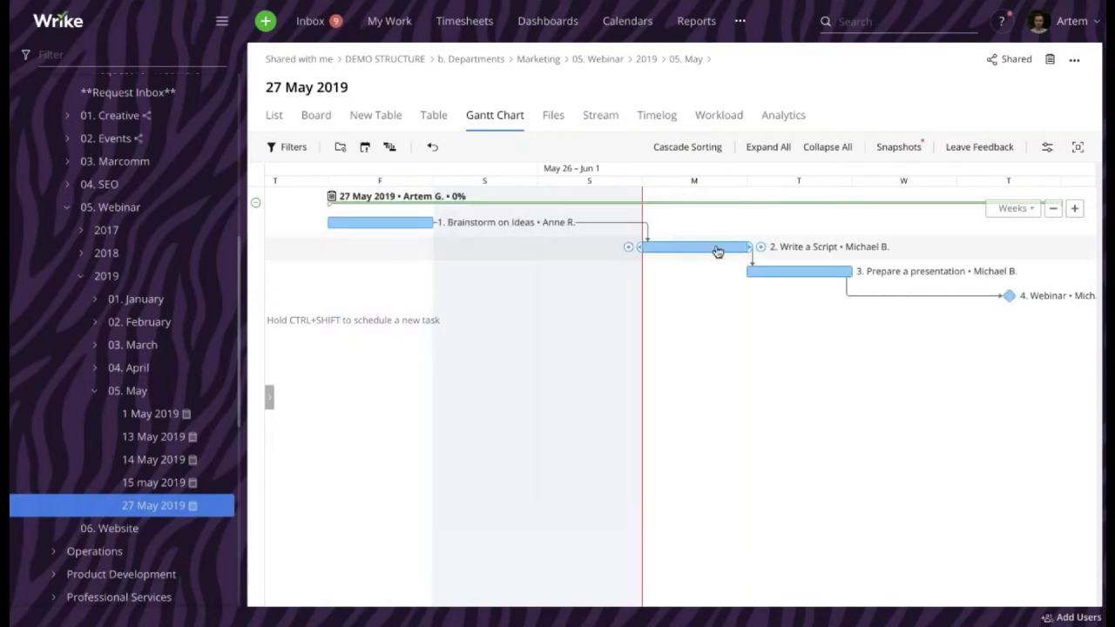
scroll(723, 251, "right", 1)
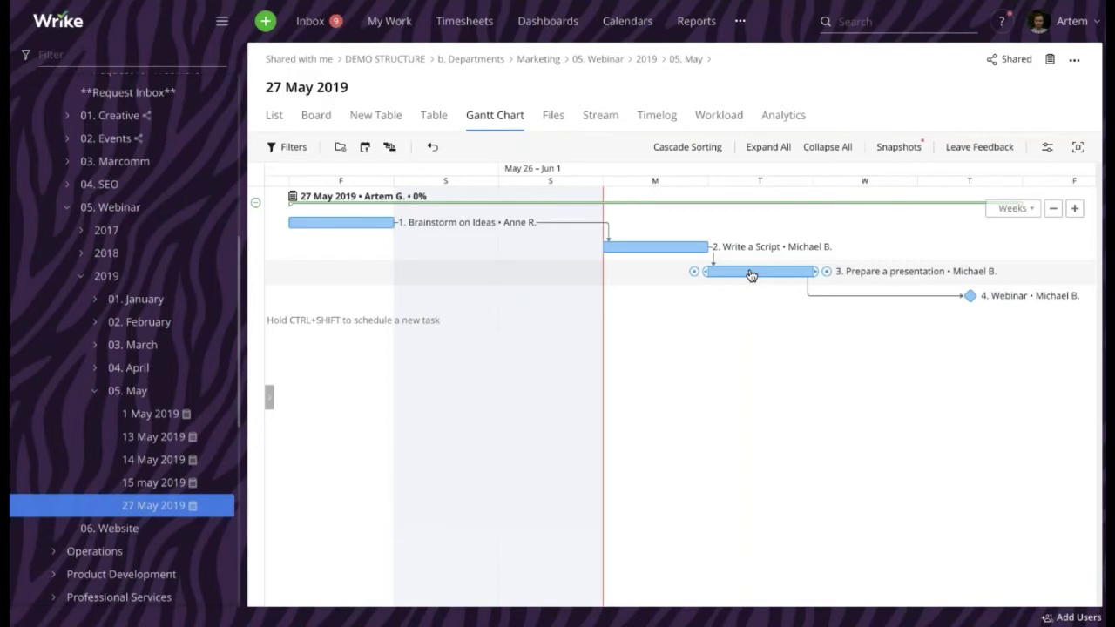
left_click_drag(340, 223, 654, 223)
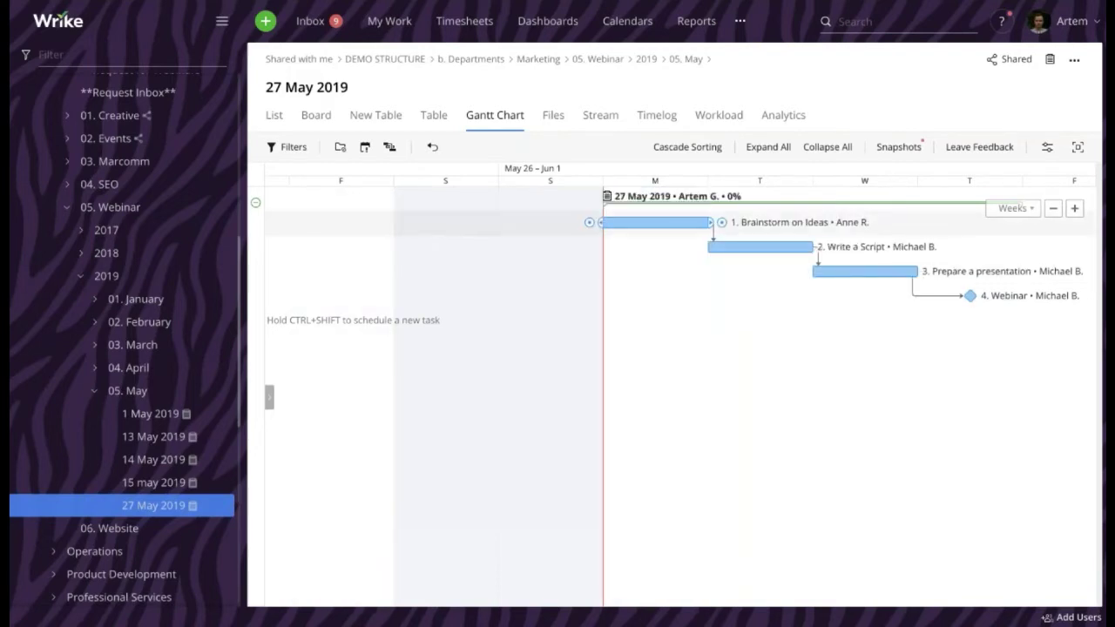
Move the Webinar milestone earlier to May 27 and view the tasks as a list
left_click(1053, 208)
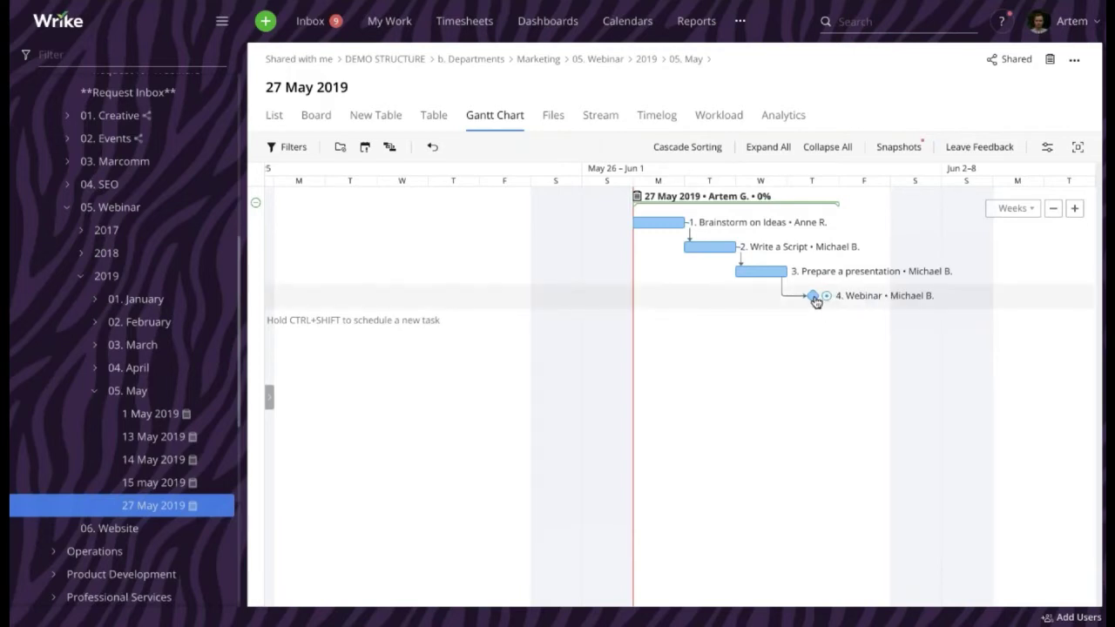
left_click_drag(813, 295, 655, 295)
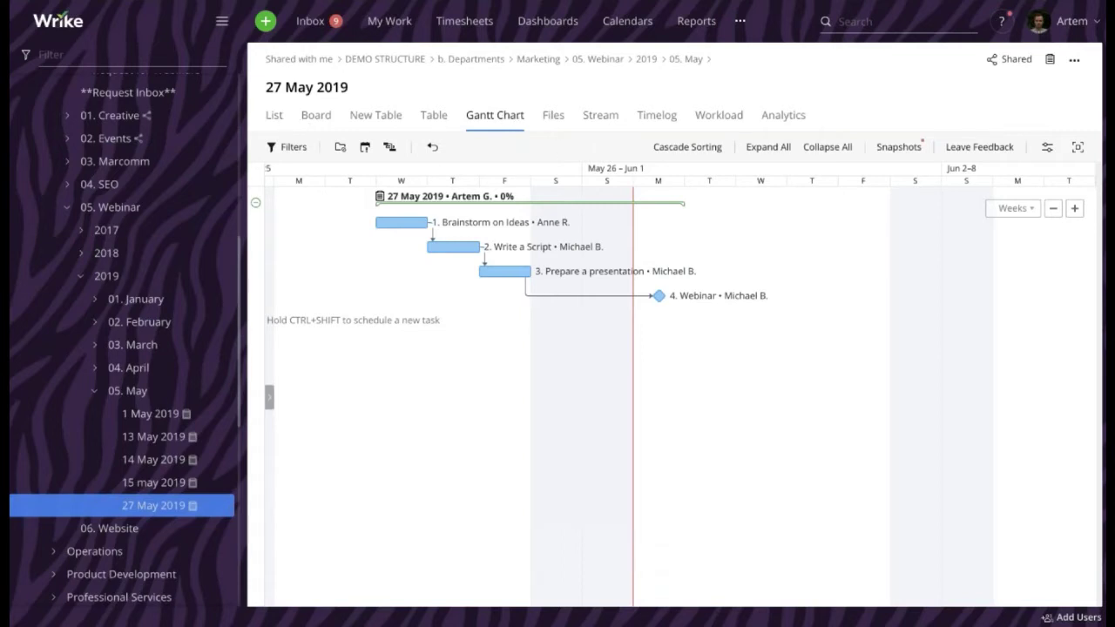
left_click(277, 117)
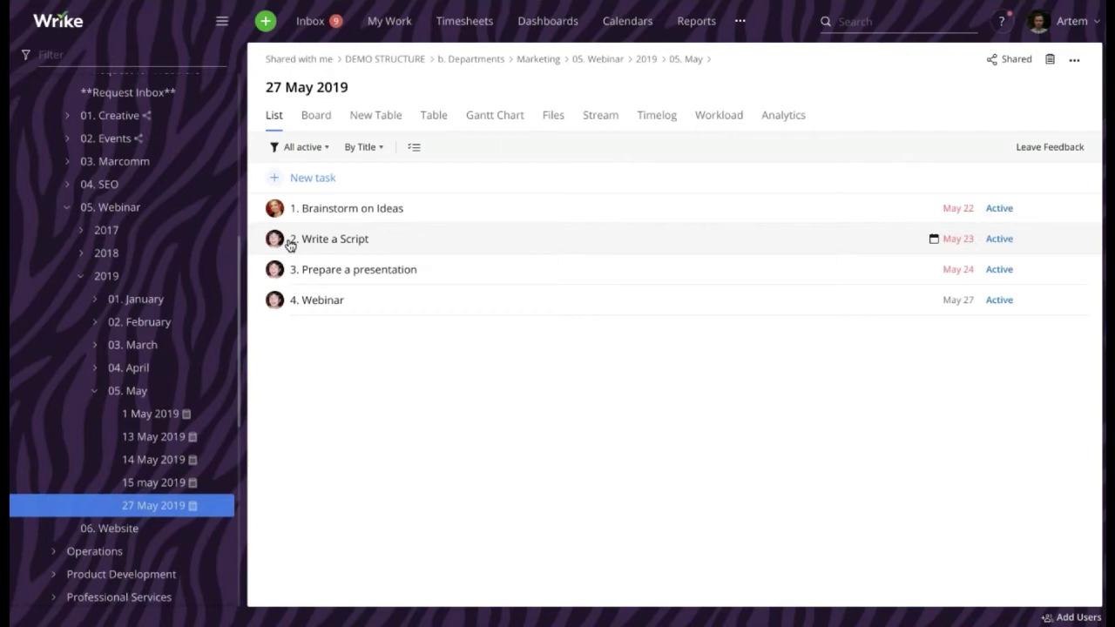
scroll(130, 348, "down", 3)
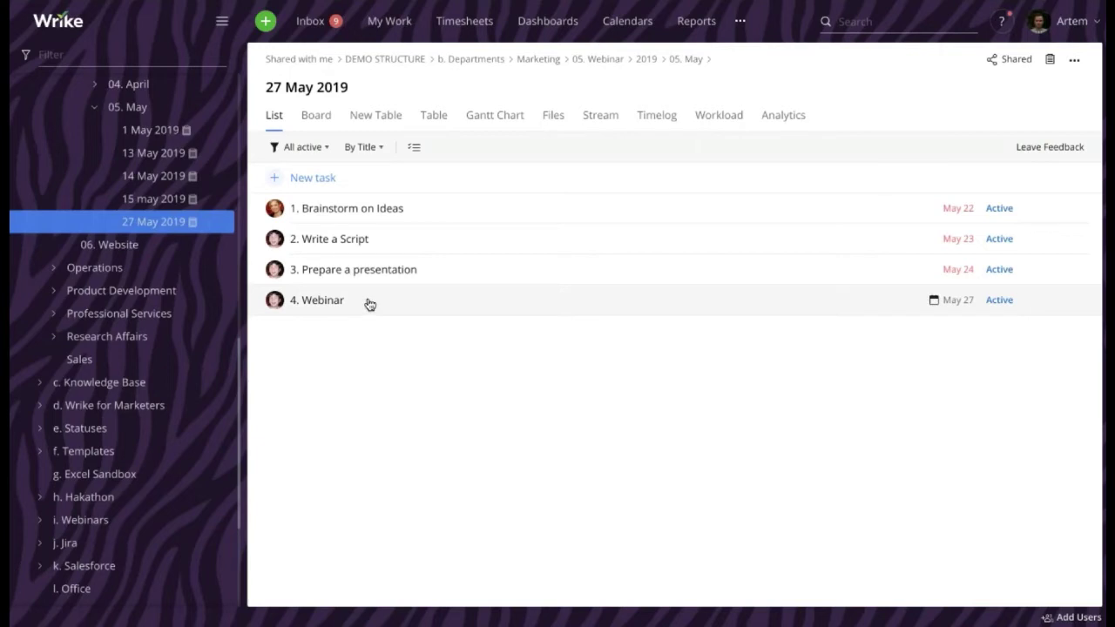
left_click(40, 453)
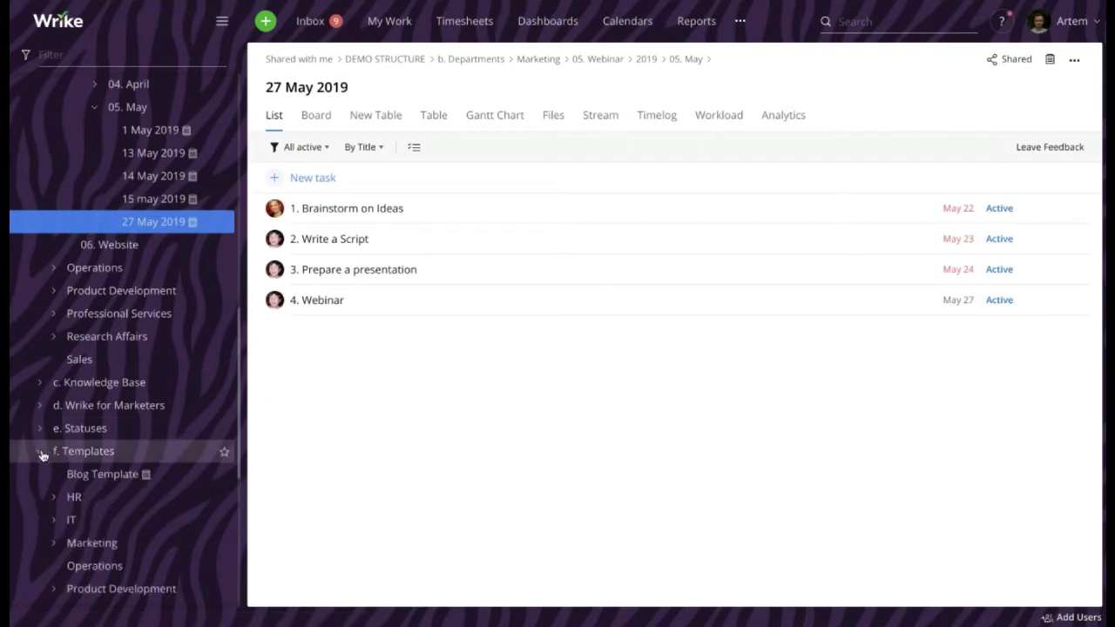
left_click(41, 455)
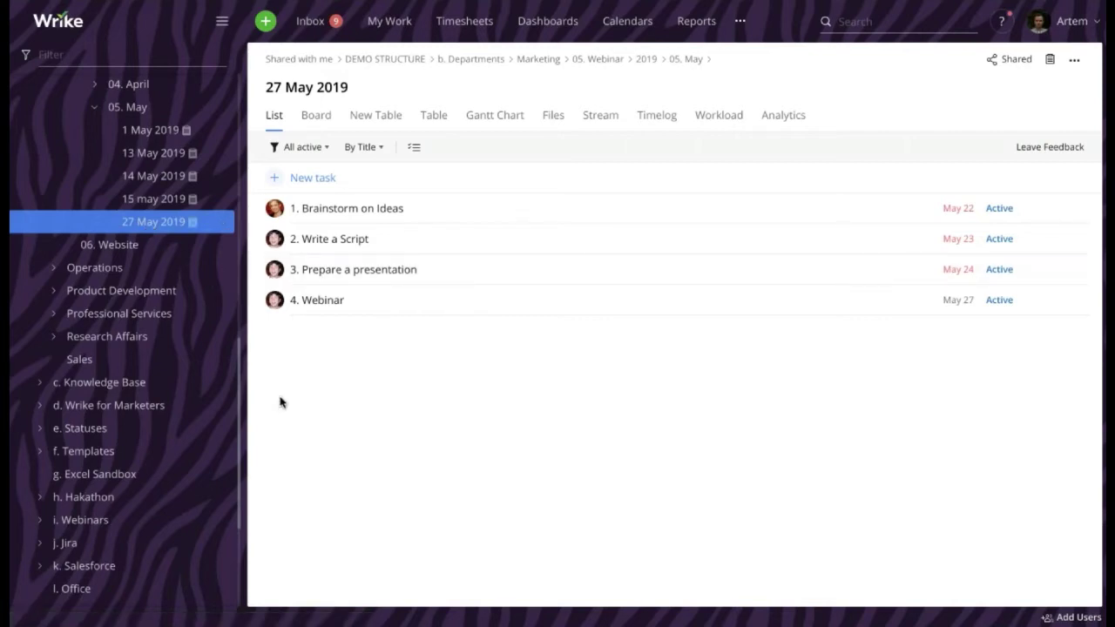
Duplicate 27 May 2019 as 'New Webinar Template' into the f. Templates folder
right_click(160, 225)
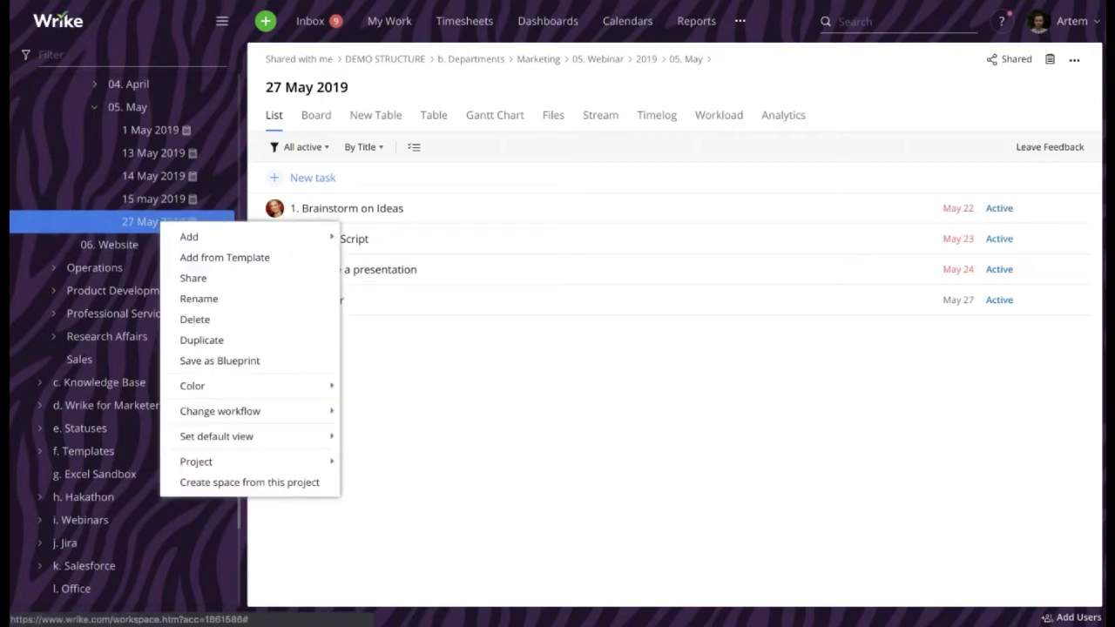
left_click(224, 341)
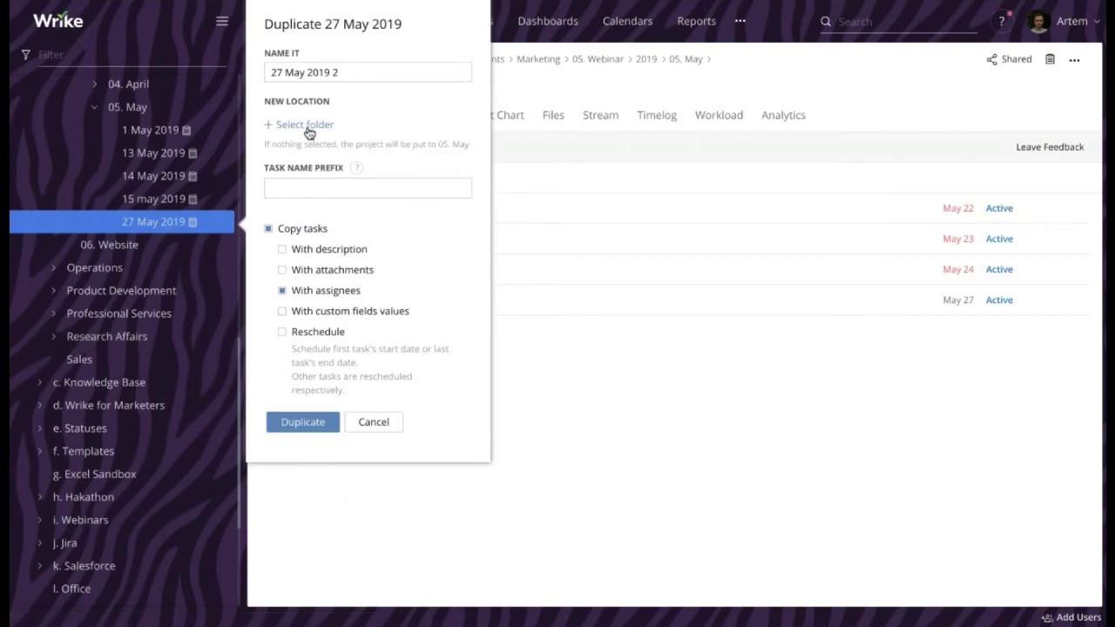
triple_click(330, 70)
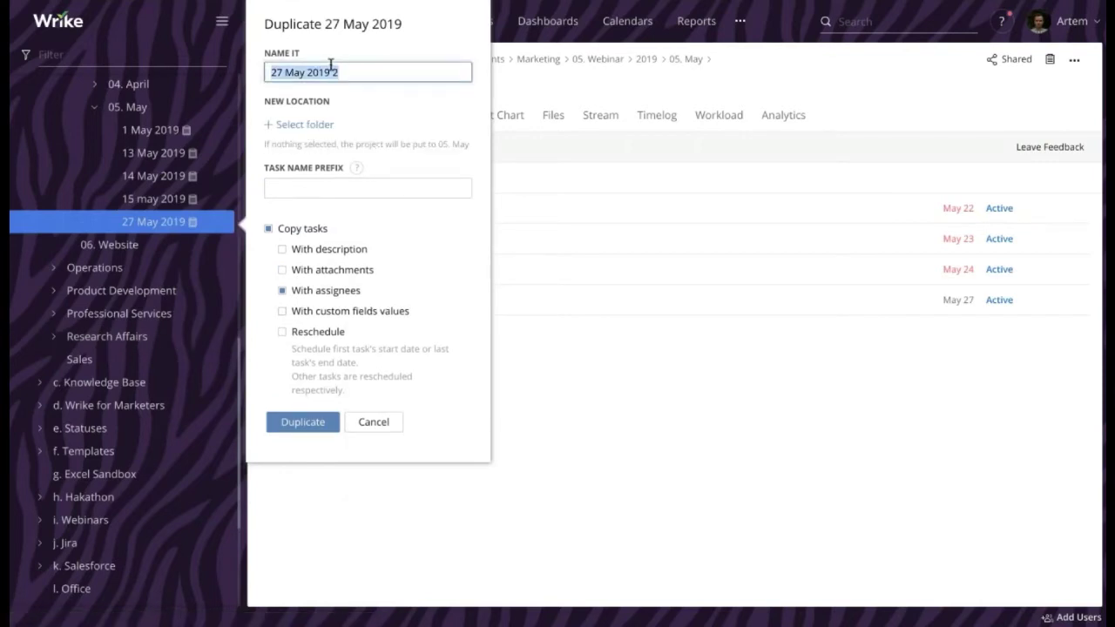
type("New Webinar Templta")
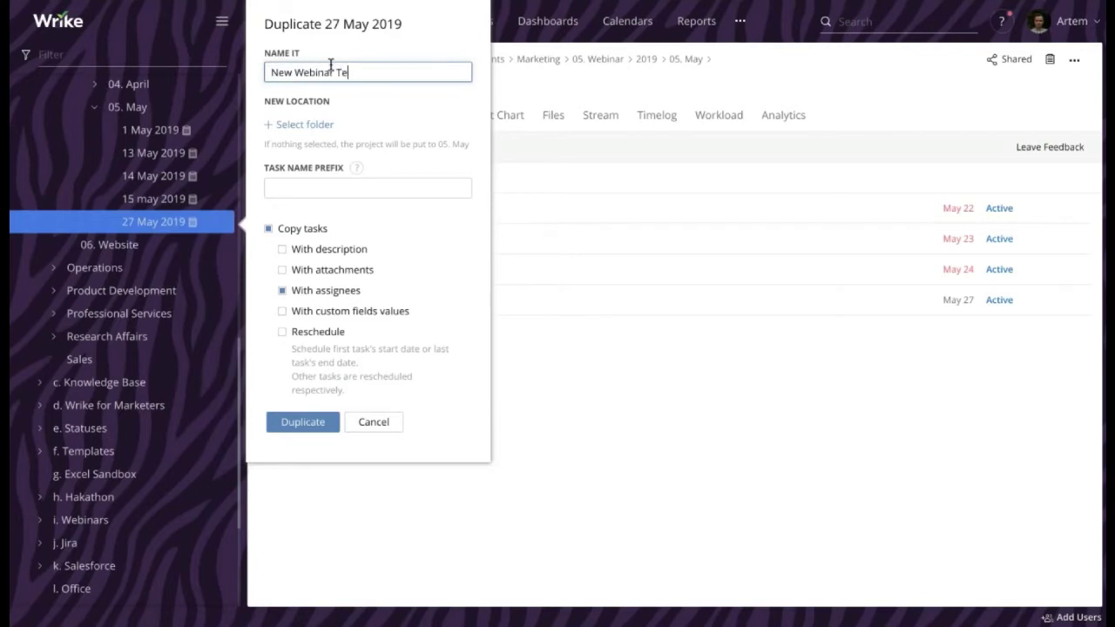
key("BackSpace")
key("BackSpace")
type("ate")
left_click(305, 130)
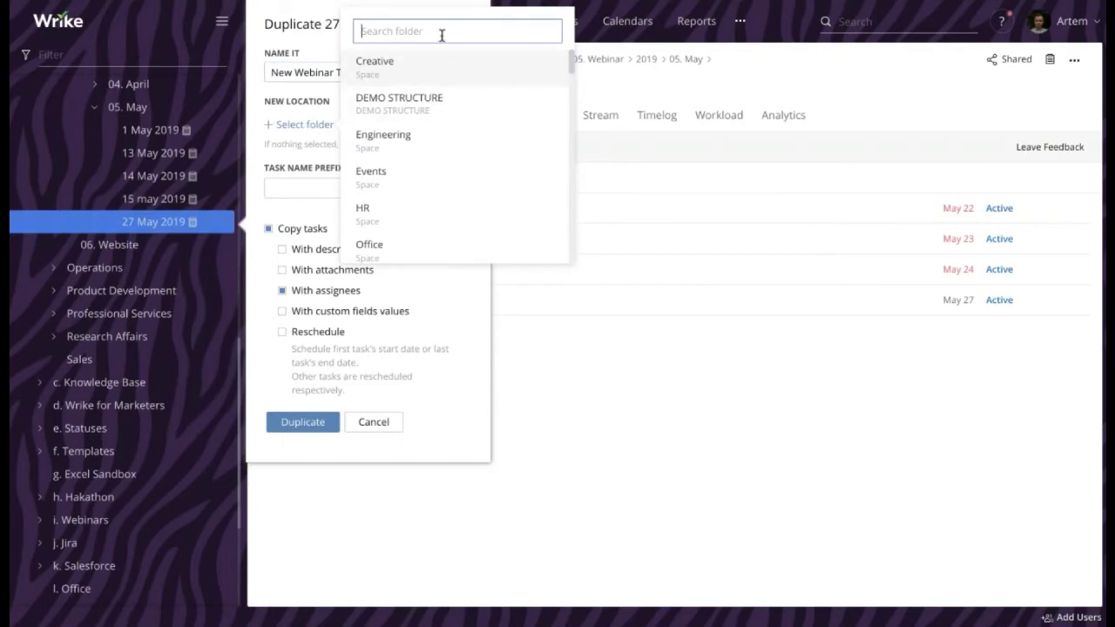
type("f.")
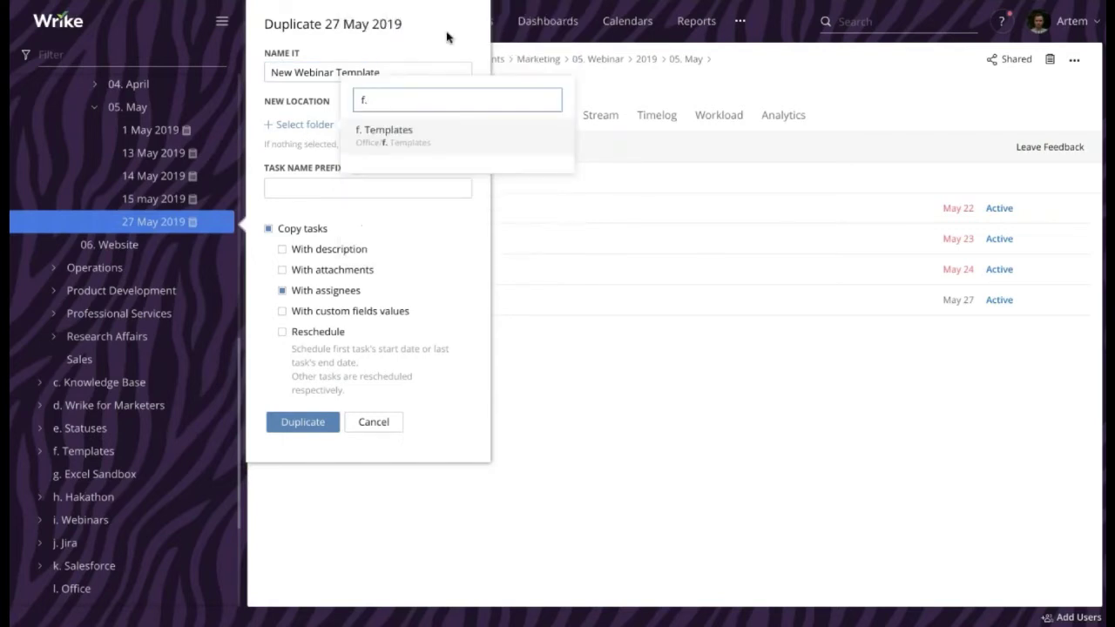
left_click(400, 143)
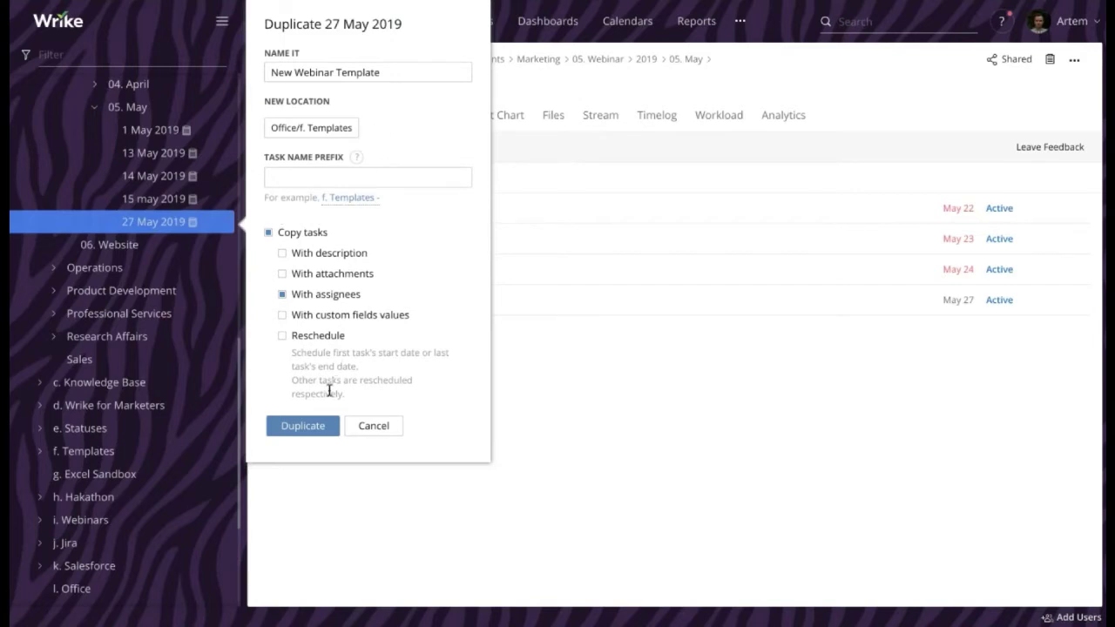
left_click(305, 425)
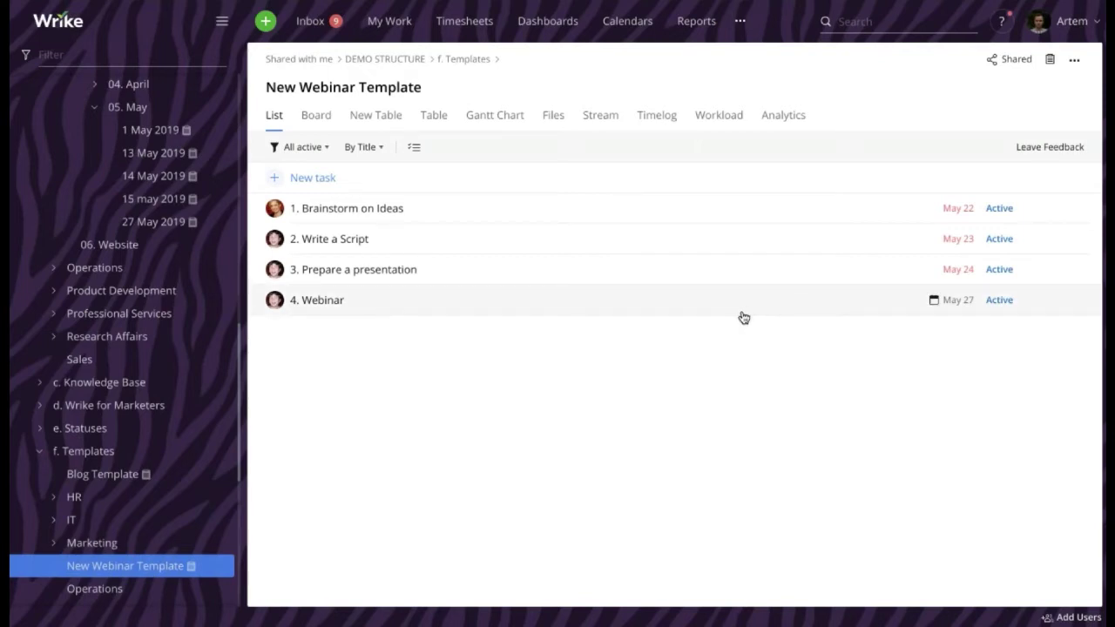
Duplicate New Webinar Template as '28 May 2019' in z_Archive/2019/05. May
right_click(148, 572)
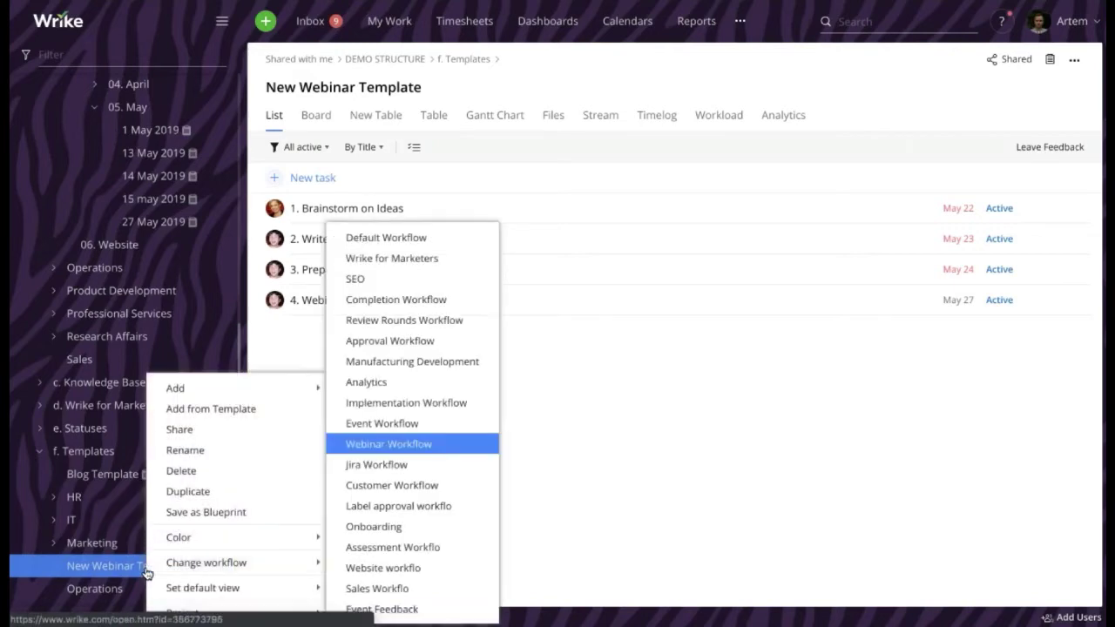
left_click(203, 503)
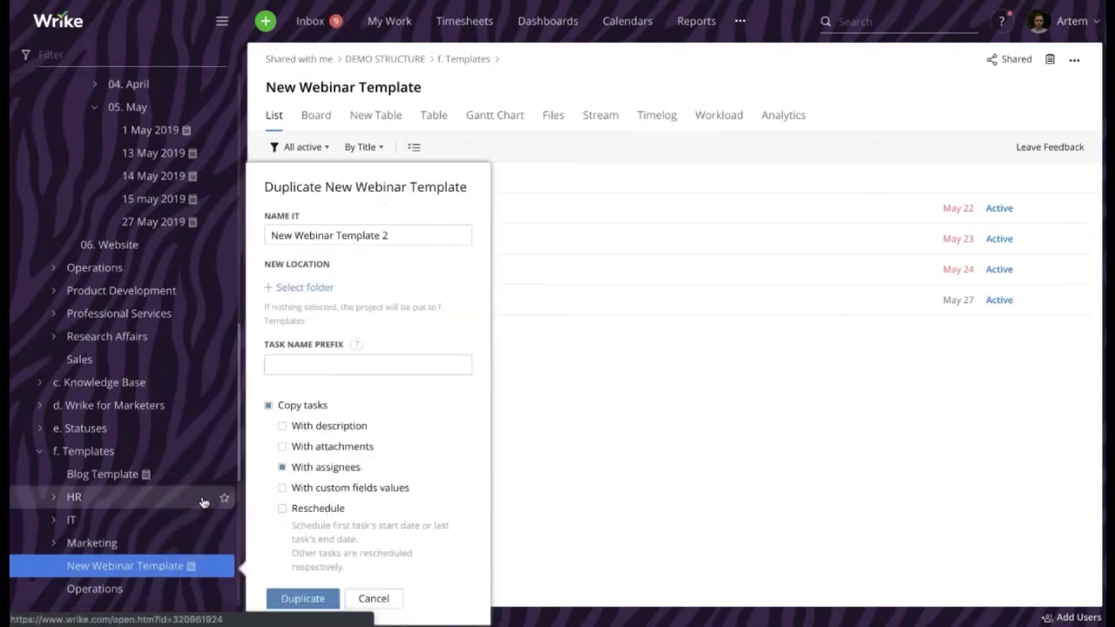
triple_click(348, 235)
type("28 M")
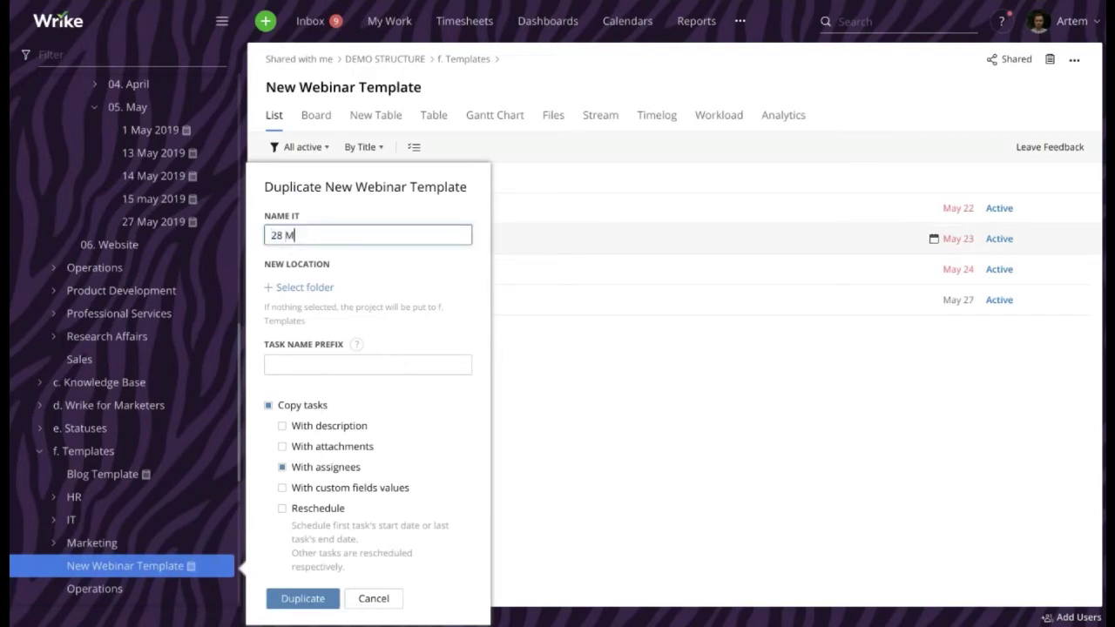
type("ay 2019")
left_click(328, 289)
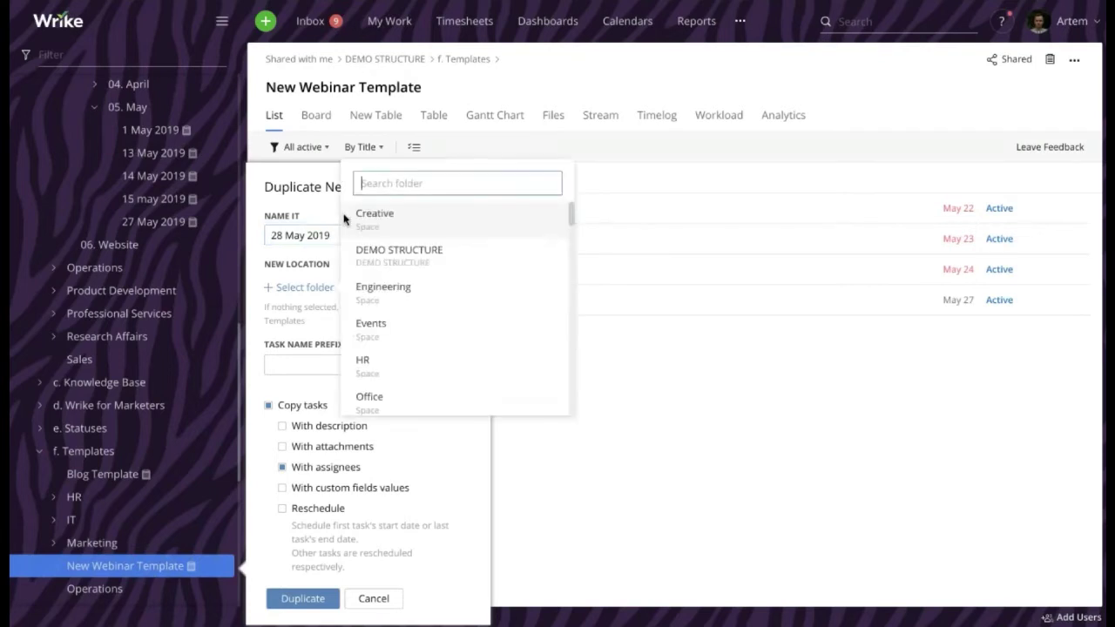
type("05. ")
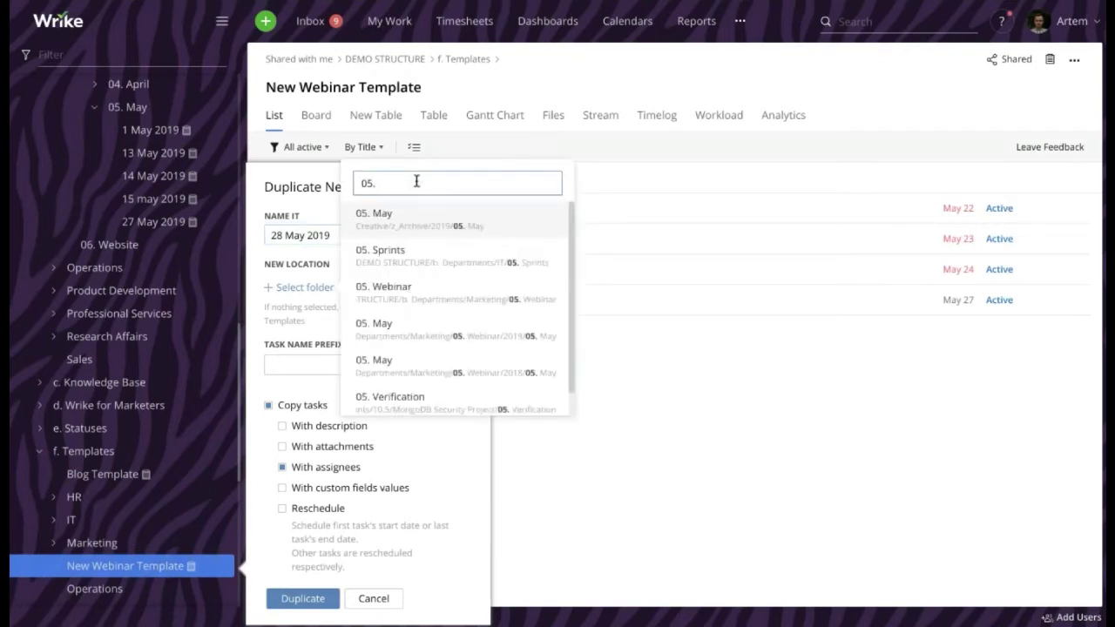
type("May")
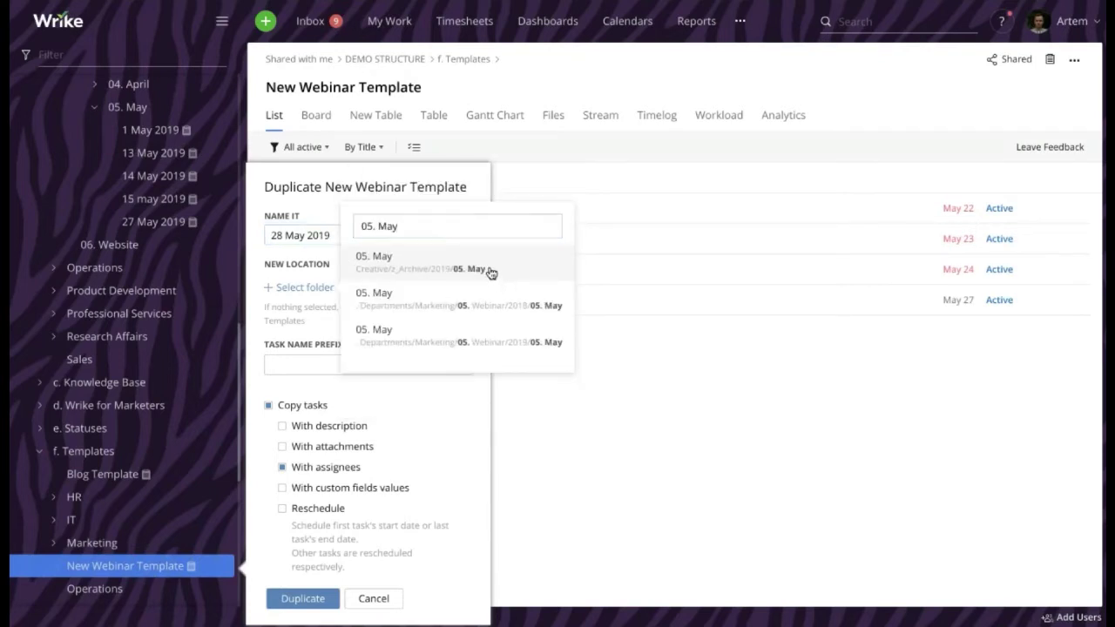
left_click(448, 275)
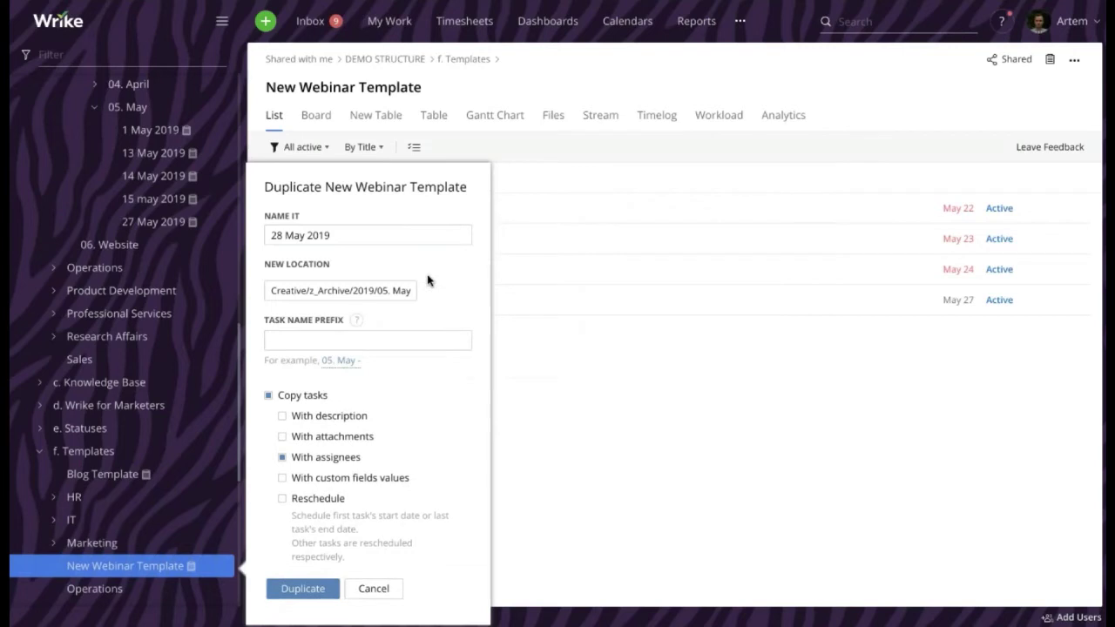
Reschedule the copy so its last task ends on 28 May, and create it
left_click(302, 503)
scroll(302, 502, "down", 2)
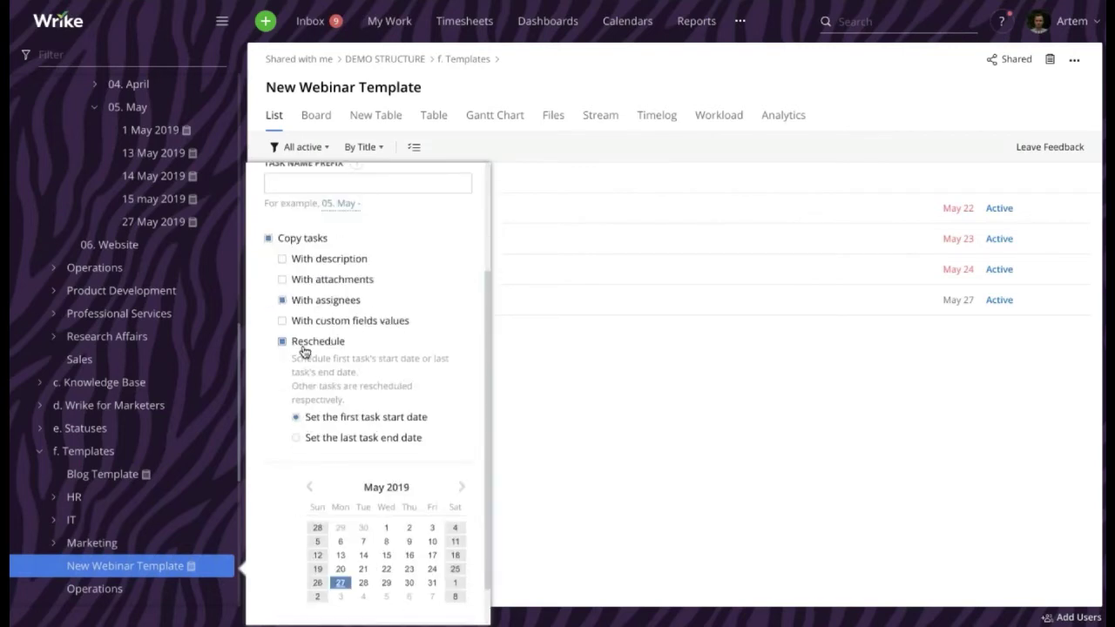
scroll(304, 350, "down", 1)
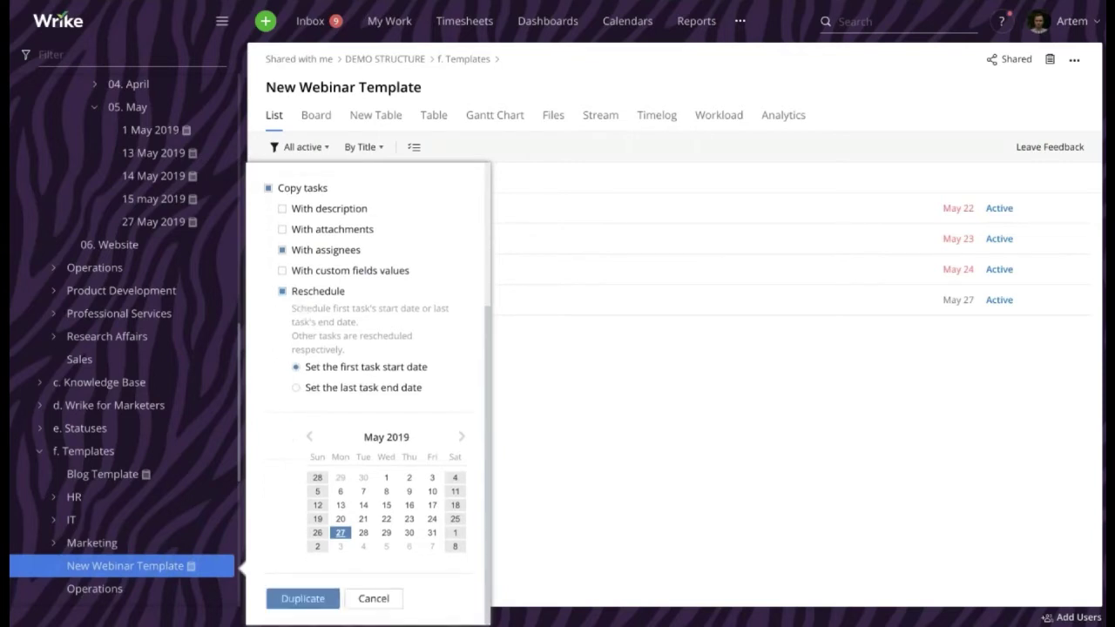
left_click(302, 391)
left_click(364, 532)
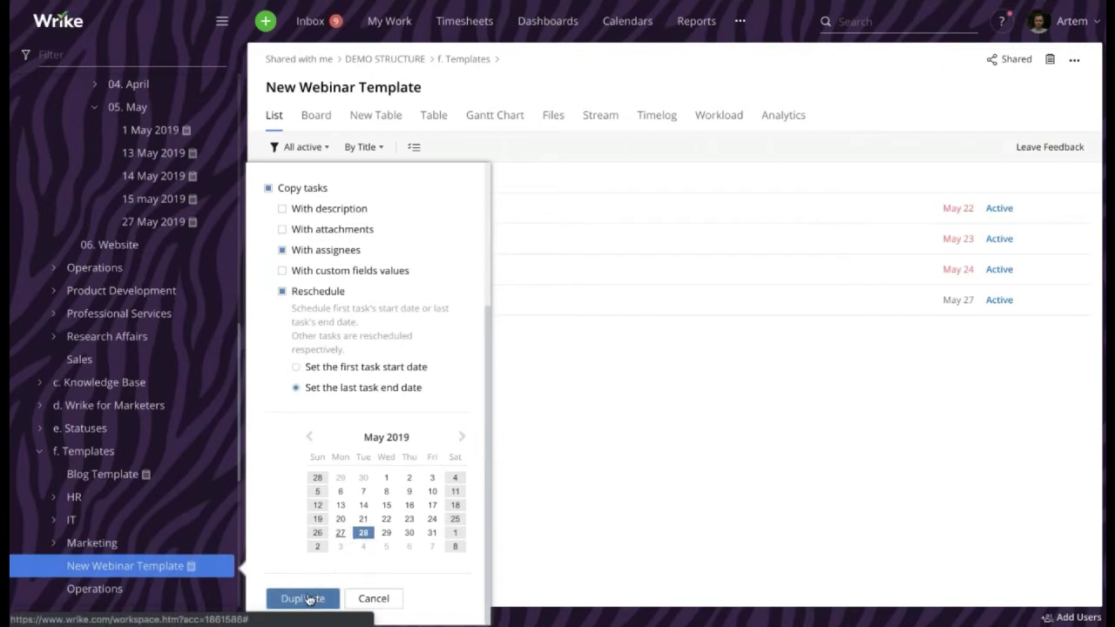
left_click(309, 600)
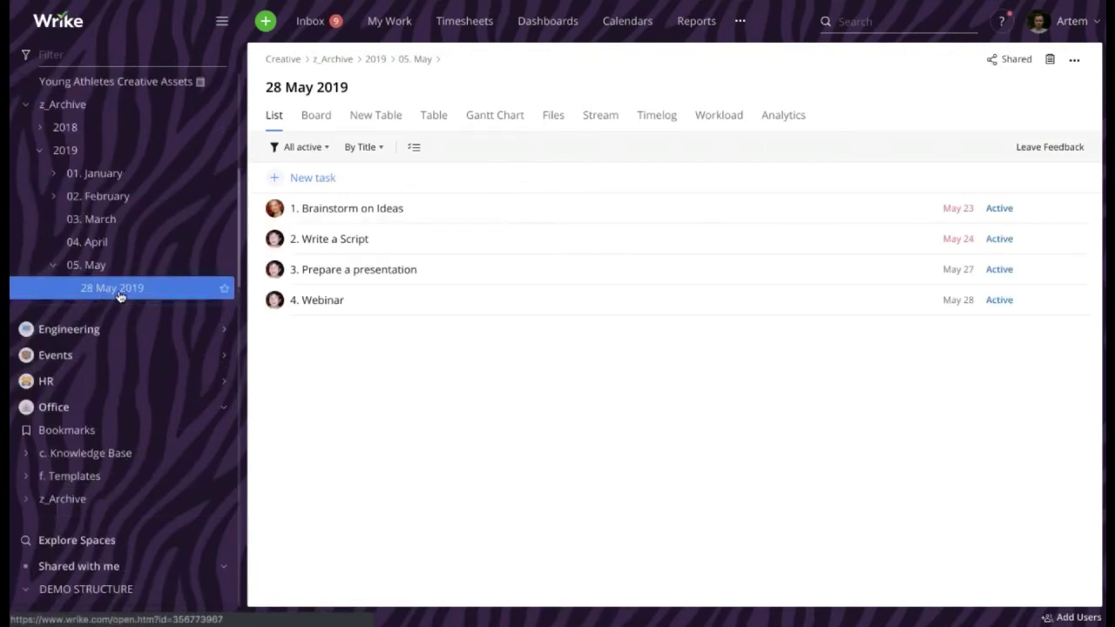
Open the 28 May 2019 project's info panel showing Webinar Workflow and Green status
scroll(120, 298, "up", 2)
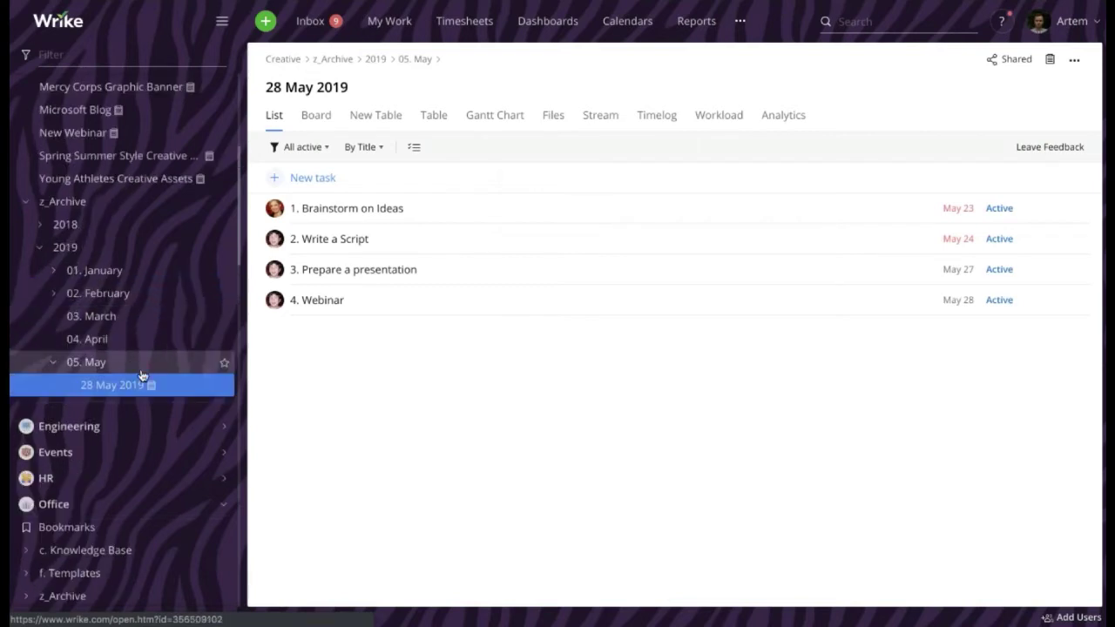
scroll(132, 389, "down", 6)
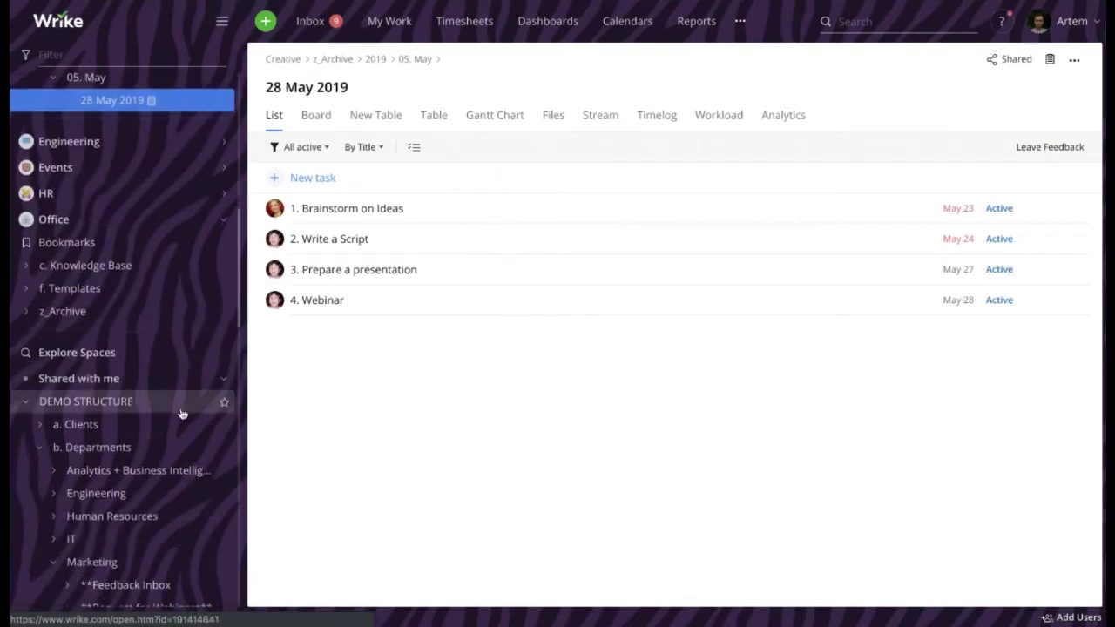
scroll(182, 413, "down", 14)
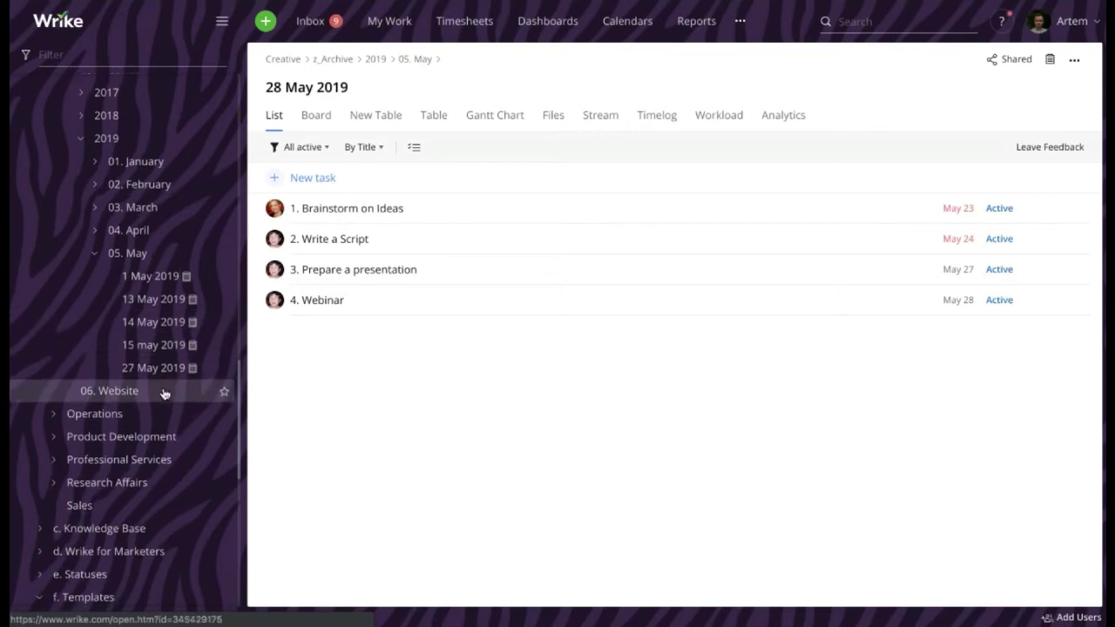
scroll(165, 394, "down", 11)
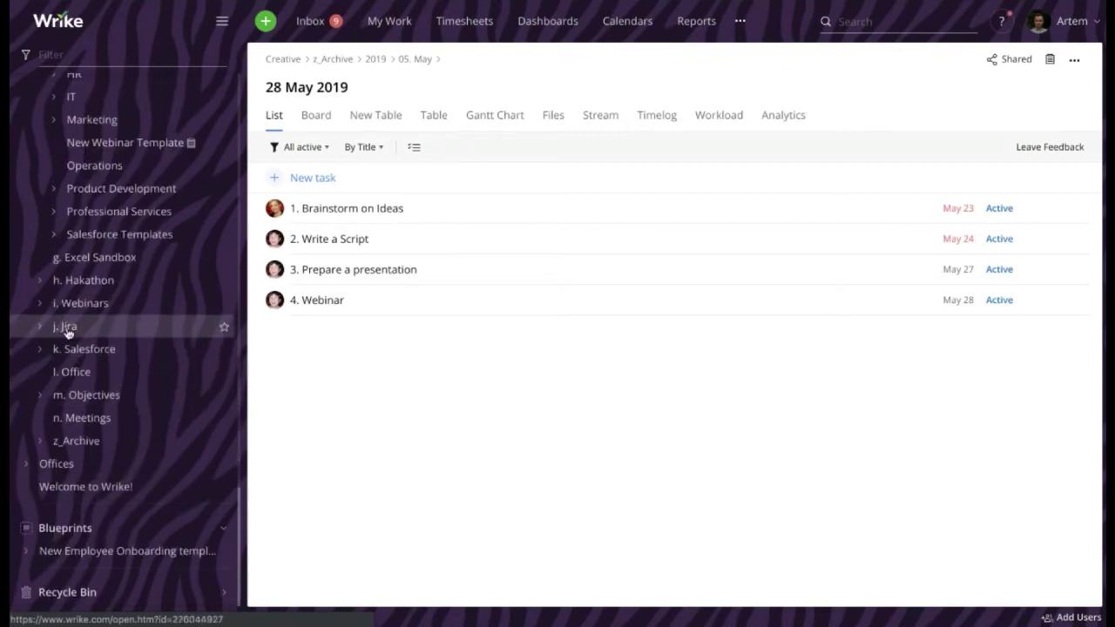
scroll(112, 343, "up", 17)
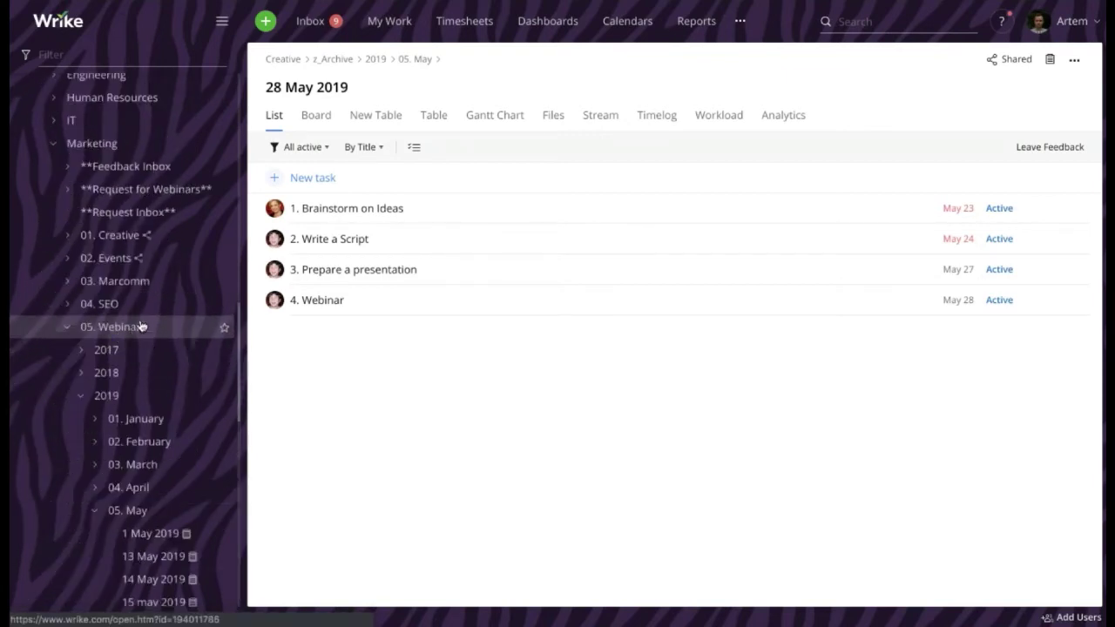
scroll(199, 261, "up", 6)
scroll(164, 276, "down", 3)
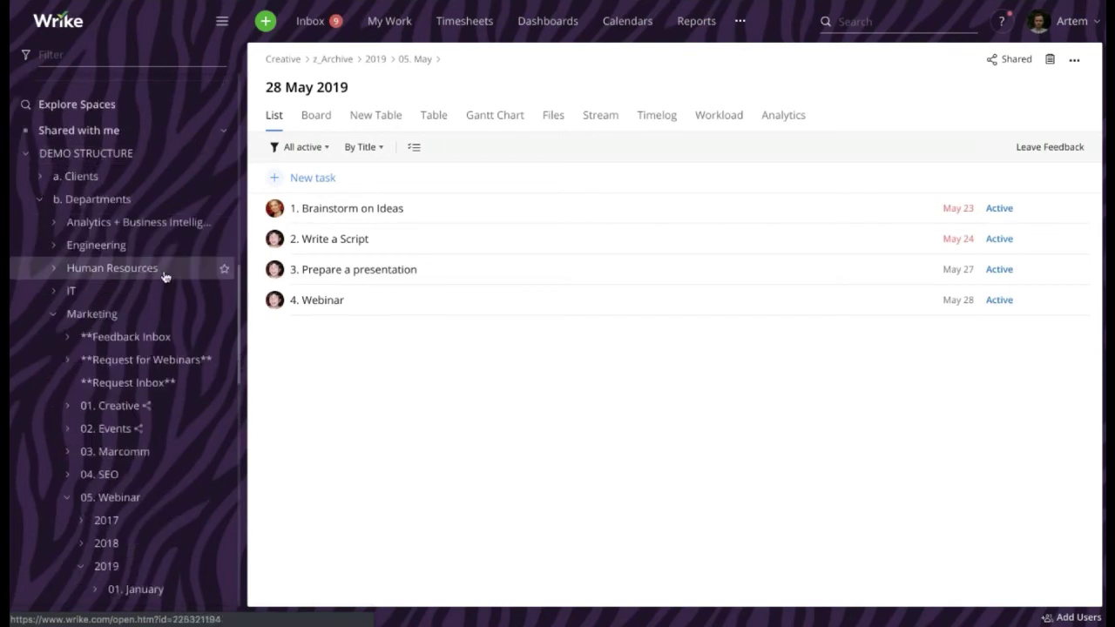
scroll(164, 277, "down", 5)
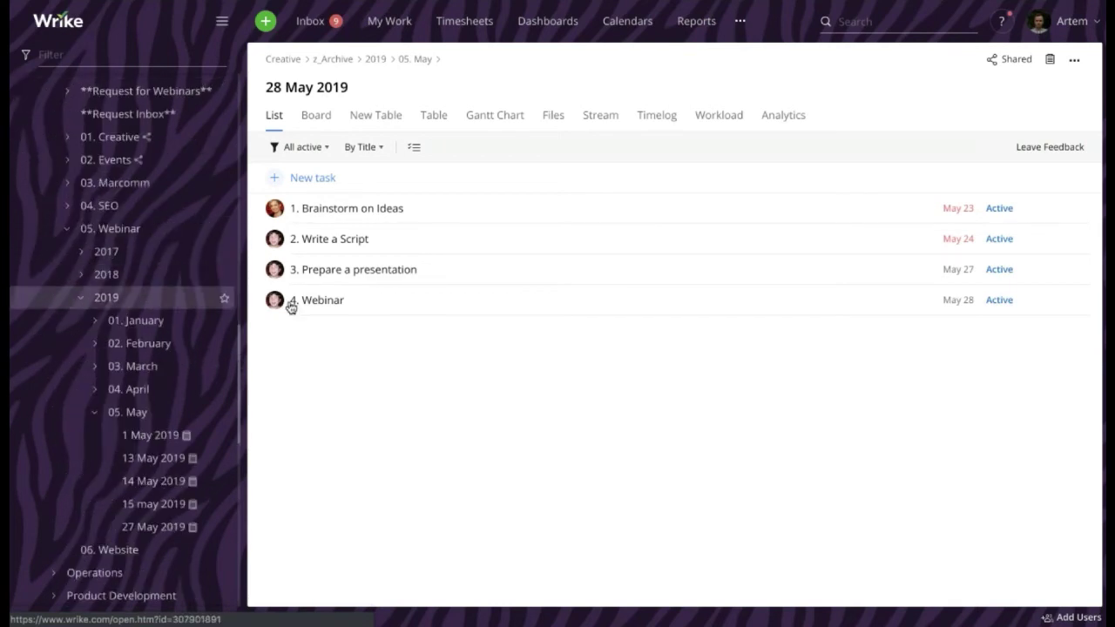
left_click(1052, 62)
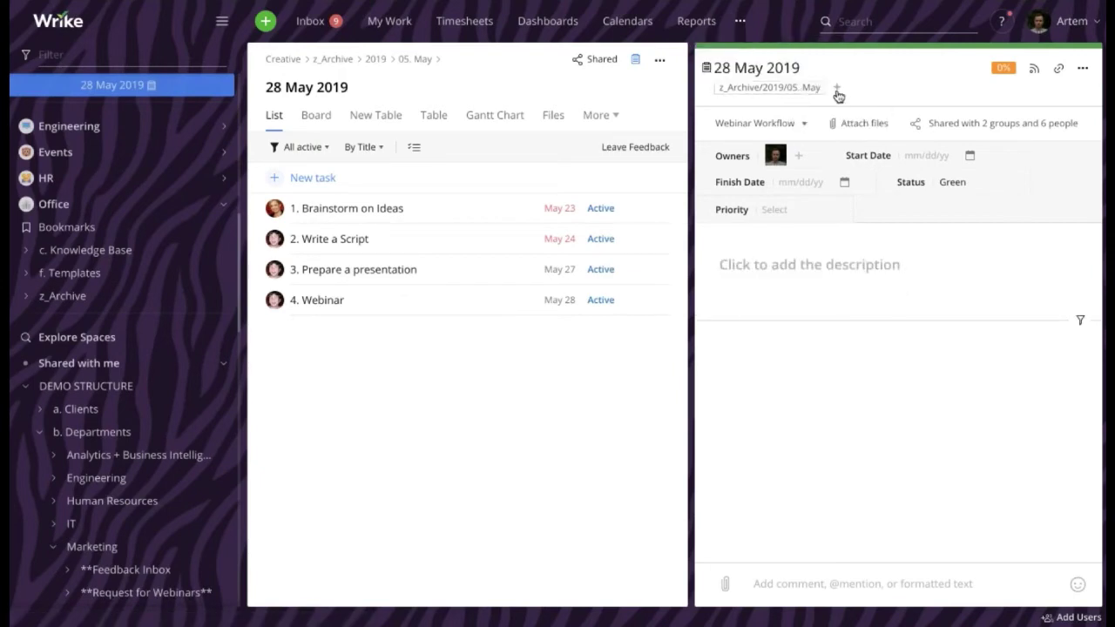
File 28 May 2019 under 05. Webinar/2019/05. May and remove its z_Archive/2019/05. May folder
scroll(174, 381, "down", 6)
scroll(174, 377, "down", 3)
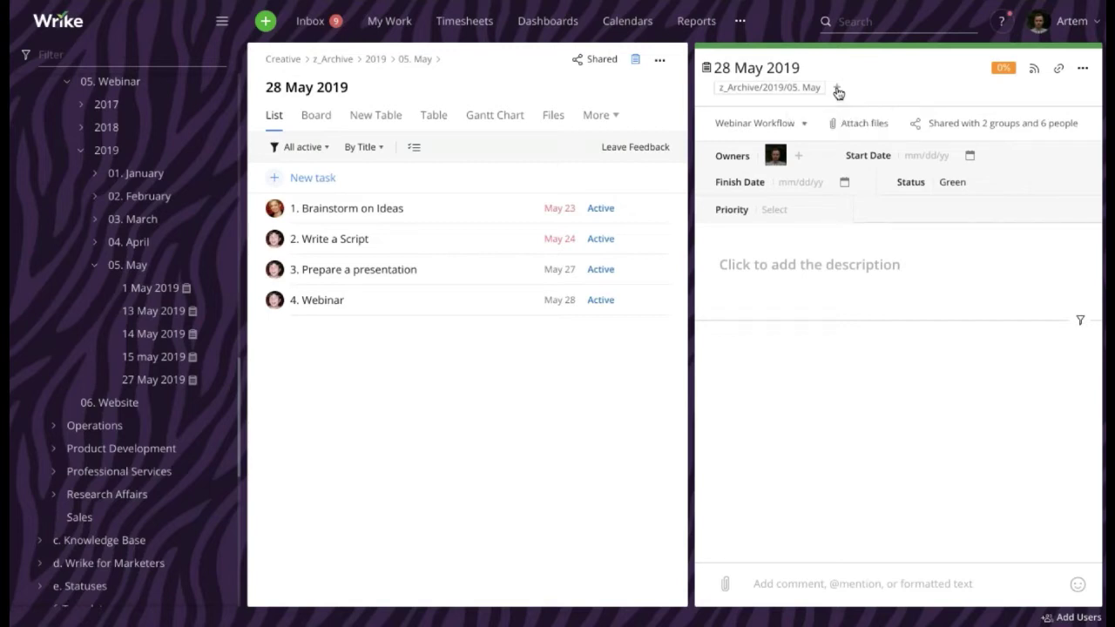
left_click(715, 68)
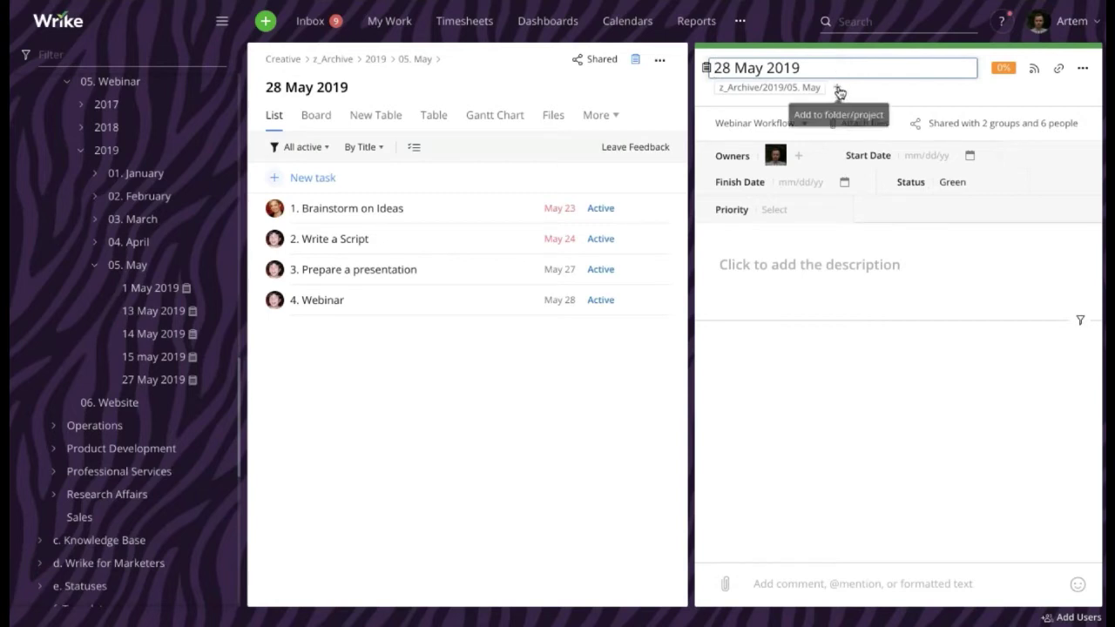
left_click(839, 91)
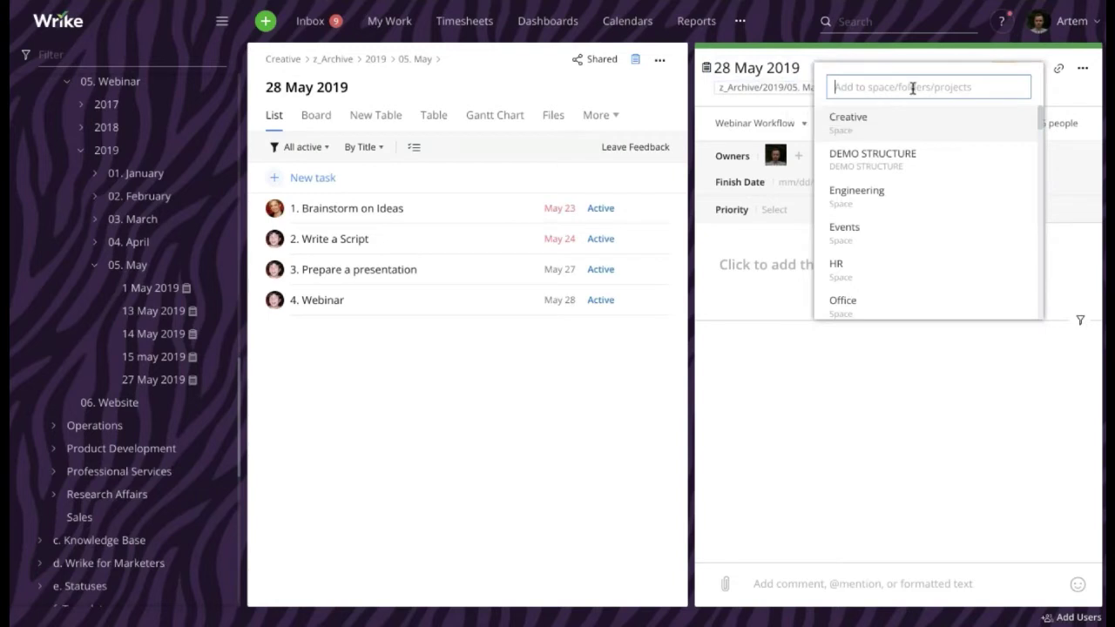
type("05.")
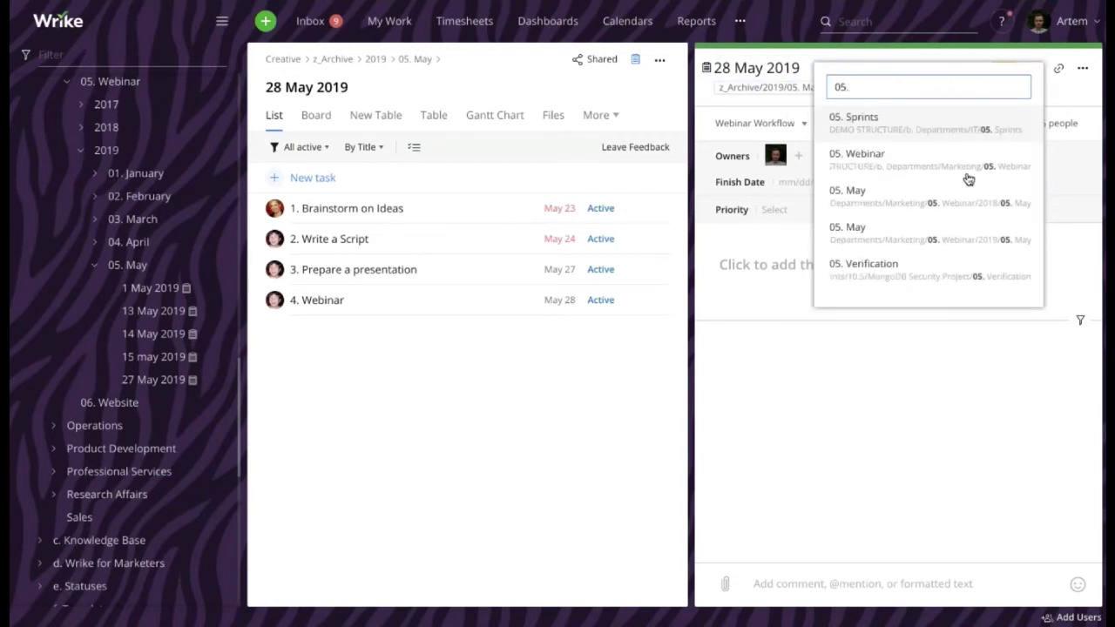
left_click(1011, 240)
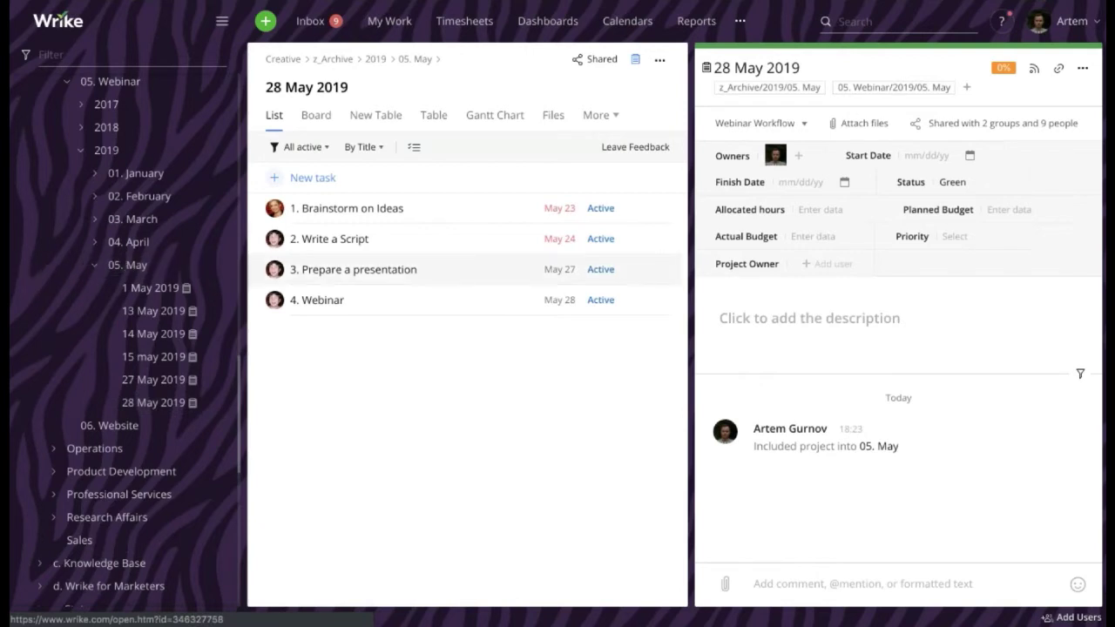
left_click(824, 87)
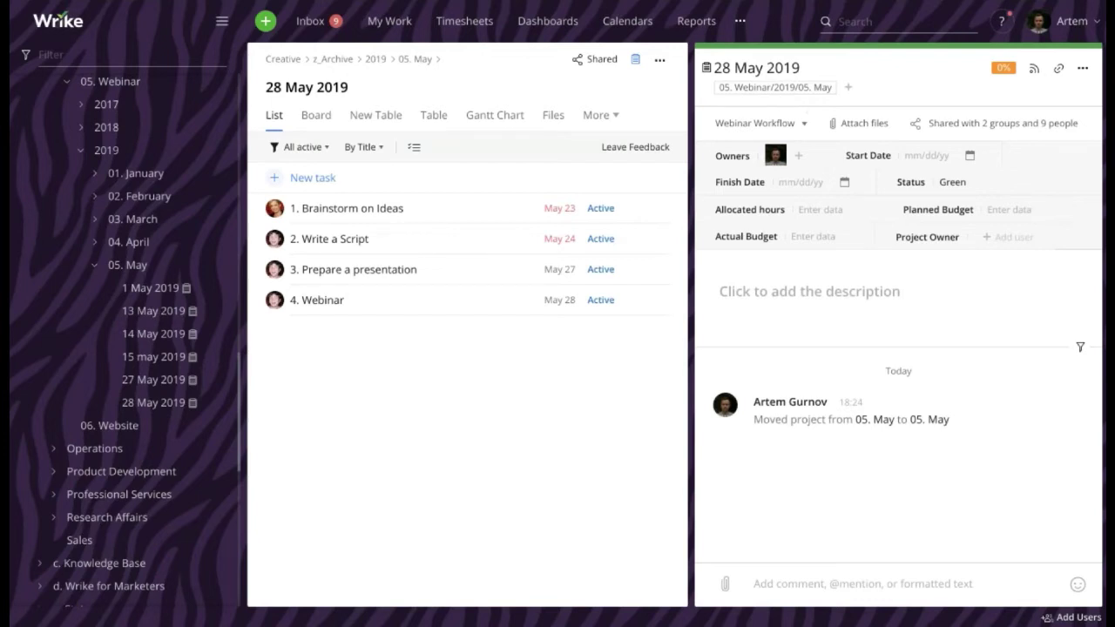
left_click(431, 215)
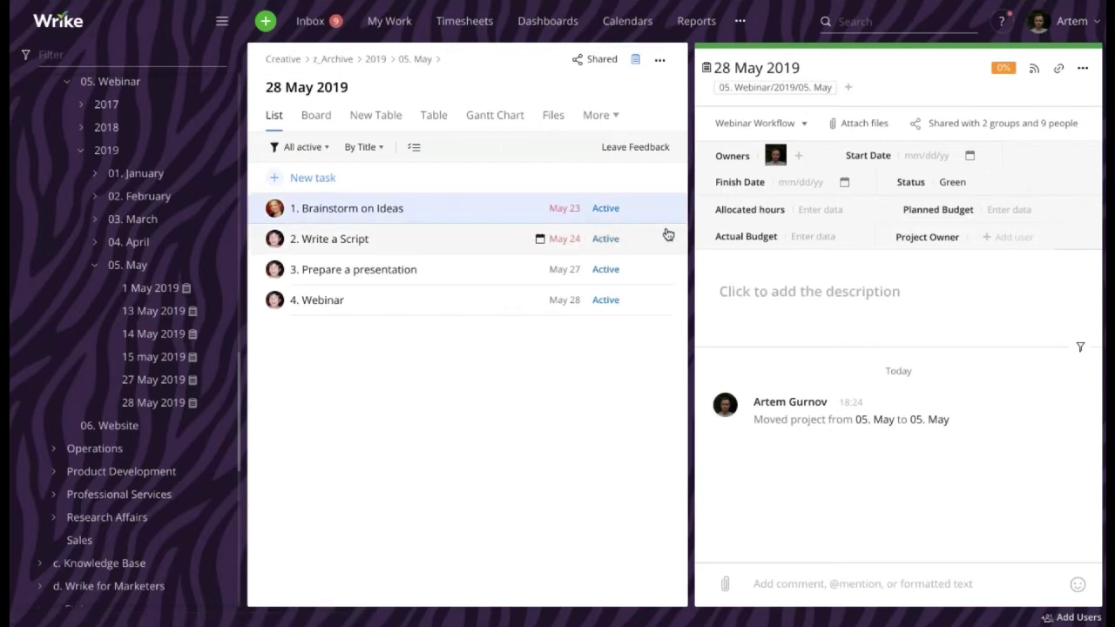
Browse Brainstorm on Ideas' status and Change Workflow options, leaving the task Active
left_click(749, 128)
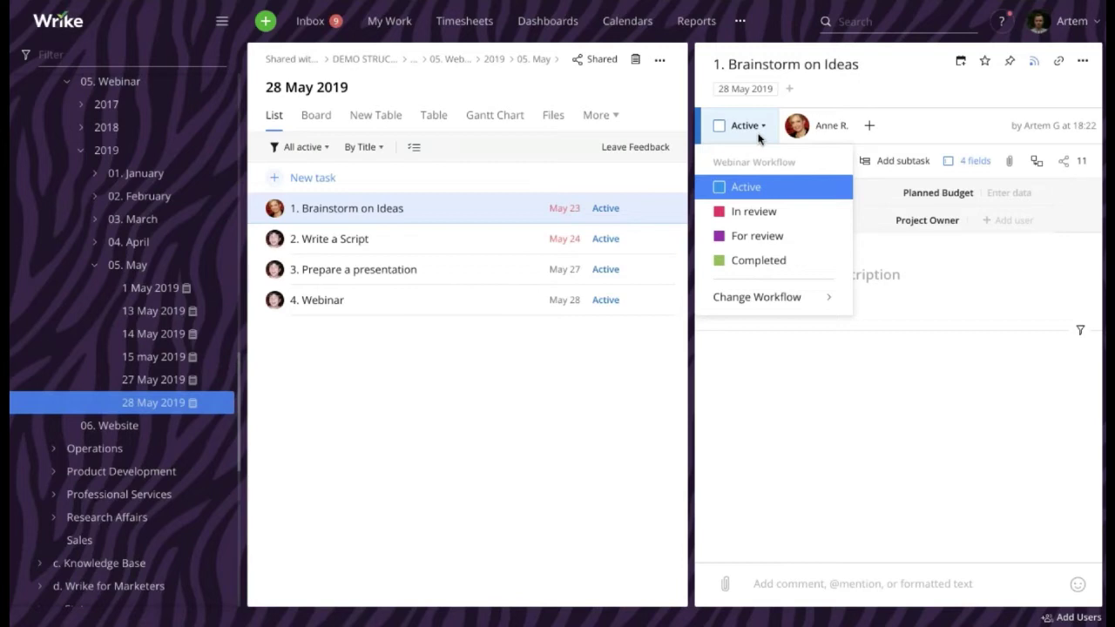
mouse_move(779, 297)
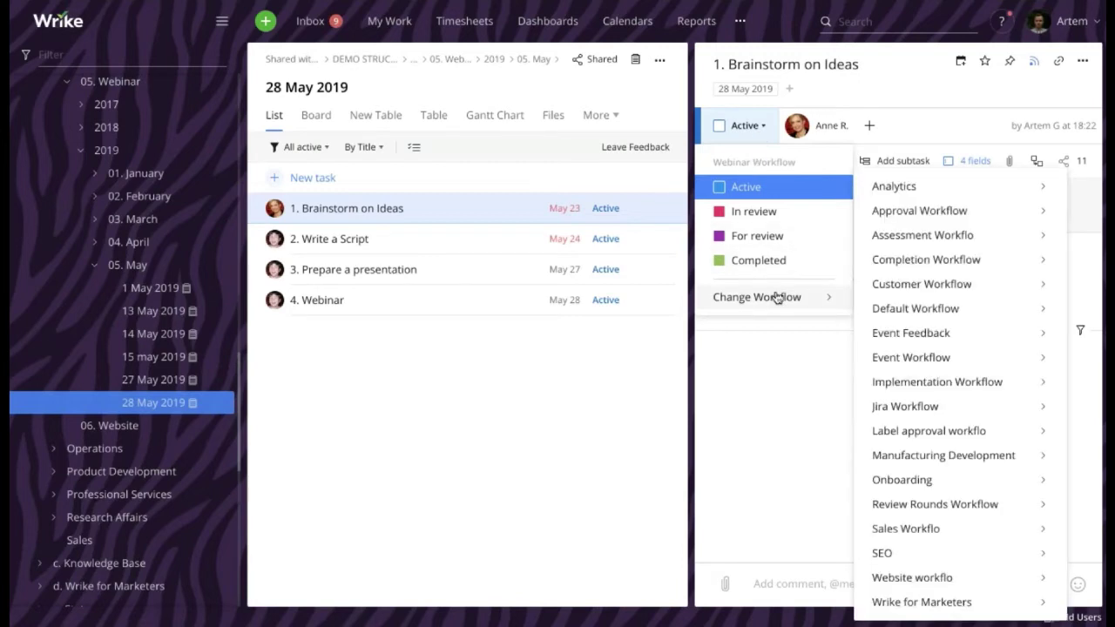
mouse_move(903, 307)
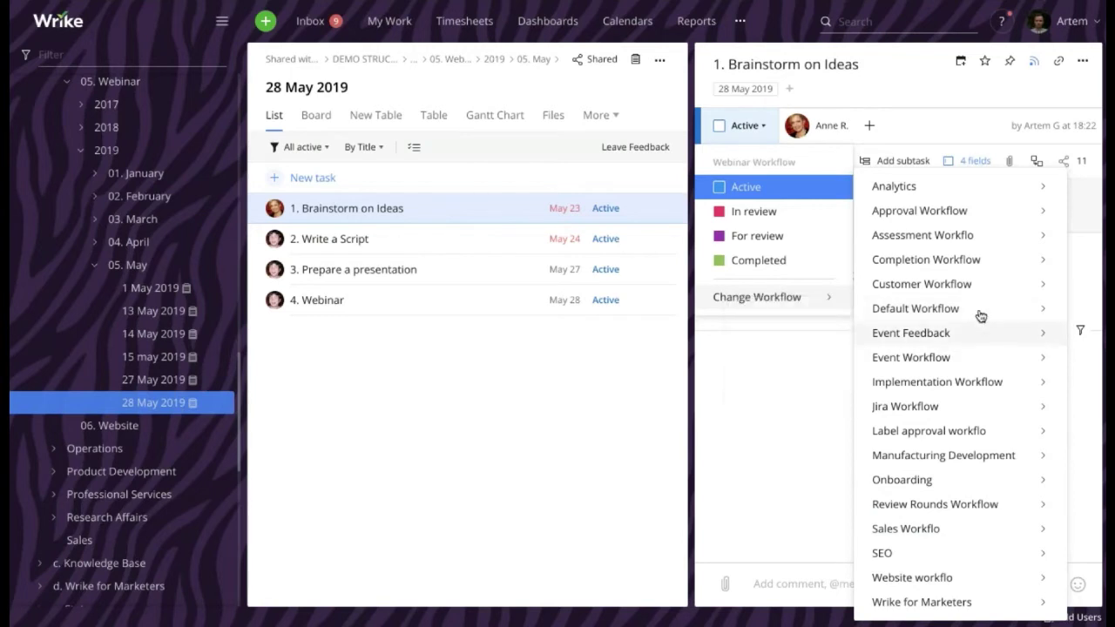
mouse_move(969, 273)
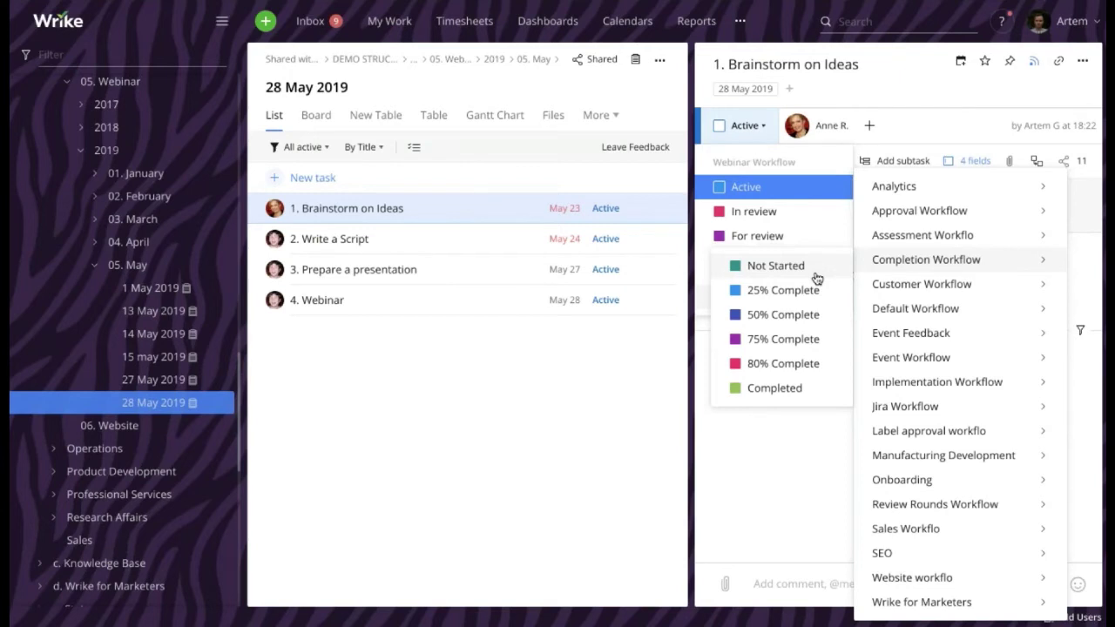
left_click(602, 385)
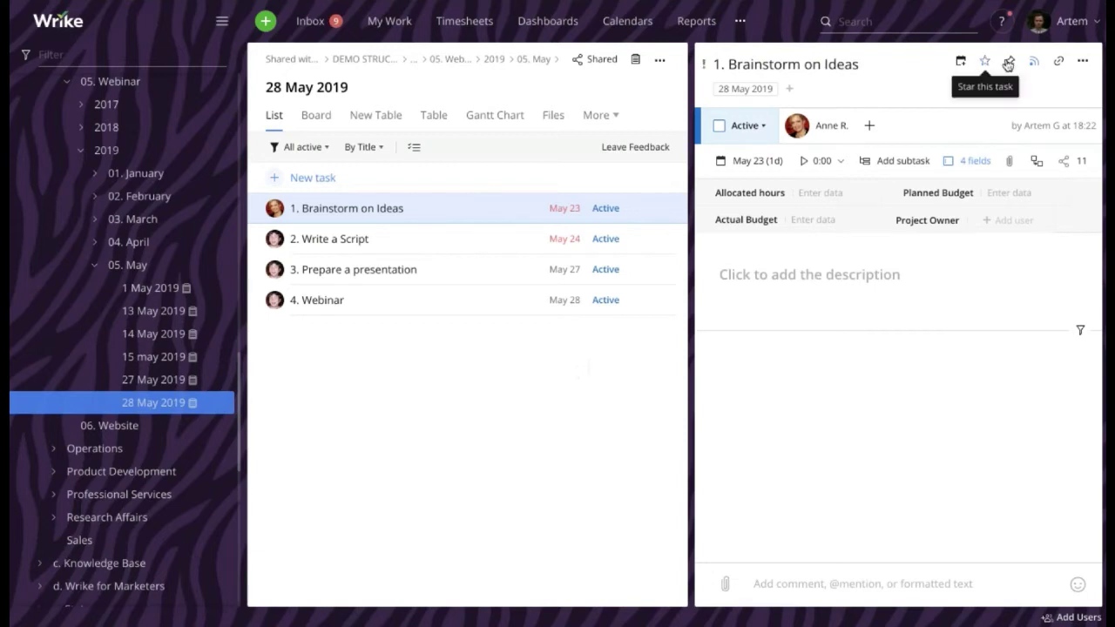
left_click(1079, 21)
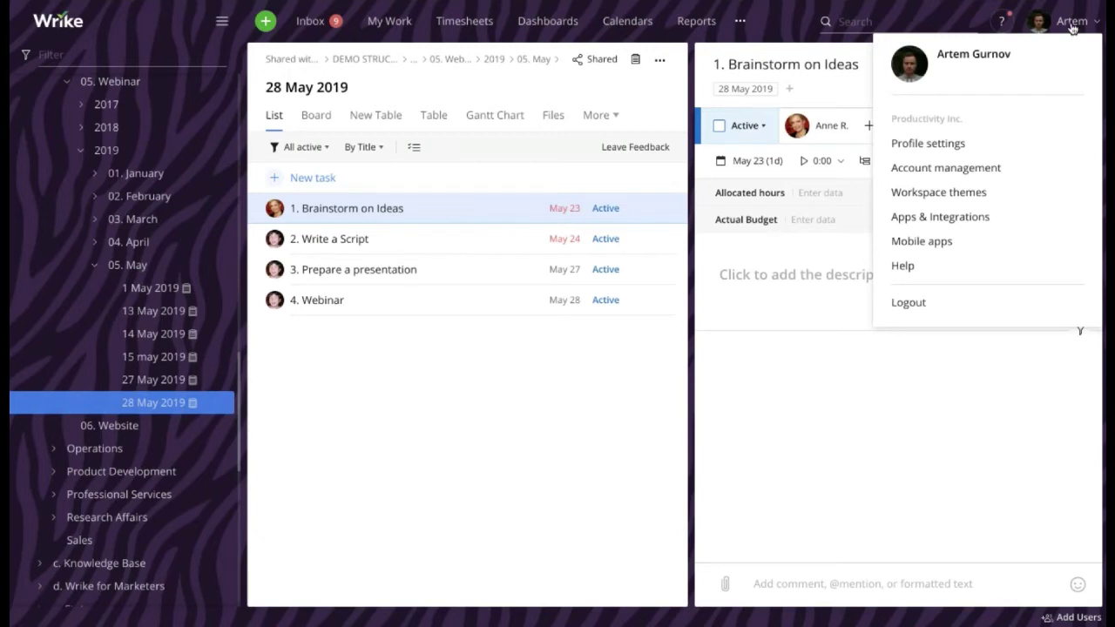
Go to Account management's Workflow page listing Event Feedback, Sales Workfloo, Default and Completion workflows
left_click(982, 168)
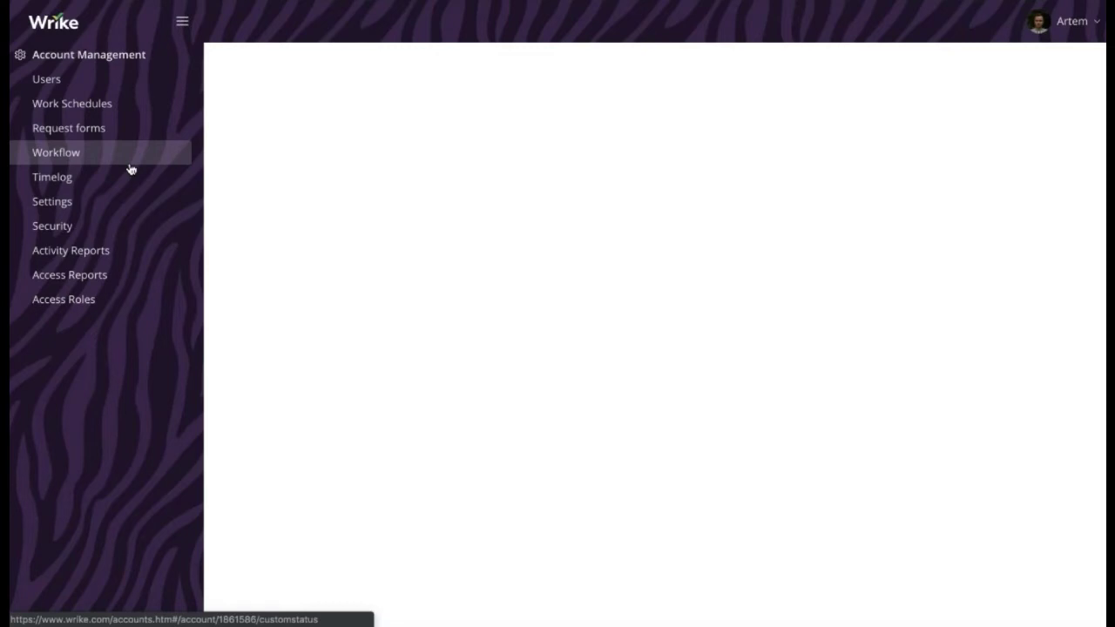
left_click(130, 169)
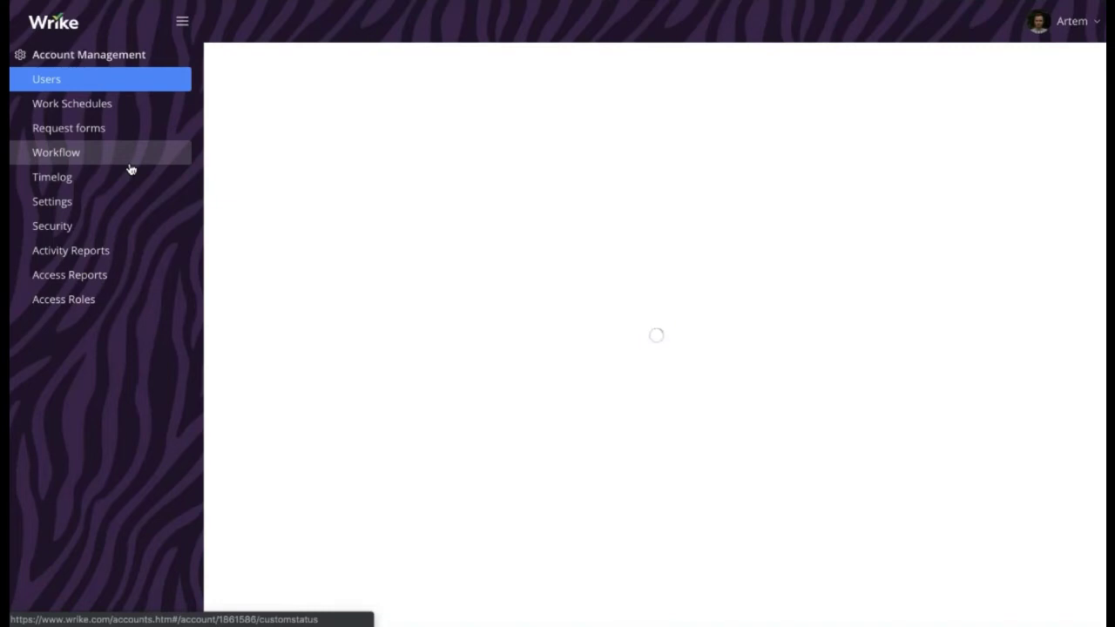
left_click(130, 164)
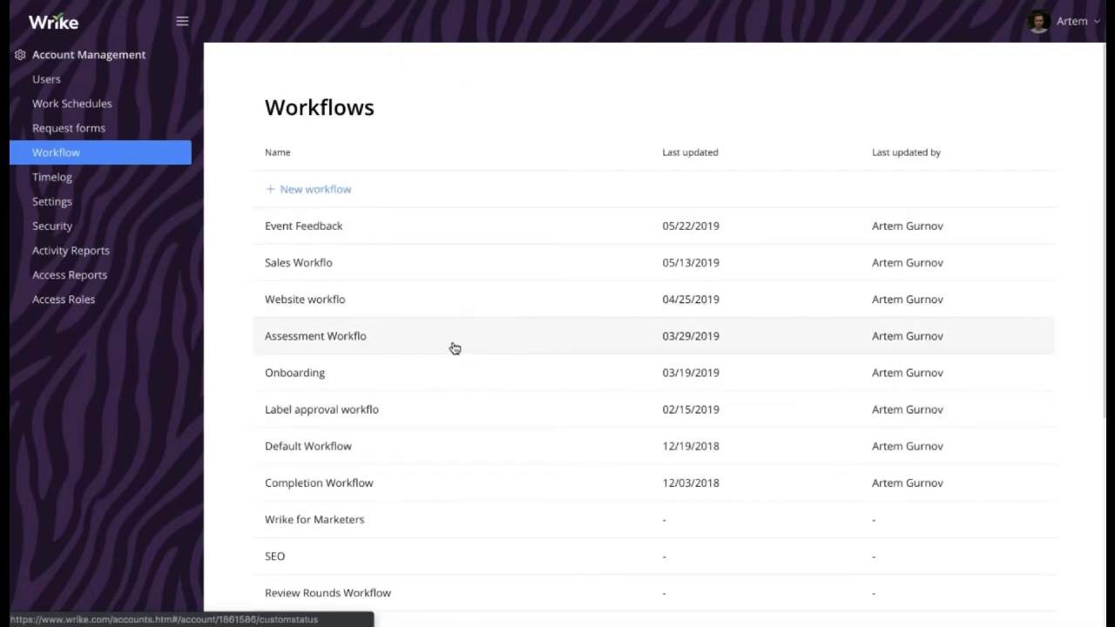
scroll(426, 280, "down", 1)
scroll(426, 280, "down", 2)
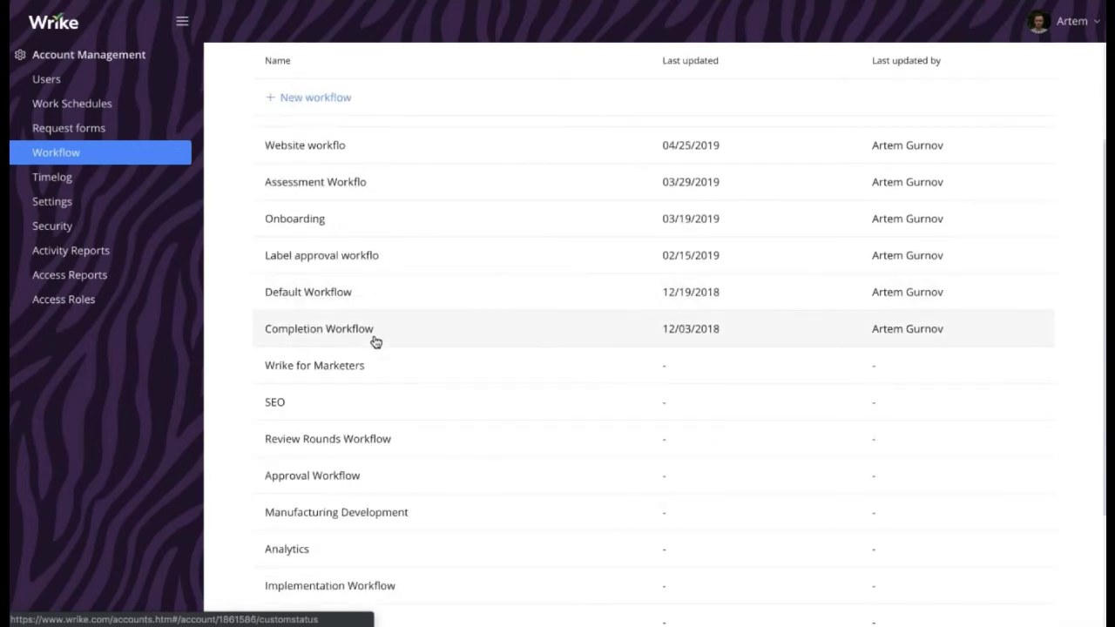
After reviewing Wrike for Marketers, delete Sales Workflo and create a New workflow
left_click(357, 365)
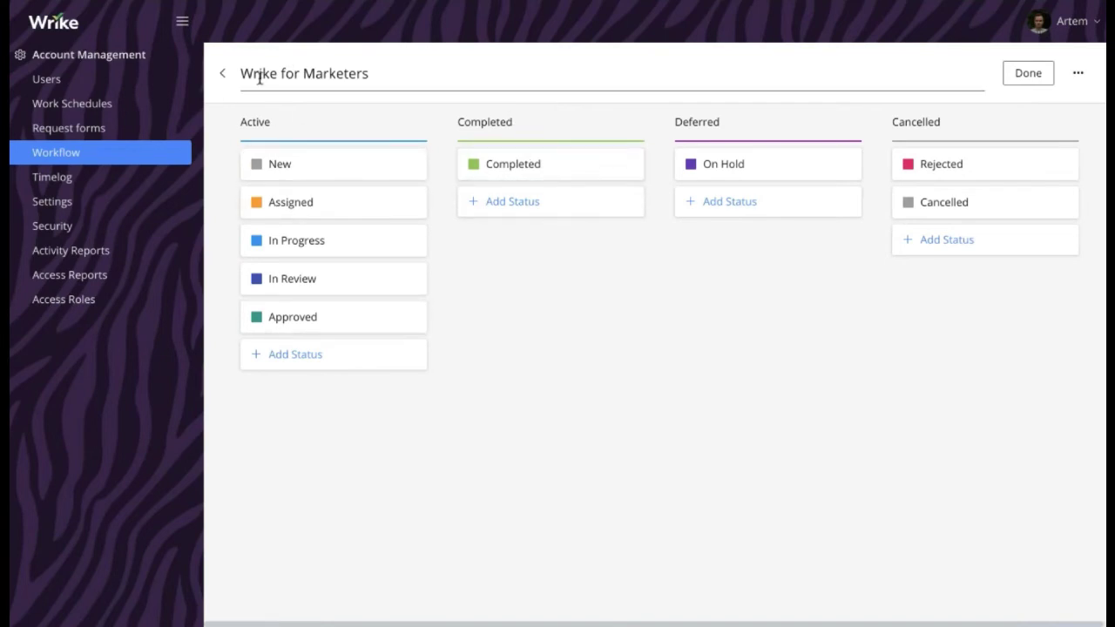
left_click(224, 74)
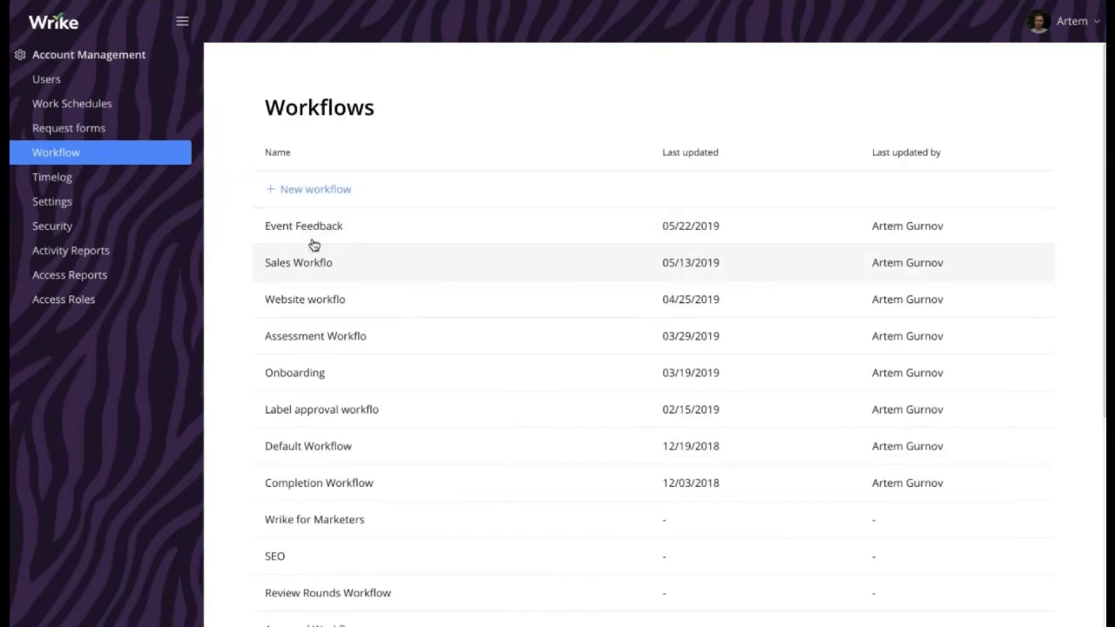
right_click(303, 268)
left_click(372, 324)
left_click(439, 382)
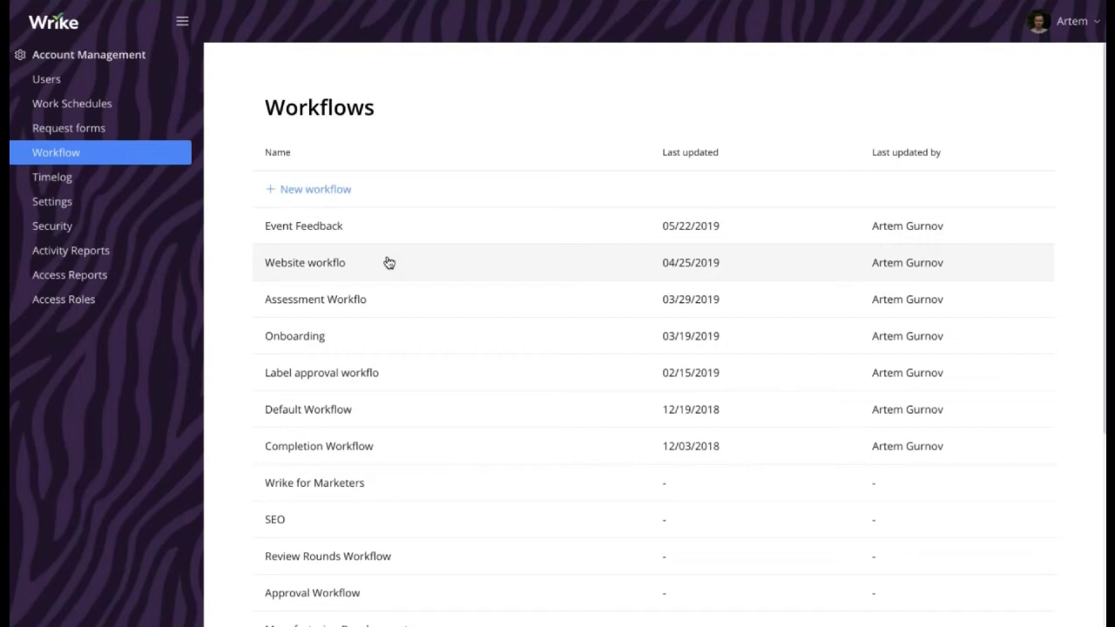
left_click(319, 189)
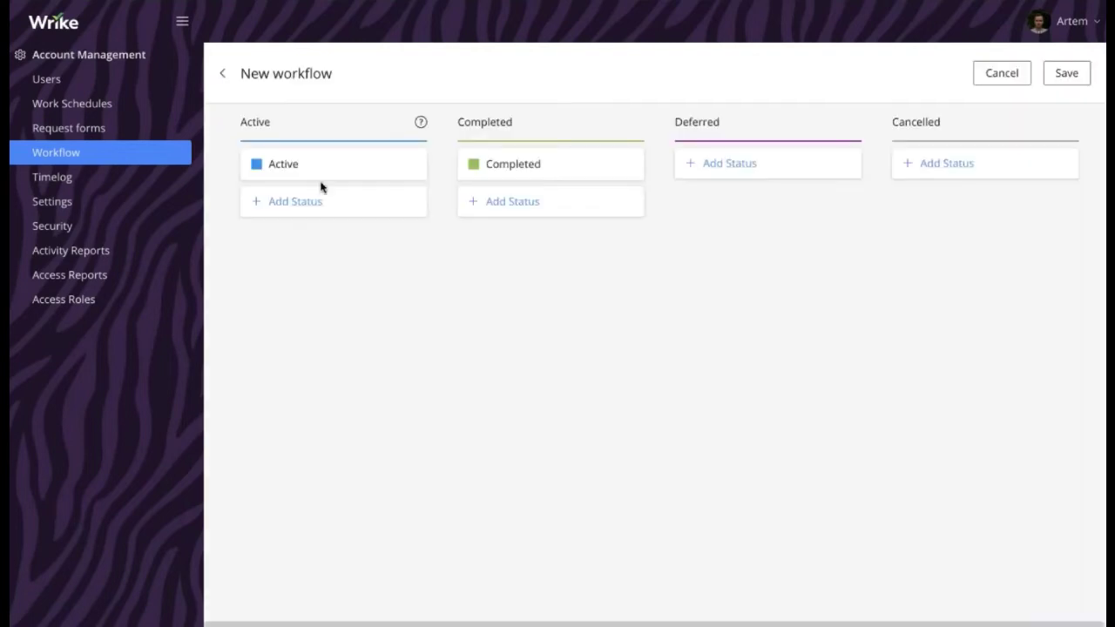
Title the workflow Sales Workflow and rename the Active status to New Opportunity
left_click(319, 73)
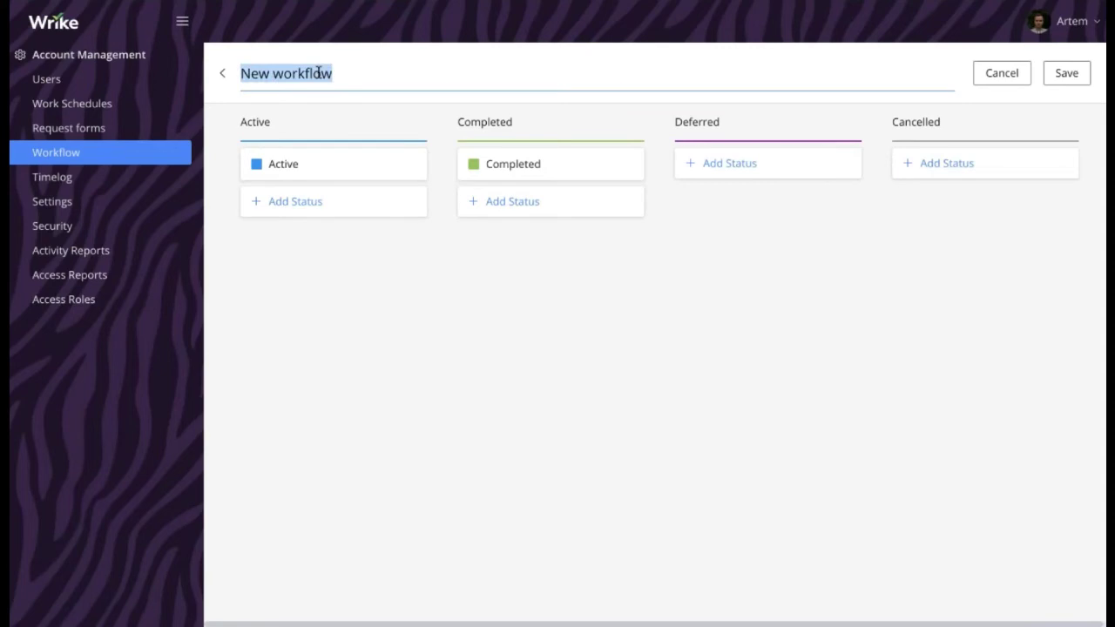
type("Sales ")
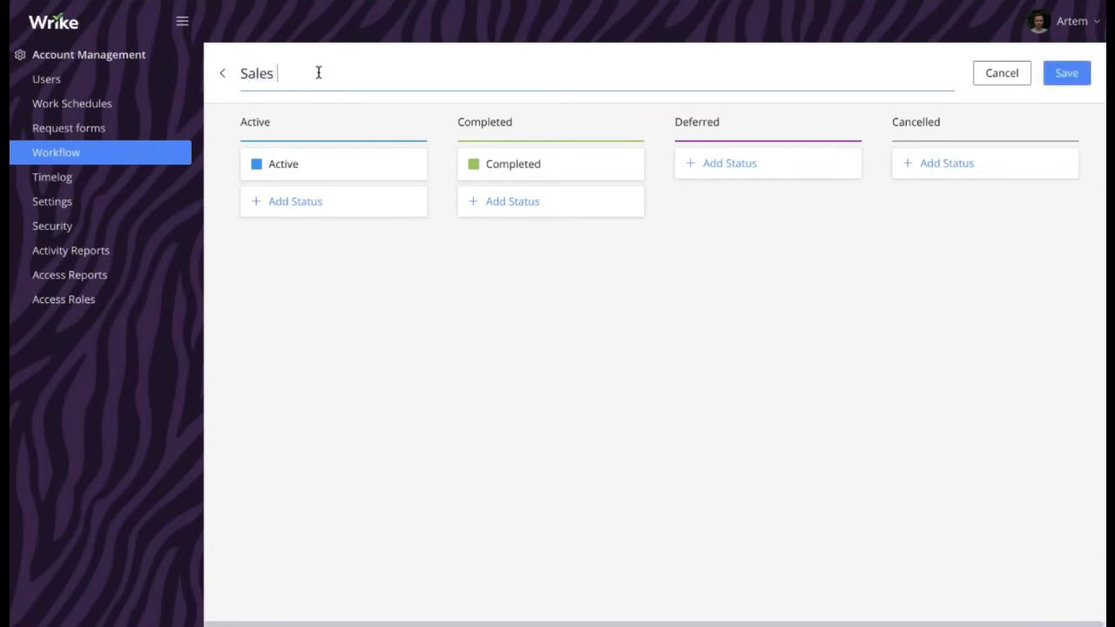
type("Workflow")
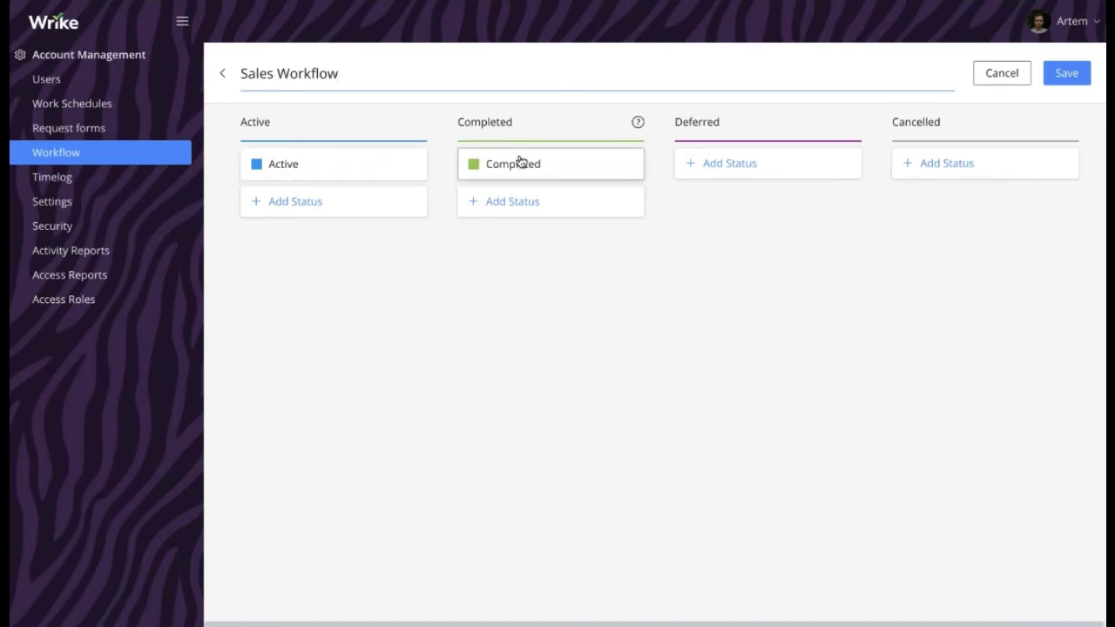
left_click(314, 166)
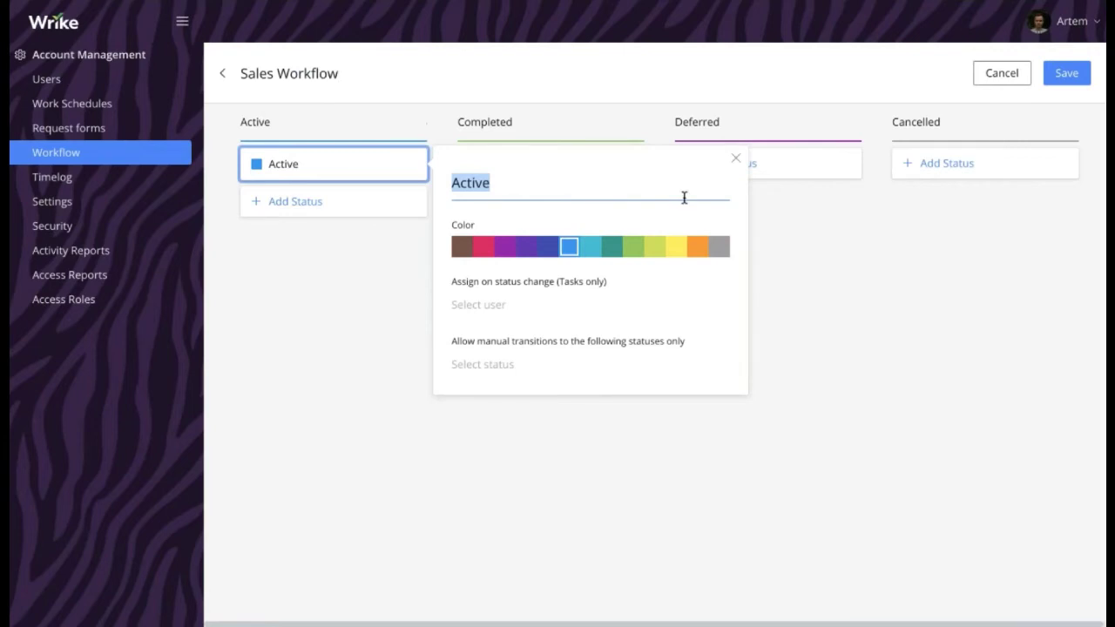
type("New")
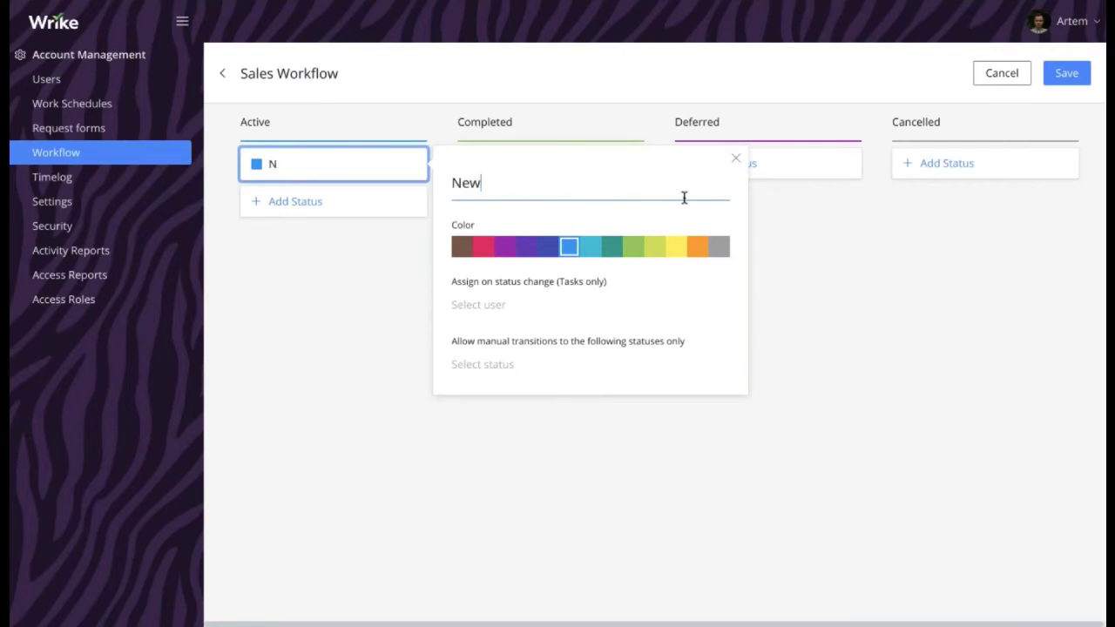
type(" Opportunity")
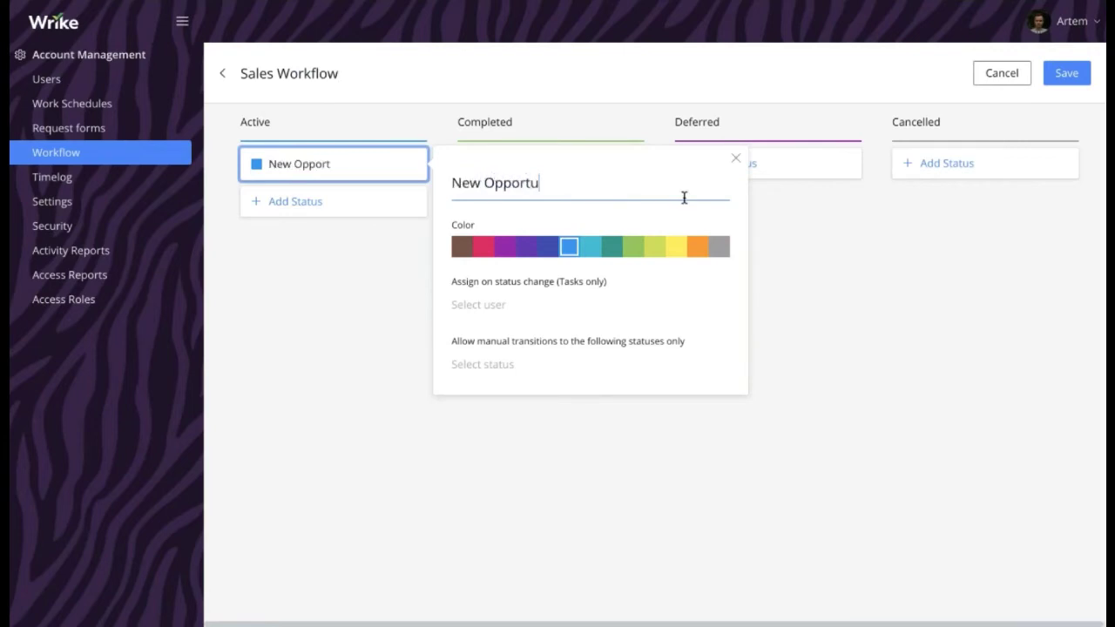
left_click(414, 399)
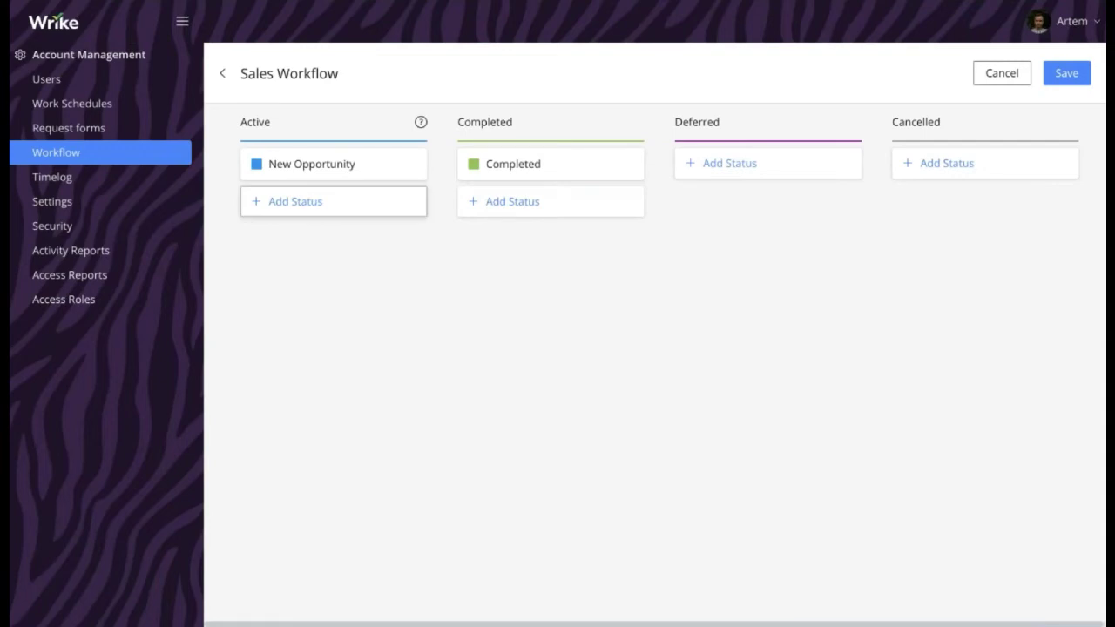
Add active statuses Cross-Sell in purple and Upsell in teal
left_click(306, 212)
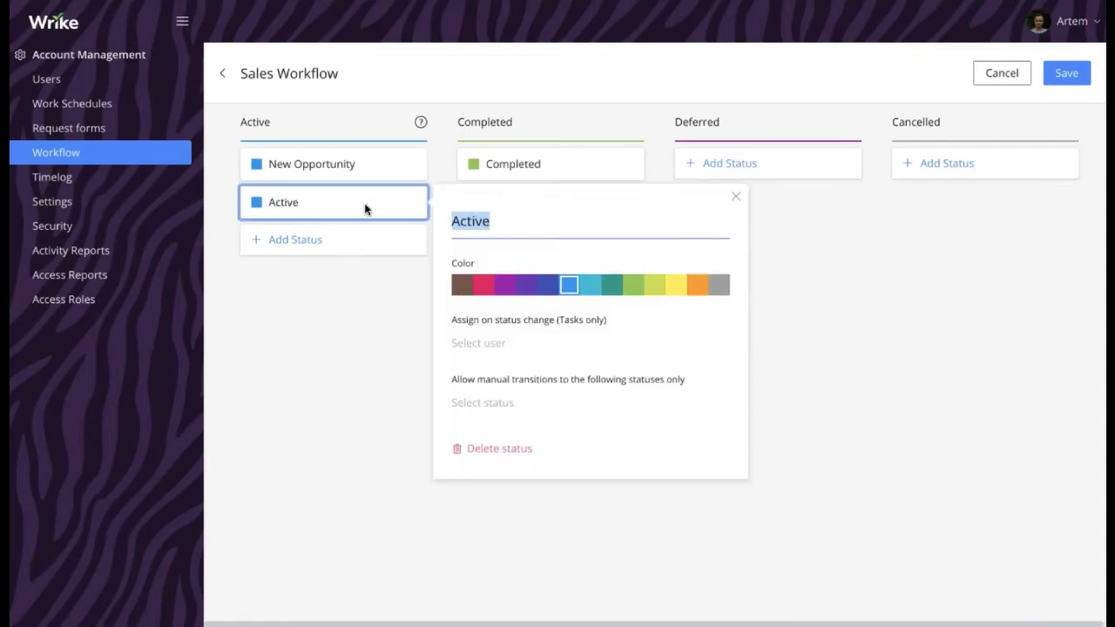
left_click(526, 285)
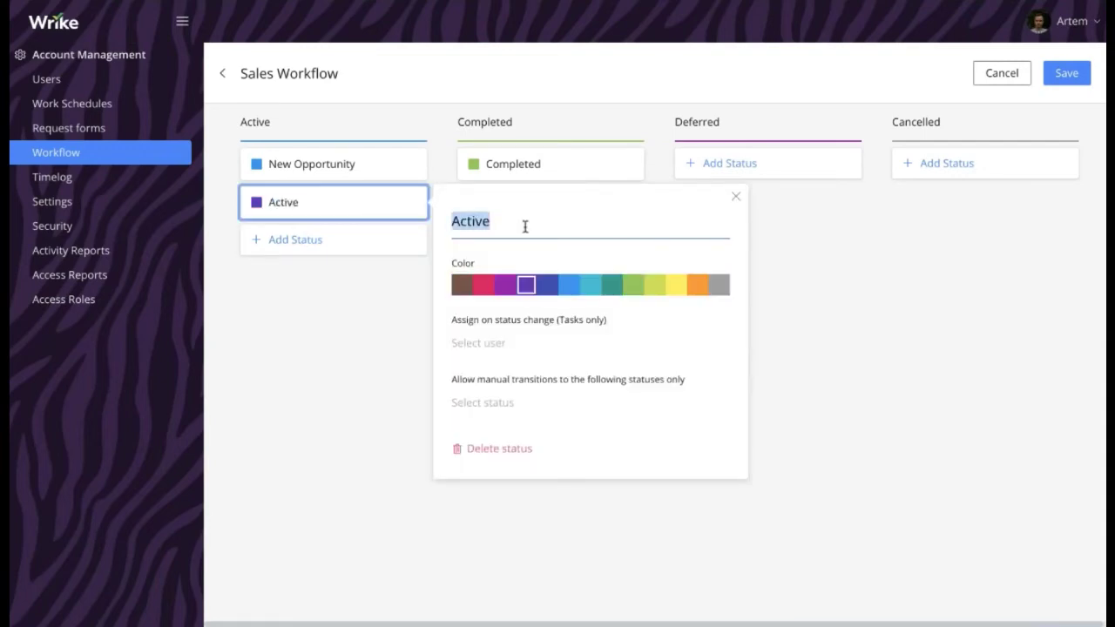
type("Cro")
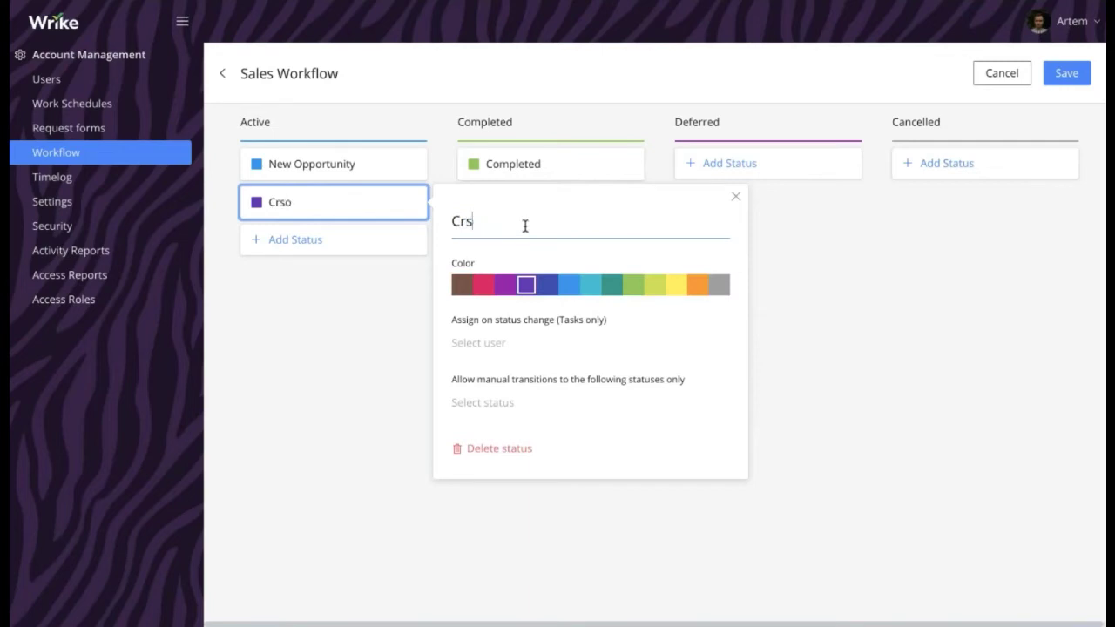
type("ss-Sell")
left_click(426, 267)
left_click(319, 244)
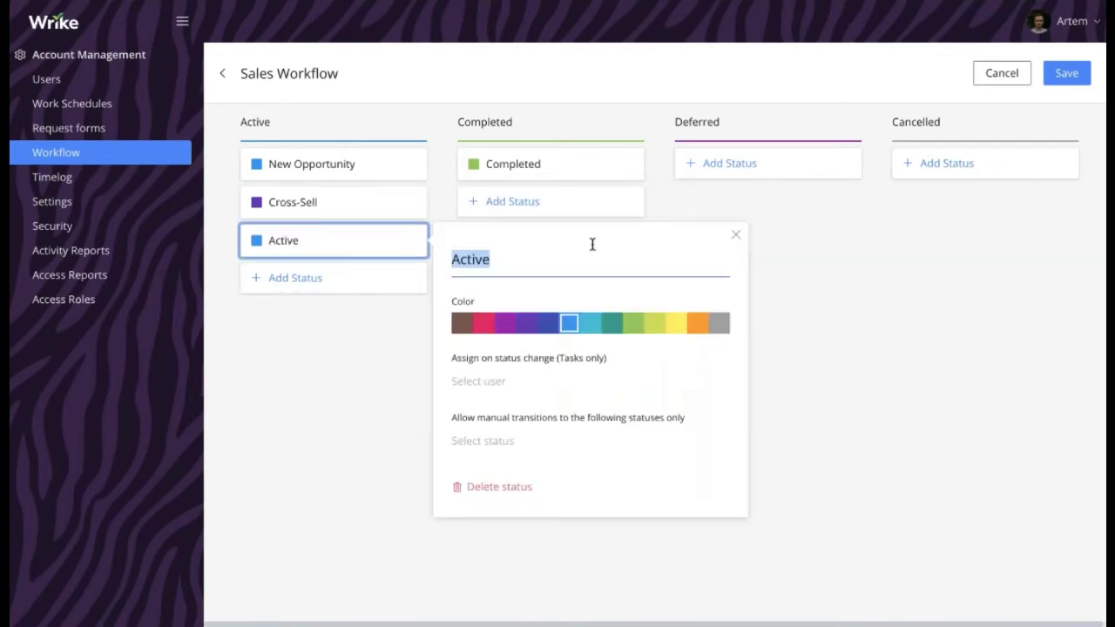
type("Upsell")
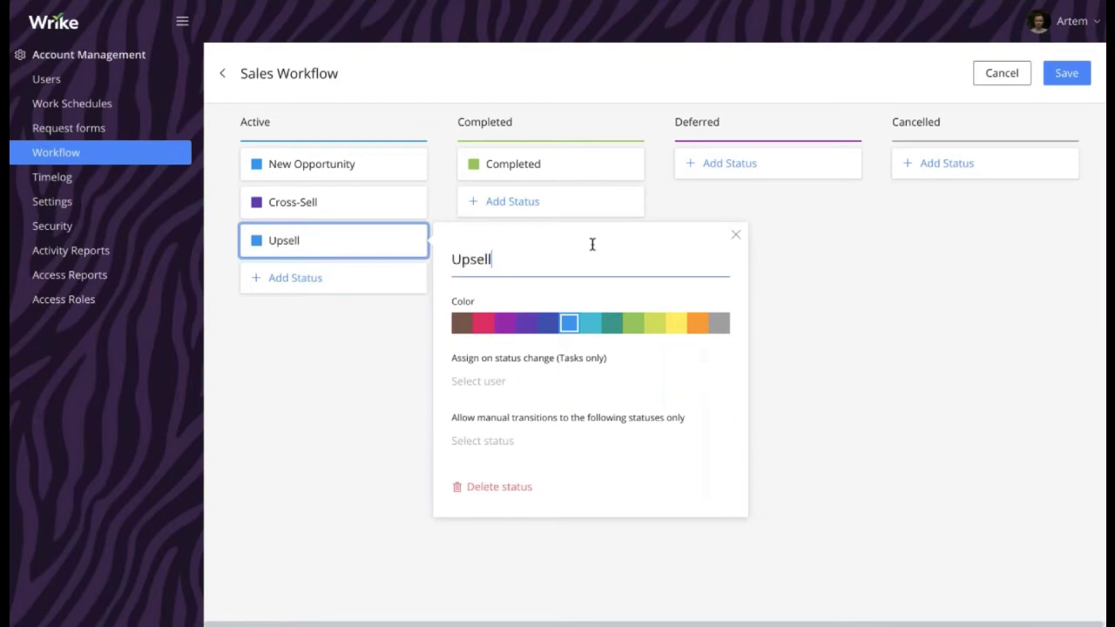
left_click(612, 323)
left_click(335, 375)
Add a pink Paperwork active status
left_click(295, 278)
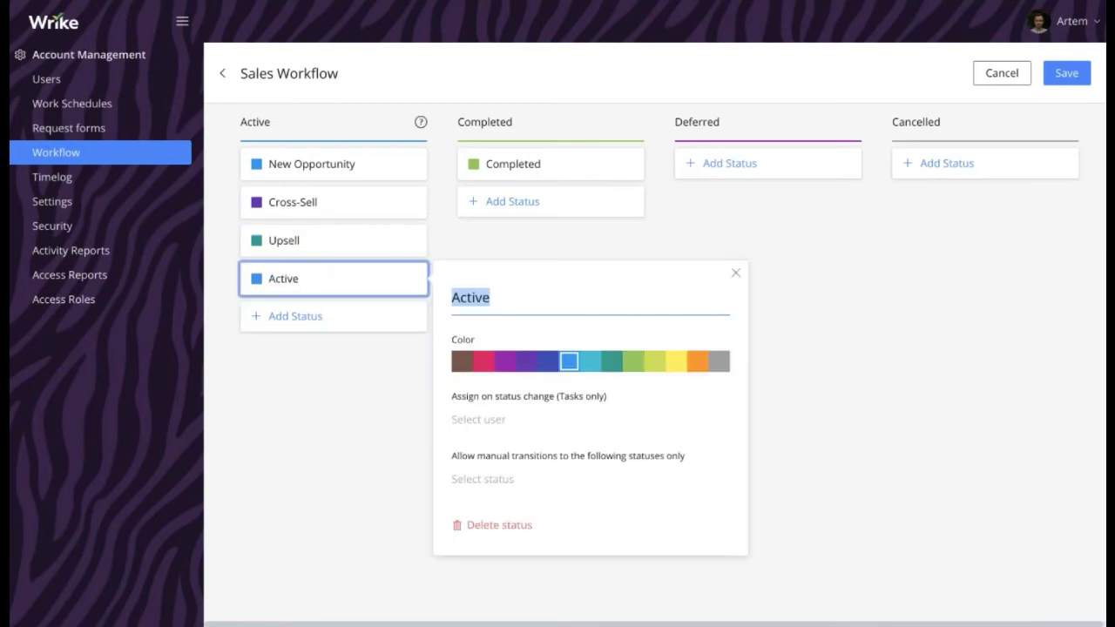
type("Paperwork")
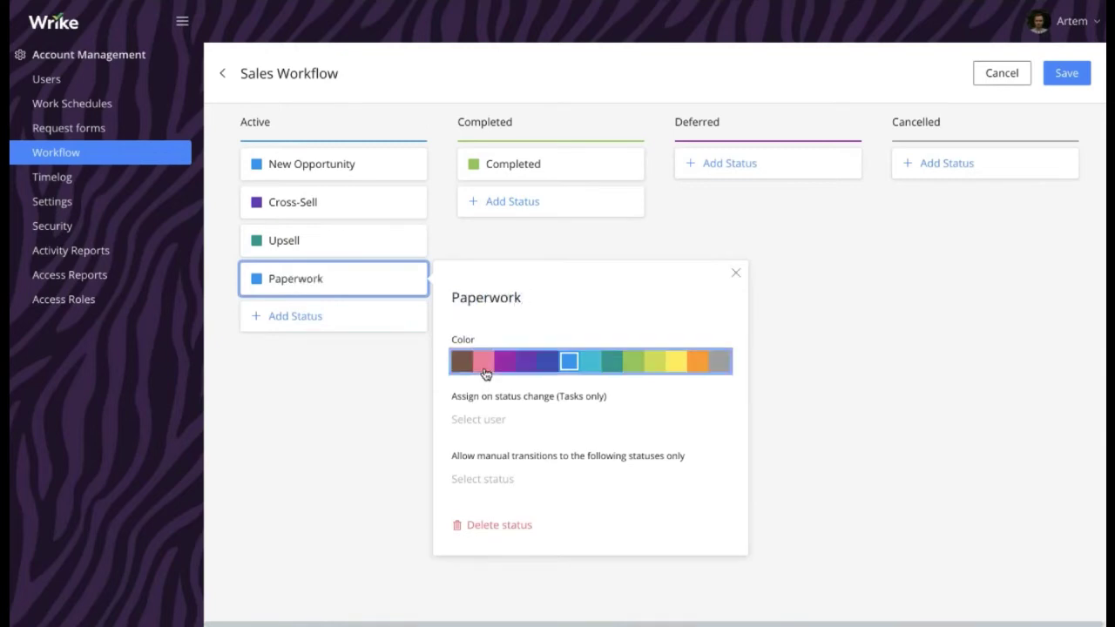
left_click(483, 361)
left_click(857, 420)
left_click(510, 164)
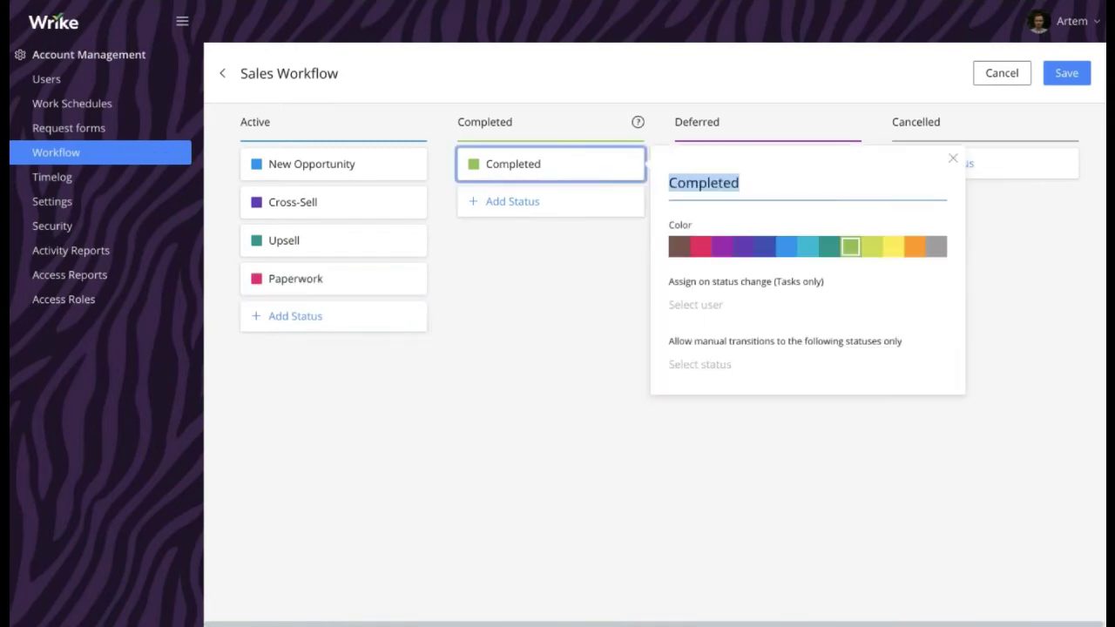
Rename Completed to Closed Won, add Closed Lost under Cancelled and On Hold under Deferred
type("Closed")
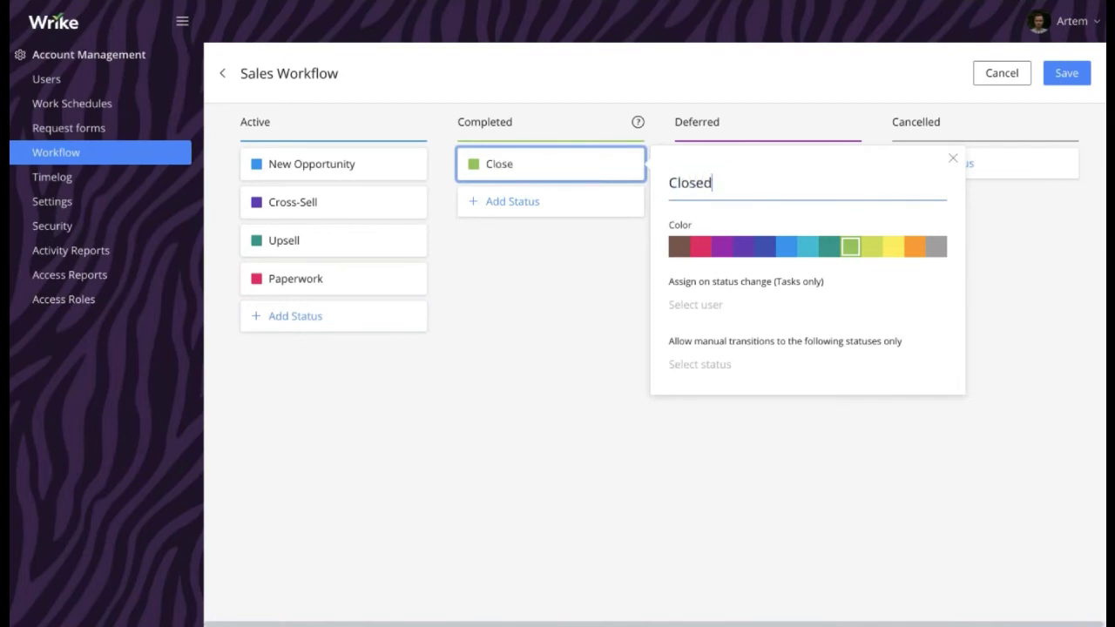
type(" Won")
left_click(712, 477)
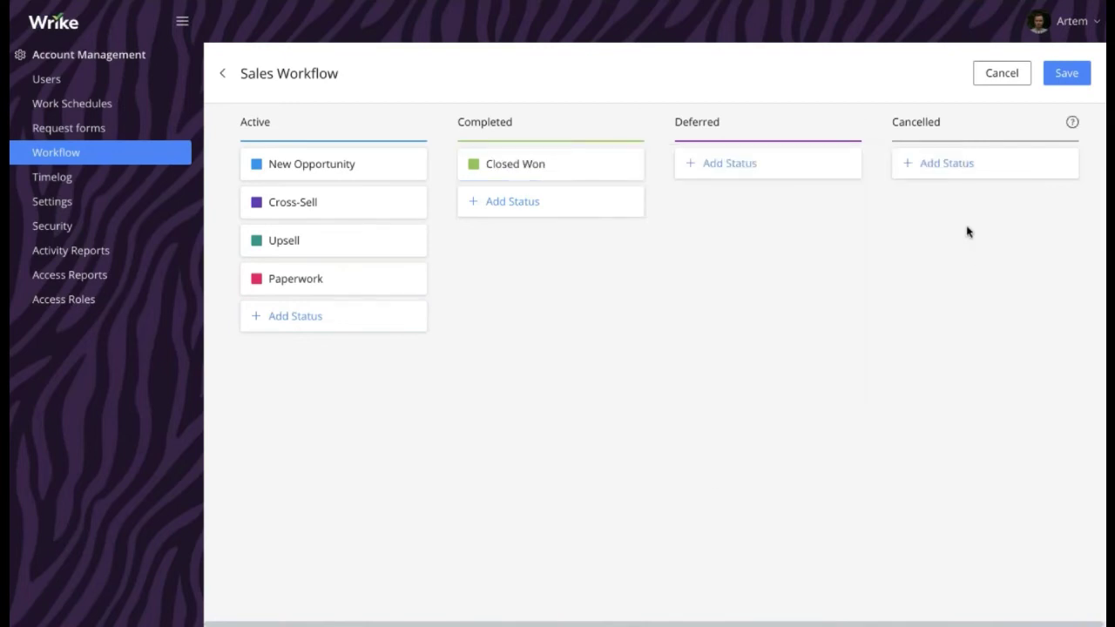
left_click(945, 164)
type("Closed ")
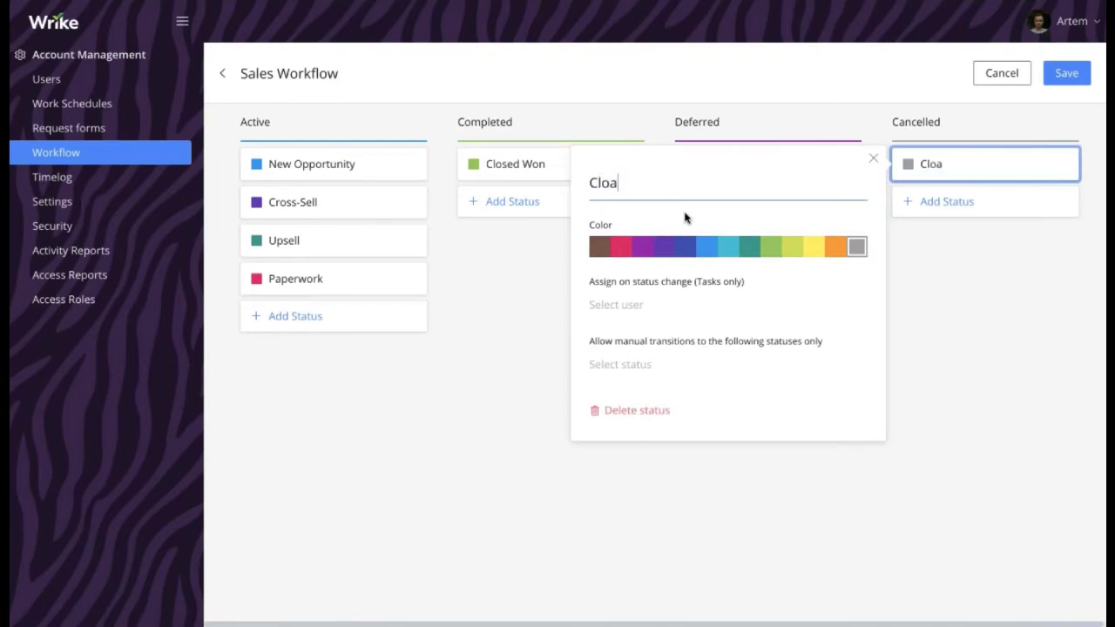
type("Lost")
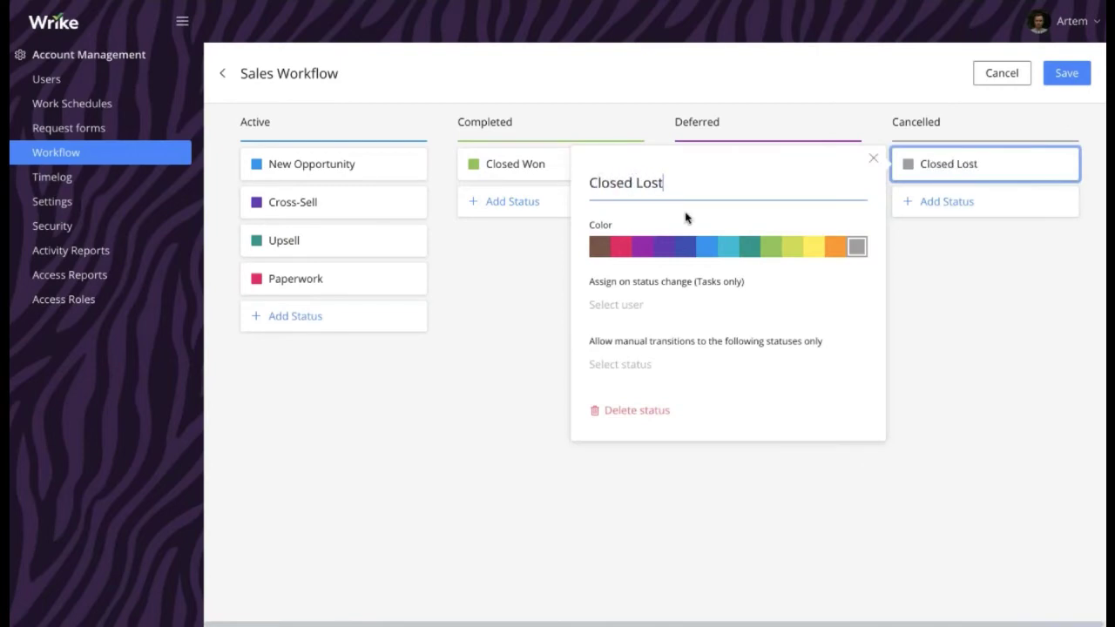
left_click(983, 383)
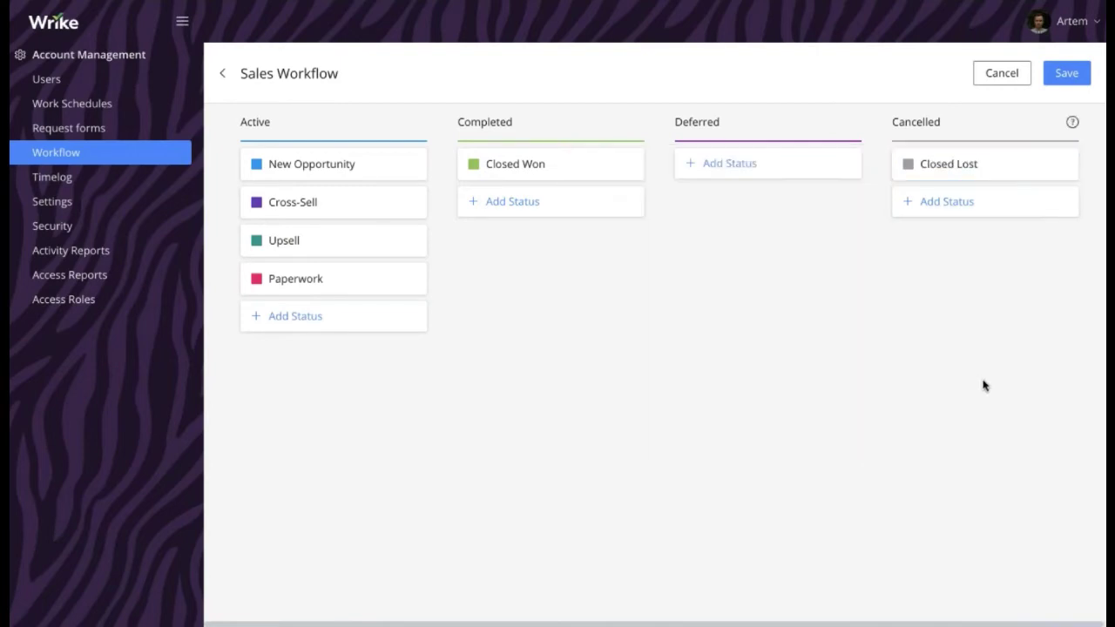
left_click(738, 163)
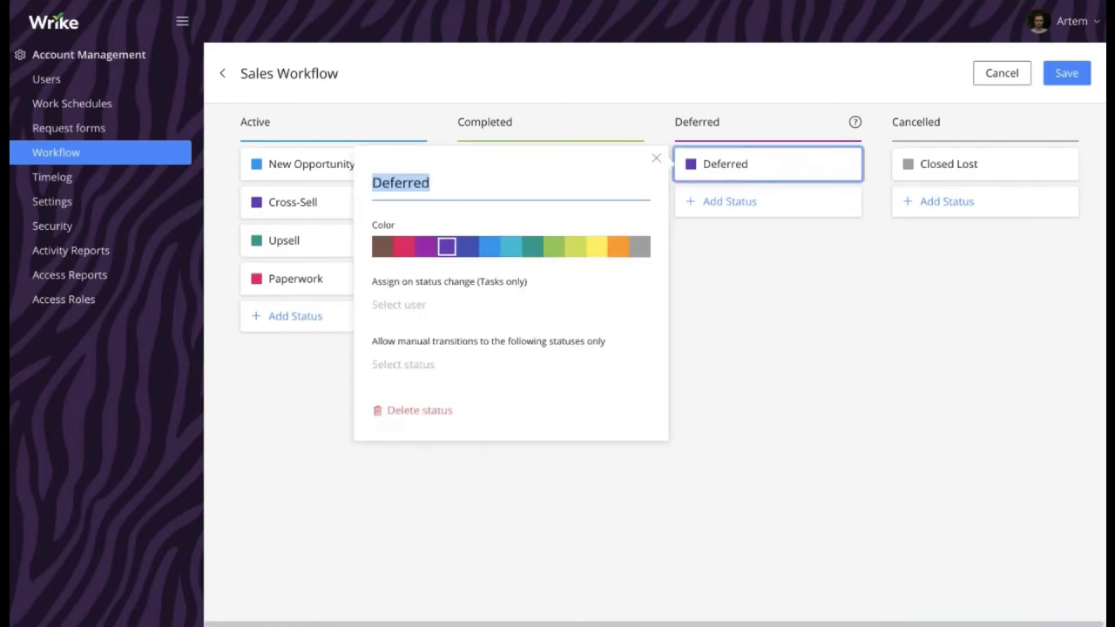
type("On Hold")
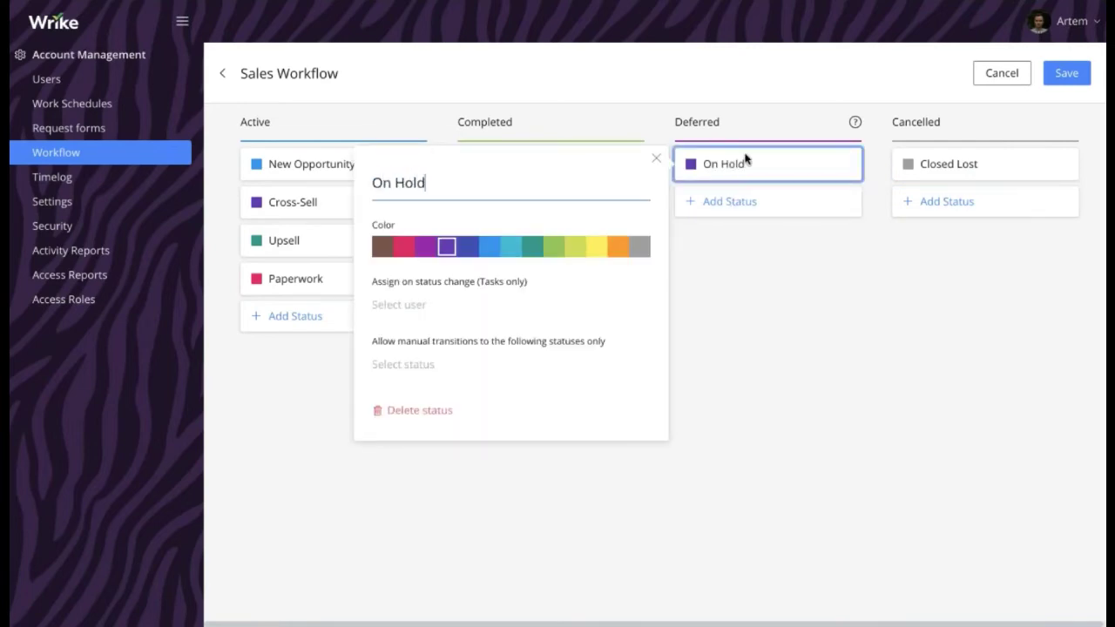
left_click(941, 342)
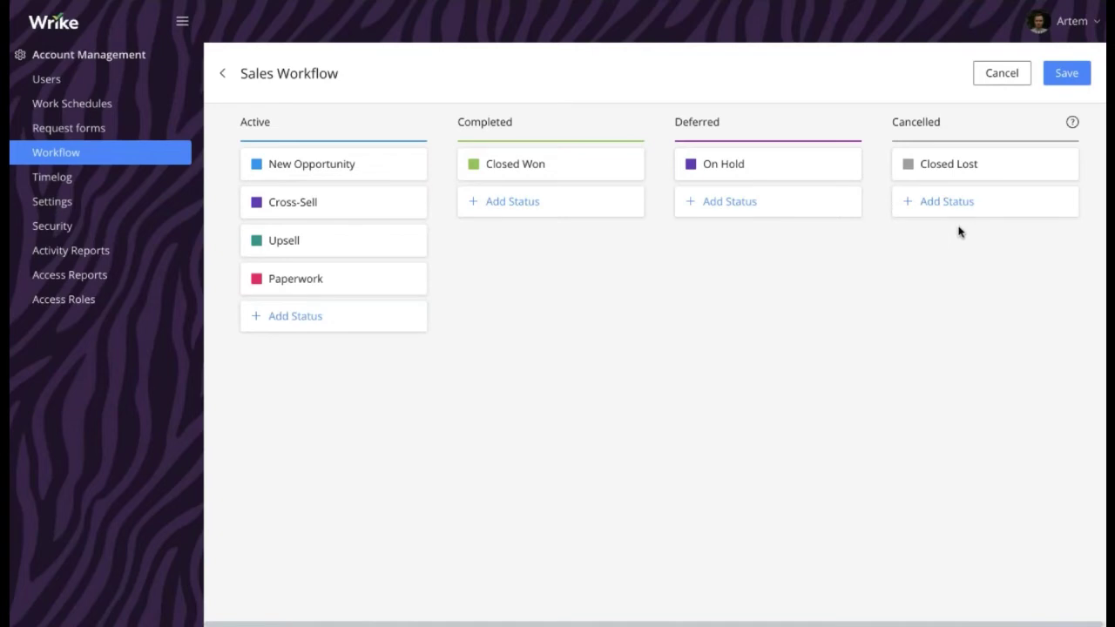
Make Closed Lost auto-assign a chosen teammate on status change, then save the Sales Workflow
left_click(942, 168)
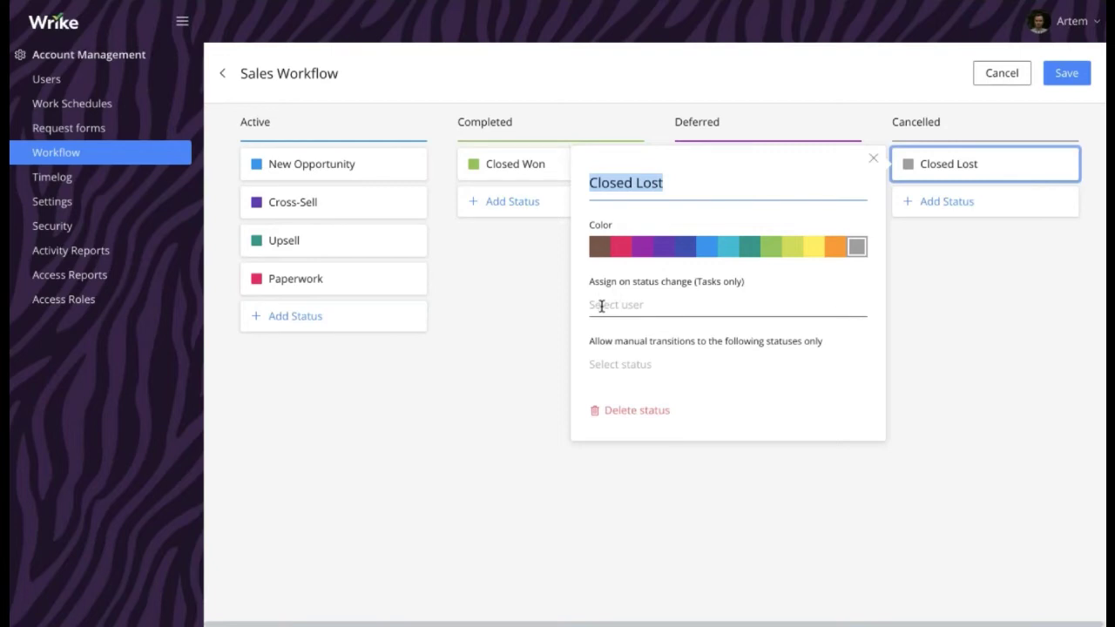
left_click(602, 307)
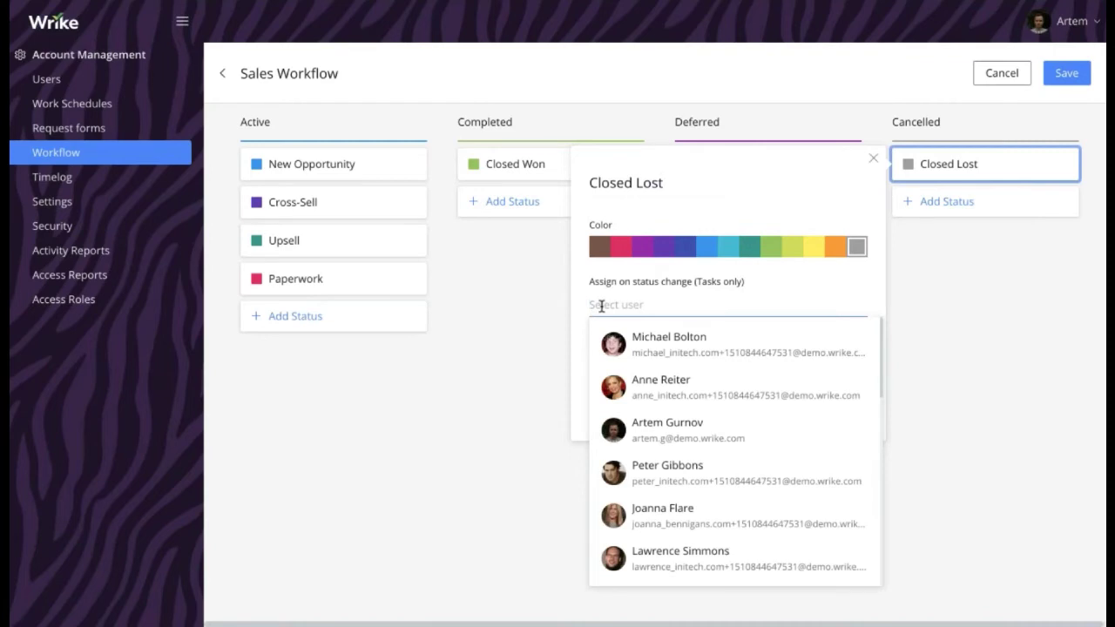
left_click(662, 424)
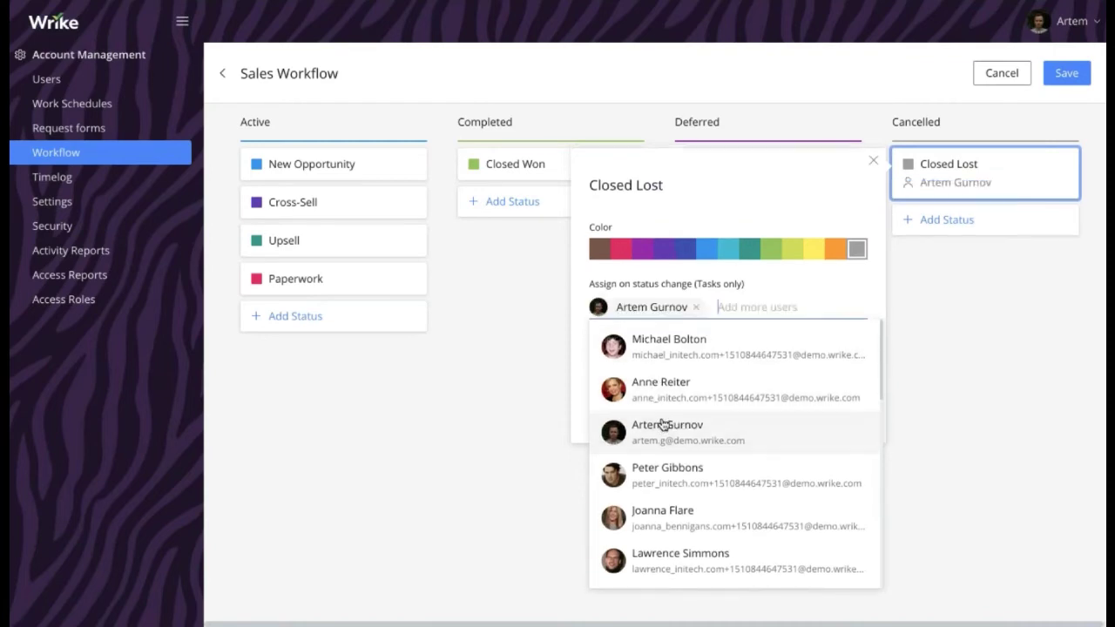
left_click(578, 341)
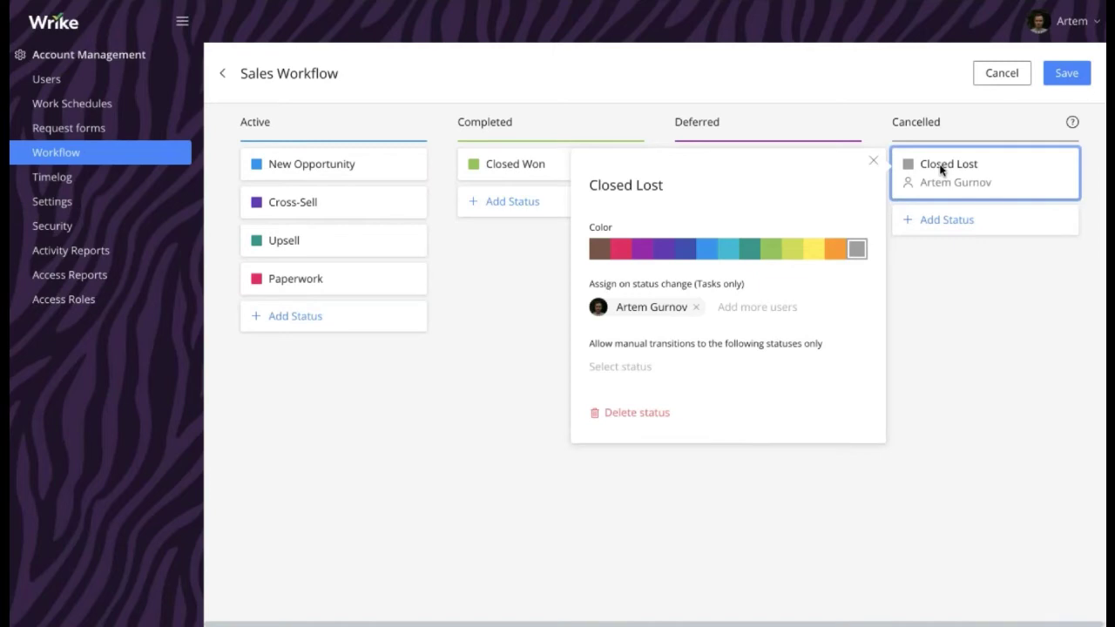
left_click(962, 302)
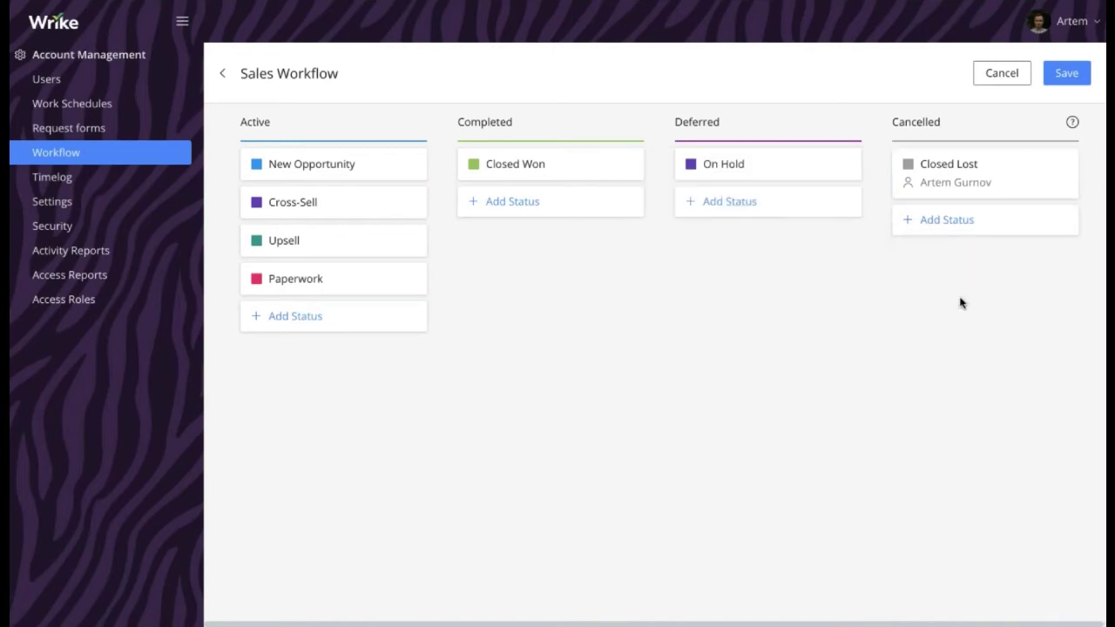
left_click(1077, 85)
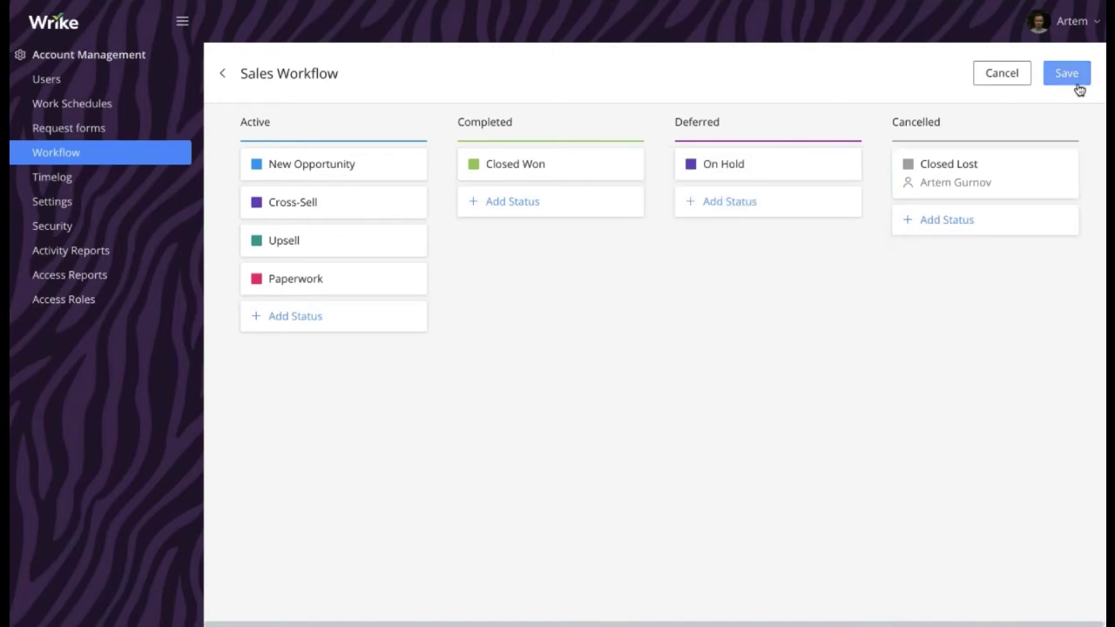
Collapse the Webinar and Marketing folders, apply Sales Workflow to the Sales folder, and view its tasks
left_click(68, 33)
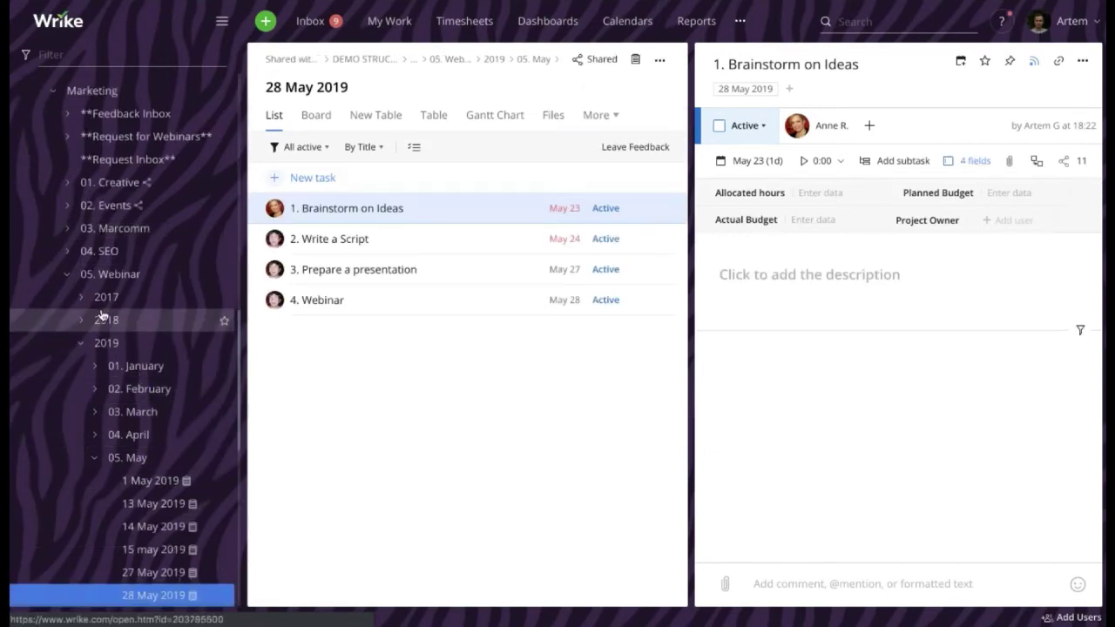
left_click(68, 274)
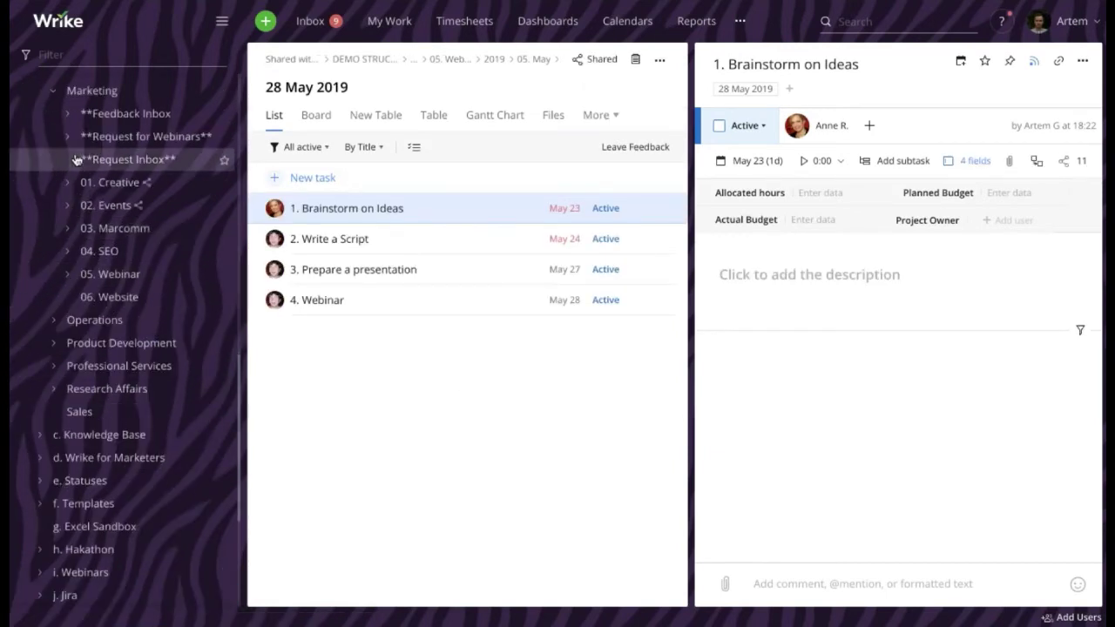
left_click(52, 92)
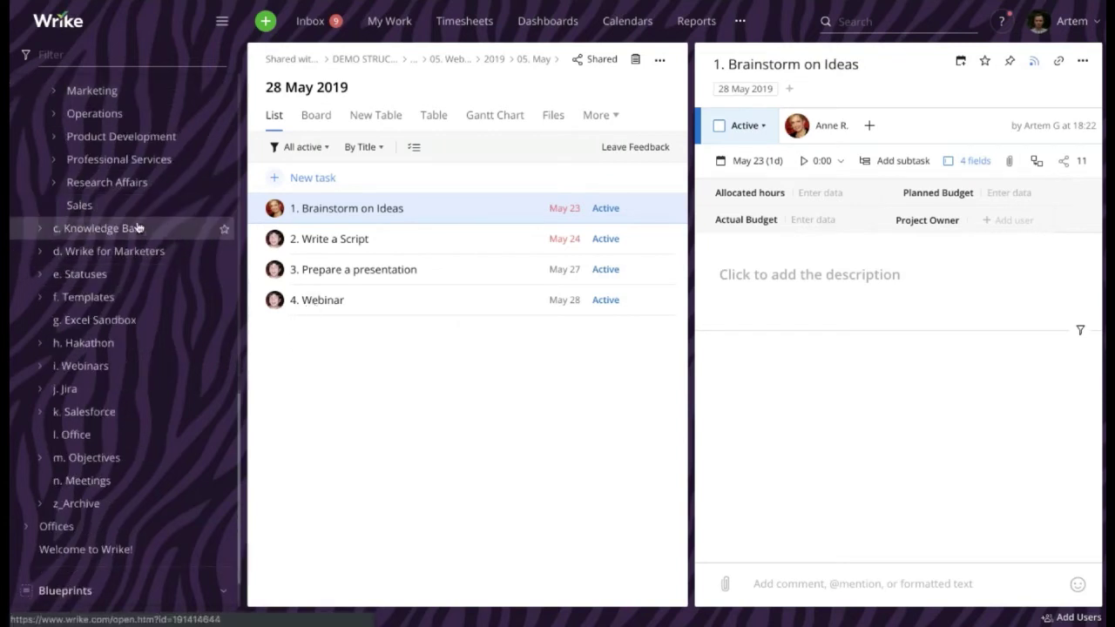
right_click(110, 209)
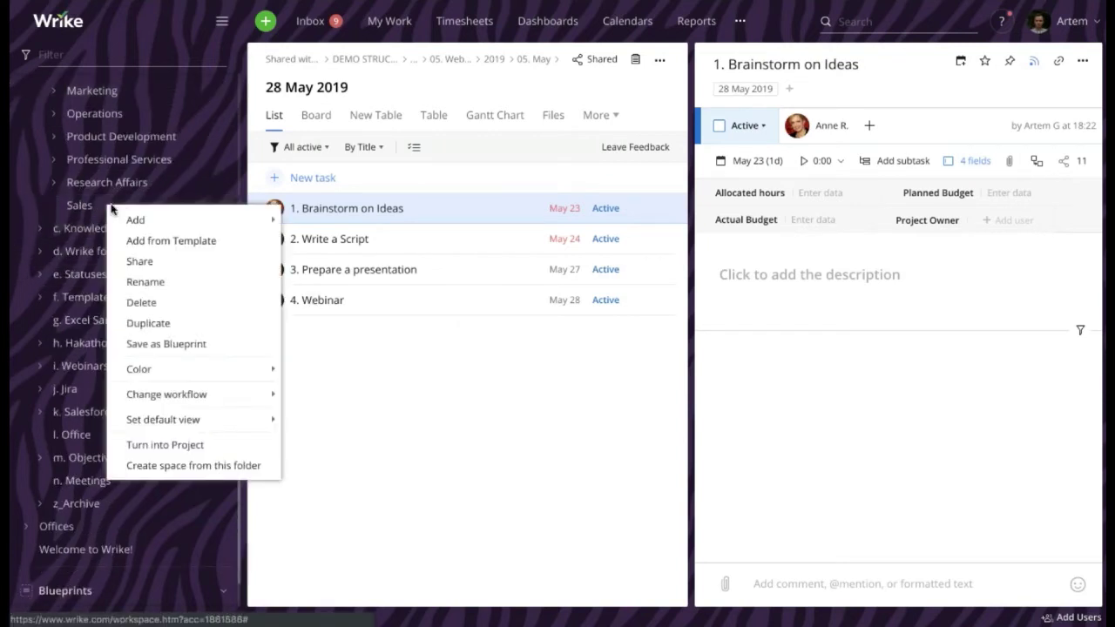
mouse_move(200, 394)
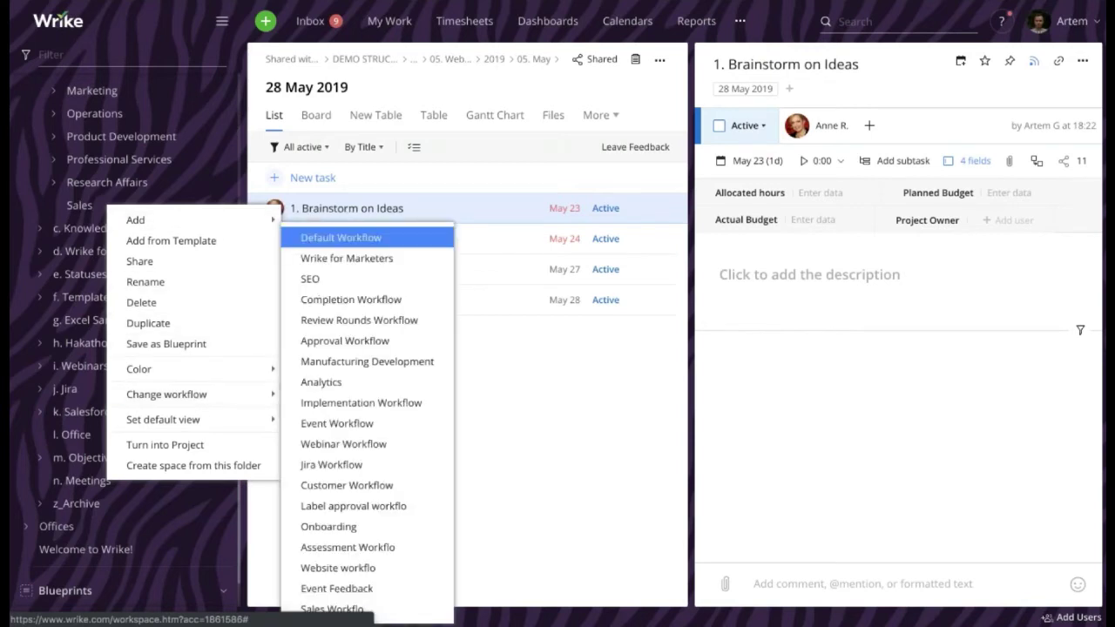
left_click(383, 610)
left_click(99, 208)
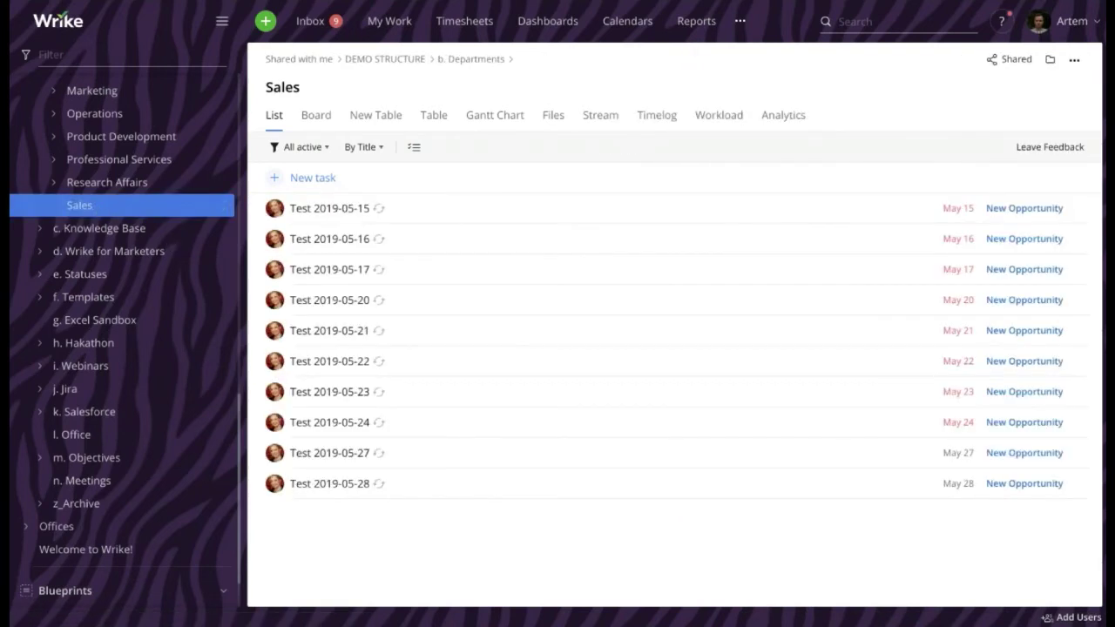
left_click(385, 175)
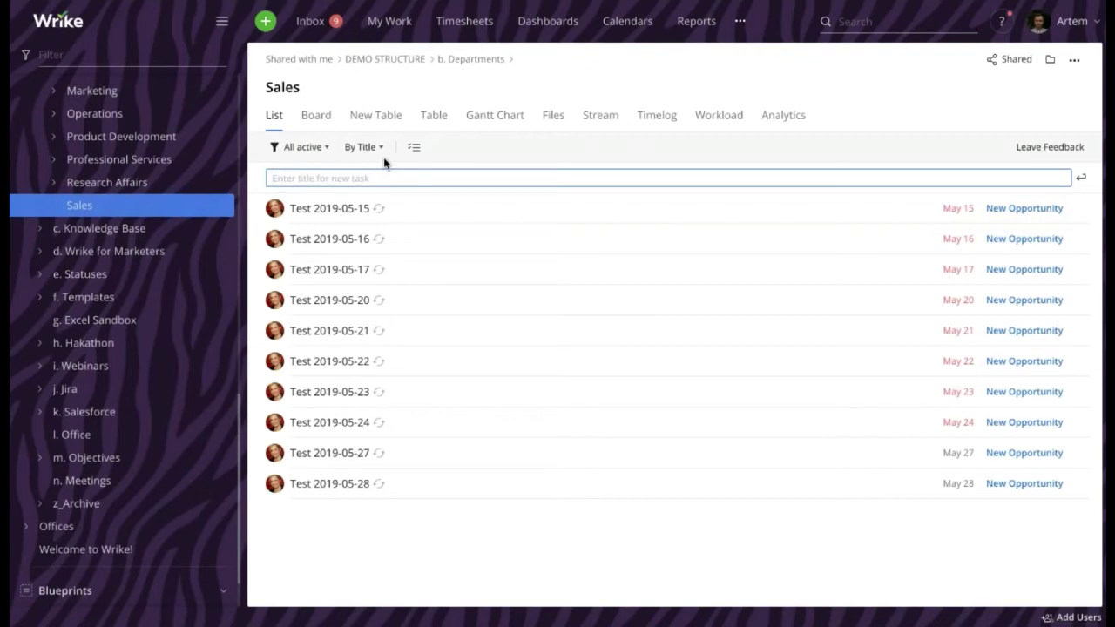
Create a Star Inc task and assign it to a teammate found by searching their name
type("Star Inc")
key("Return")
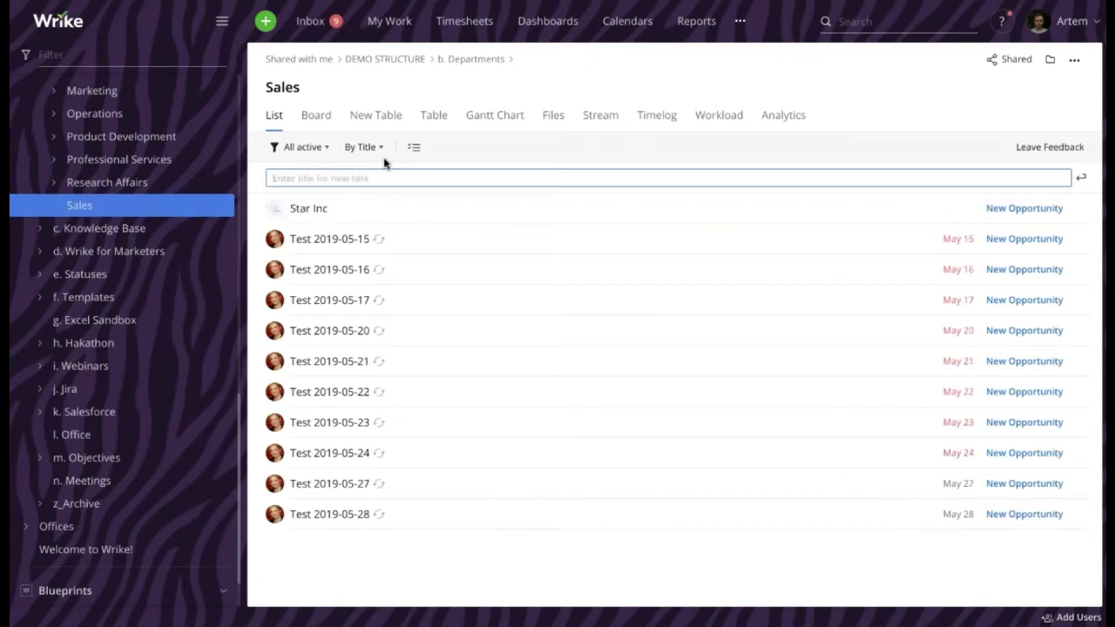
left_click(334, 209)
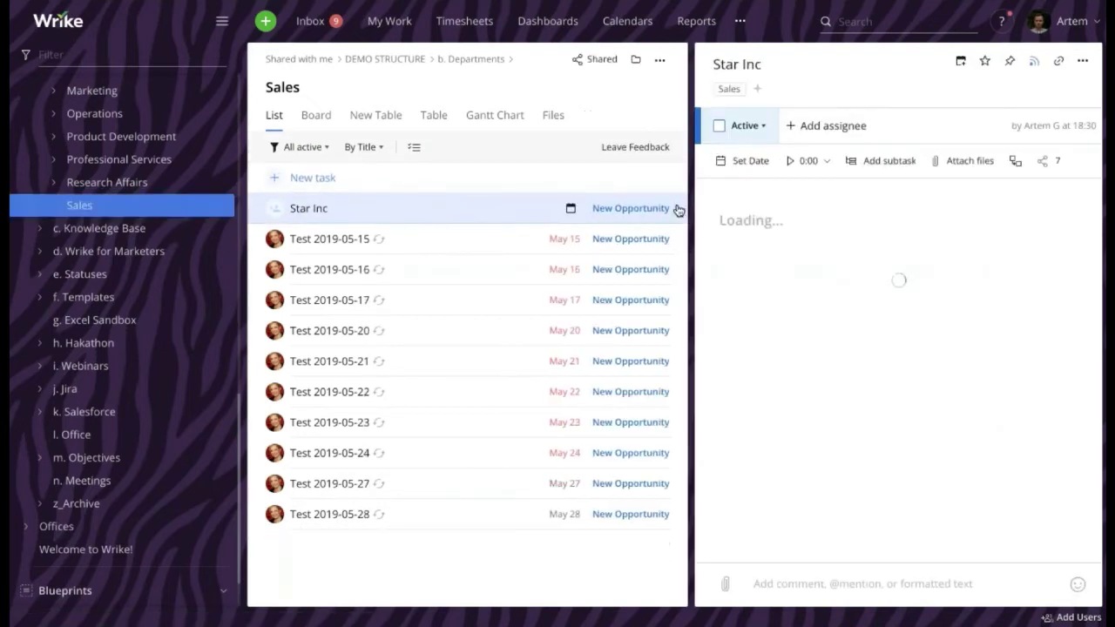
left_click(858, 126)
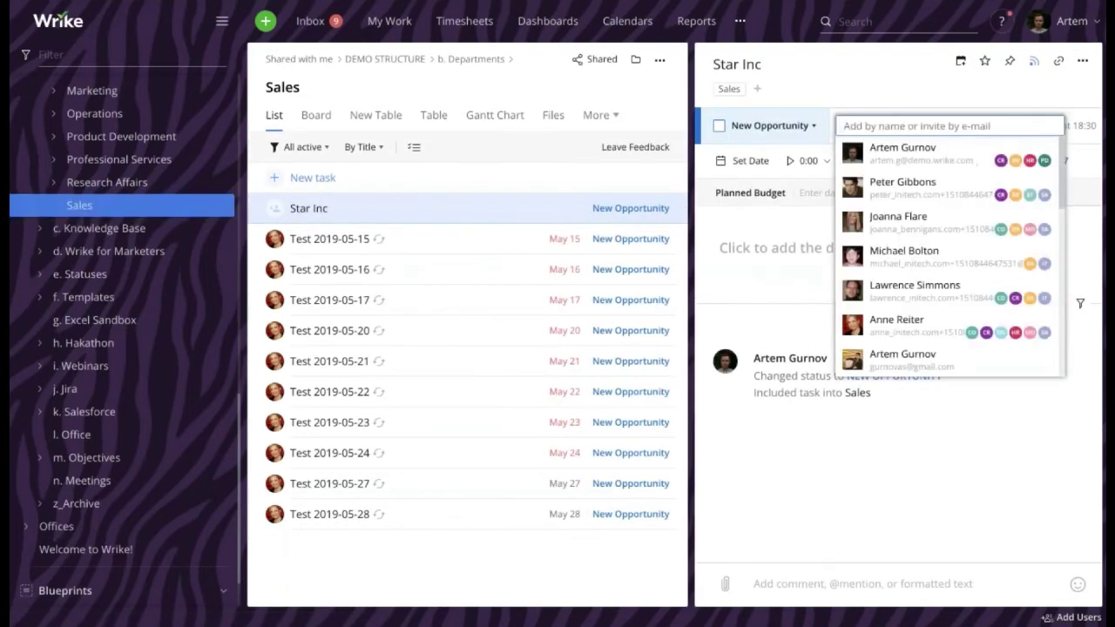
type("bria")
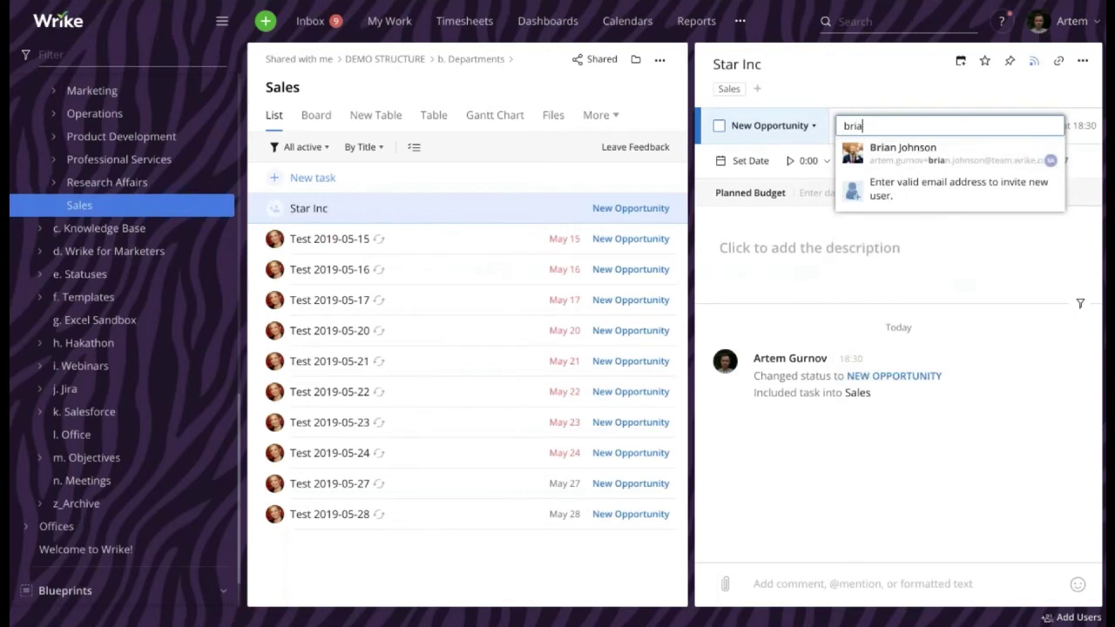
left_click(915, 159)
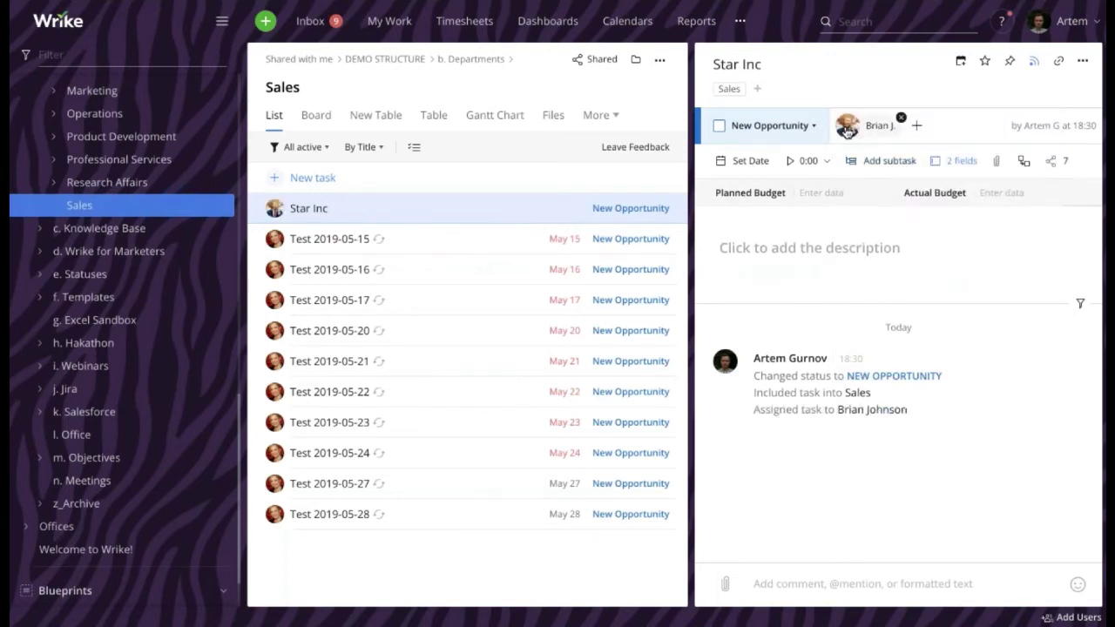
Step Star Inc through Cross-Sell, Upsell and Paperwork to Closed Lost, then check the Inbox
left_click(780, 127)
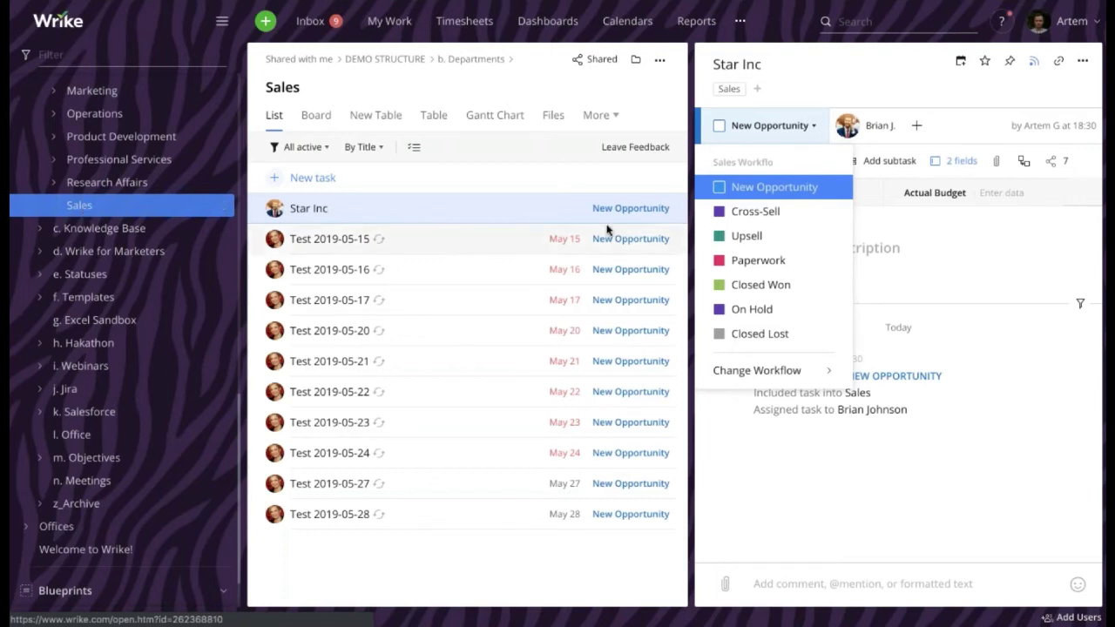
left_click(756, 211)
left_click(748, 126)
left_click(749, 235)
left_click(745, 125)
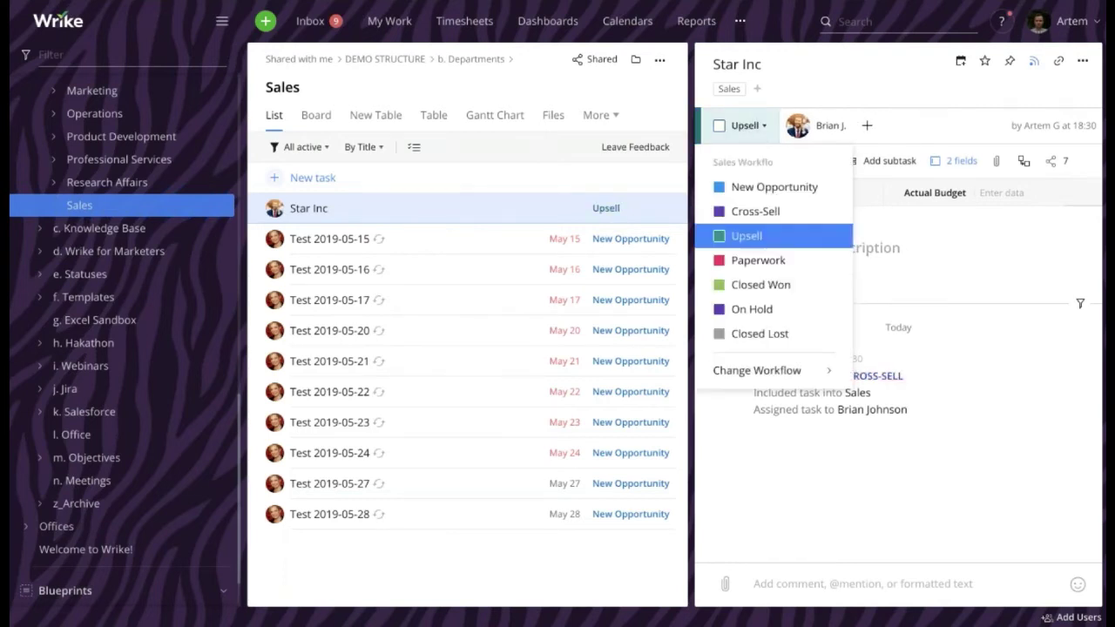
left_click(762, 263)
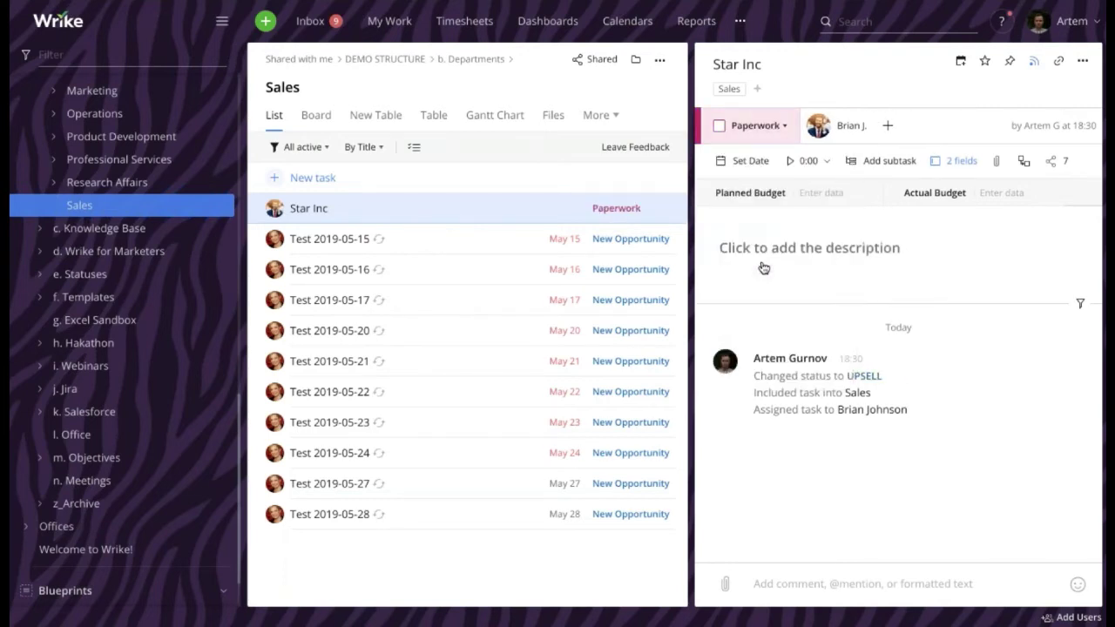
left_click(751, 124)
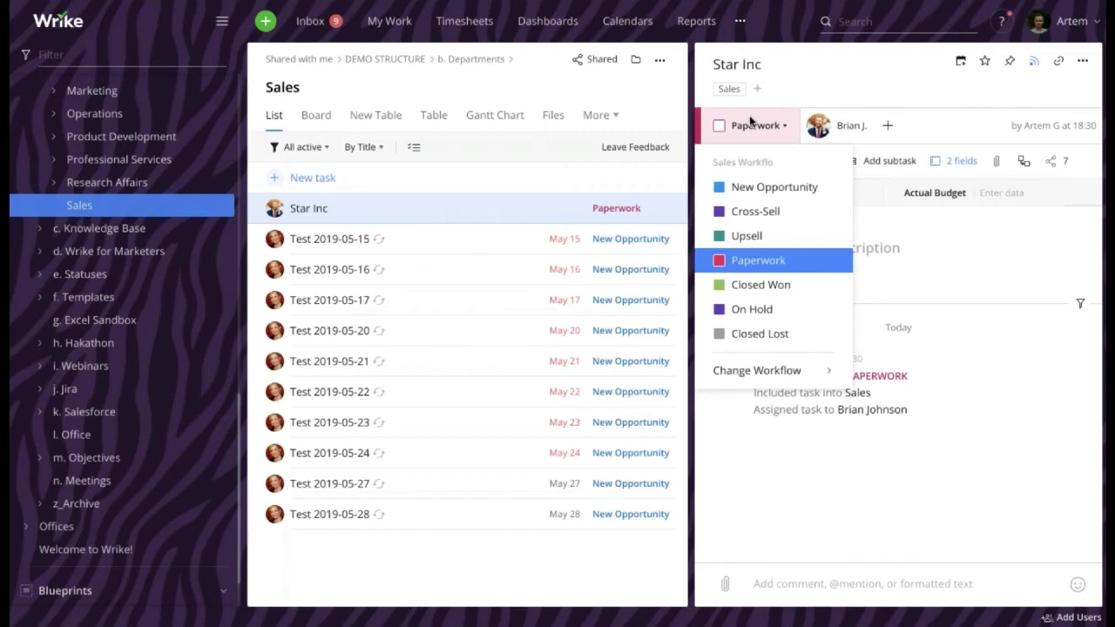
left_click(756, 335)
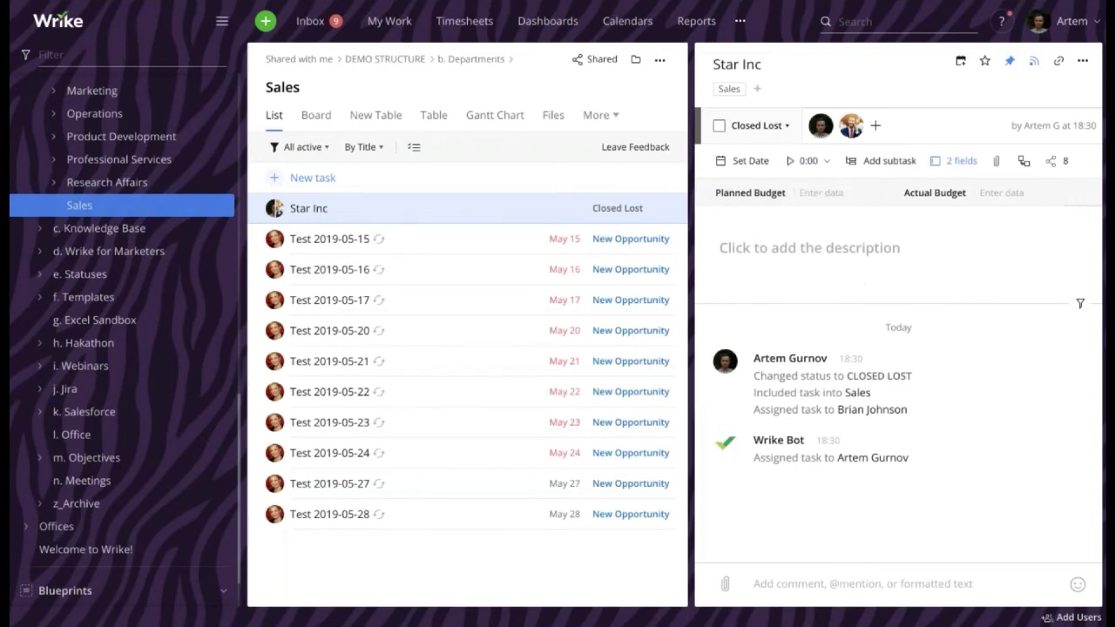
left_click(311, 21)
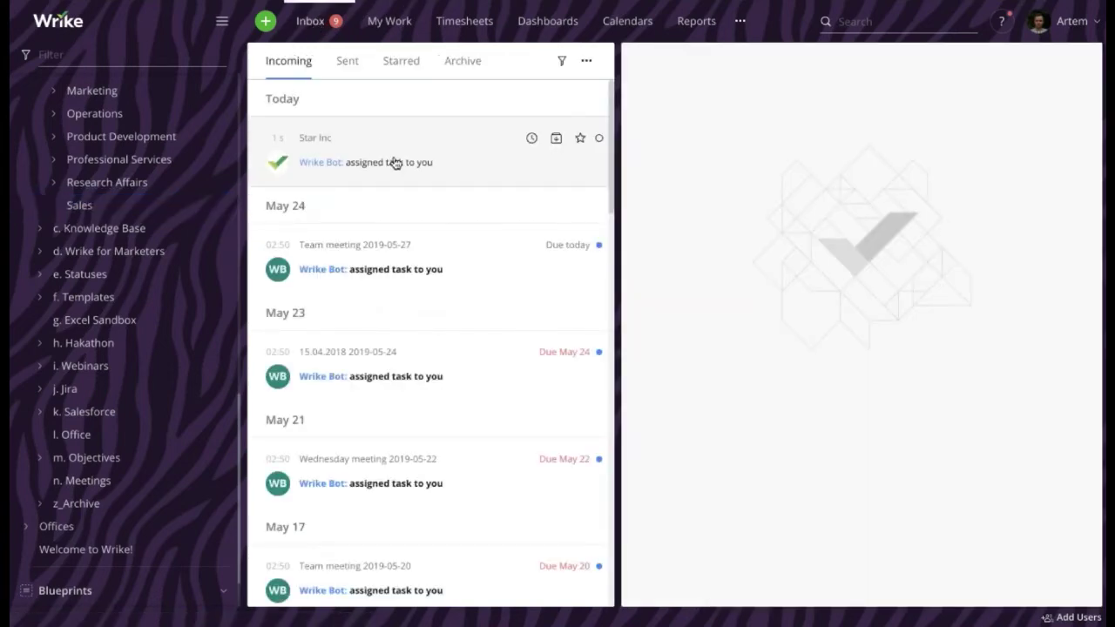
View the Star Inc assignment notification, then go back to the Sales folder's tasks
left_click(395, 166)
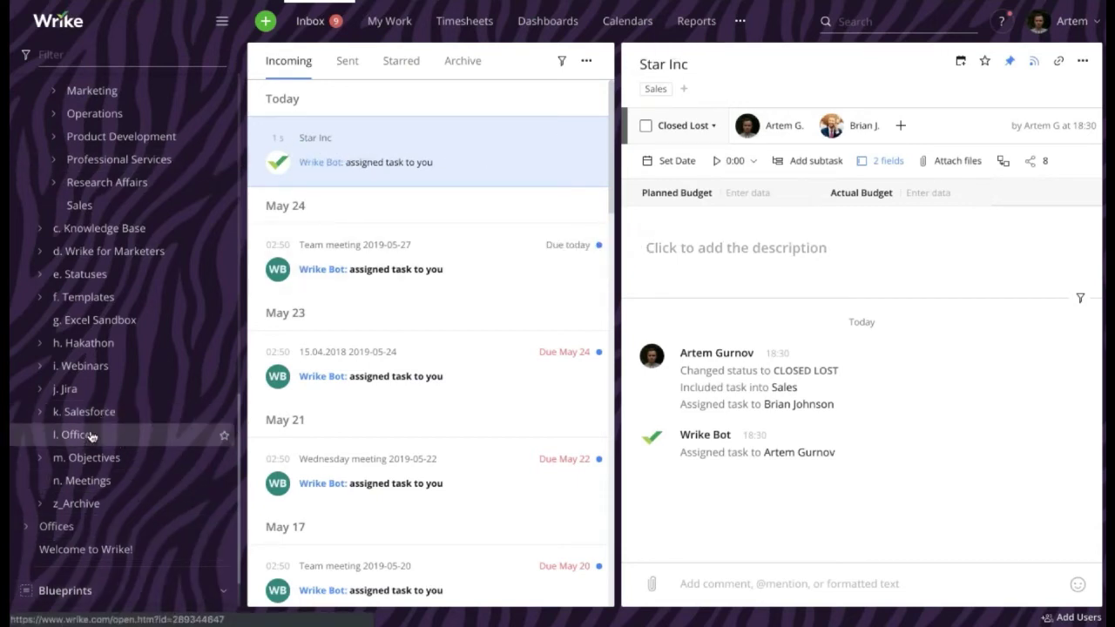
left_click(80, 205)
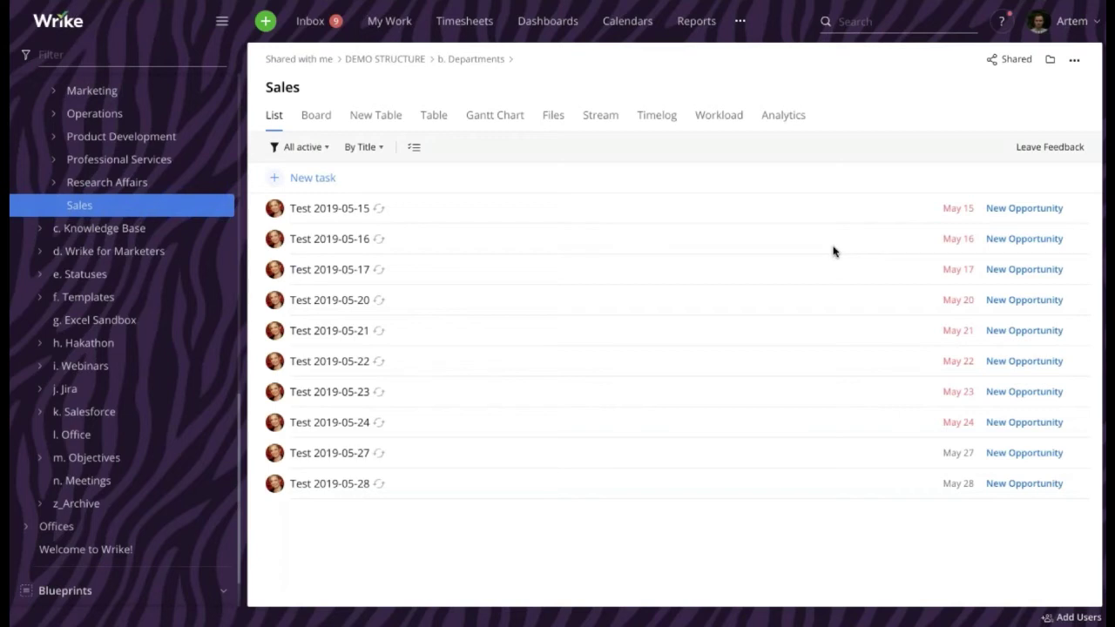
Open the '3. New hire set up' form from the Request forms list
left_click(266, 23)
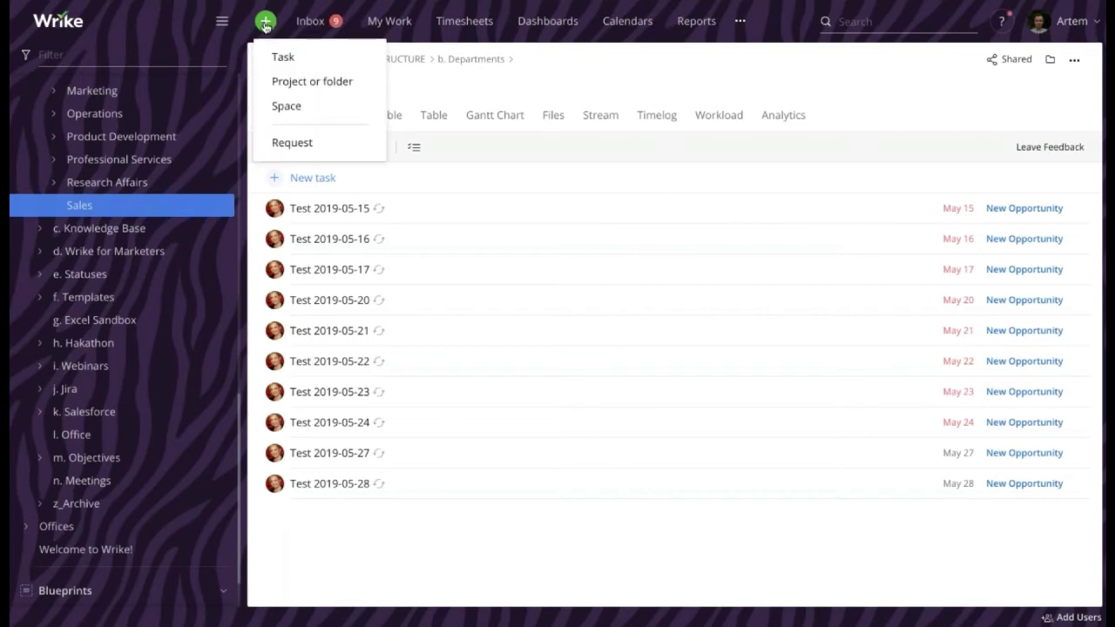
left_click(312, 145)
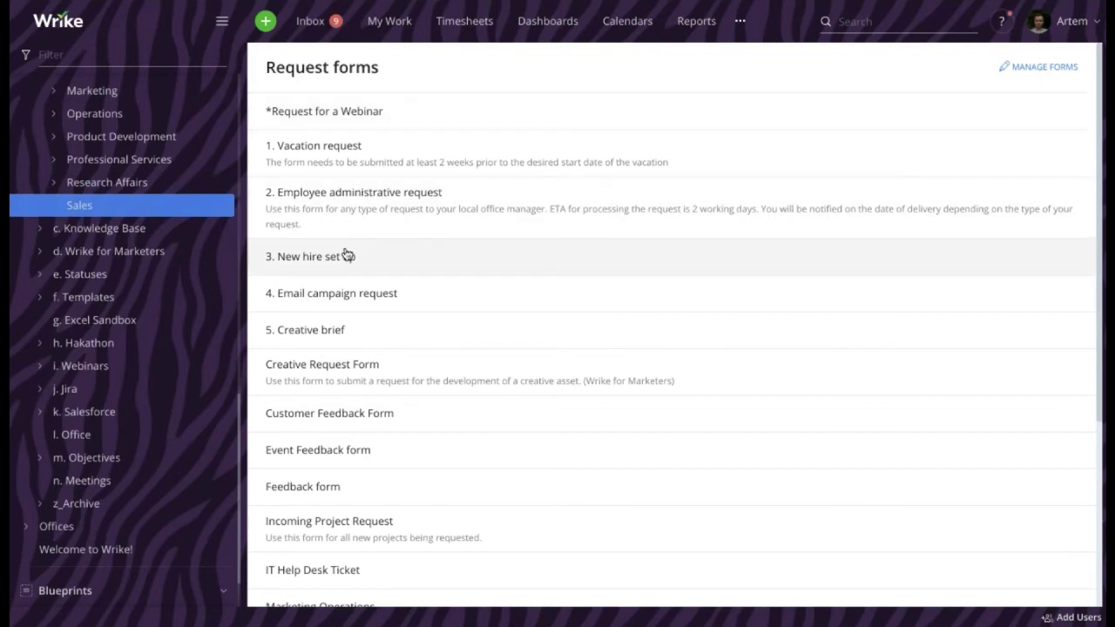
scroll(344, 261, "down", 1)
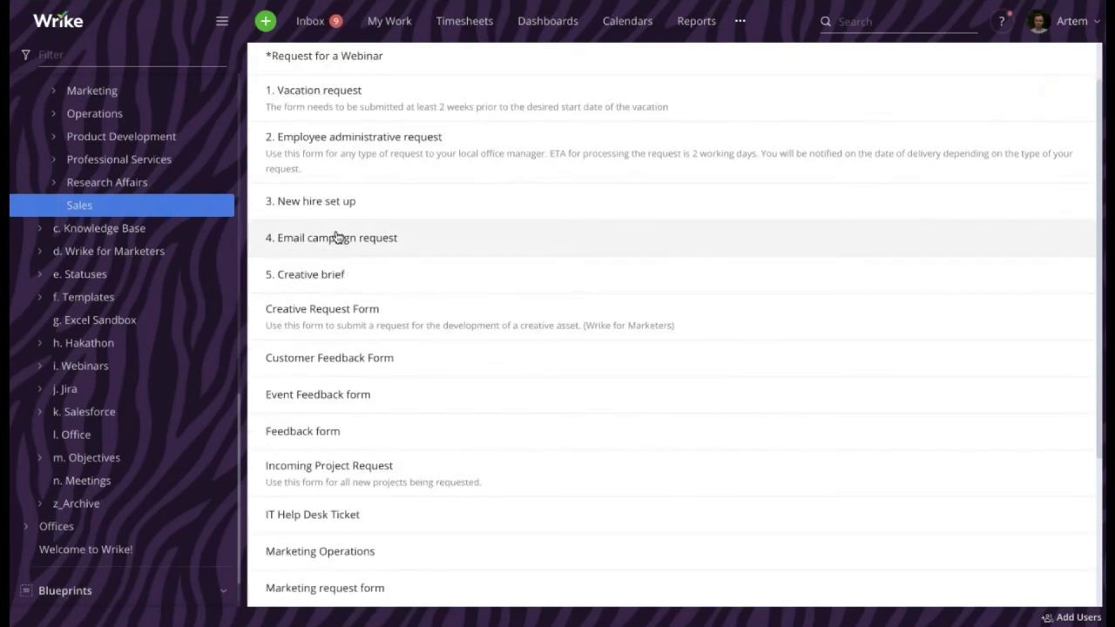
left_click(338, 236)
scroll(408, 228, "down", 4)
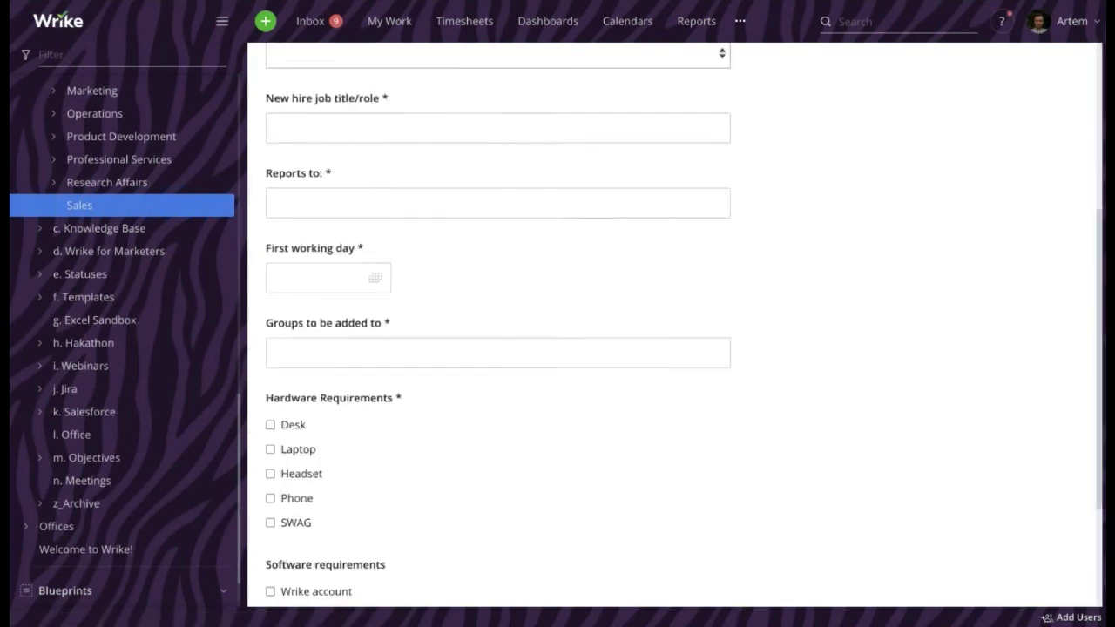
scroll(408, 228, "up", 4)
Enter the new hire's name, location New York, 1 month training onboarding and Analytics department
left_click(389, 147)
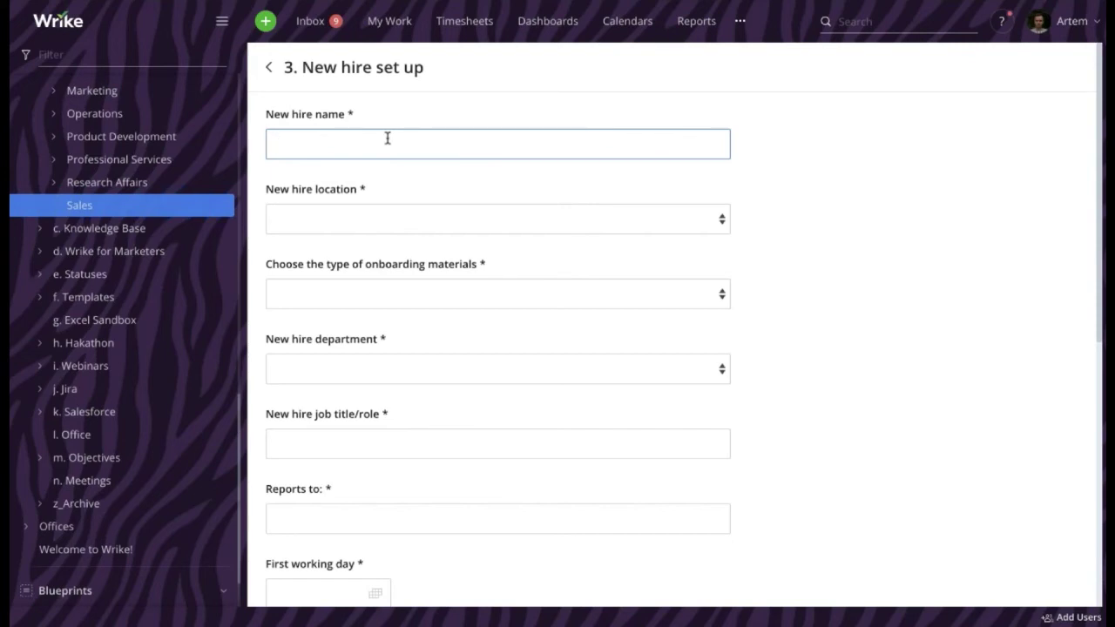
left_click(460, 219)
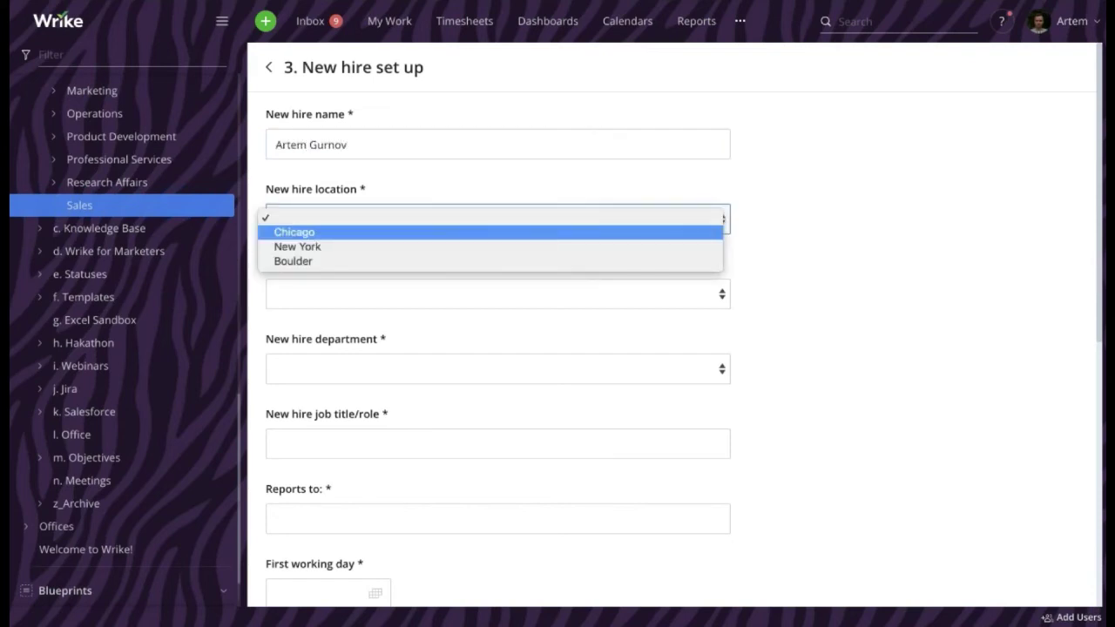
left_click(354, 248)
left_click(328, 305)
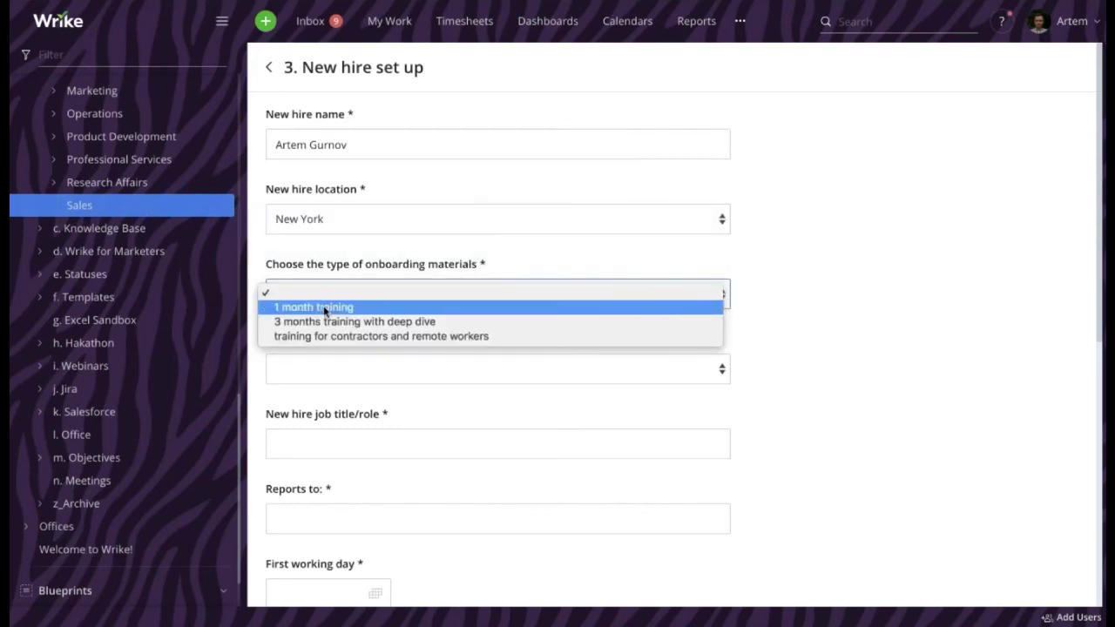
left_click(322, 310)
left_click(336, 363)
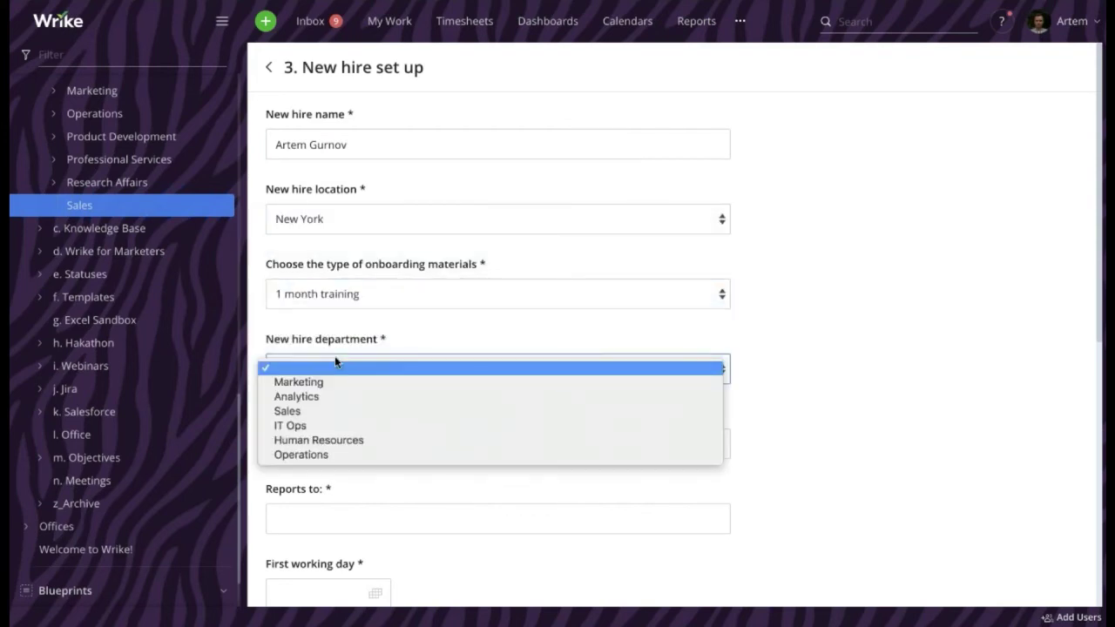
left_click(312, 397)
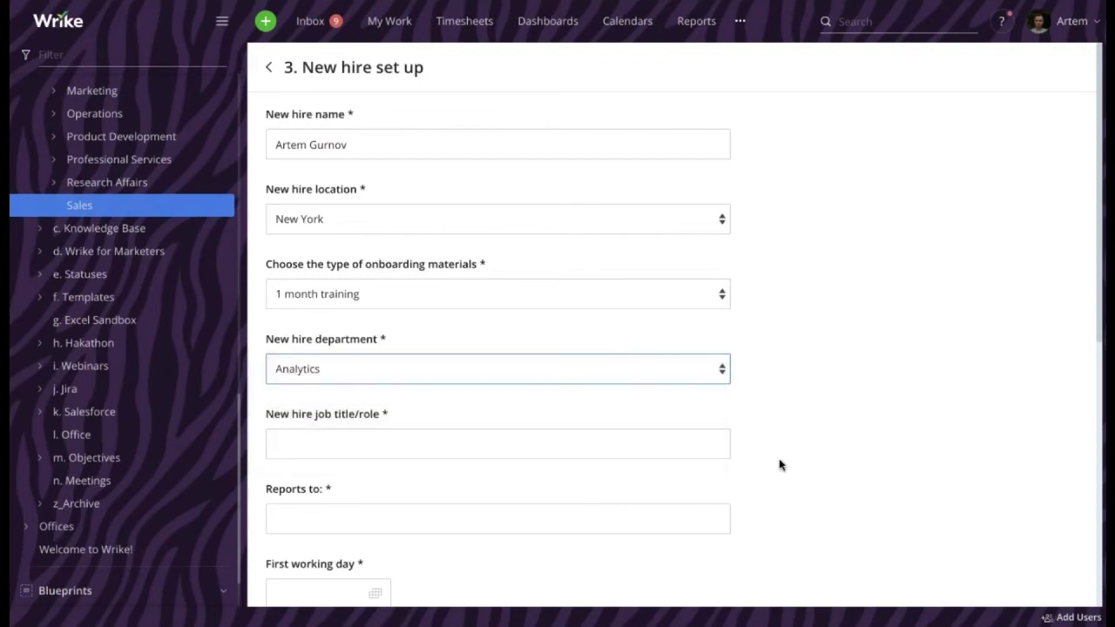
scroll(794, 422, "down", 1)
scroll(497, 236, "down", 3)
scroll(480, 229, "up", 1)
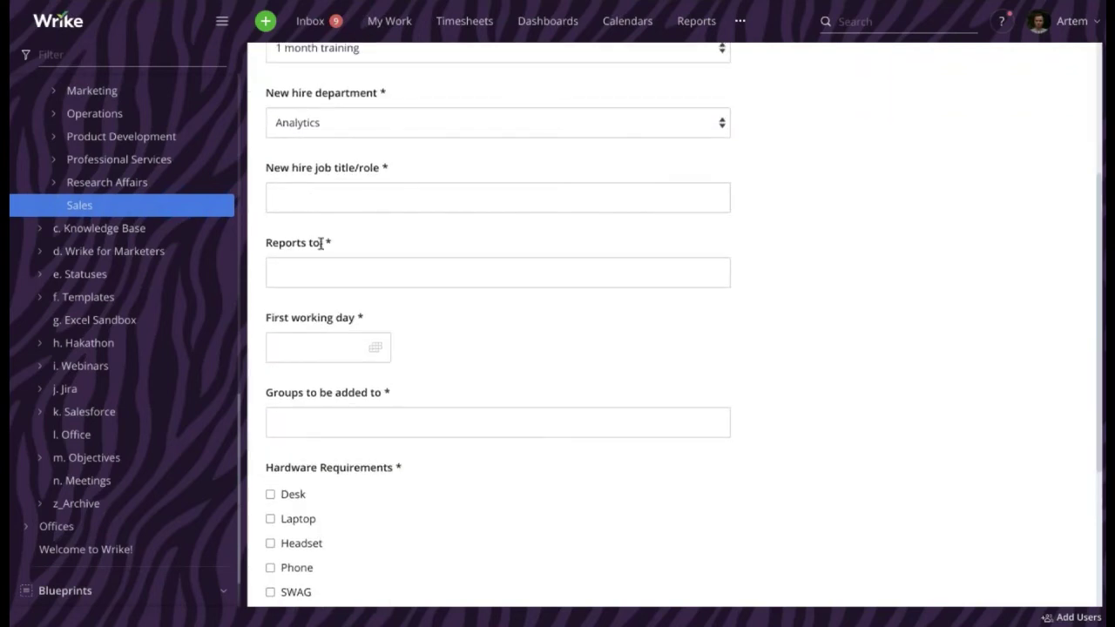
Fill in job title Analyst, the manager's name, start date May 27, 2019 and group Analytics team
left_click(350, 197)
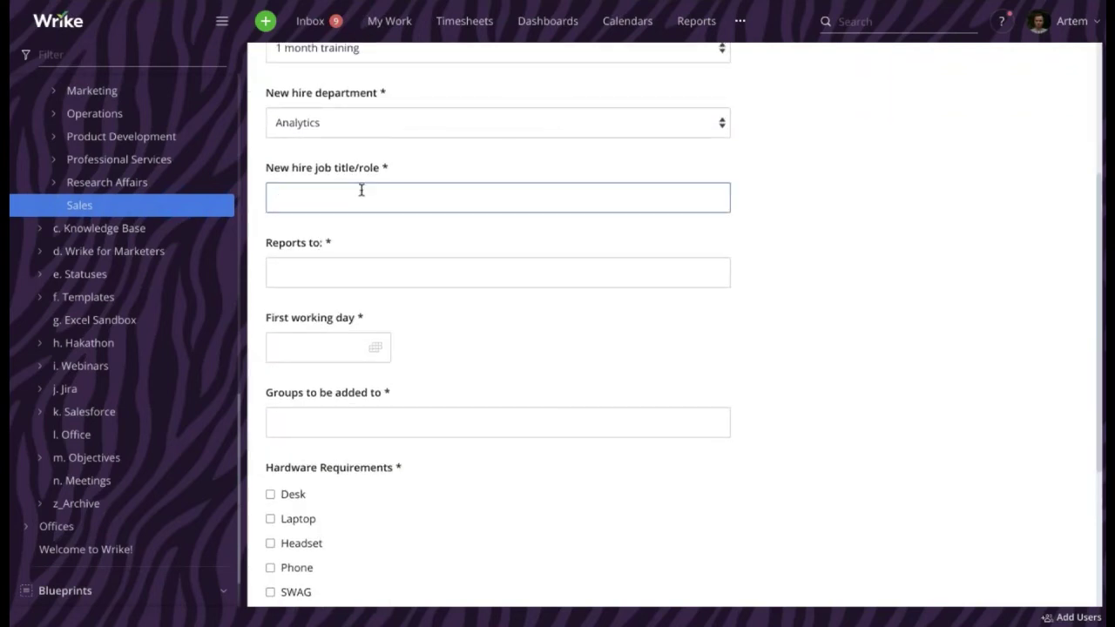
type("Analyst")
left_click(349, 266)
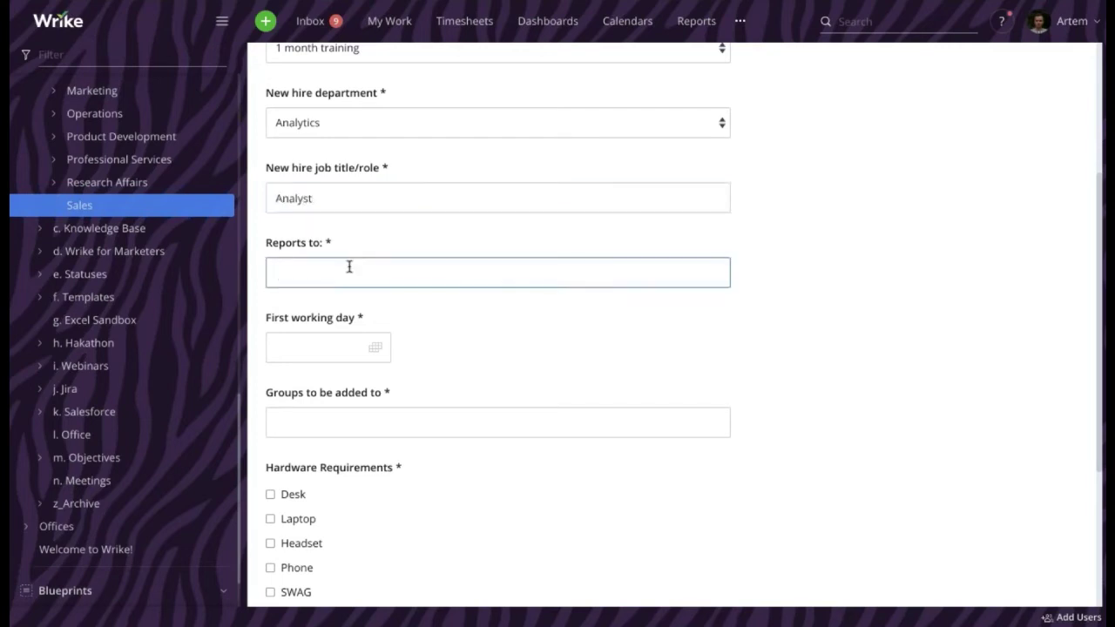
type("Simon")
left_click(374, 351)
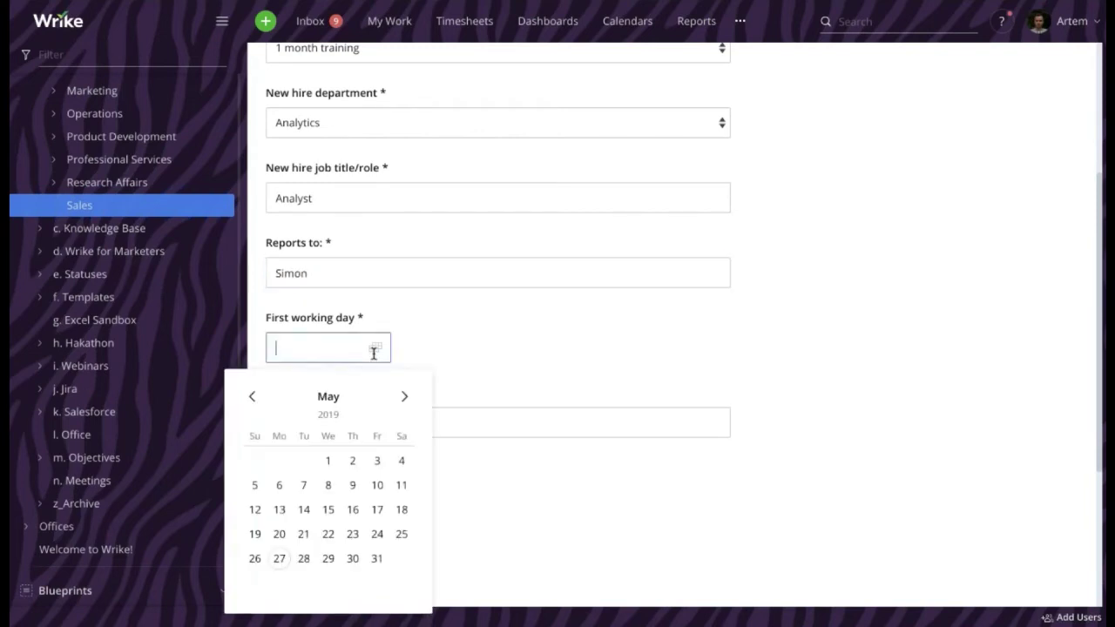
left_click(283, 560)
left_click(369, 427)
scroll(395, 410, "down", 1)
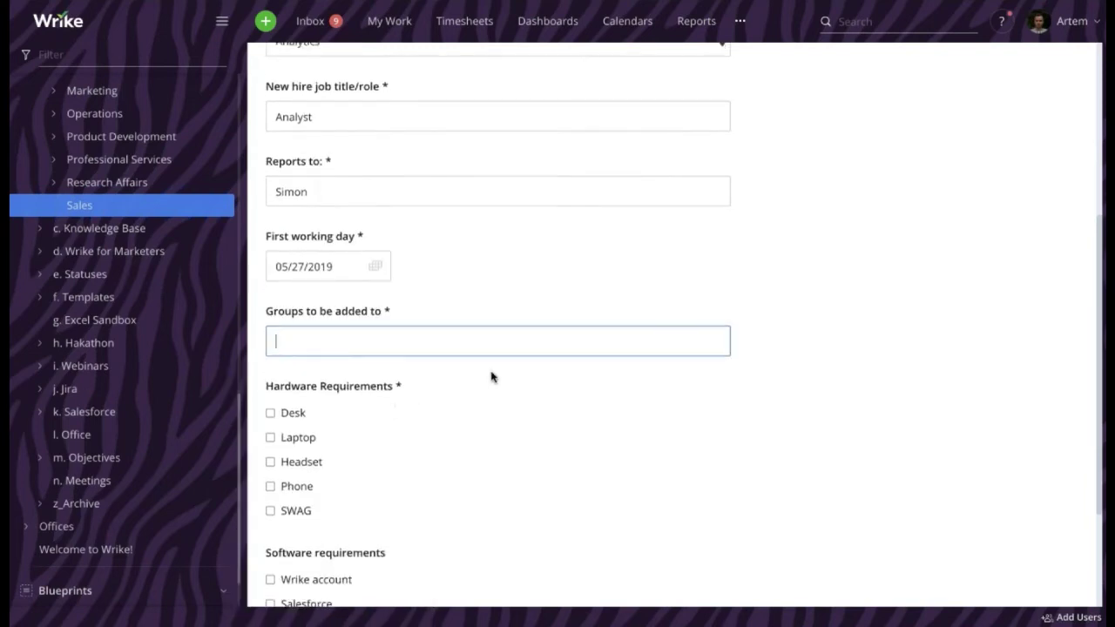
type("Analytics team")
Request Laptop, Headset, SWAG, Wrike account, Zoom and Adobe Creative Suite, then submit the form
scroll(493, 373, "down", 2)
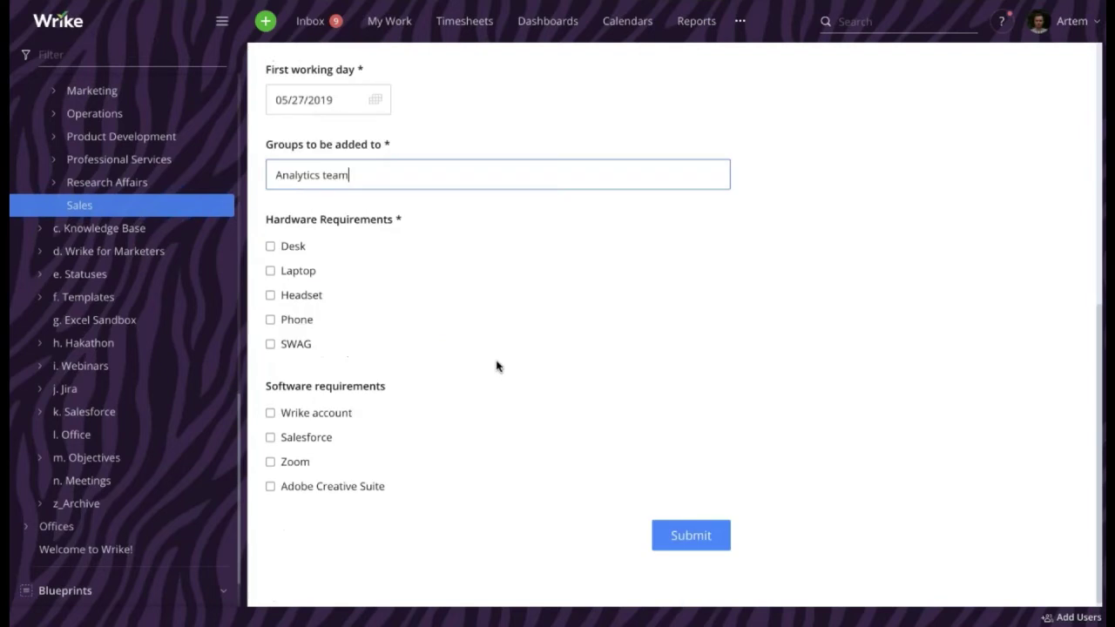
left_click(270, 271)
left_click(271, 297)
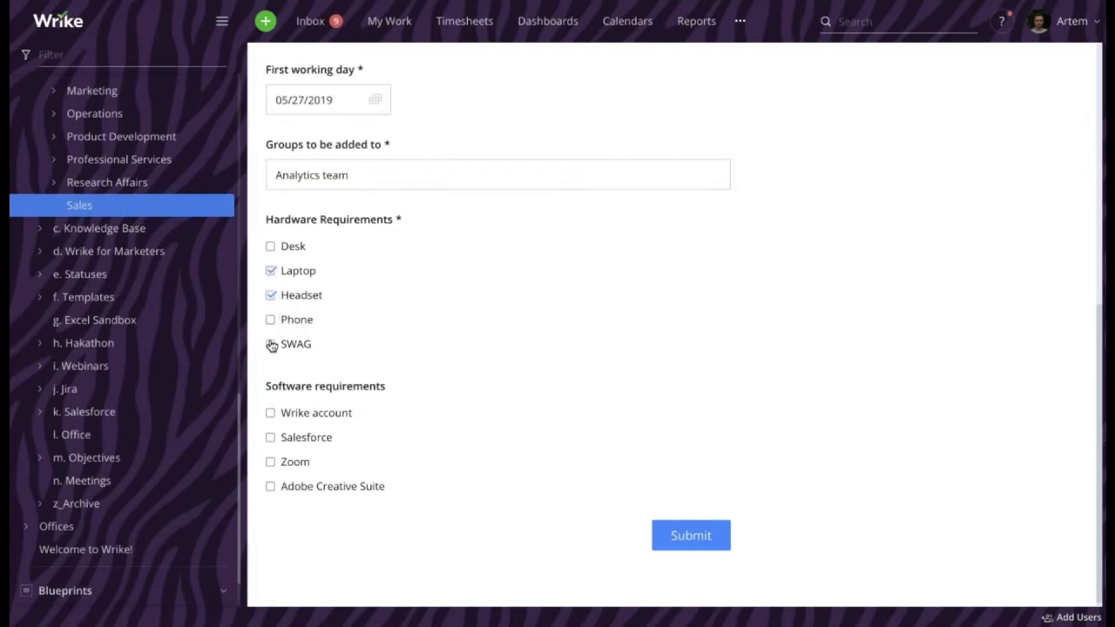
left_click(270, 344)
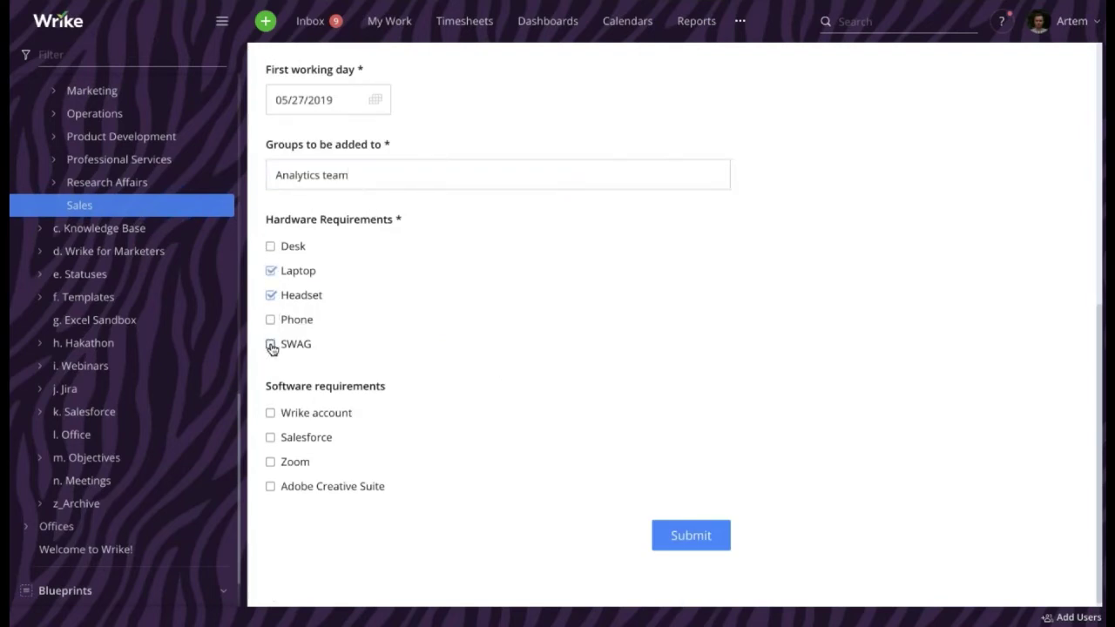
left_click(272, 414)
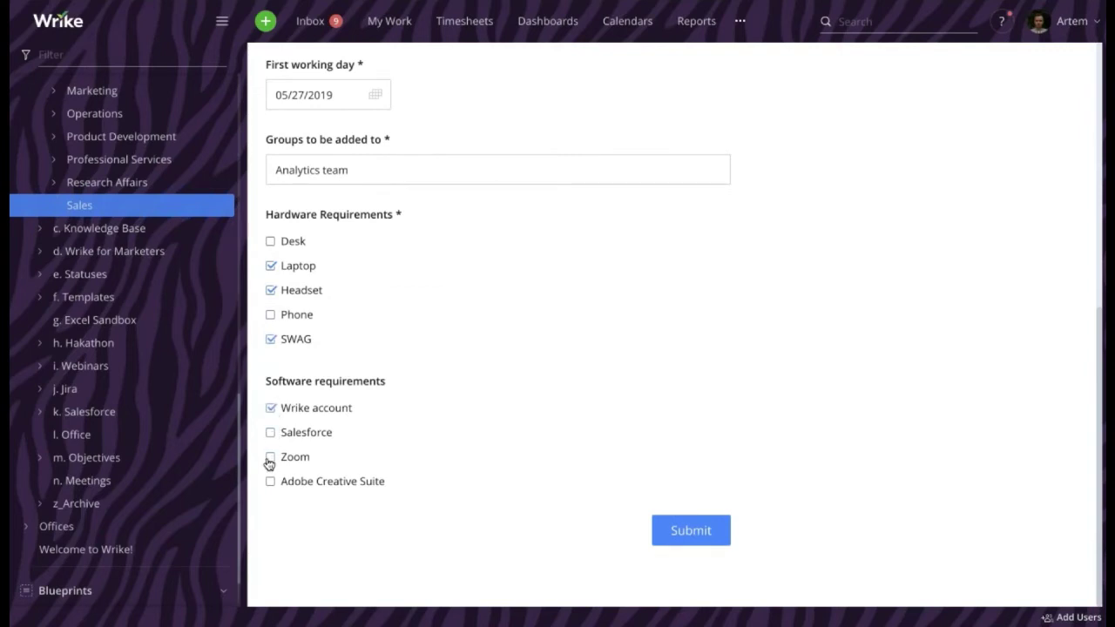
left_click(270, 460)
left_click(276, 486)
left_click(688, 538)
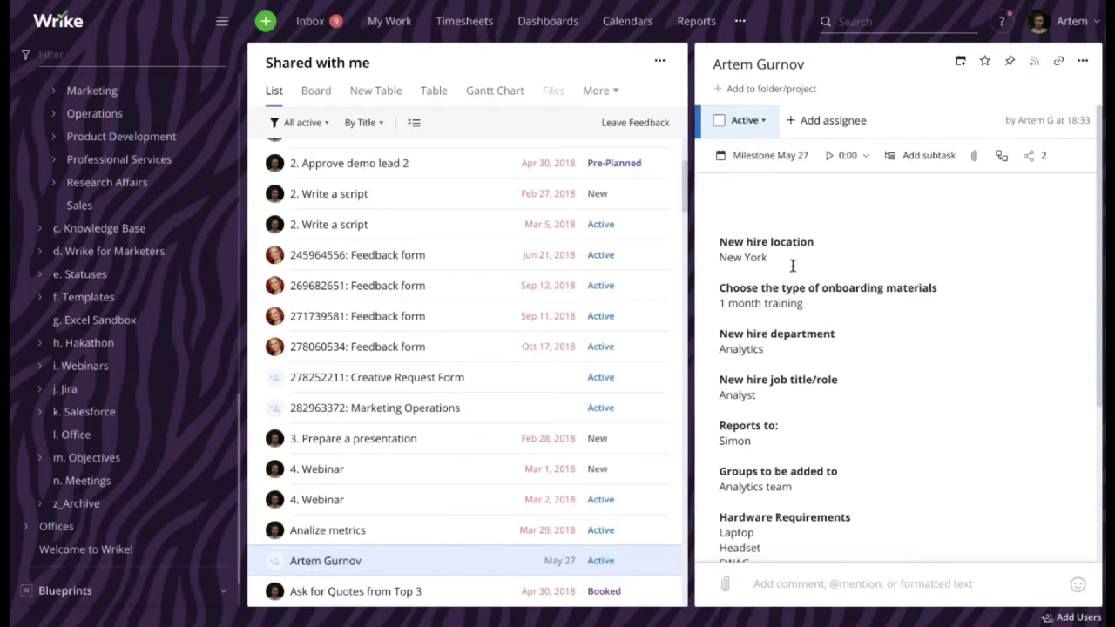
scroll(792, 265, "down", 2)
scroll(827, 316, "up", 2)
scroll(785, 170, "down", 2)
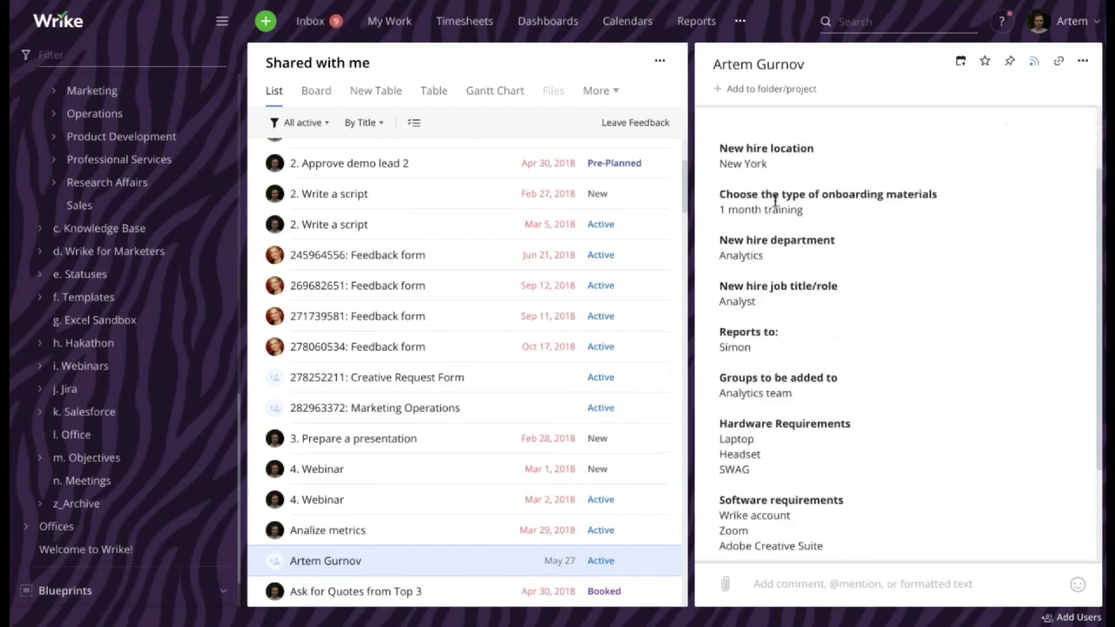
scroll(796, 153, "down", 1)
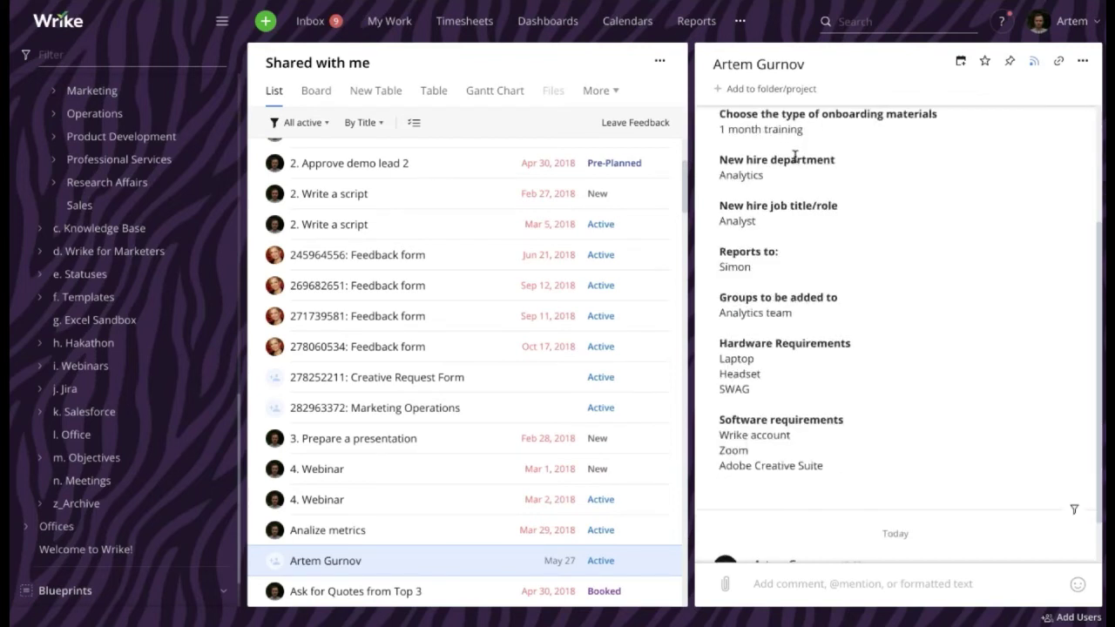
scroll(797, 155, "up", 2)
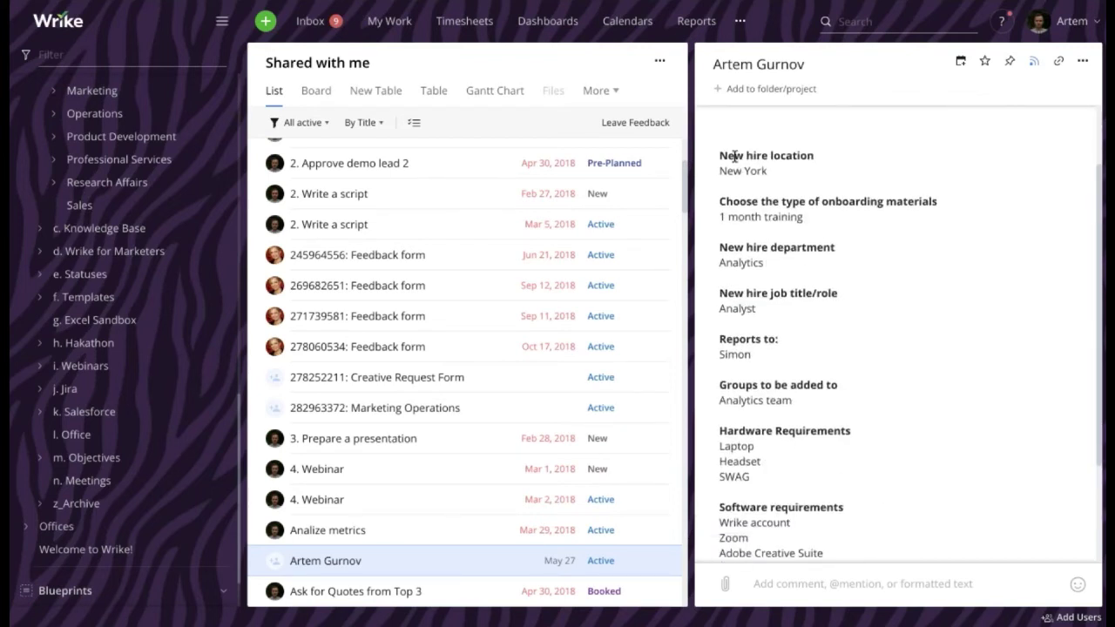
left_click_drag(722, 153, 965, 579)
scroll(966, 580, "down", 3)
scroll(878, 351, "up", 3)
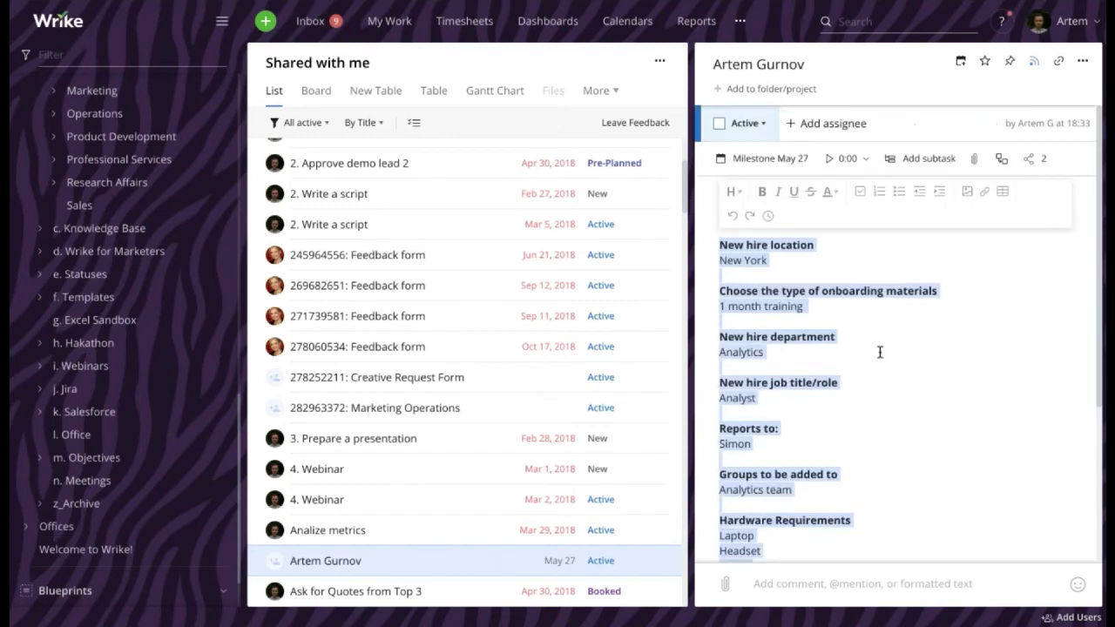
scroll(871, 348, "down", 2)
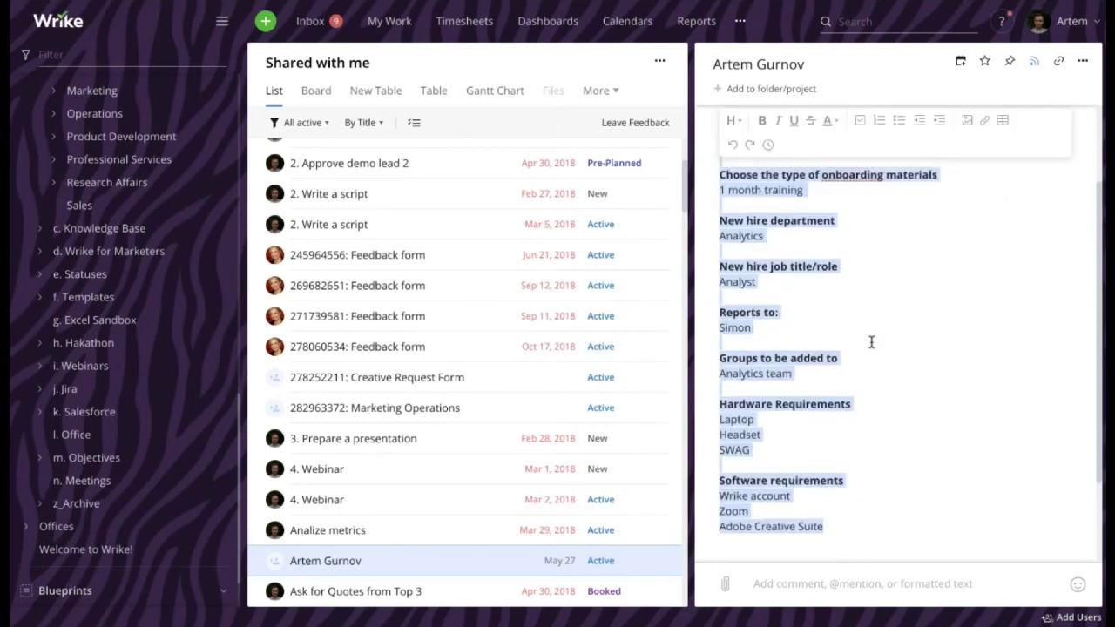
left_click(872, 340)
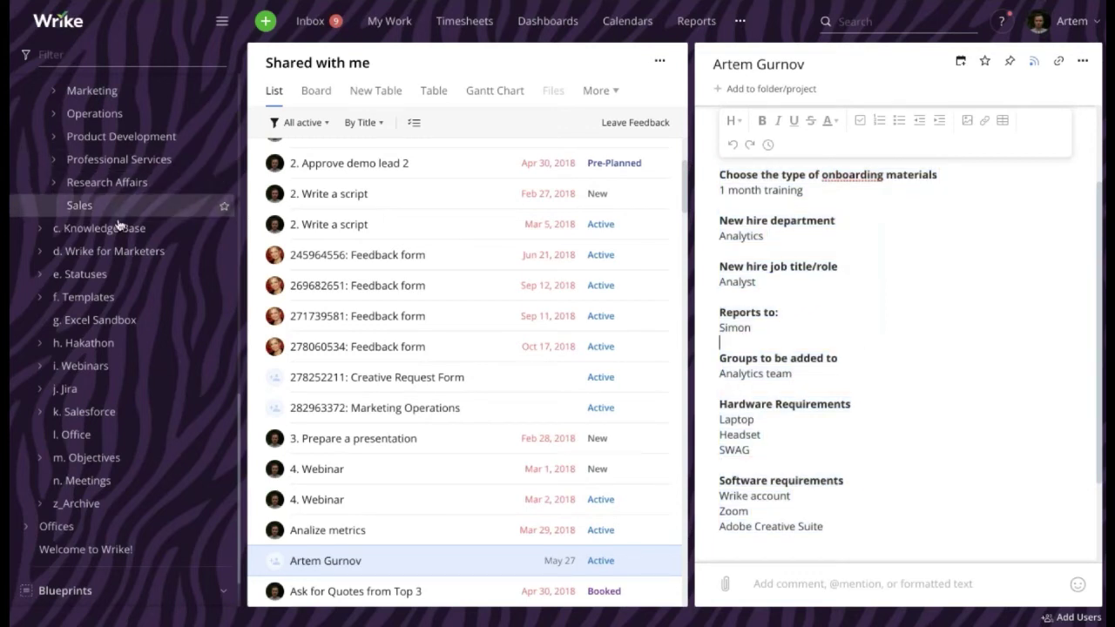
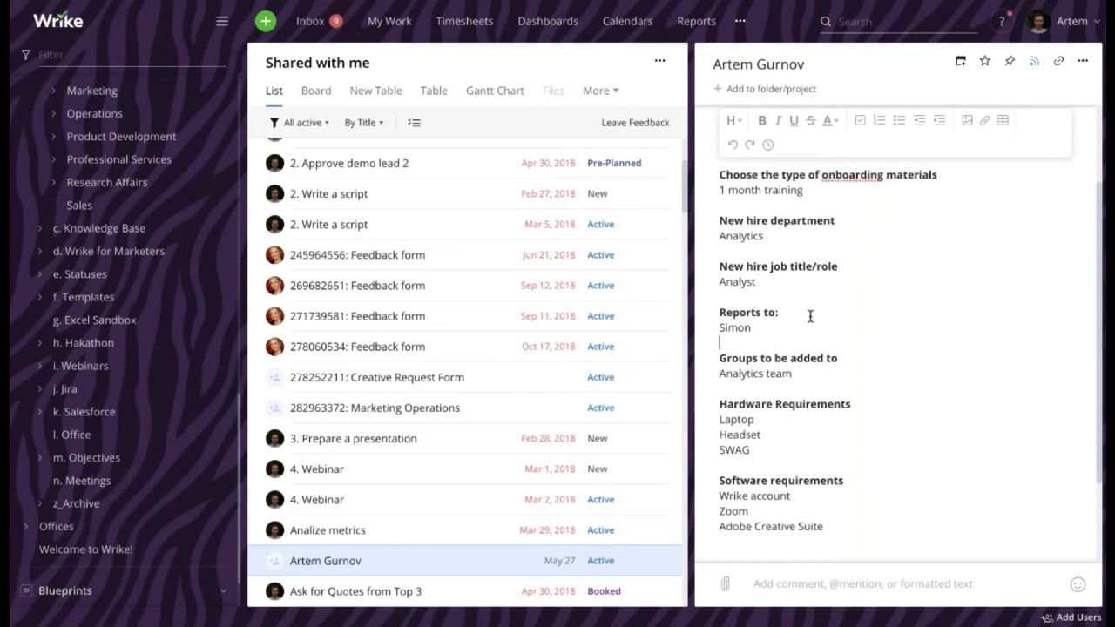
Go to the Request forms list in Account Management
left_click(1061, 24)
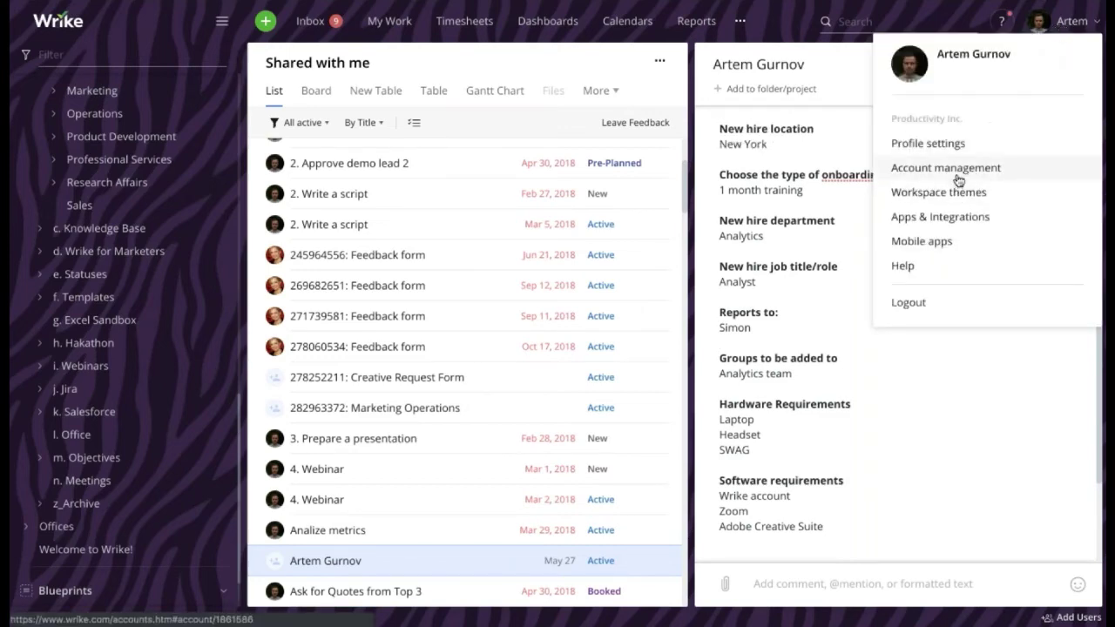
left_click(957, 174)
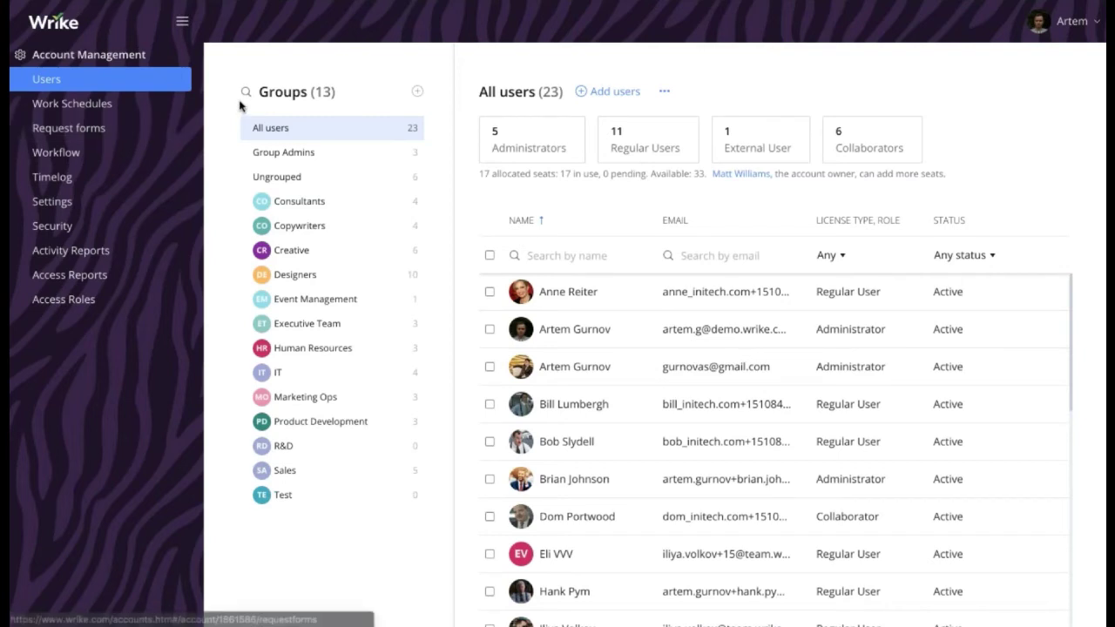
left_click(190, 147)
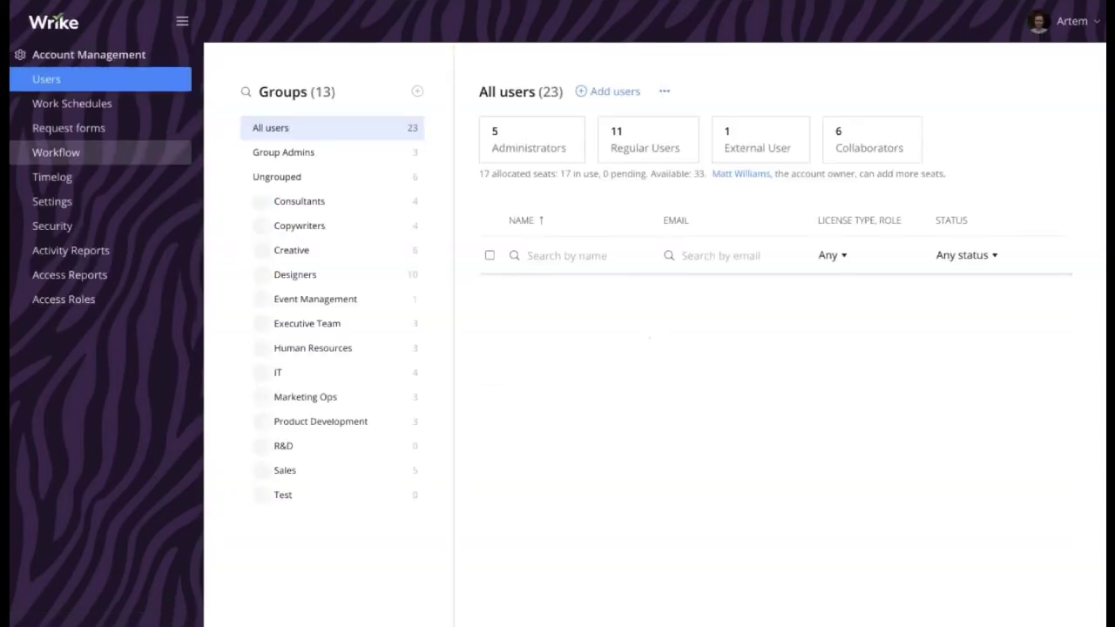
left_click(57, 153)
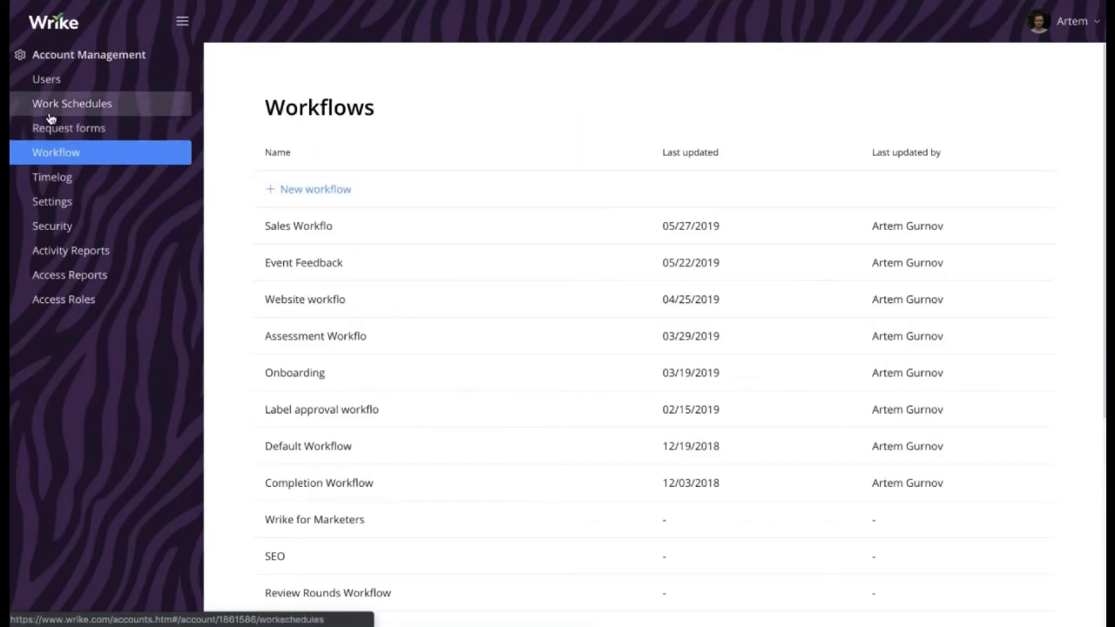
left_click(67, 130)
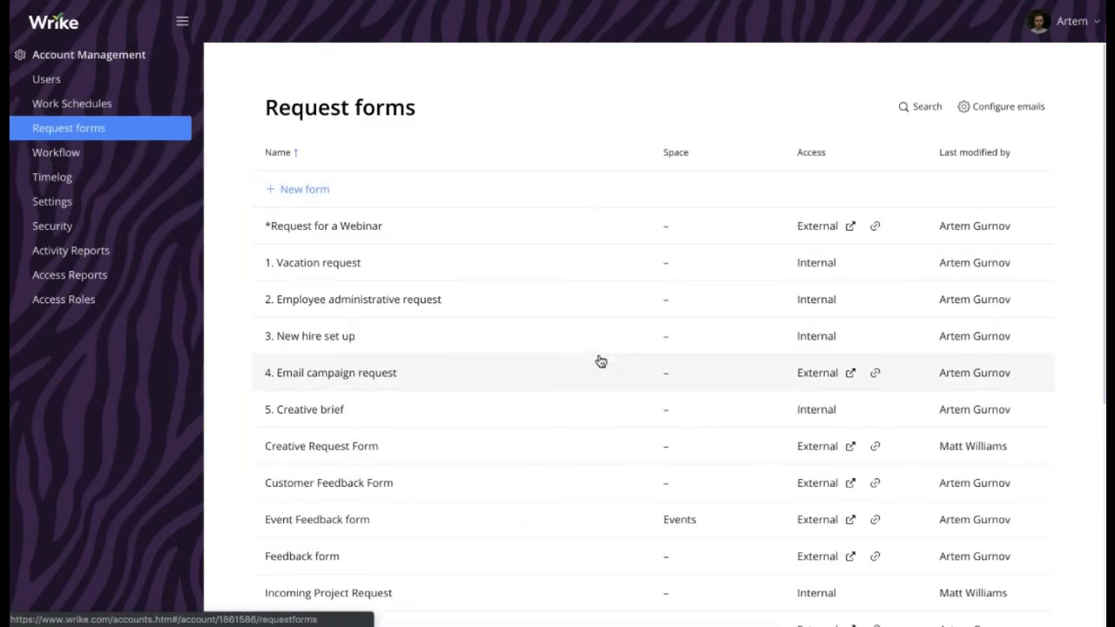
Delete the existing *Request for a Webinar form
right_click(385, 225)
left_click(436, 276)
left_click(459, 340)
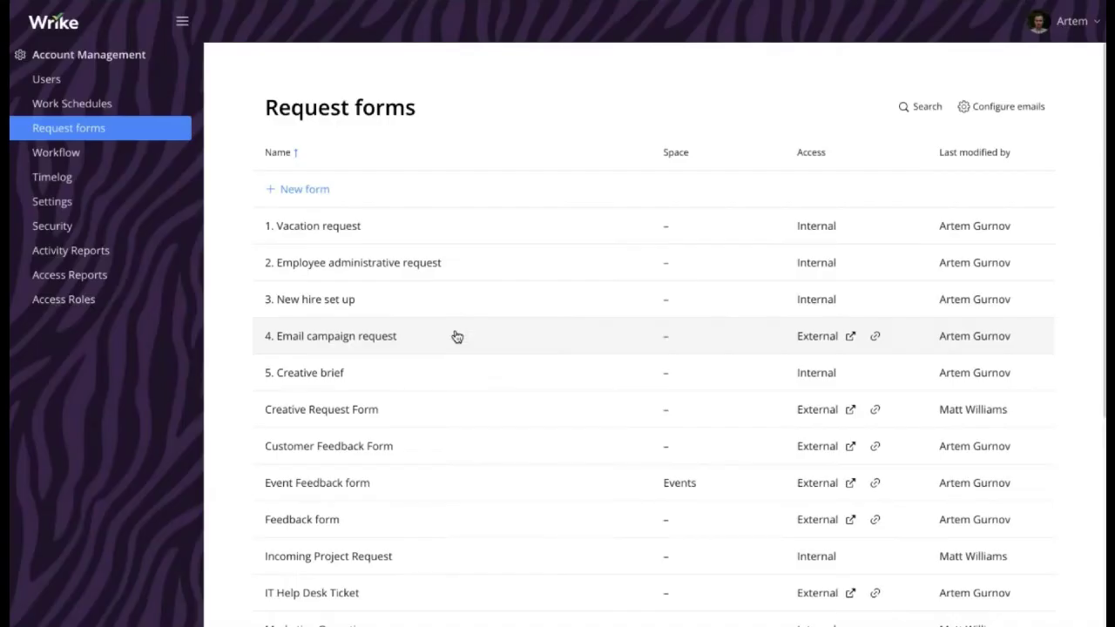
Create a new request form named '*Request for webinar' and add its first question
left_click(326, 199)
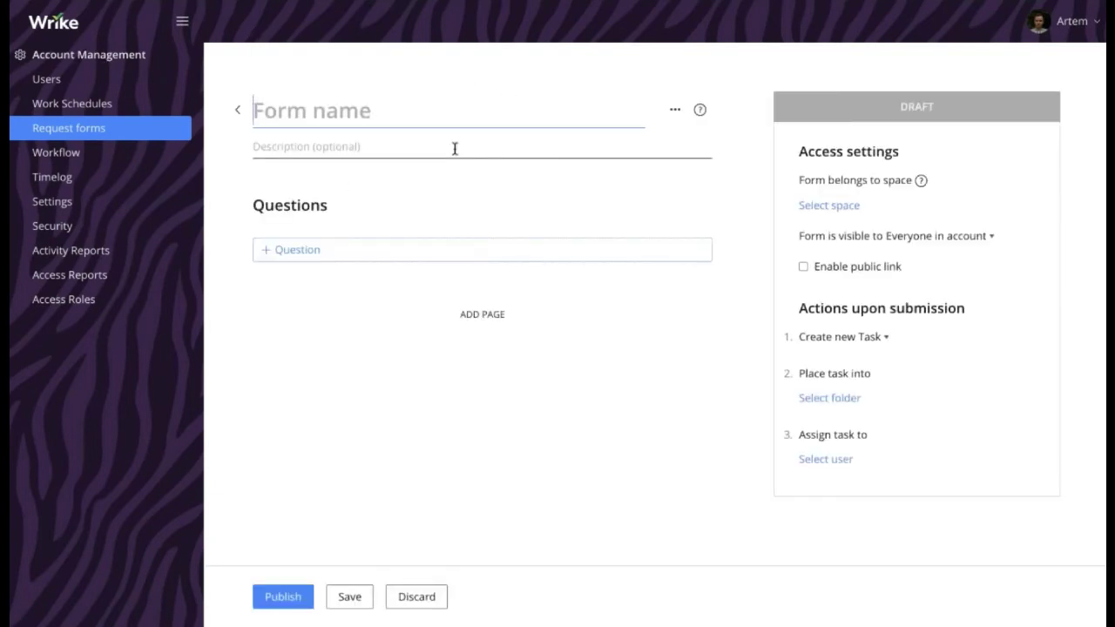
type("*Re")
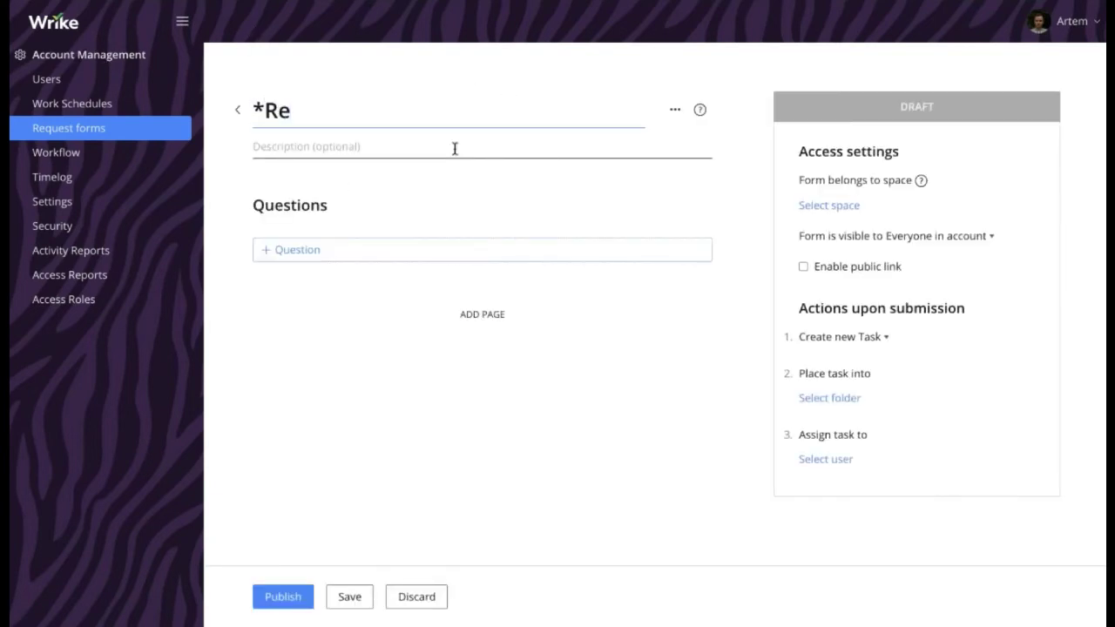
type("quest for ")
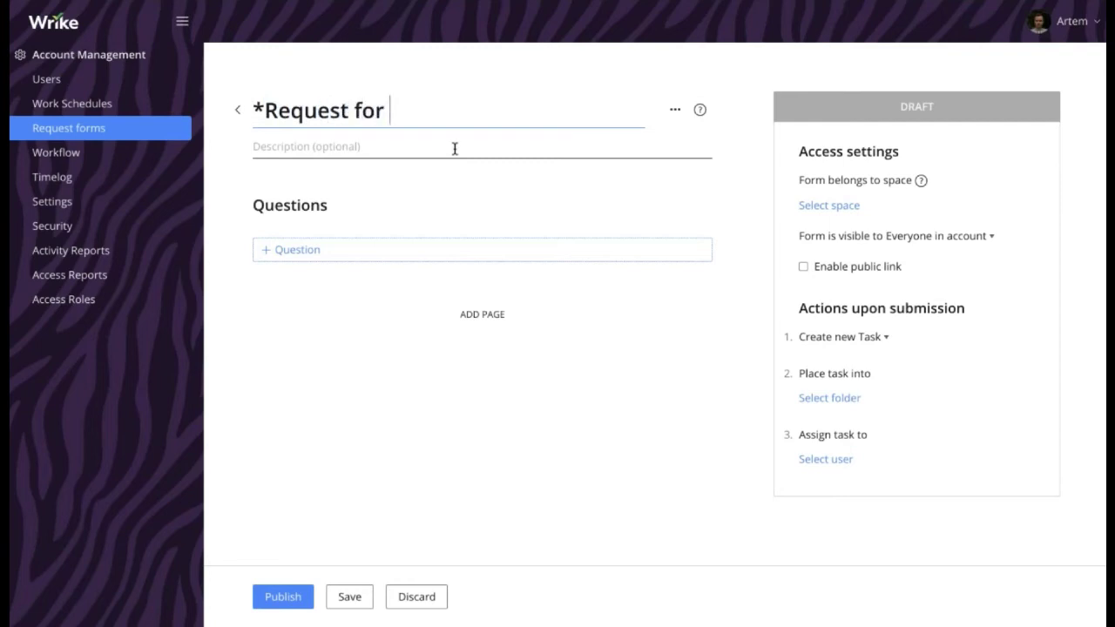
type("webinar")
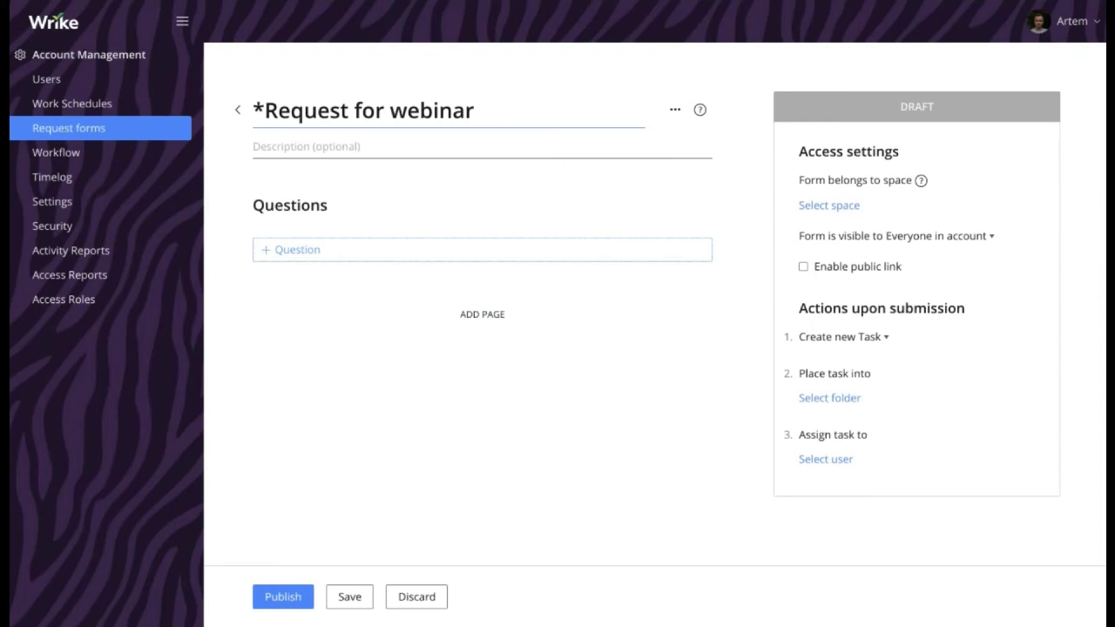
left_click(318, 260)
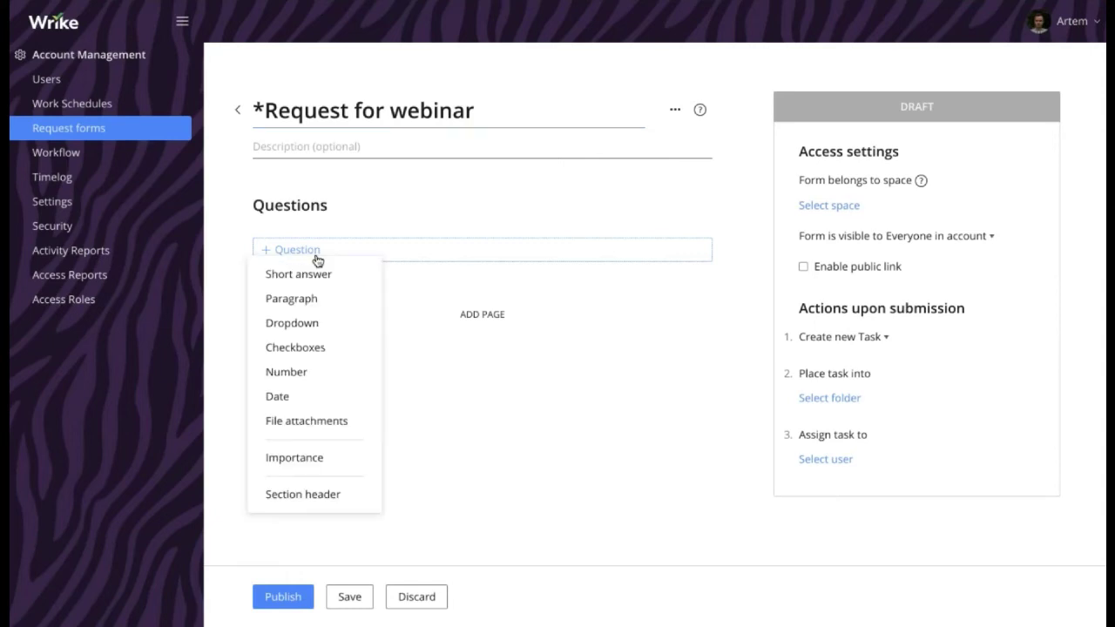
Make the first question a required short answer titled 'Company Name'
left_click(314, 275)
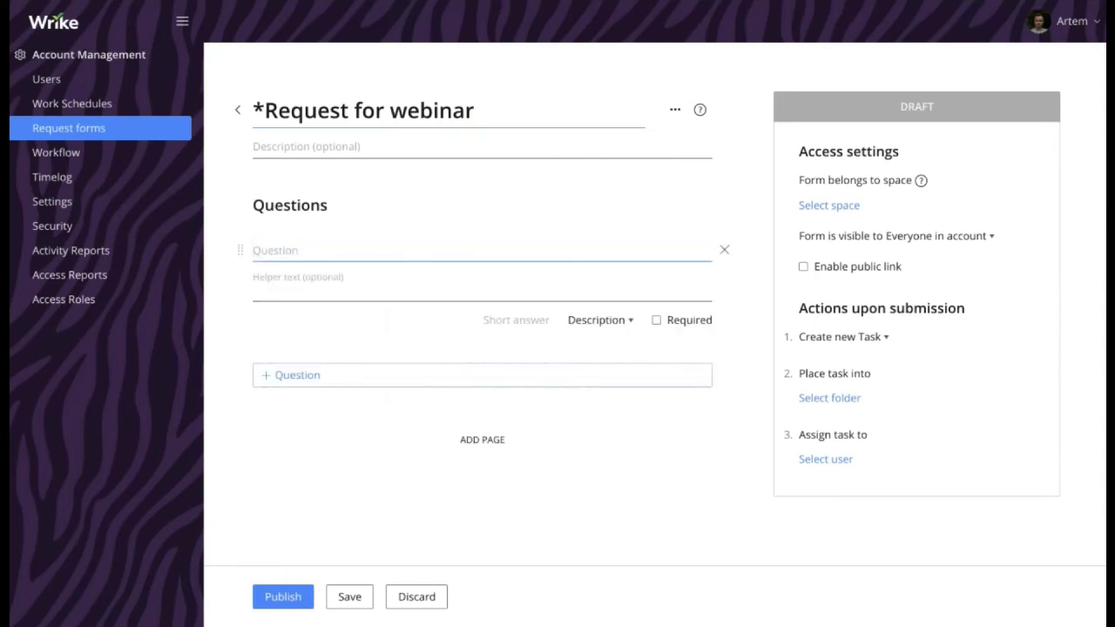
type("Company Name")
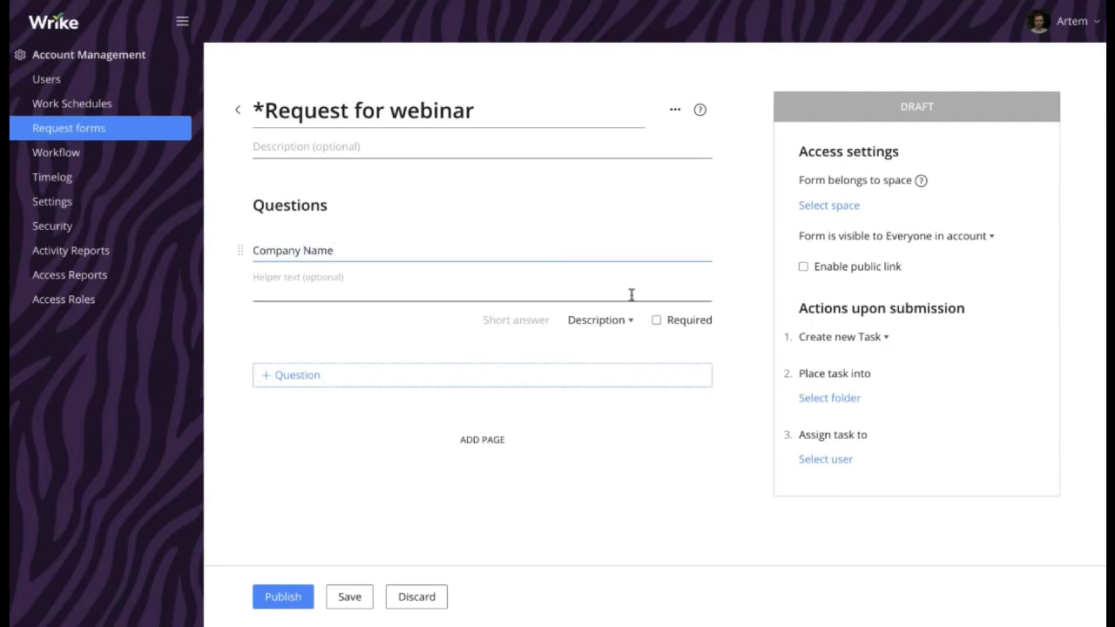
left_click(677, 330)
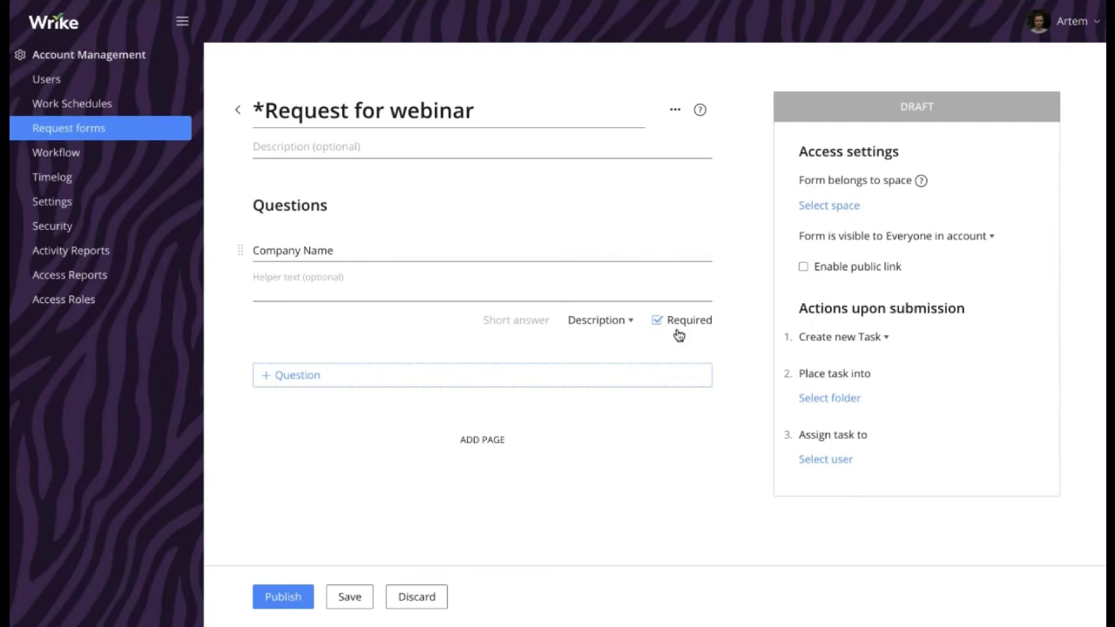
Add a required 'Webinar Type' dropdown with options Beginner and Advanced
left_click(322, 377)
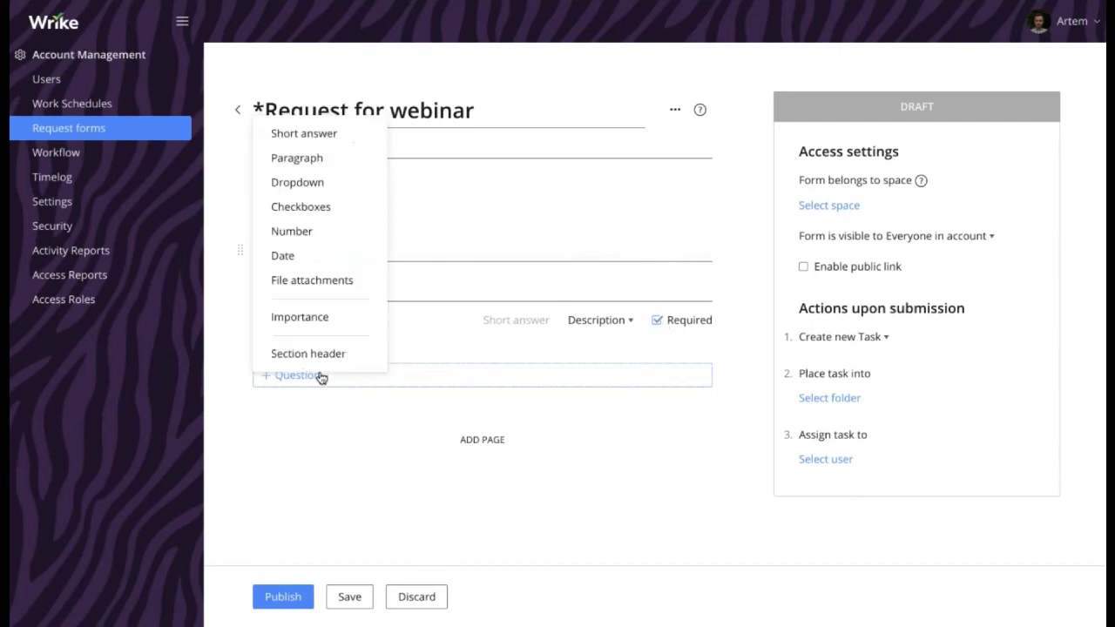
left_click(318, 183)
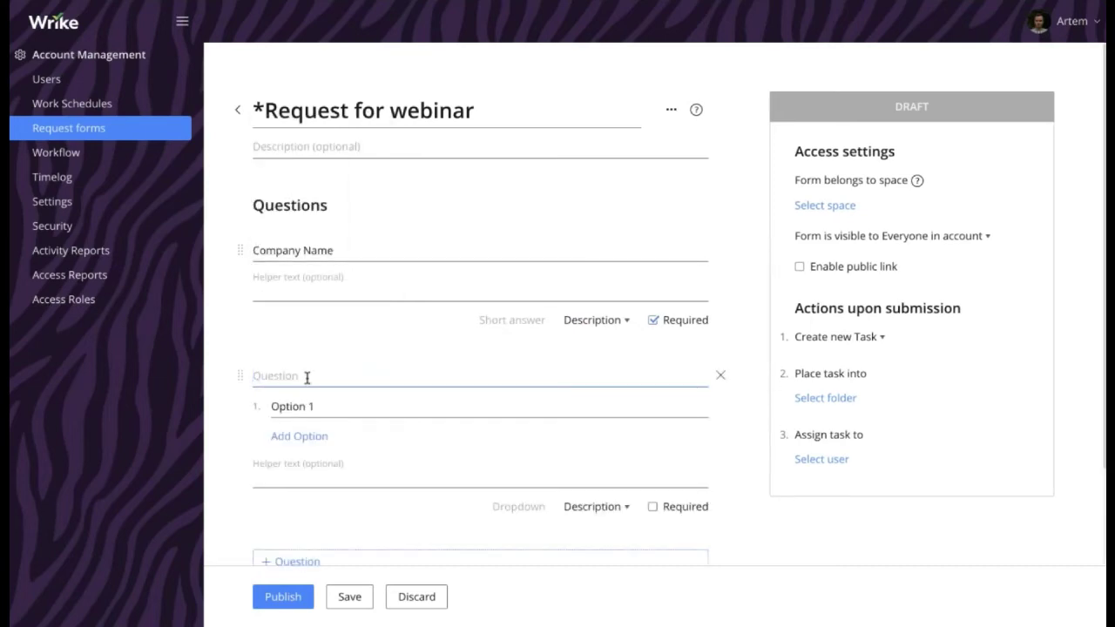
type("Webinar Type")
key("Tab")
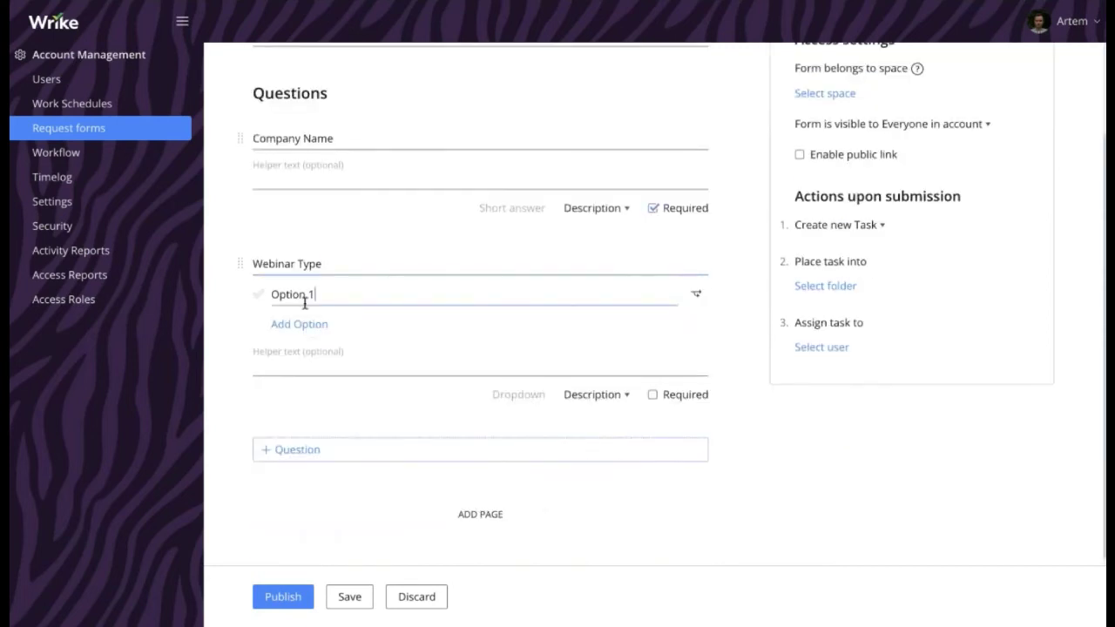
triple_click(310, 298)
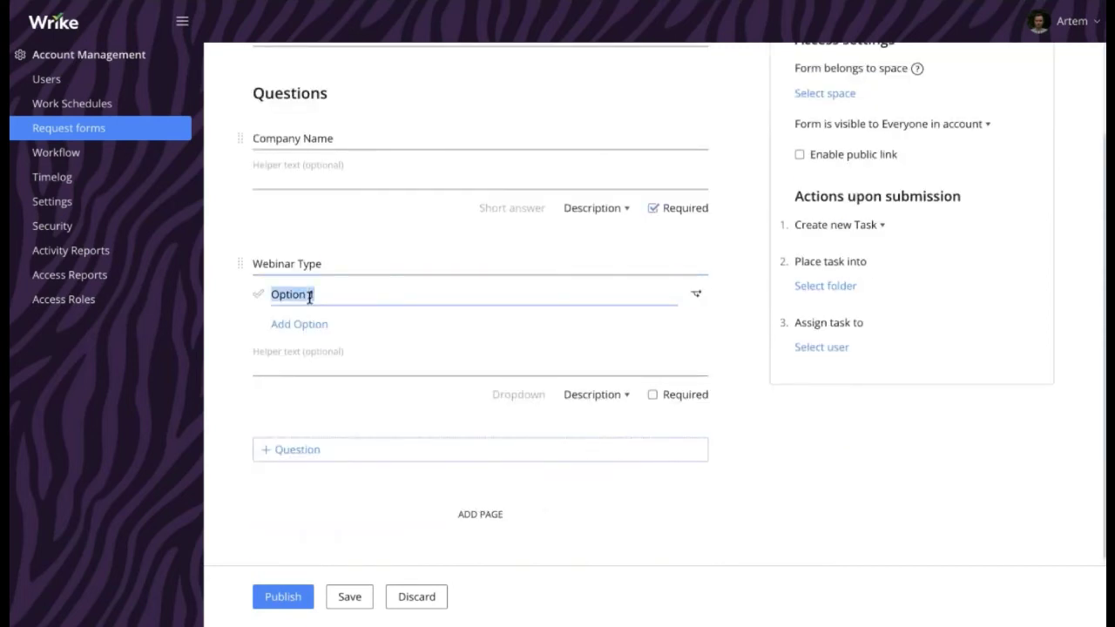
type("Beginner")
key("Return")
type("Advanced")
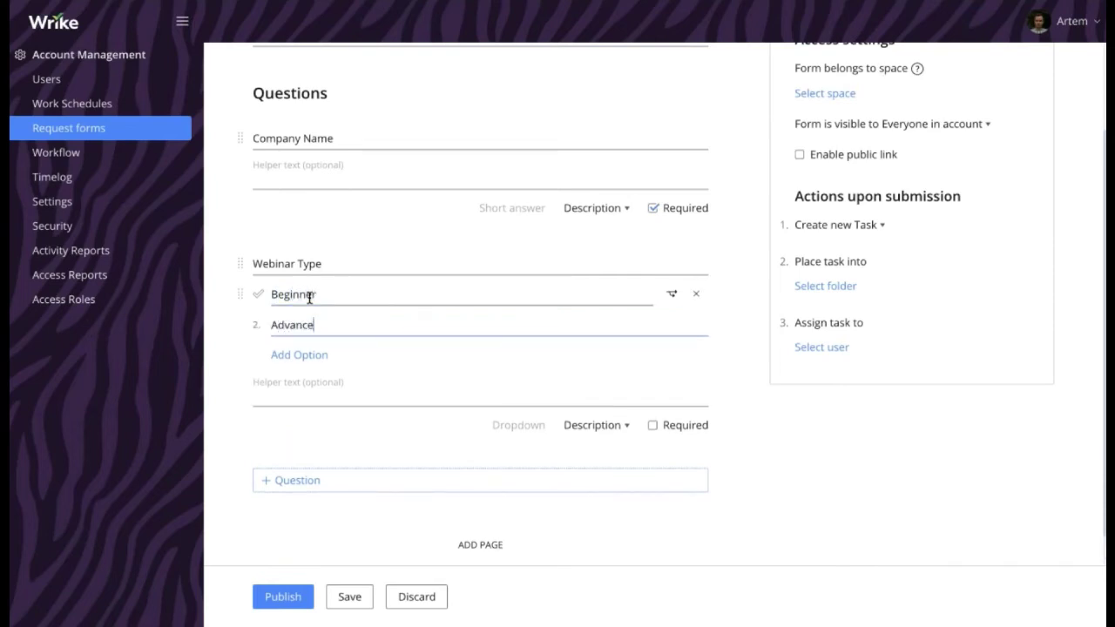
key("BackSpace")
type("d")
left_click(673, 423)
scroll(673, 421, "down", 1)
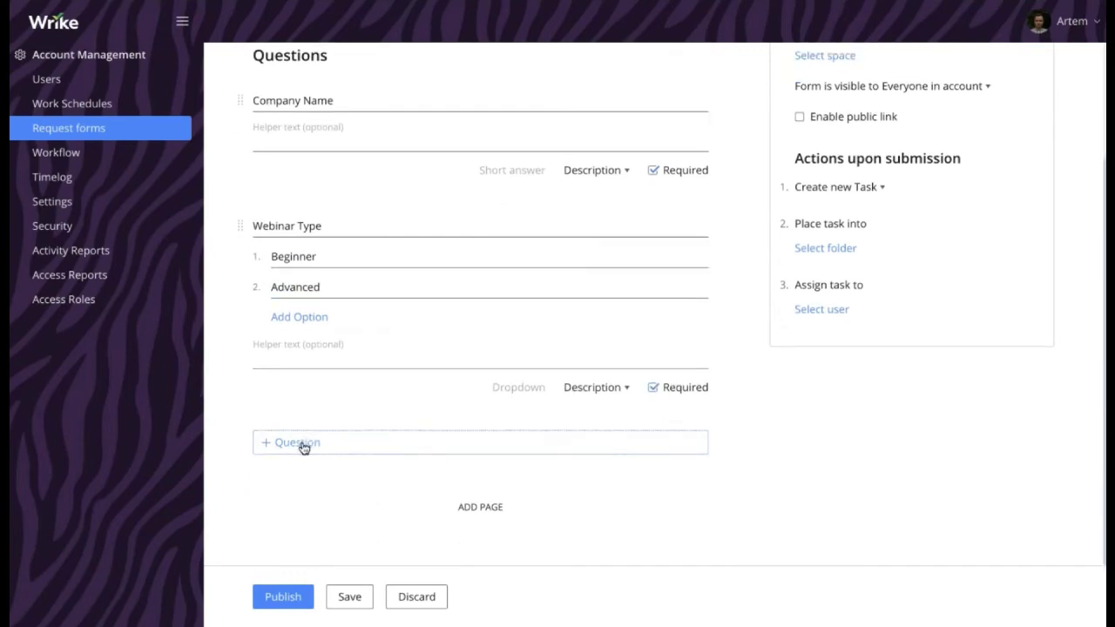
Add a required 'Webinar Date' date question mapped to the task's End date
left_click(304, 446)
left_click(294, 329)
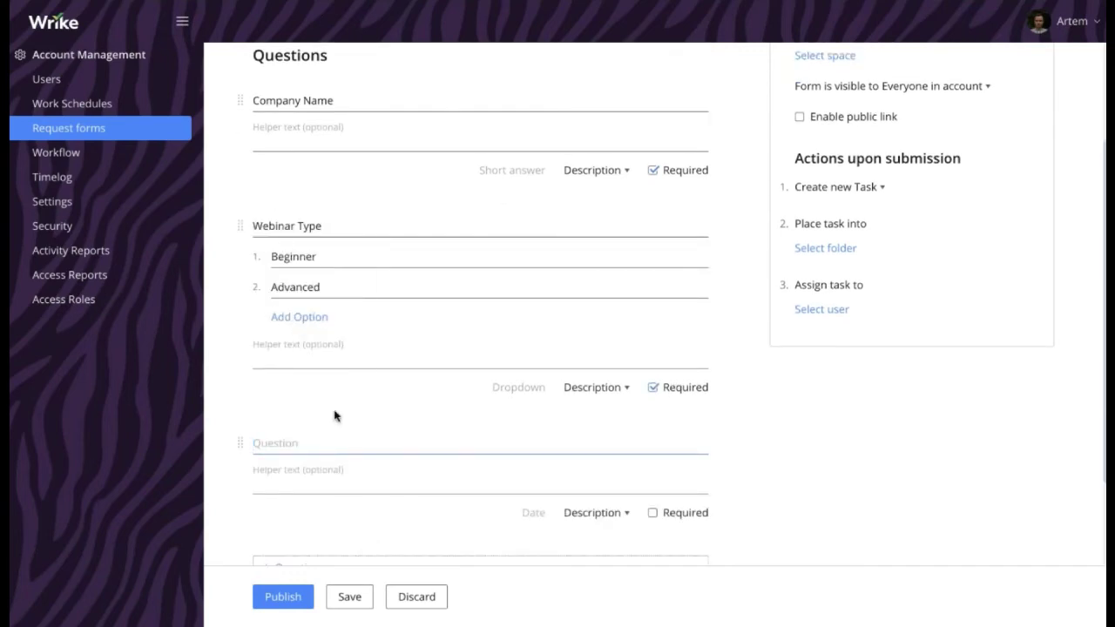
type("Webinar Date")
left_click(598, 514)
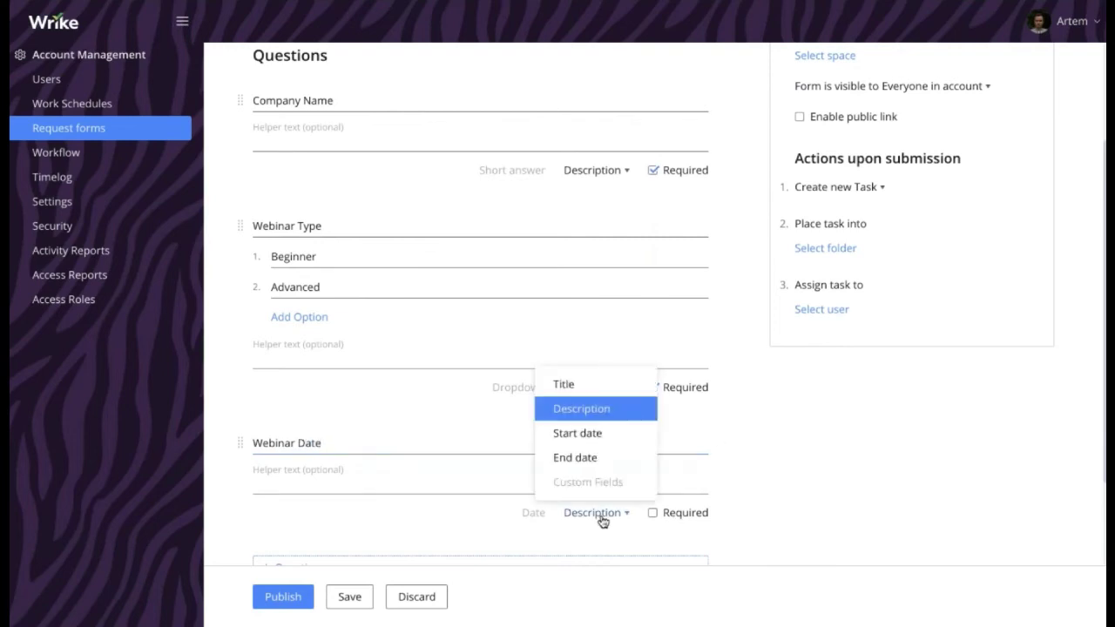
left_click(605, 458)
left_click(674, 521)
scroll(346, 460, "down", 3)
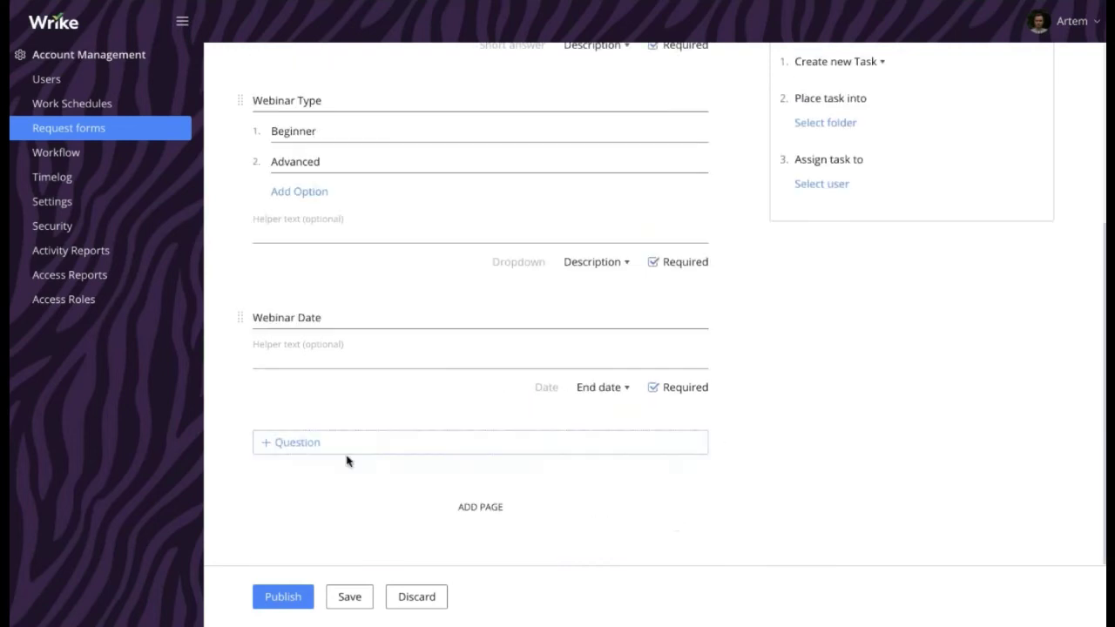
Add a required paragraph question asking for a list of topics to focus on
left_click(321, 440)
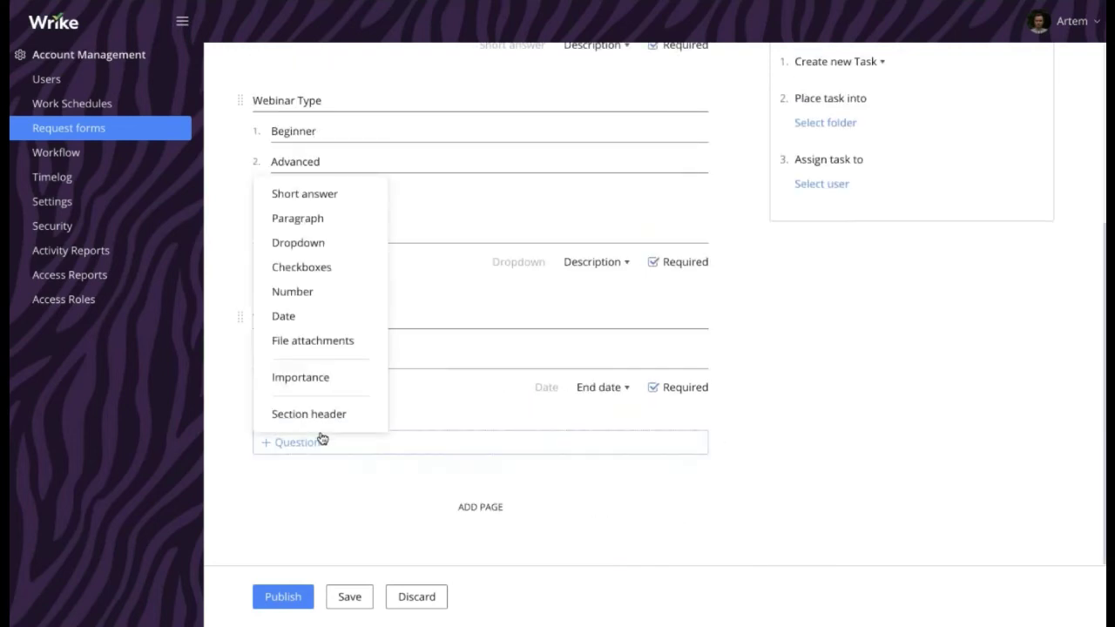
left_click(331, 219)
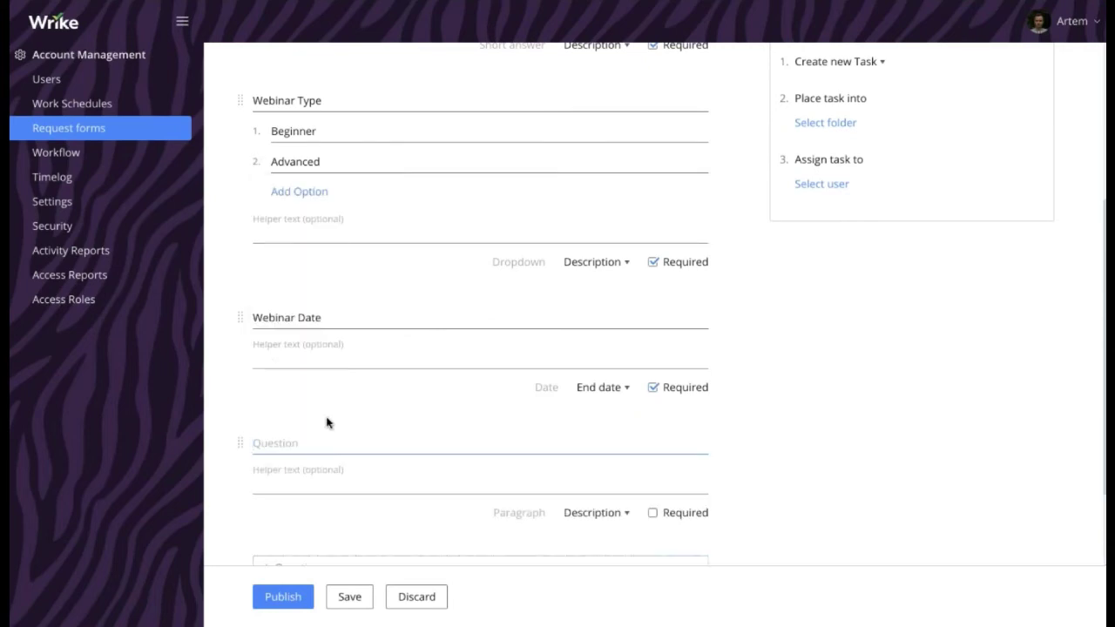
type("Please provide a list of tiopics you wo")
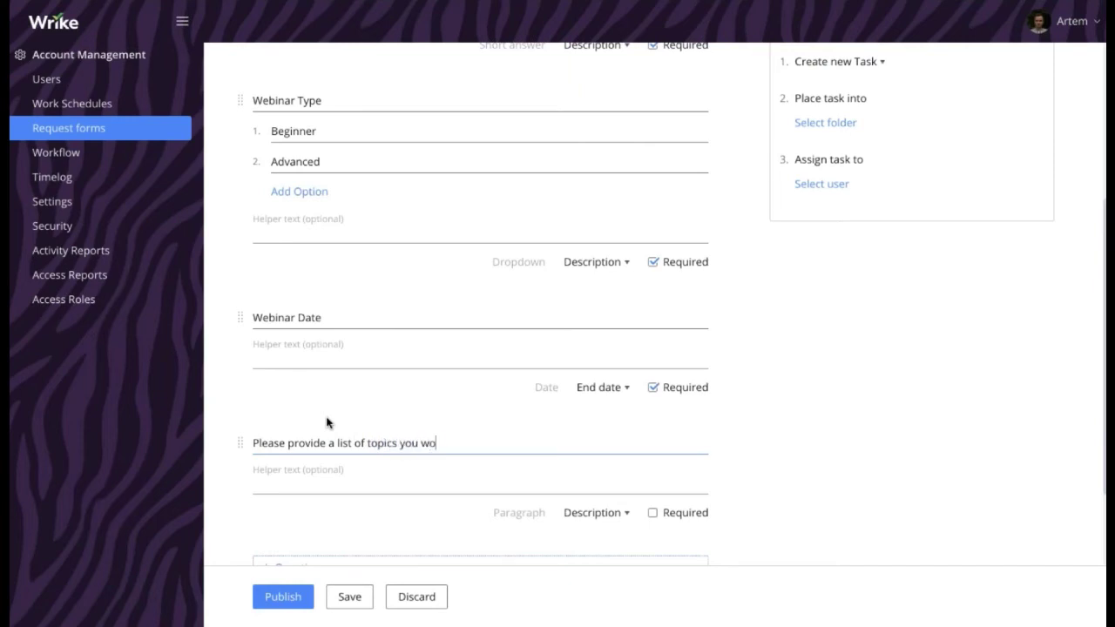
type("uld like us to focus on")
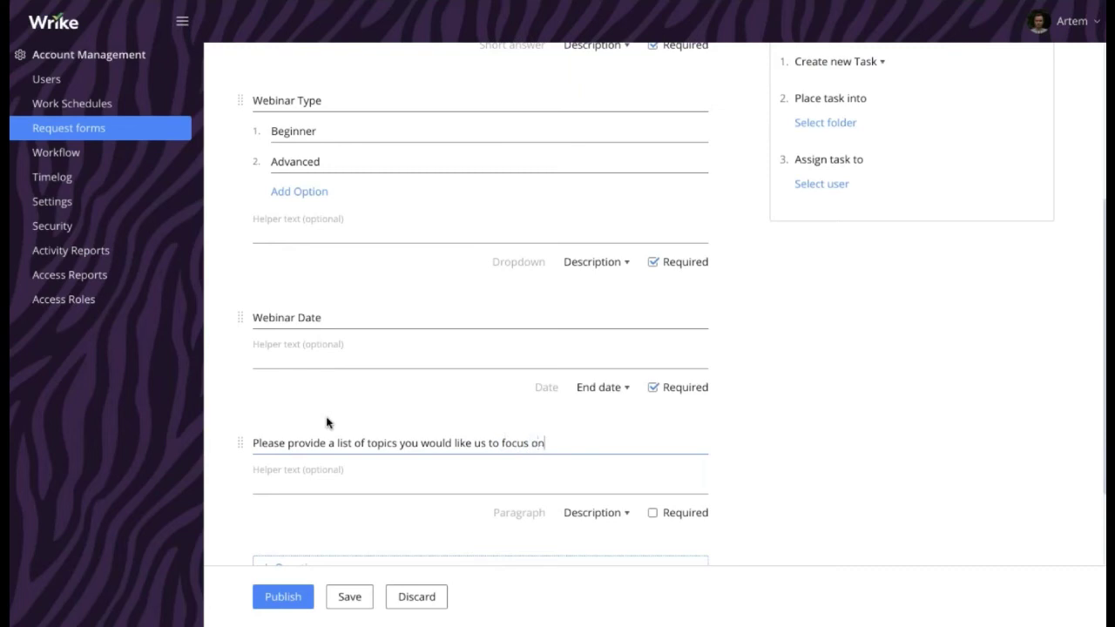
left_click(684, 517)
scroll(800, 334, "down", 2)
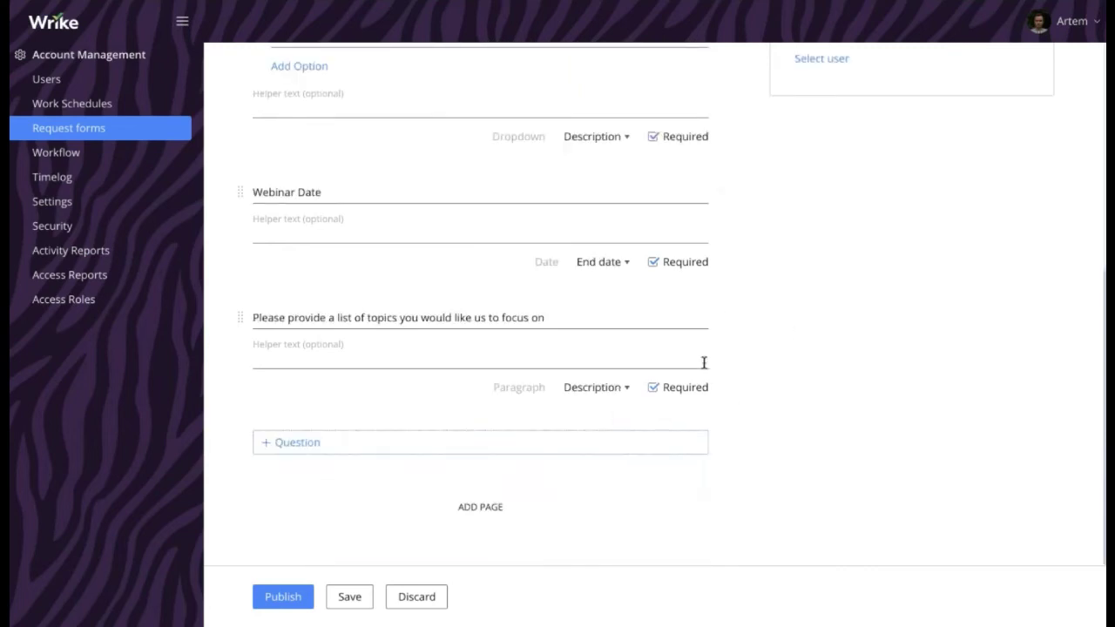
scroll(706, 362, "up", 6)
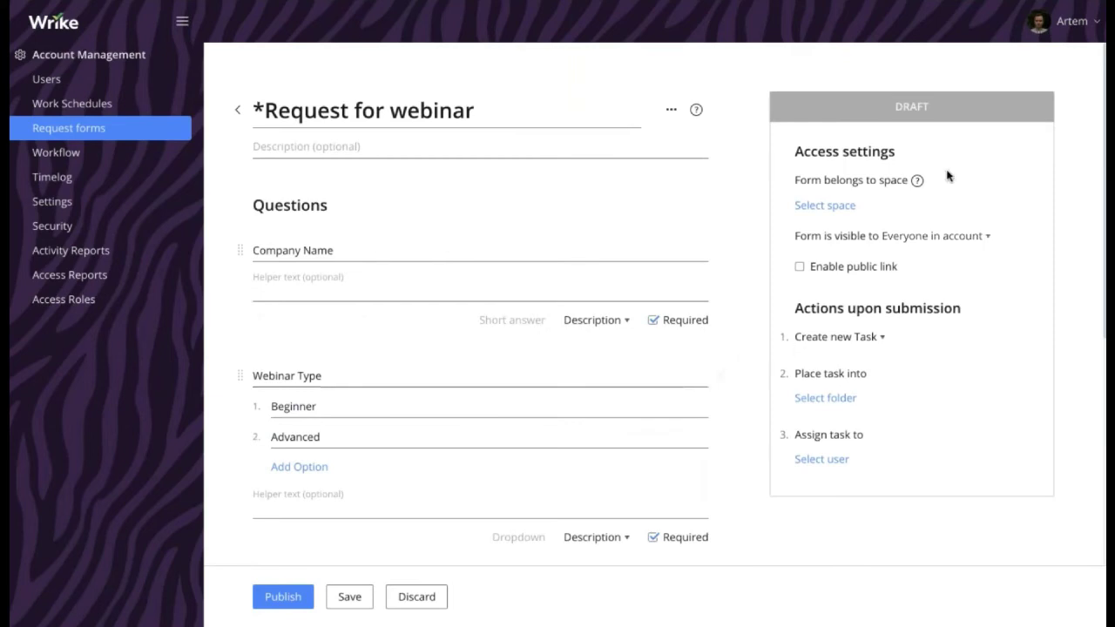
left_click(800, 267)
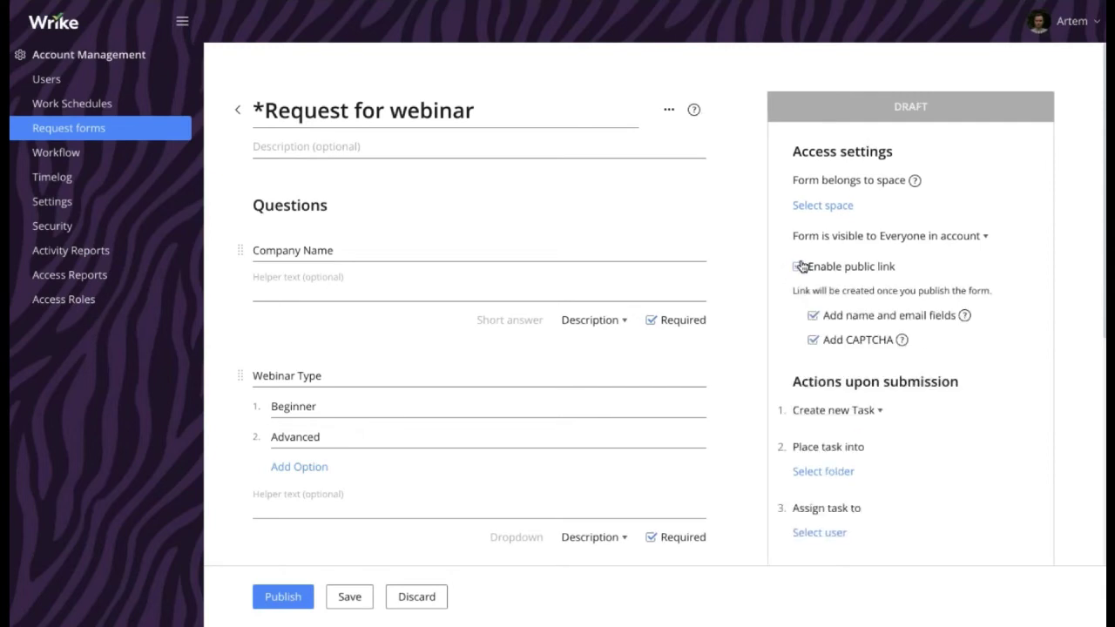
left_click(813, 340)
scroll(820, 278, "down", 1)
scroll(820, 277, "down", 1)
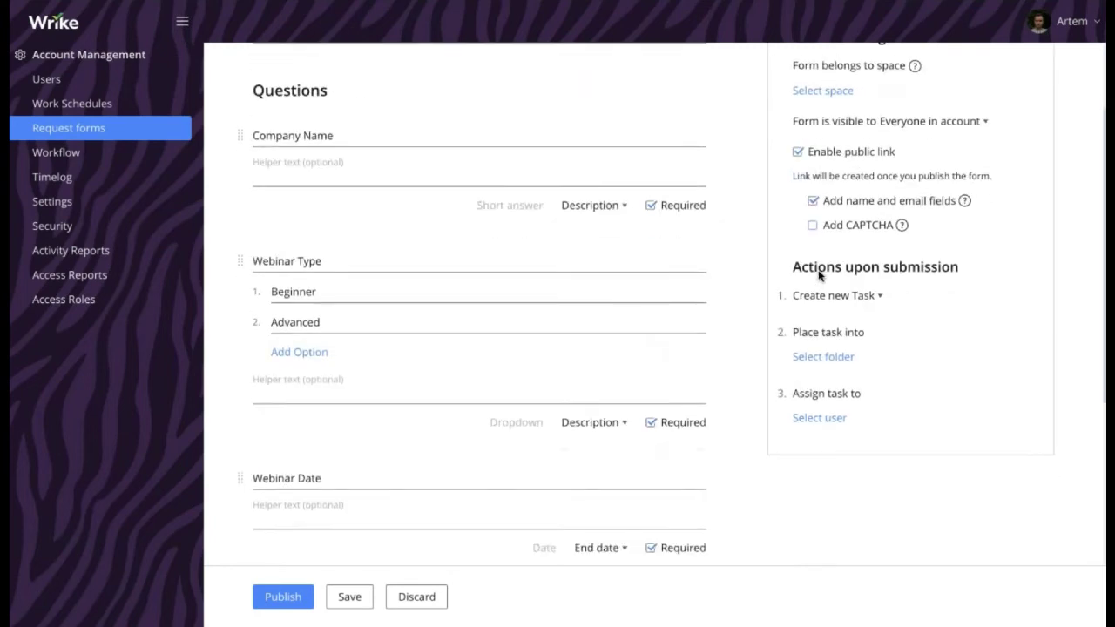
left_click_drag(791, 220, 918, 373)
left_click(915, 456)
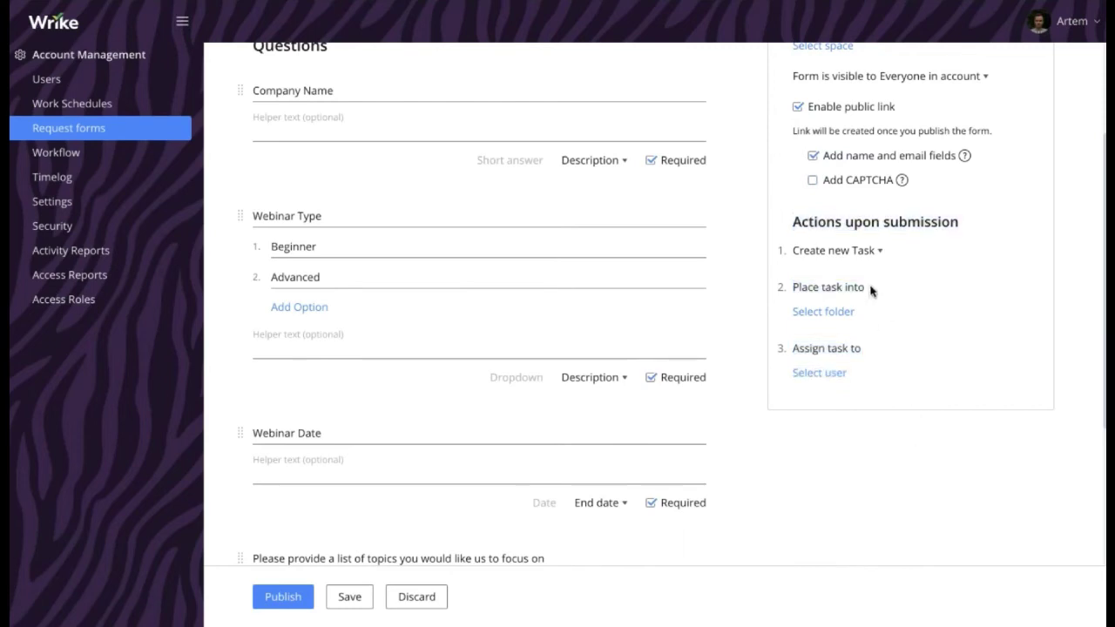
Change the submission action to Duplicate Project using the New Webinar Template
left_click(861, 253)
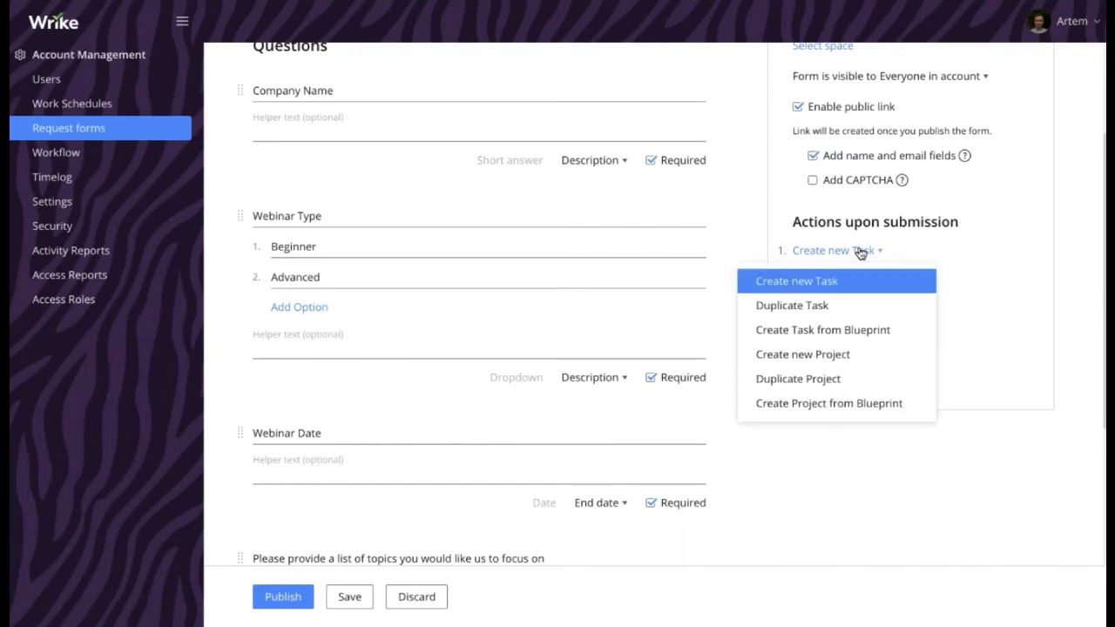
left_click(842, 380)
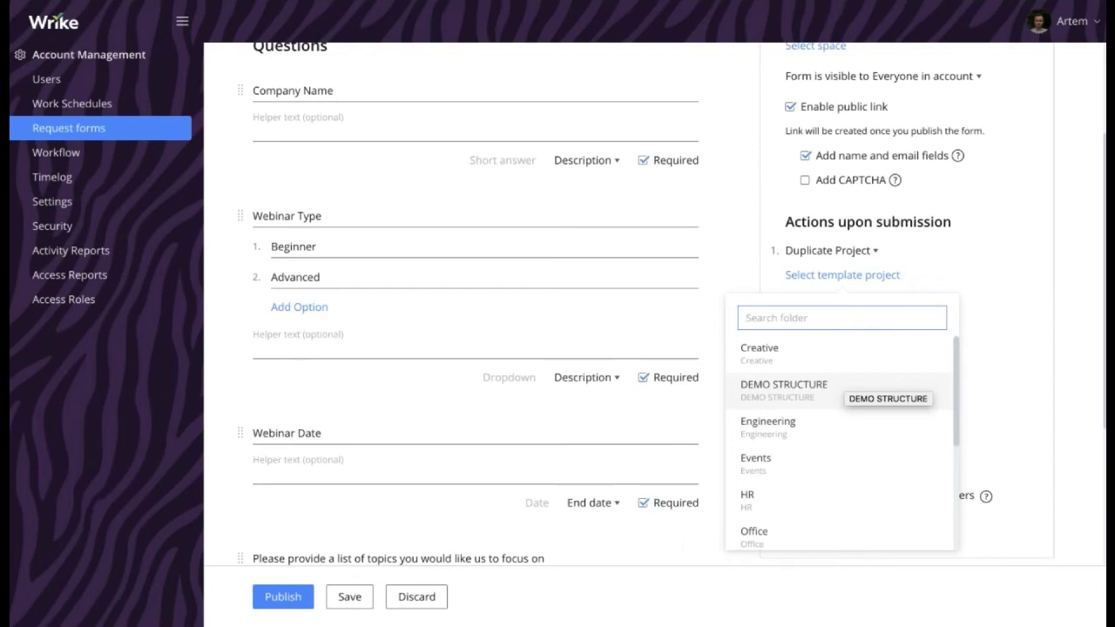
type("new web")
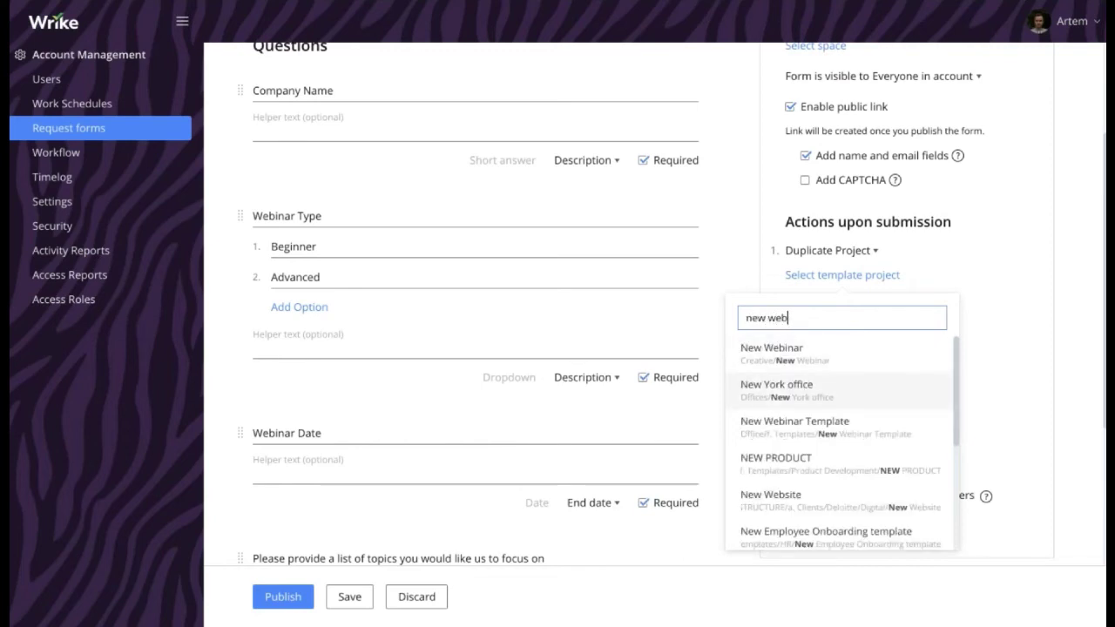
type("inar template")
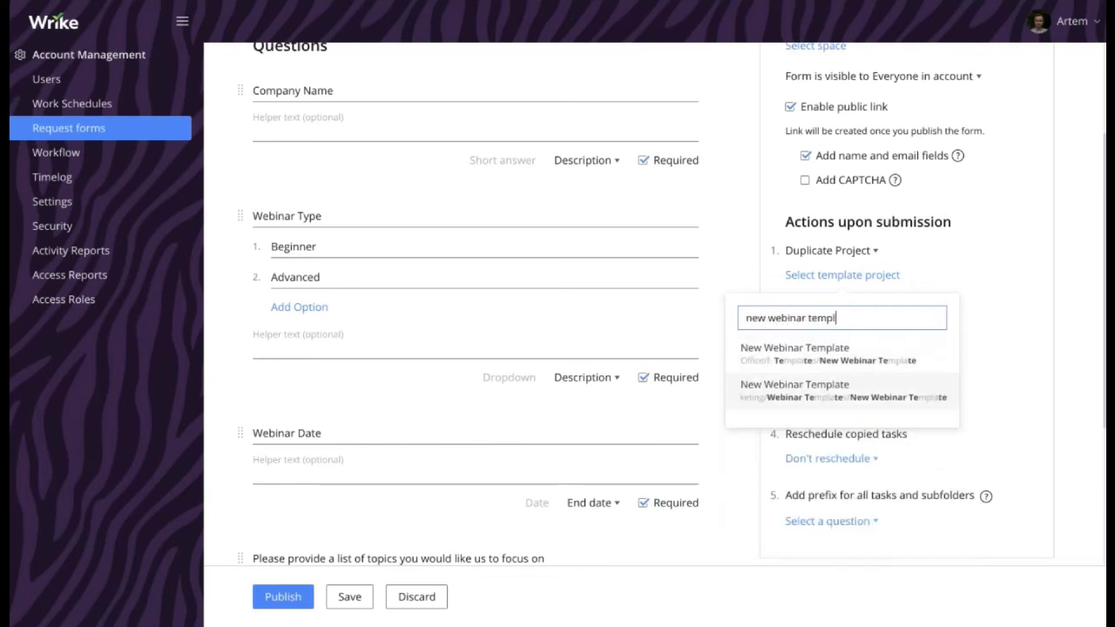
left_click(875, 362)
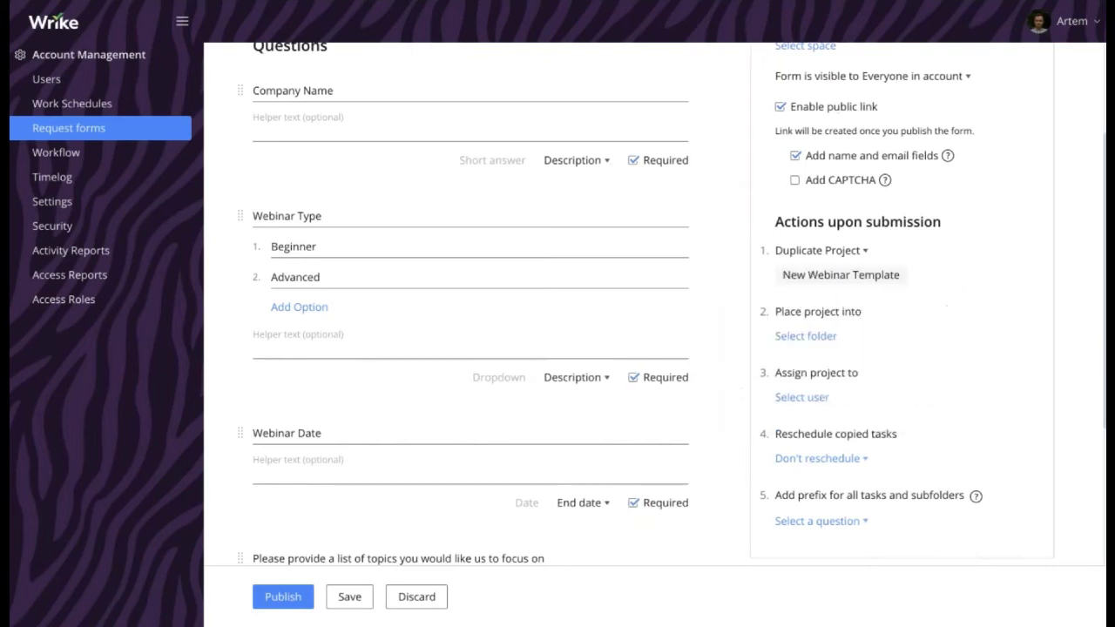
Put duplicated projects in Request for Webinars and assign them to the demo-account user
left_click(810, 339)
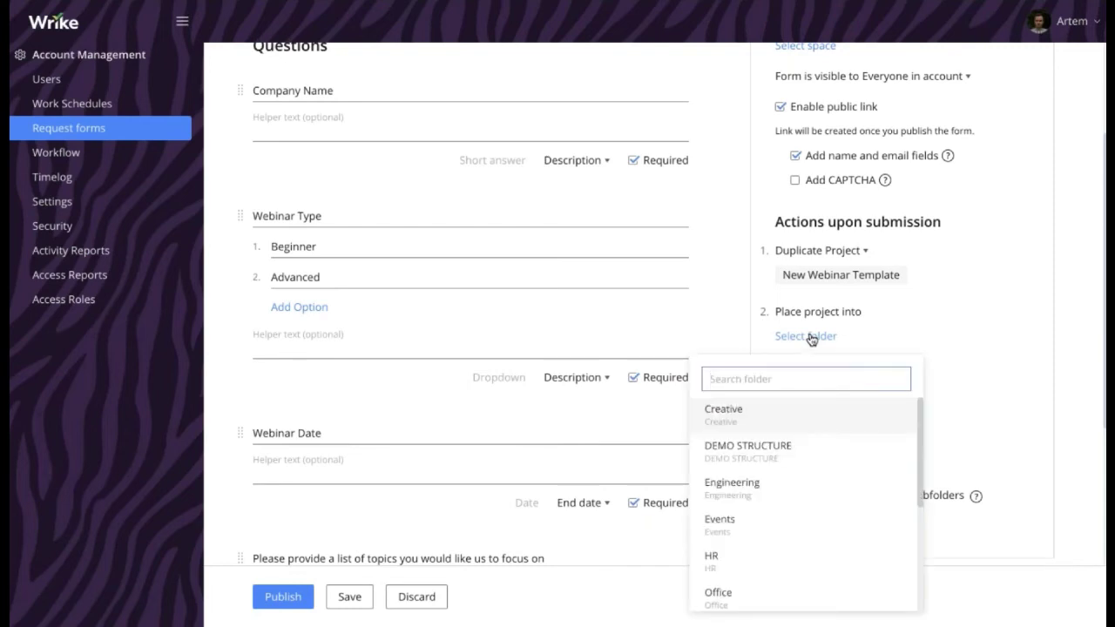
type("reque")
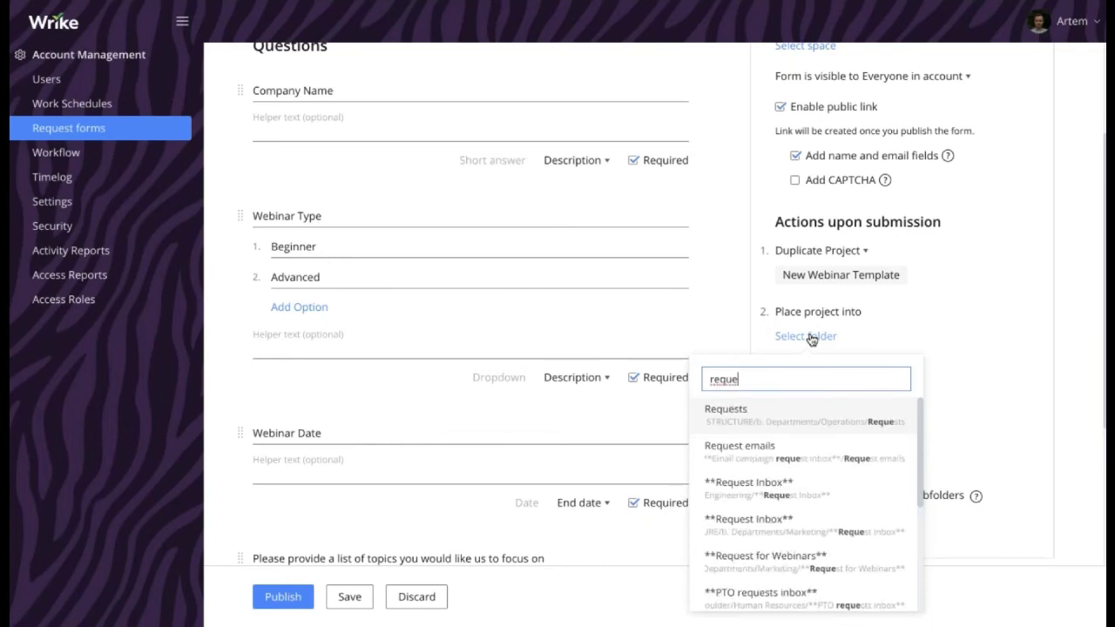
left_click(772, 566)
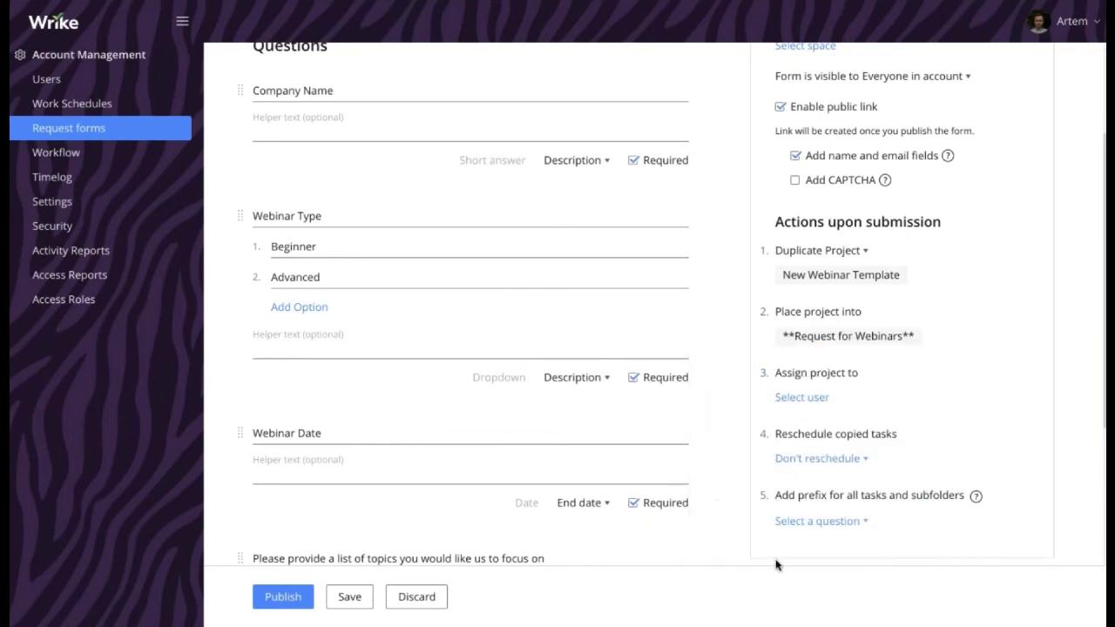
scroll(865, 398, "down", 1)
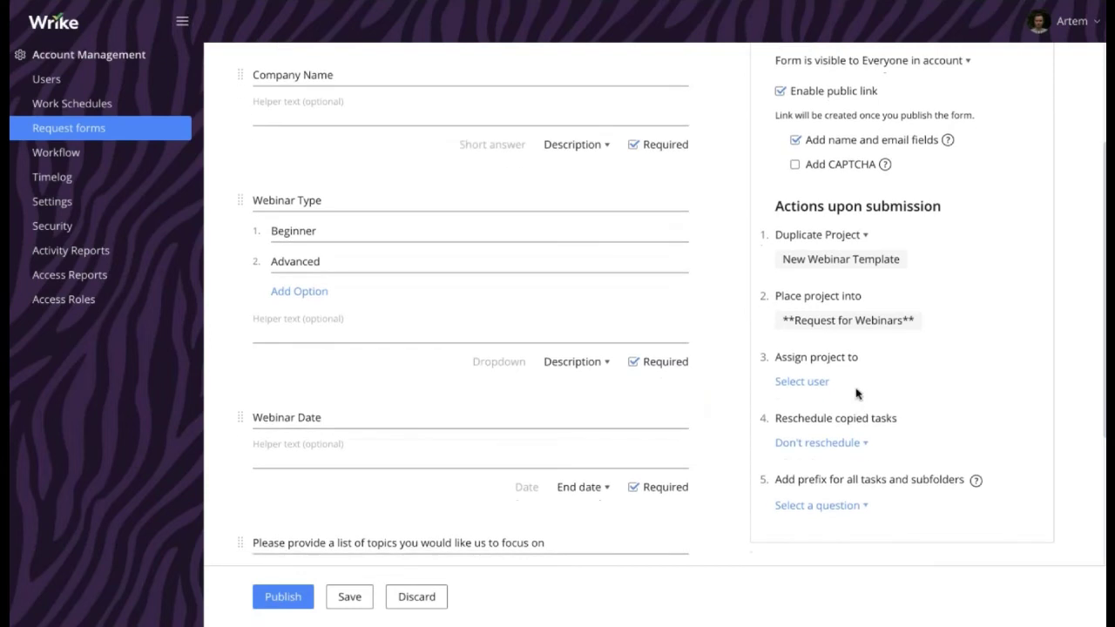
left_click(799, 382)
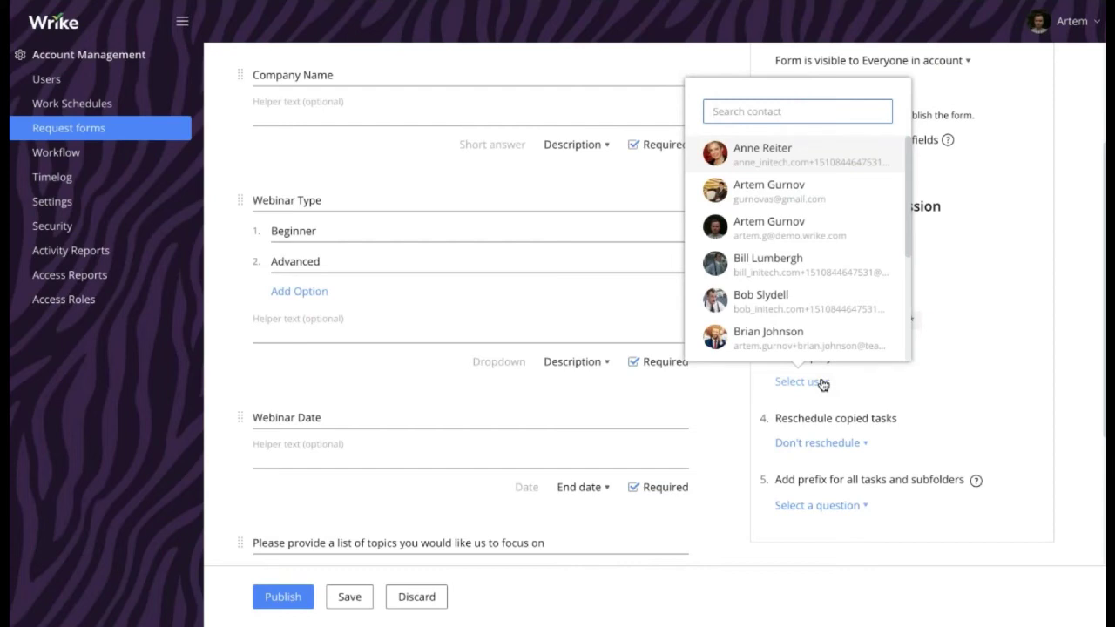
left_click(772, 229)
scroll(911, 442, "down", 3)
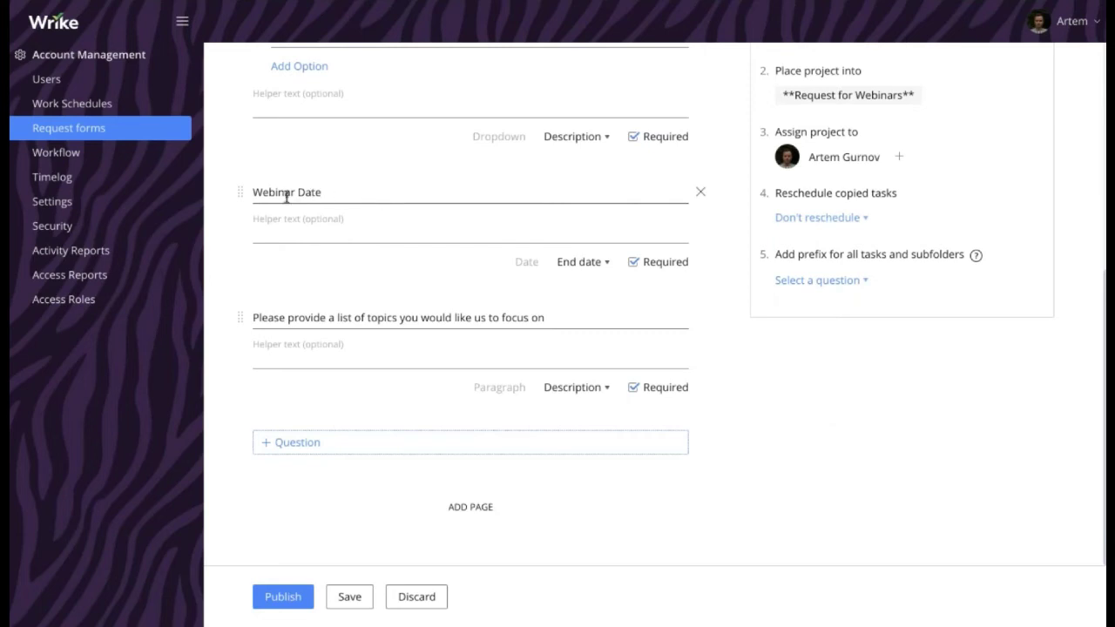
Align copied tasks with the project finish date and prefix them with Company Name
left_click(258, 192)
left_click_drag(253, 192, 329, 186)
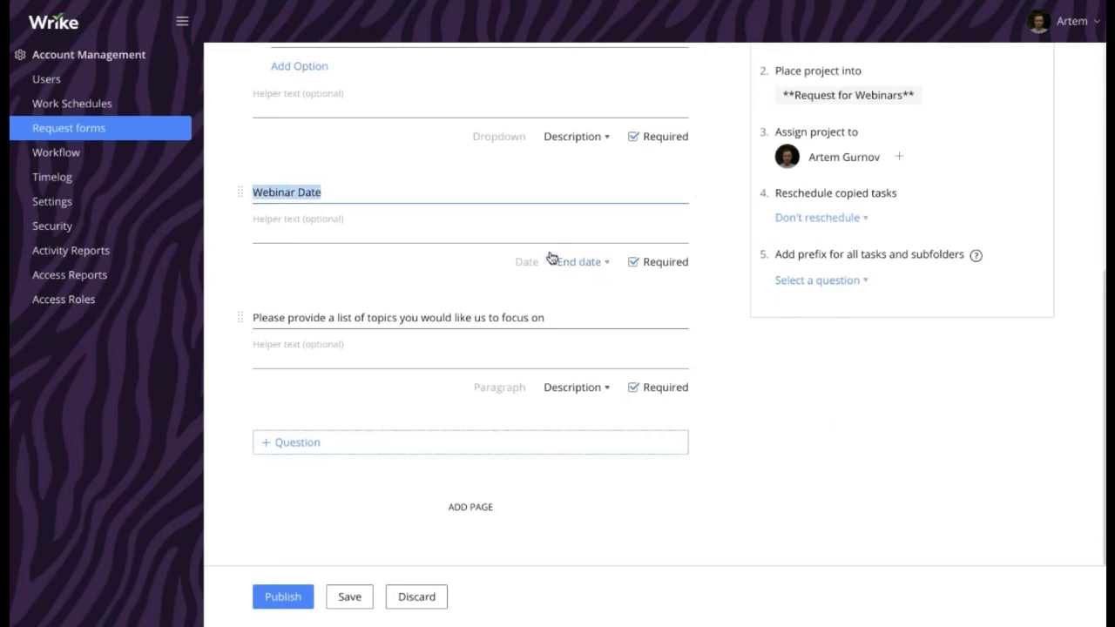
left_click(824, 217)
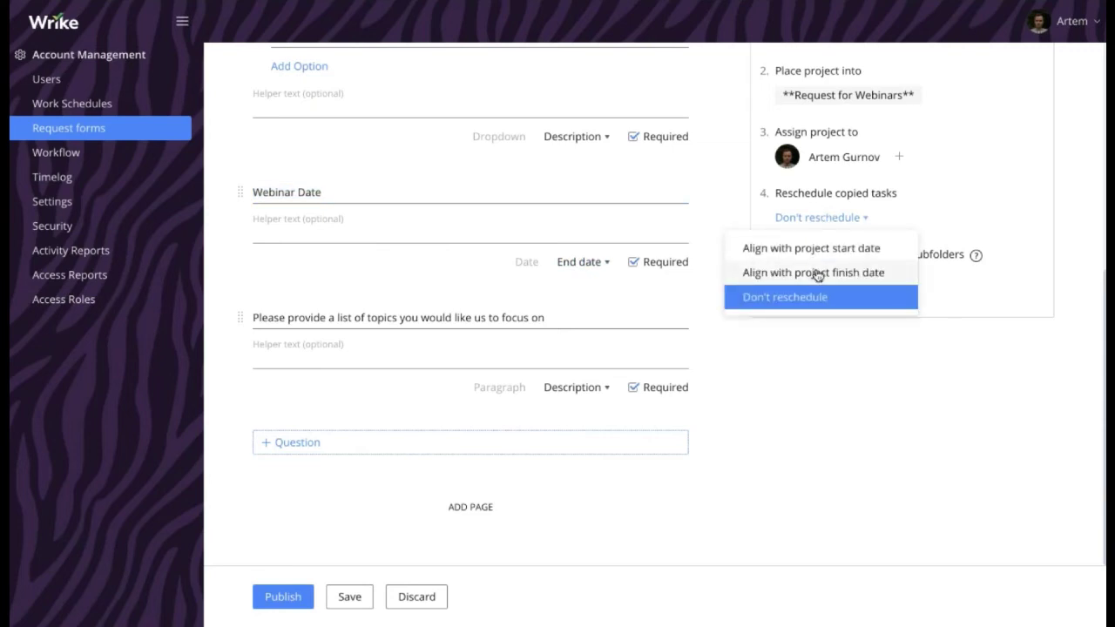
left_click(817, 274)
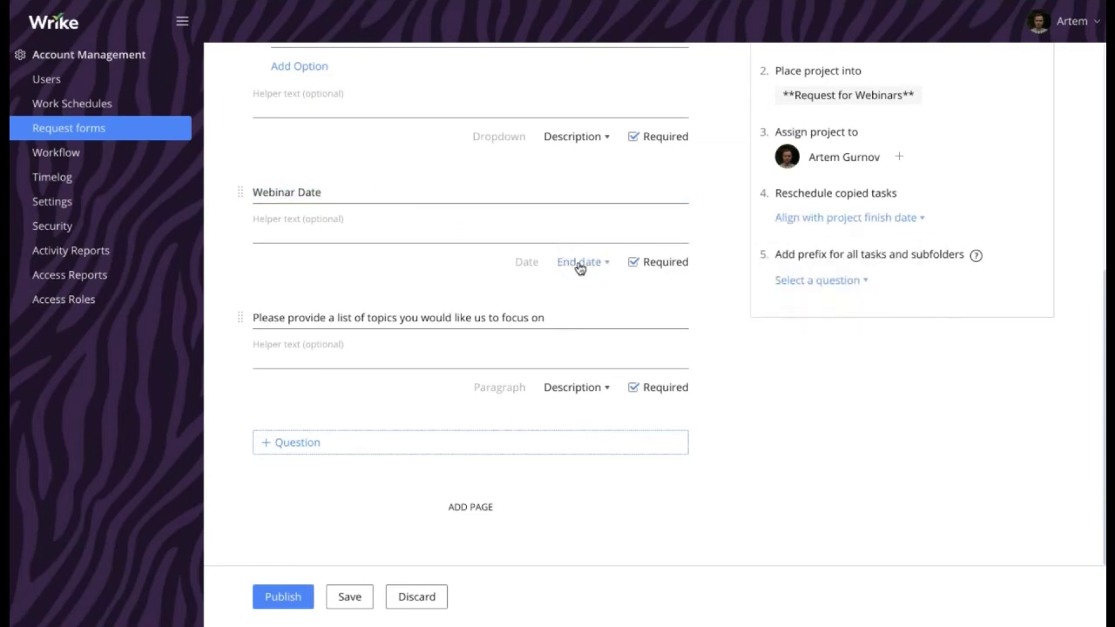
left_click(255, 191)
left_click_drag(263, 190, 331, 191)
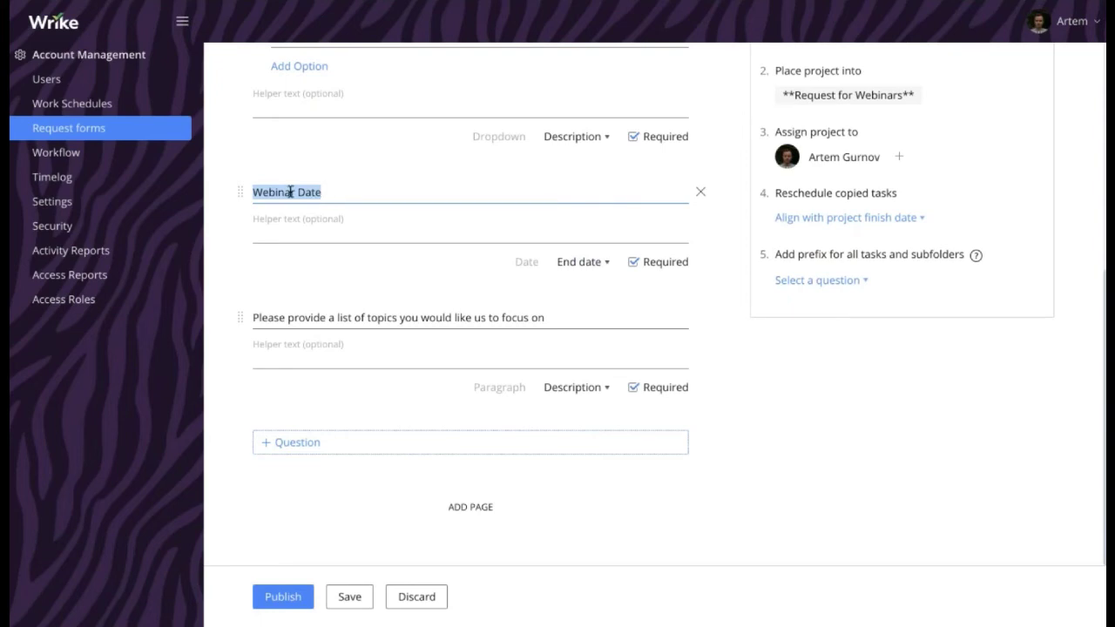
left_click(293, 191)
left_click_drag(253, 191, 334, 190)
scroll(775, 261, "up", 3)
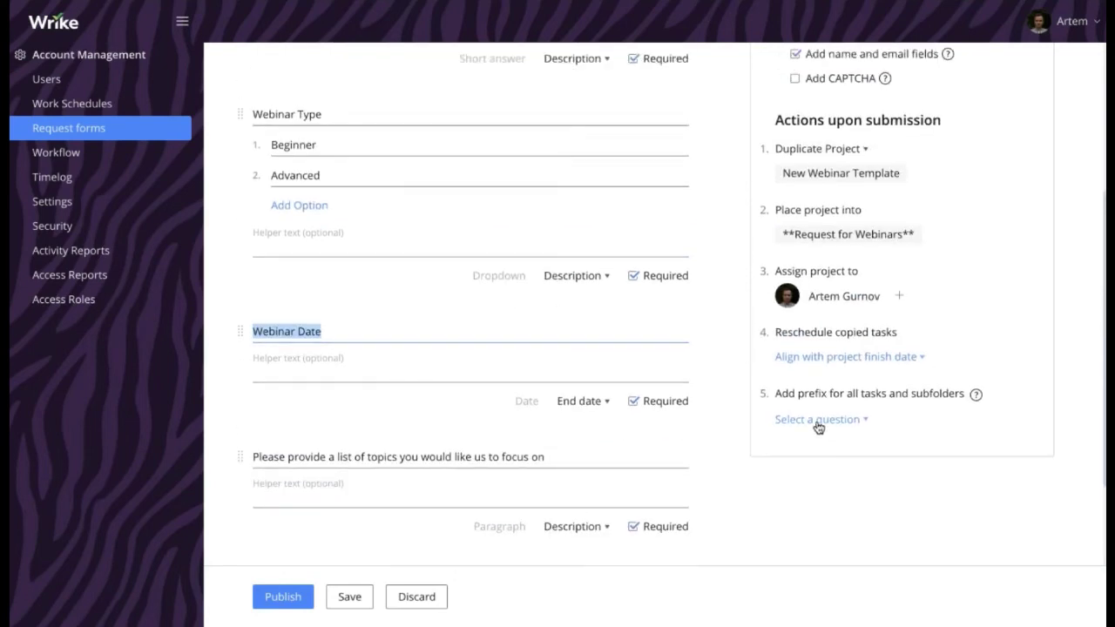
left_click(818, 421)
left_click(720, 448)
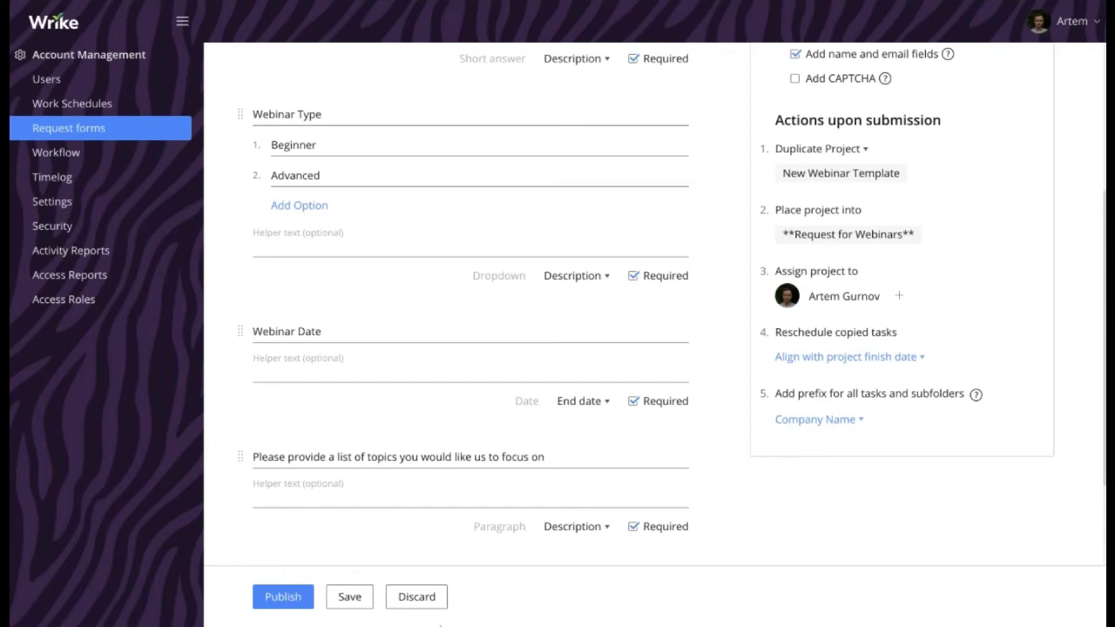
Publish the form, copy its public link and load it in a private window
left_click(281, 595)
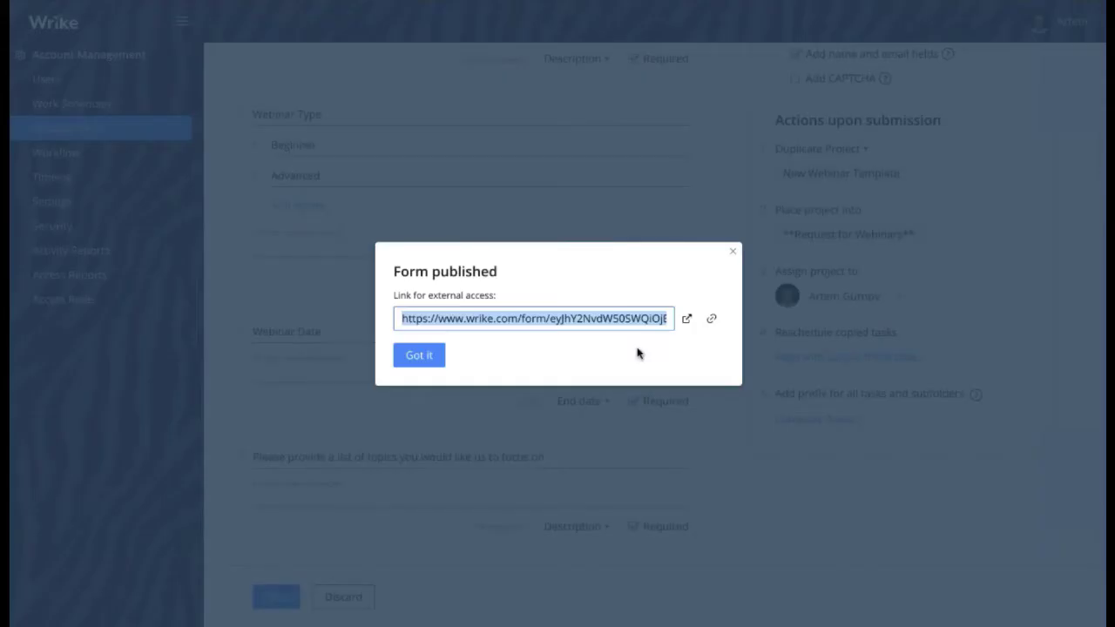
triple_click(608, 324)
left_click(410, 359)
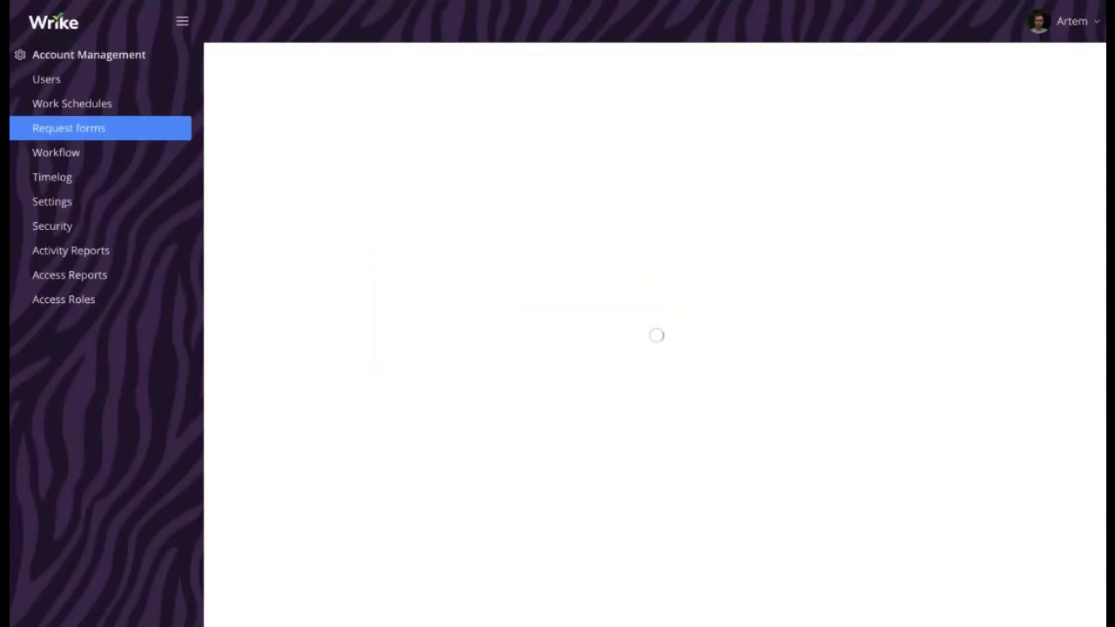
key("super+t")
key("super+v")
key("Return")
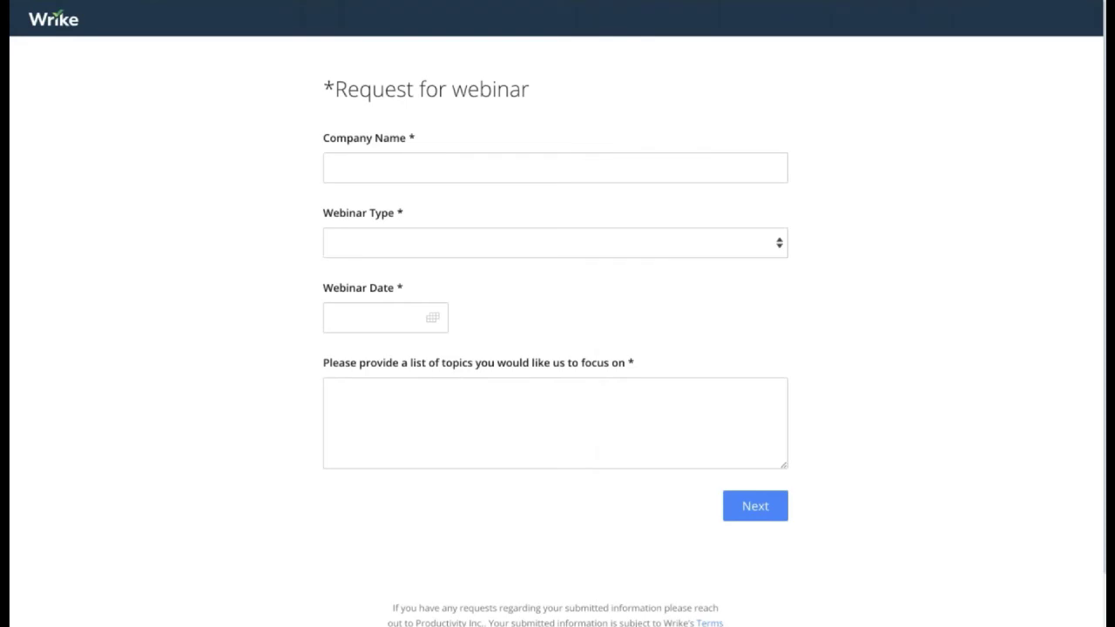
Answer with company Star Inc., Advanced type, 30 May 2019, and topics Dashboards, Reports, Request forms
left_click(545, 162)
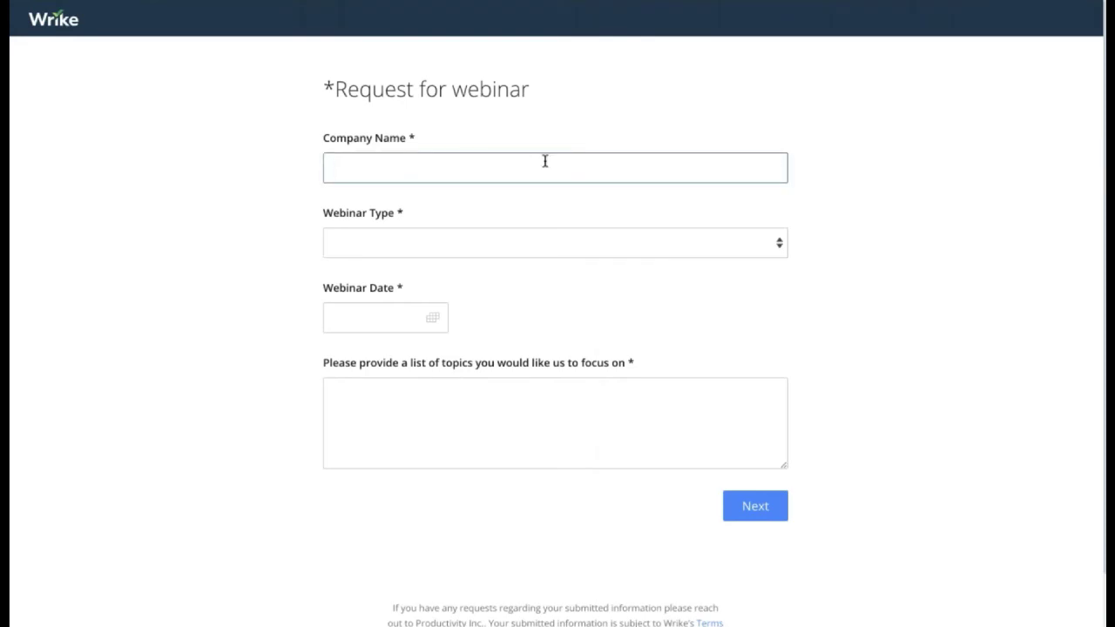
type("Star Inc.")
left_click(402, 243)
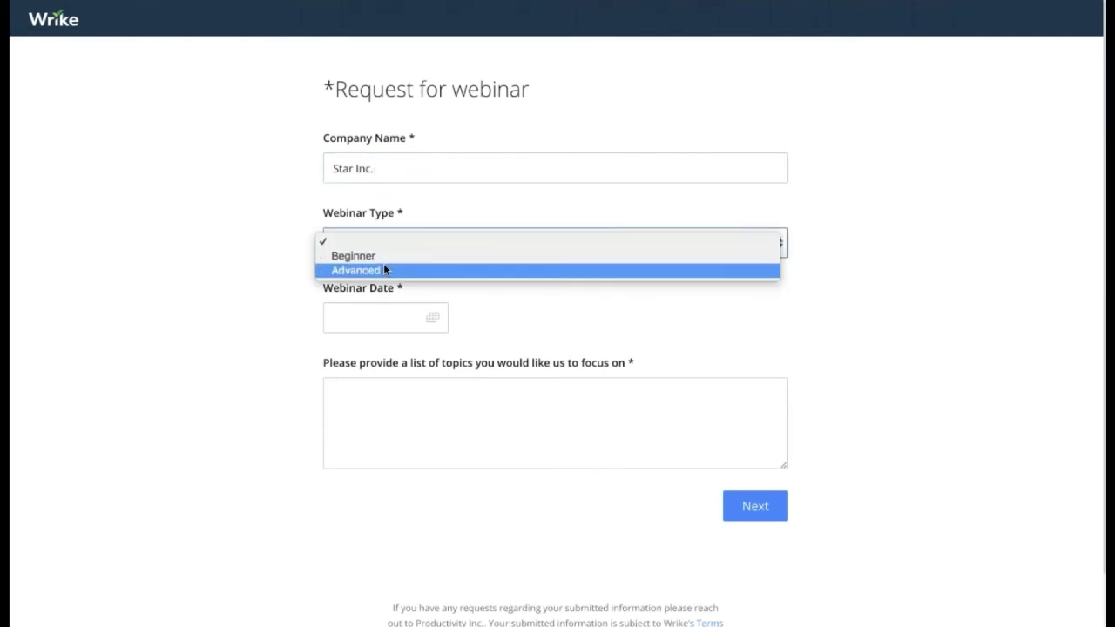
left_click(383, 267)
left_click(418, 326)
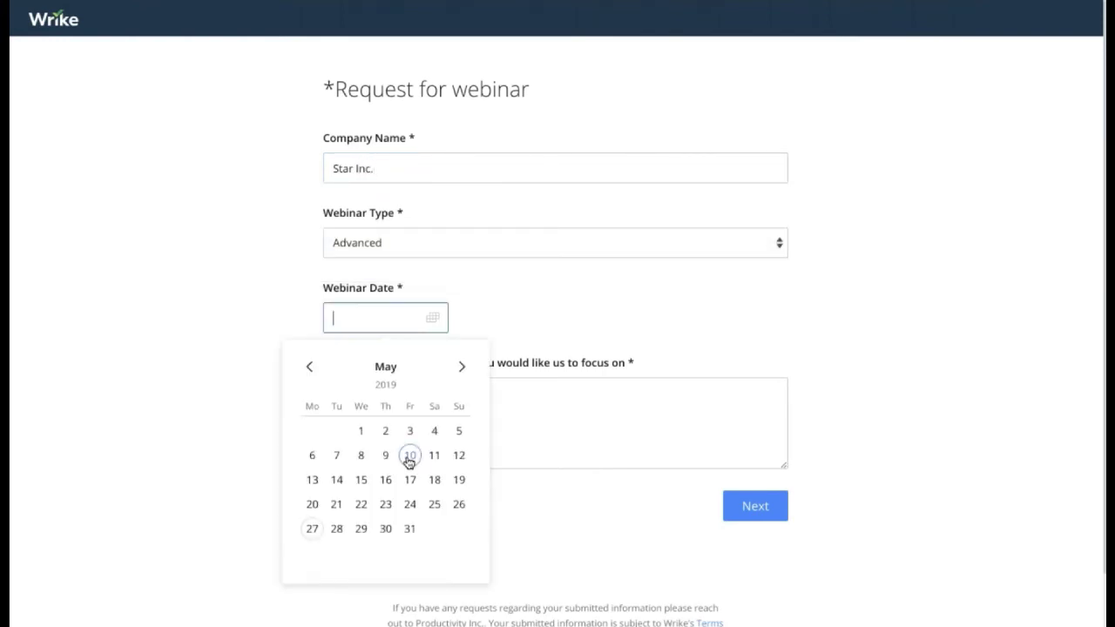
left_click(383, 530)
left_click(447, 437)
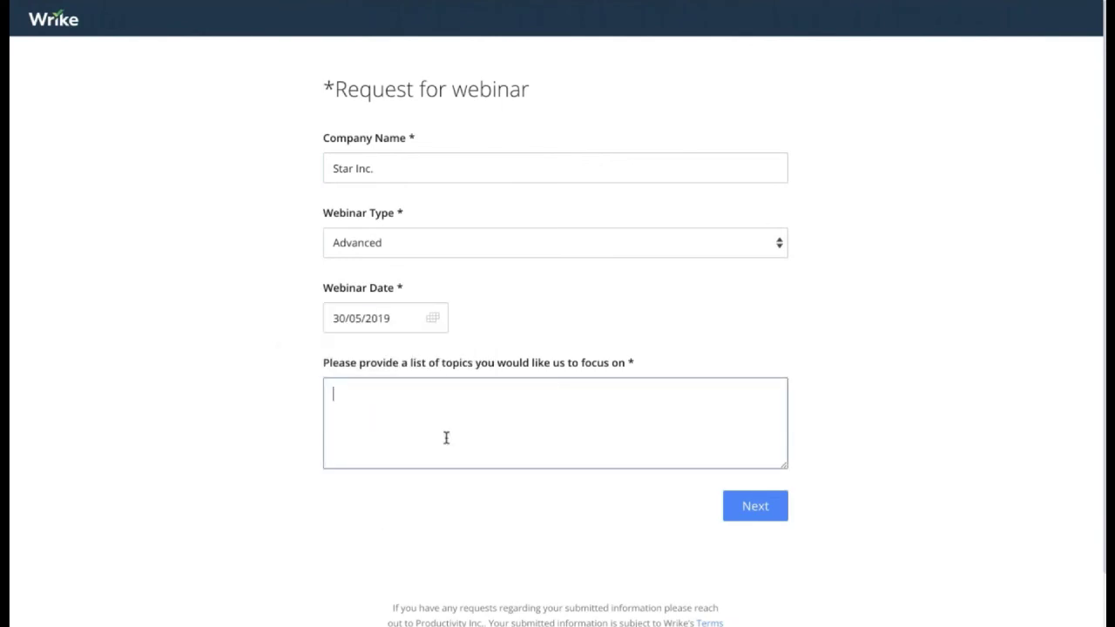
type("- Dashbo")
key("BackSpace")
key("BackSpace")
key("BackSpace")
type("hboards")
key("Return")
type("- Reports")
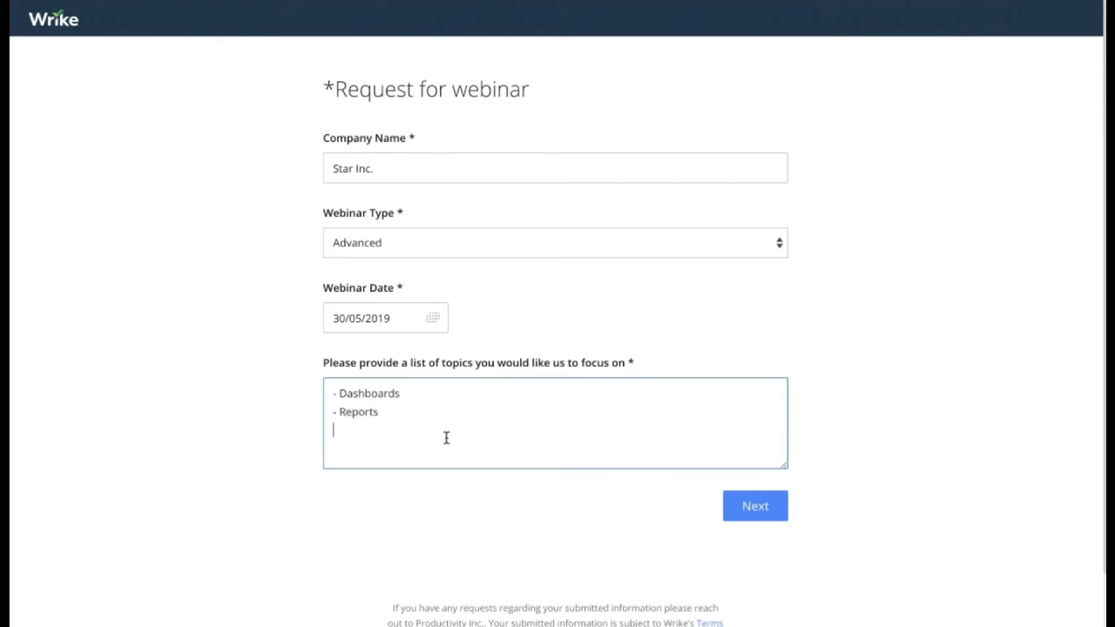
type("- Request forms")
Enter the contact's name and e-mail address and submit the request
left_click(754, 507)
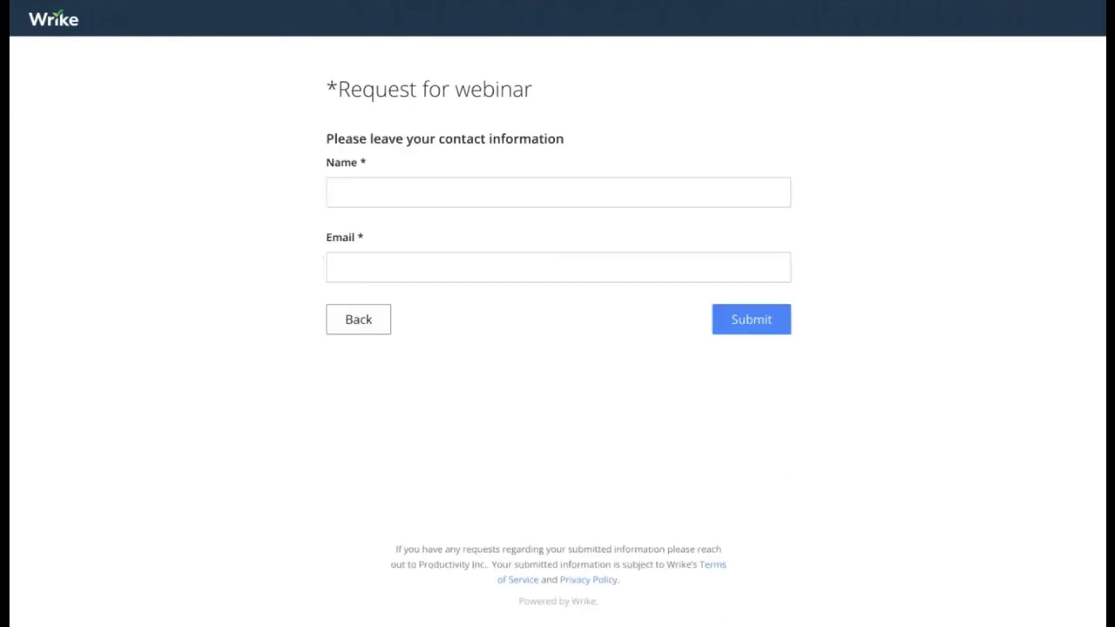
left_click(455, 198)
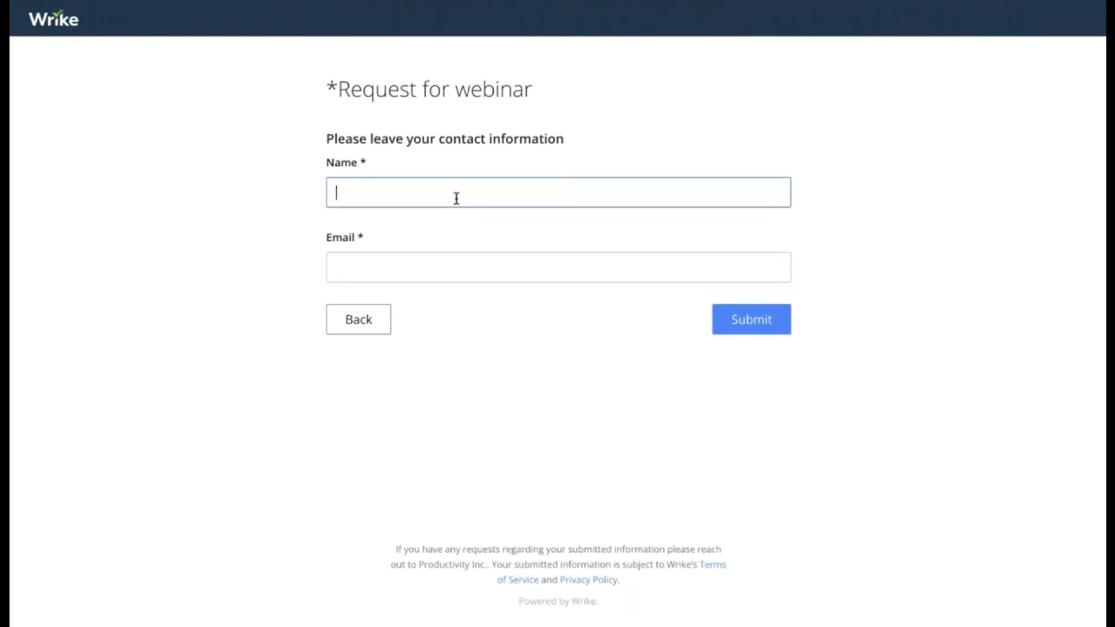
type("Artem")
key("Tab")
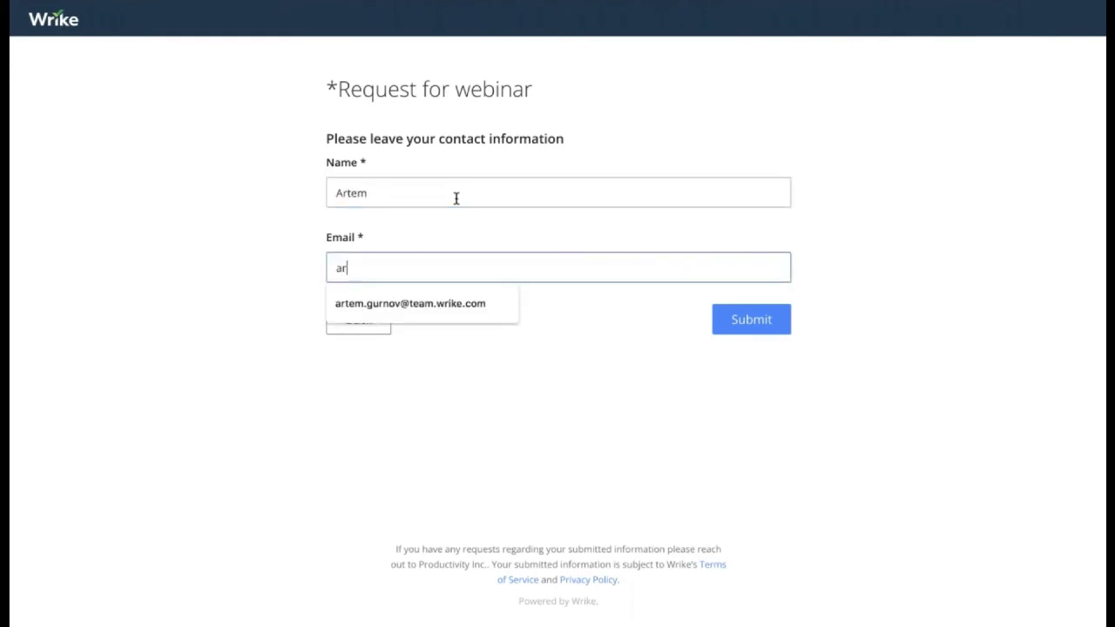
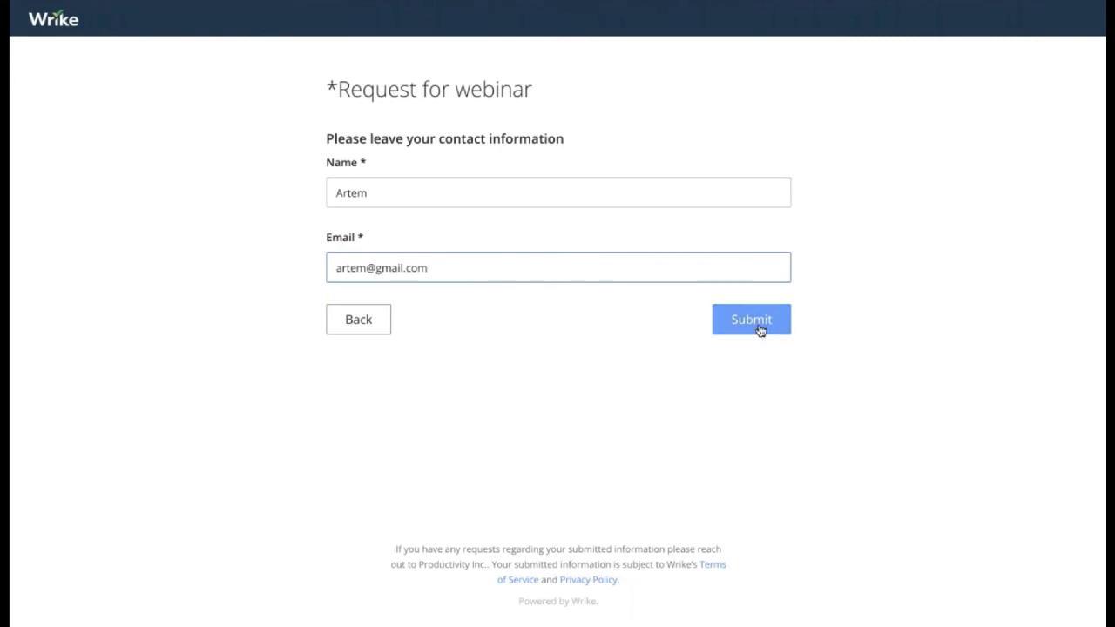
left_click(754, 322)
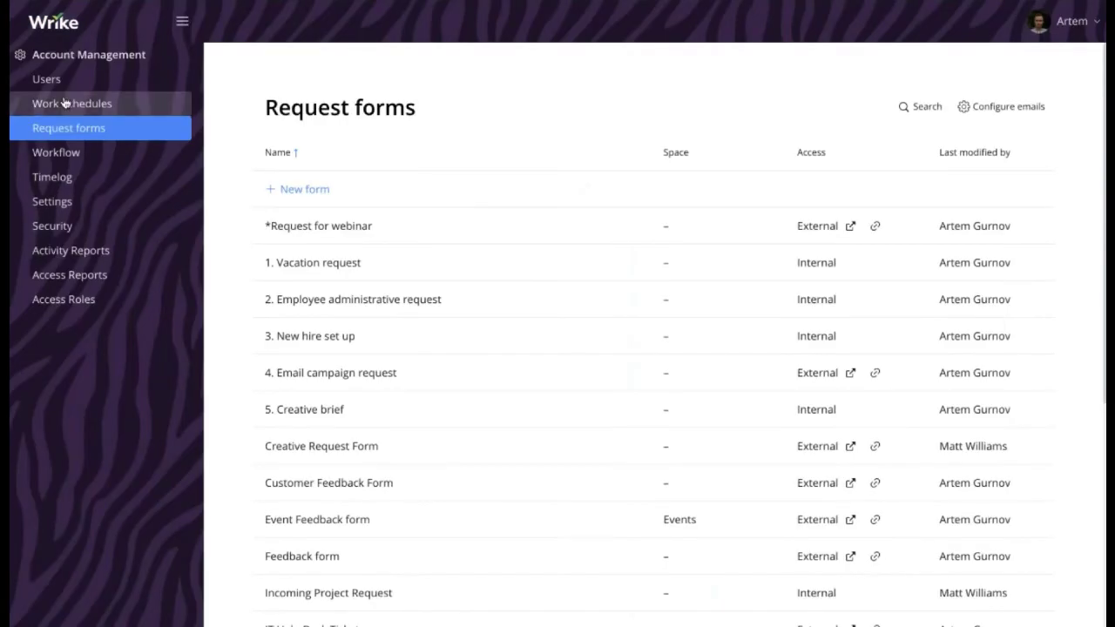
Back in the workspace, expand DEMO STRUCTURE > b. Departments > Marketing > Request for Webinars
left_click(50, 77)
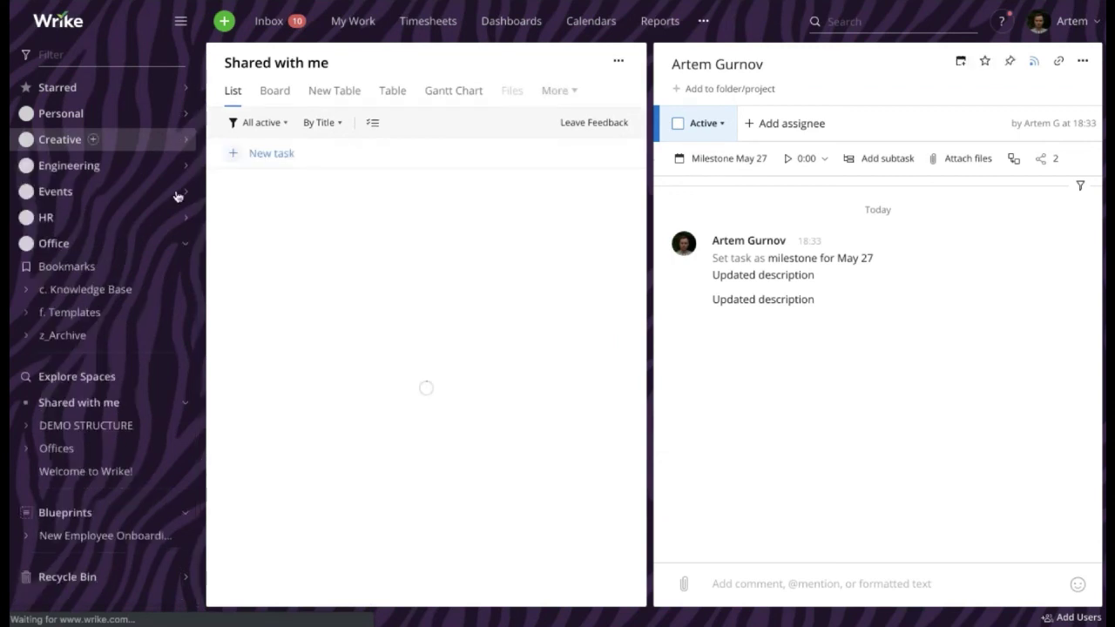
left_click(27, 426)
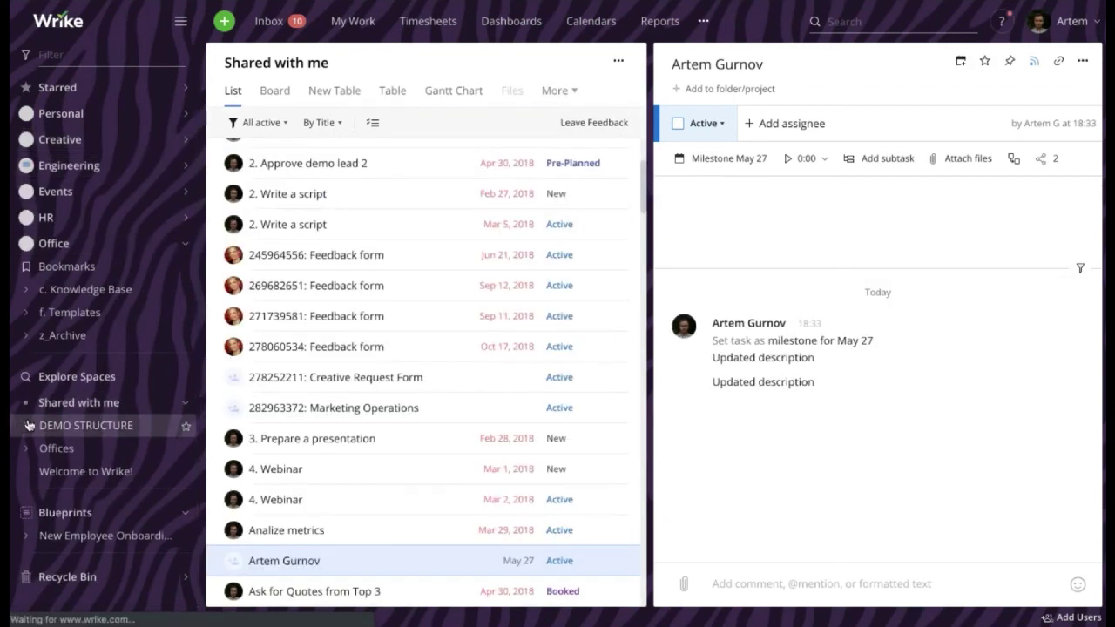
scroll(28, 428, "down", 3)
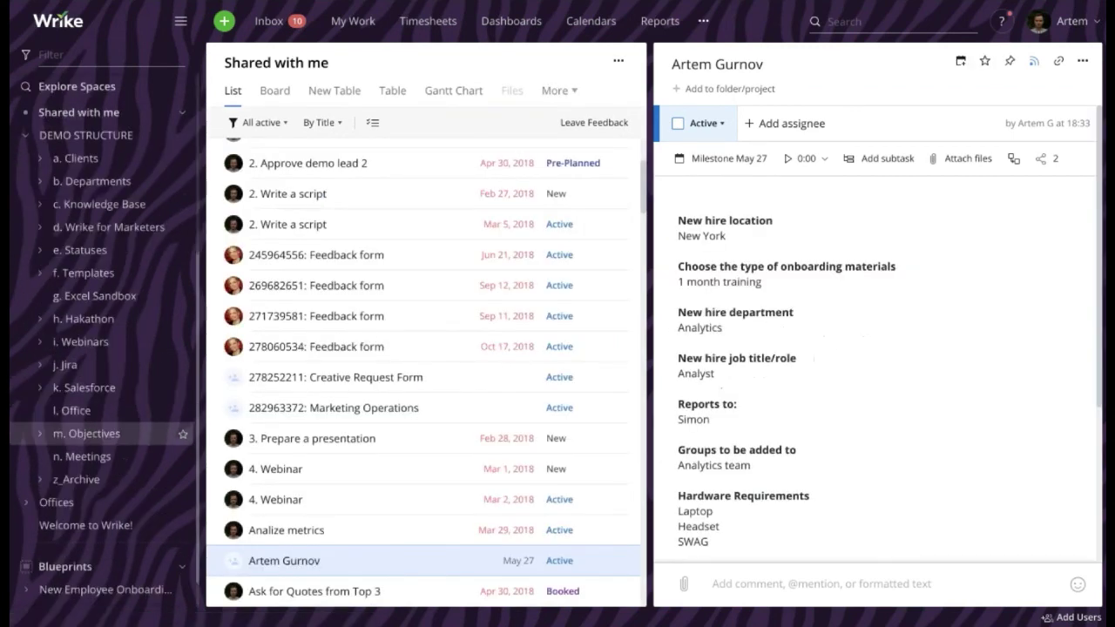
left_click(39, 181)
left_click(53, 296)
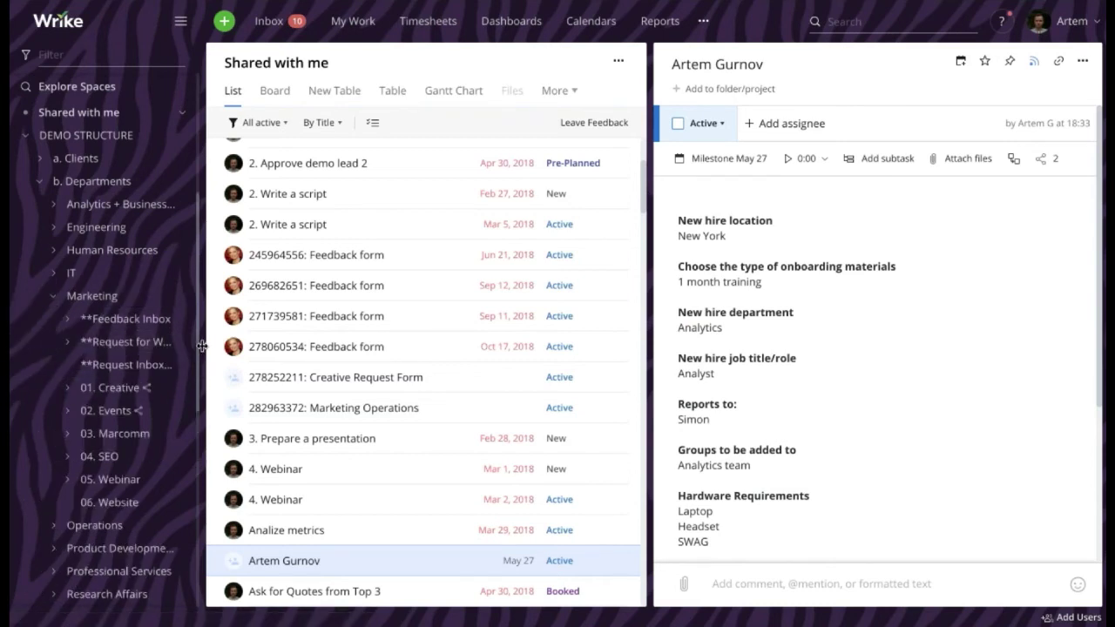
left_click_drag(205, 347, 255, 346)
left_click(74, 342)
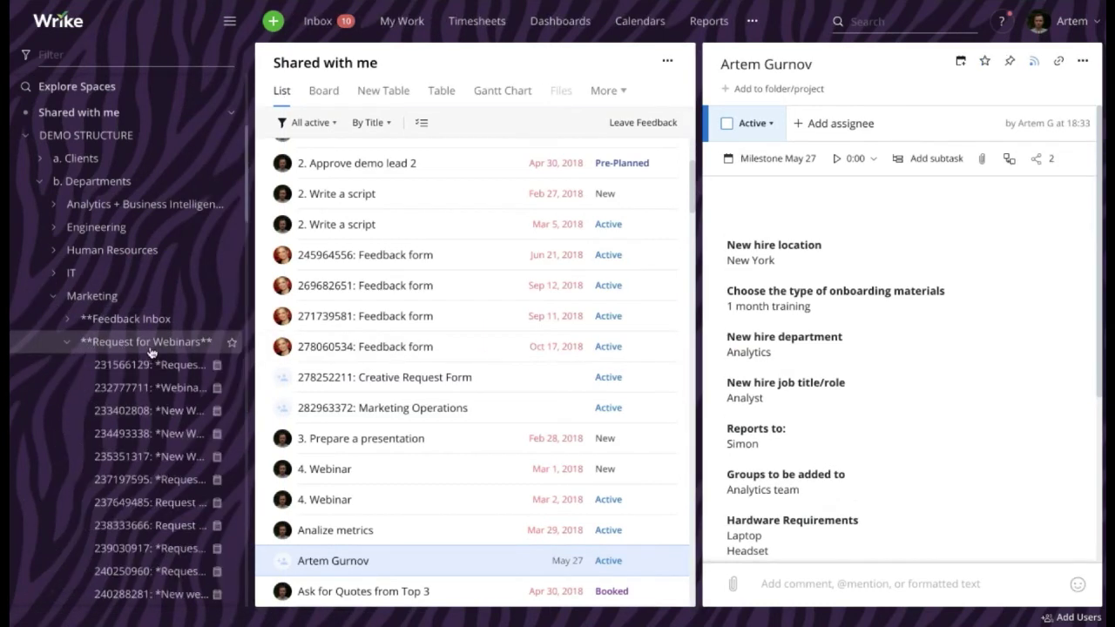
scroll(166, 347, "down", 5)
scroll(166, 347, "down", 10)
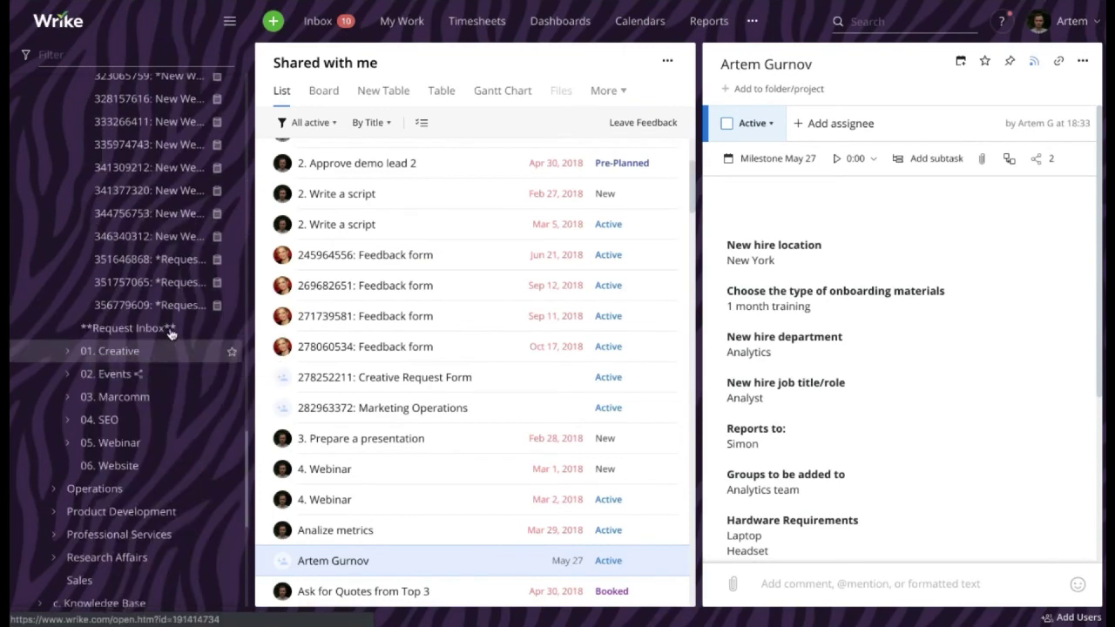
Open the newest *Request for webinar project and review the Star Inc. answers in its description
left_click(165, 307)
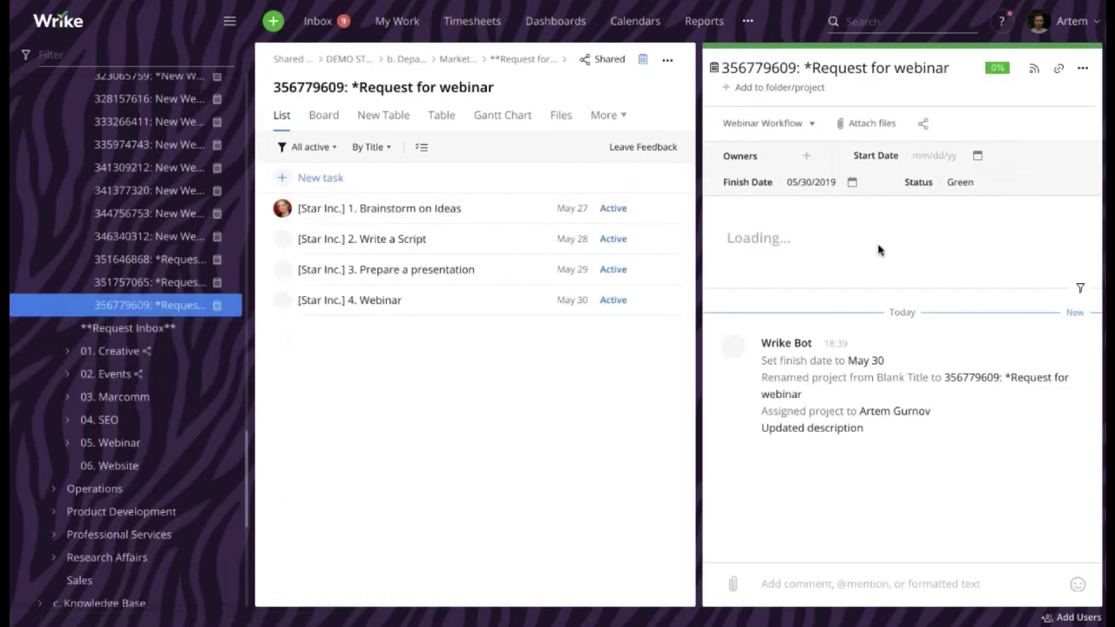
scroll(859, 259, "down", 3)
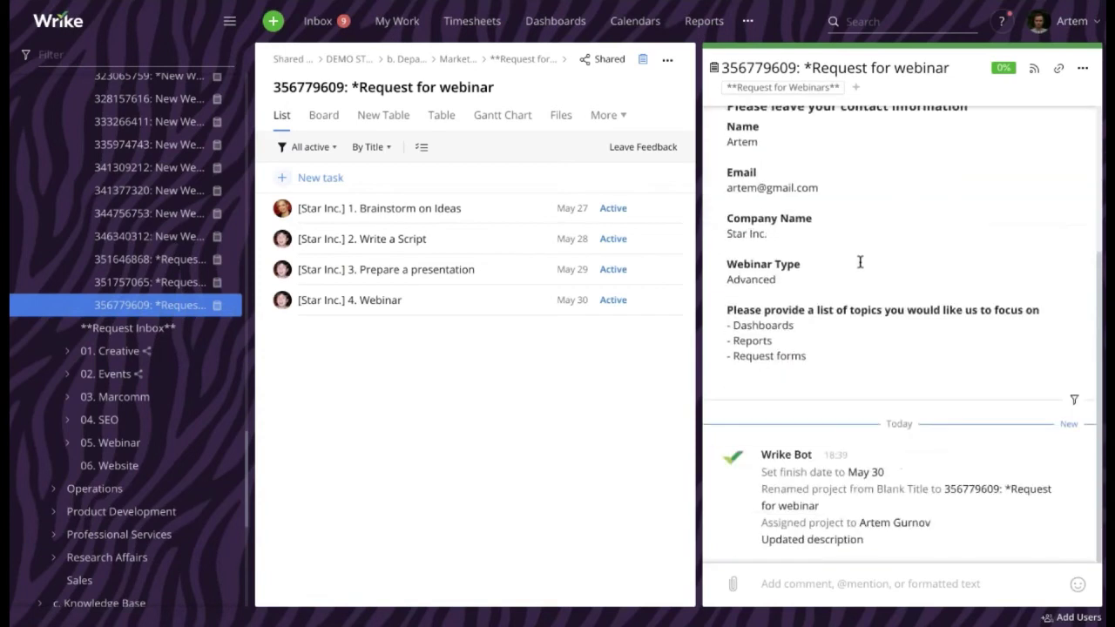
scroll(786, 128, "up", 3)
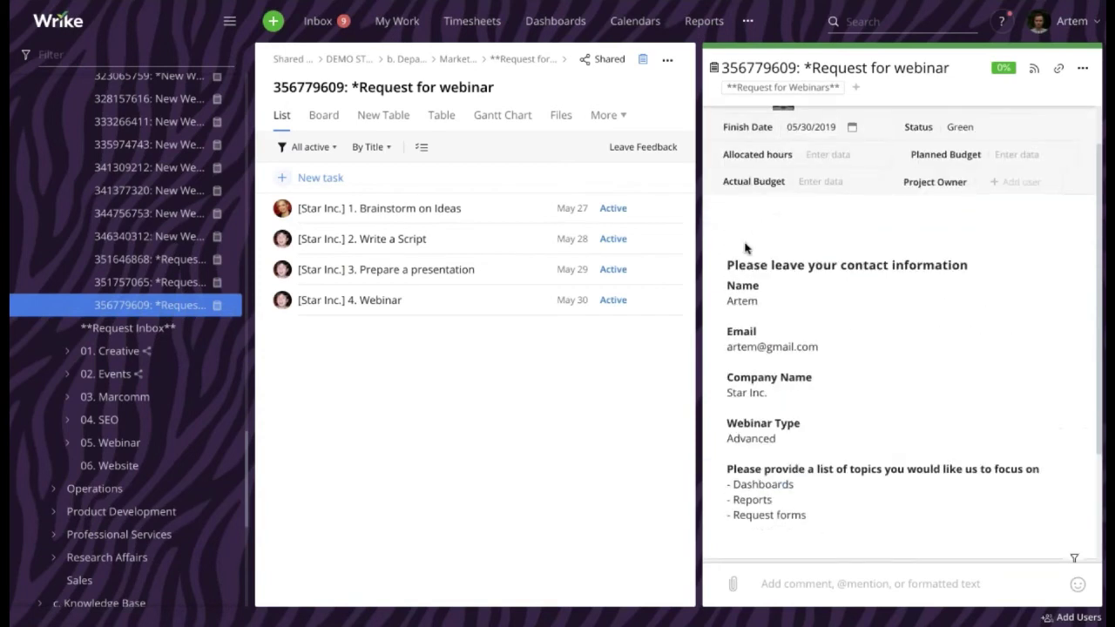
left_click_drag(724, 264, 981, 514)
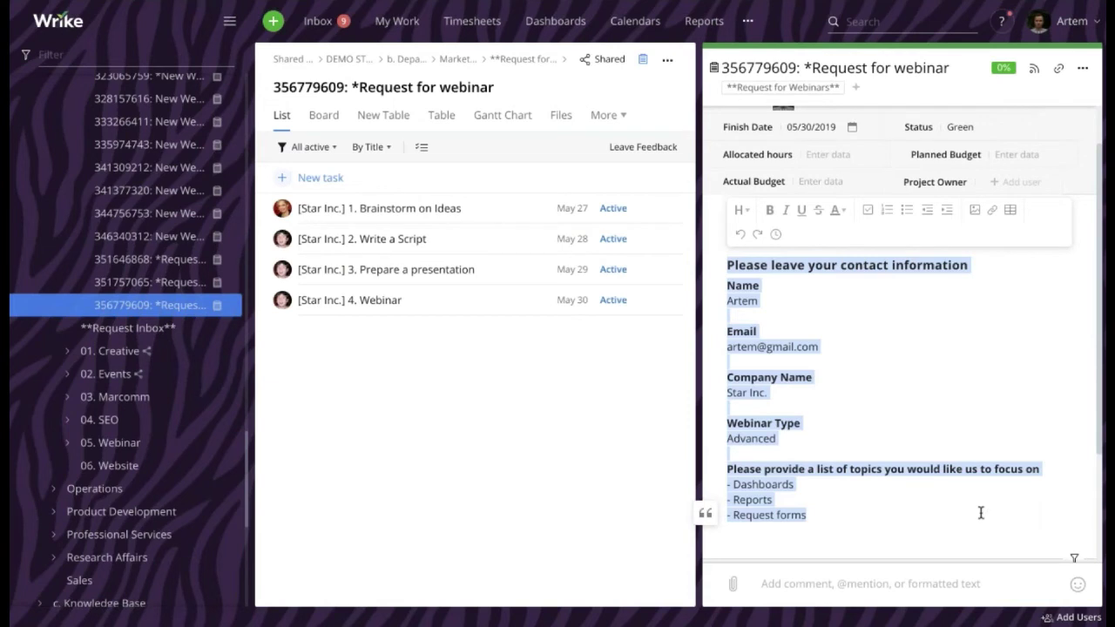
left_click(981, 513)
scroll(949, 444, "up", 1)
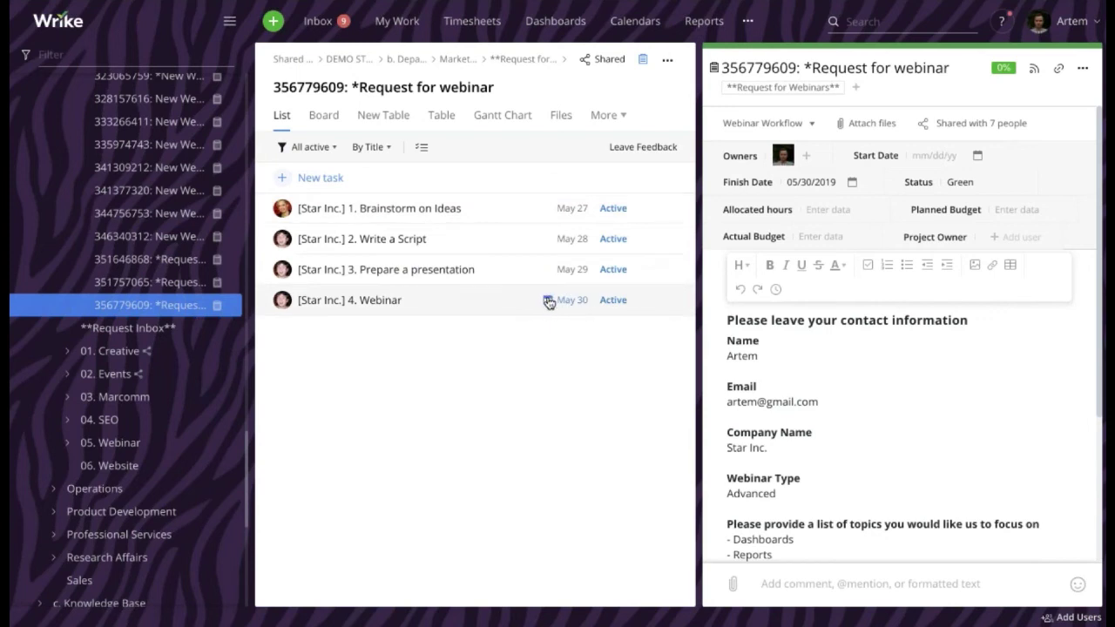
double_click(730, 448)
left_click_drag(785, 448, 789, 449)
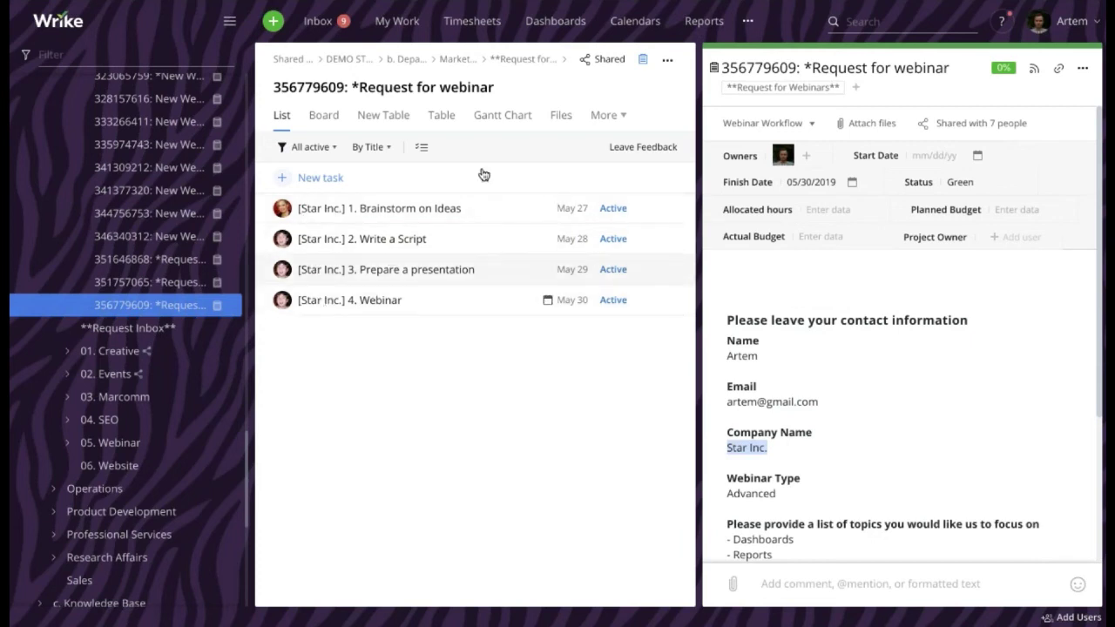
View the project's tasks in the Gantt Chart by weeks, then return to List view
left_click(503, 122)
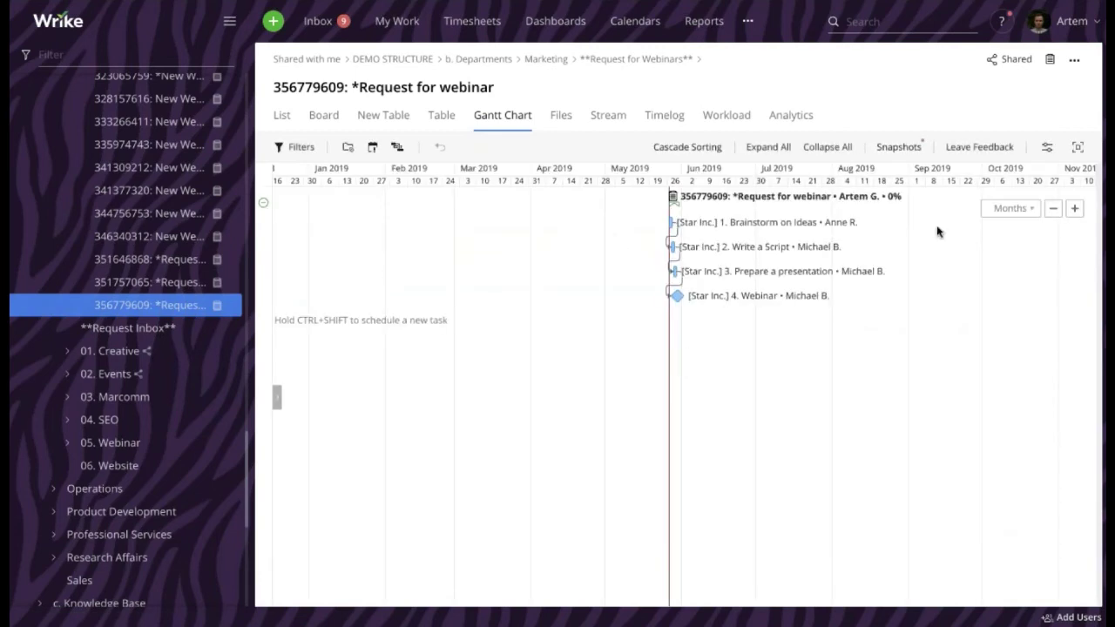
left_click(1072, 209)
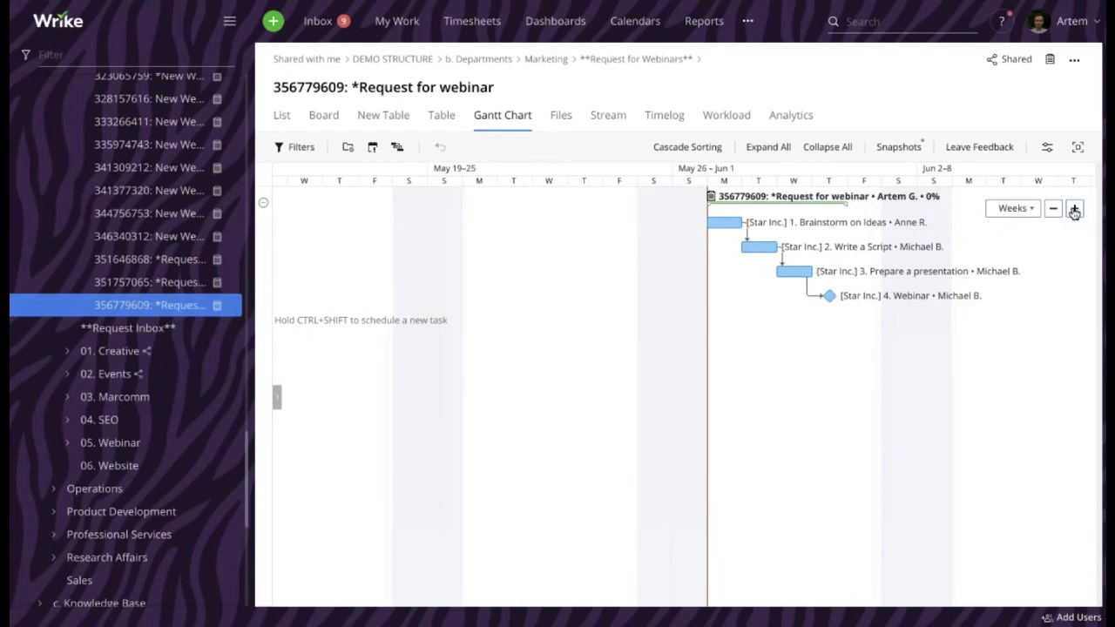
left_click(277, 126)
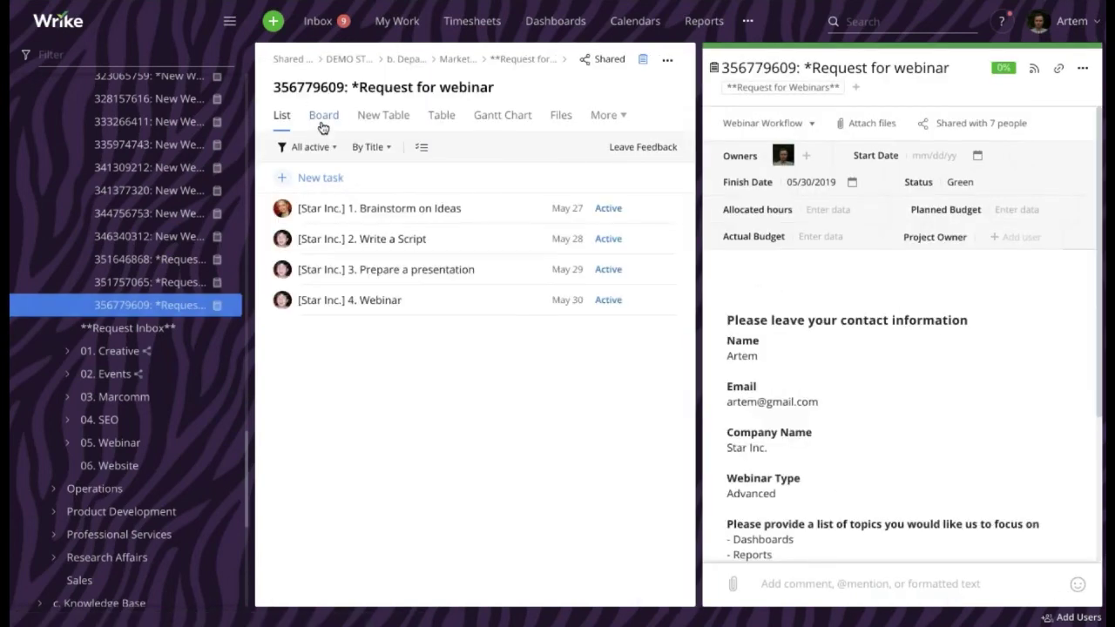
Start a new *Request for webinar request form and collapse Shared with me in the sidebar
left_click(273, 21)
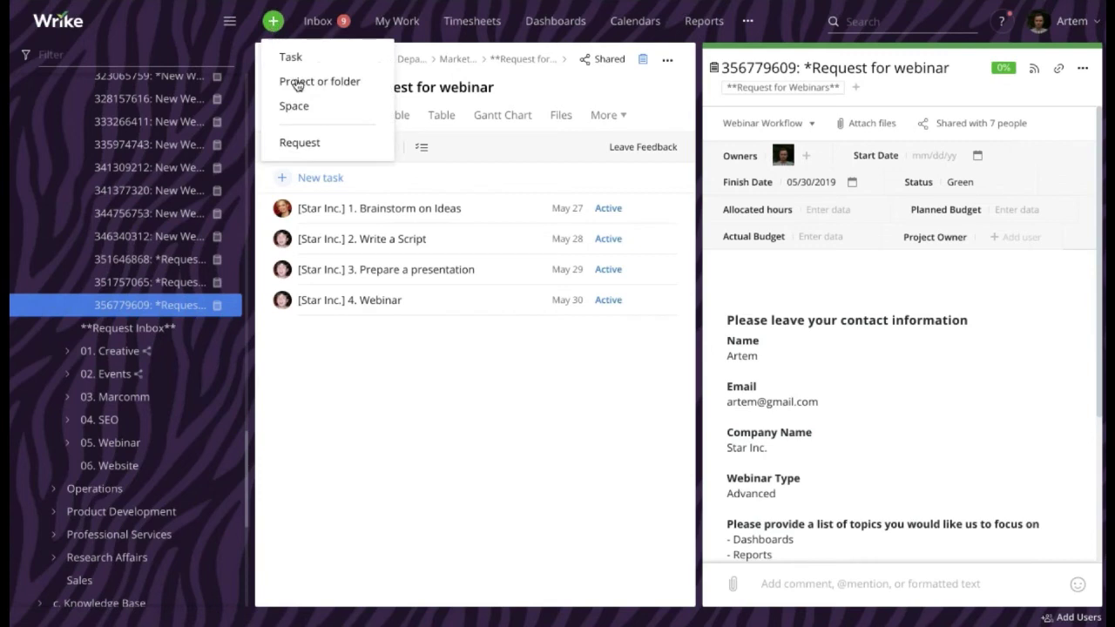
left_click(302, 145)
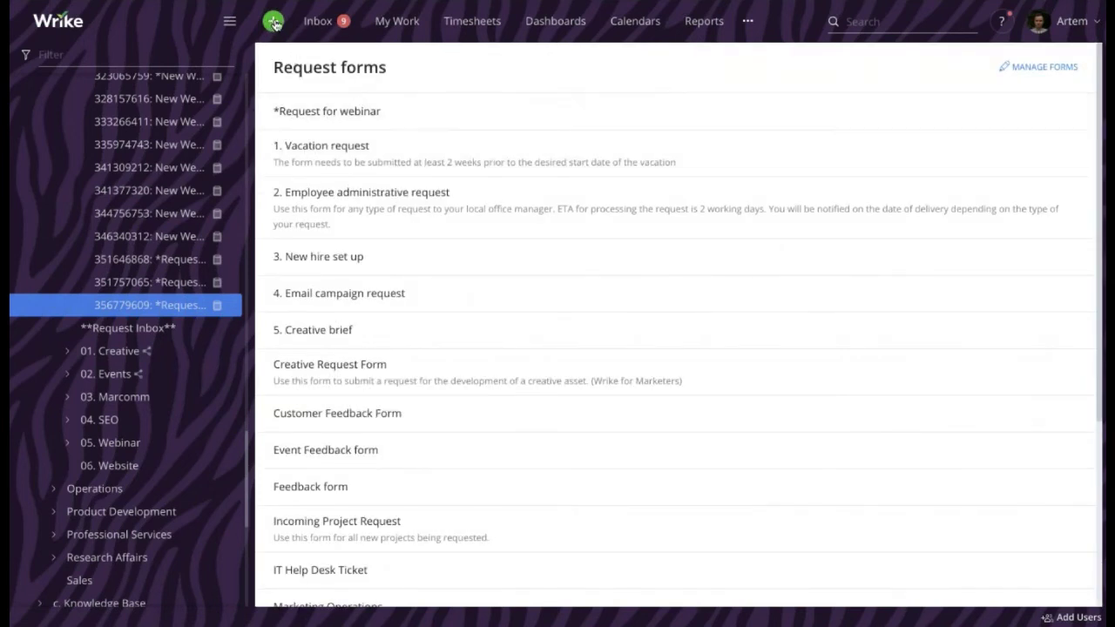
left_click(322, 122)
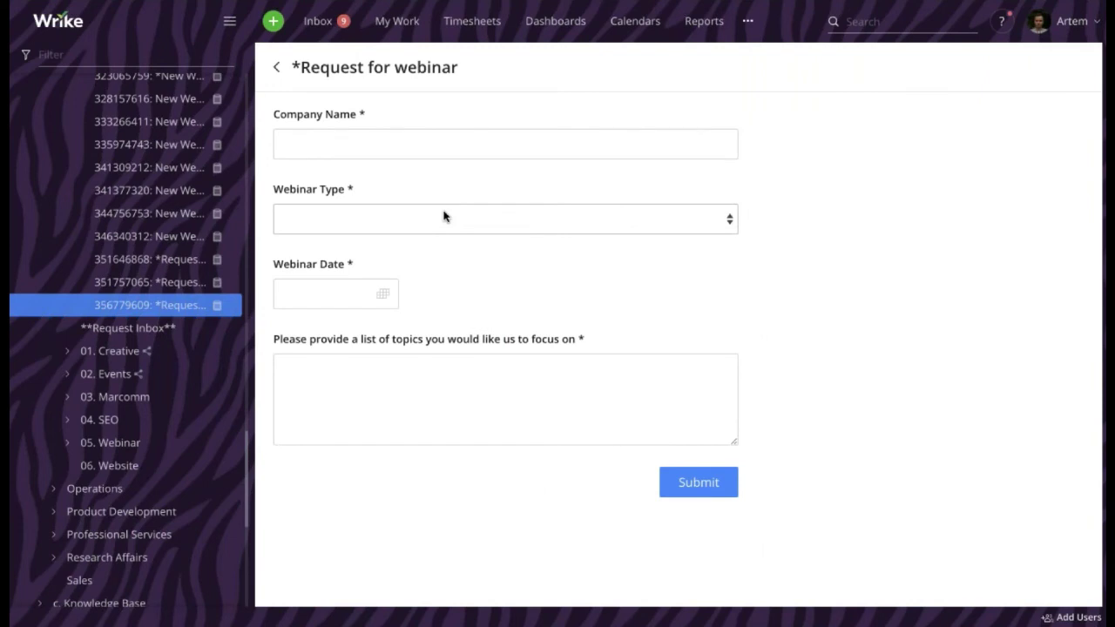
scroll(187, 244, "up", 15)
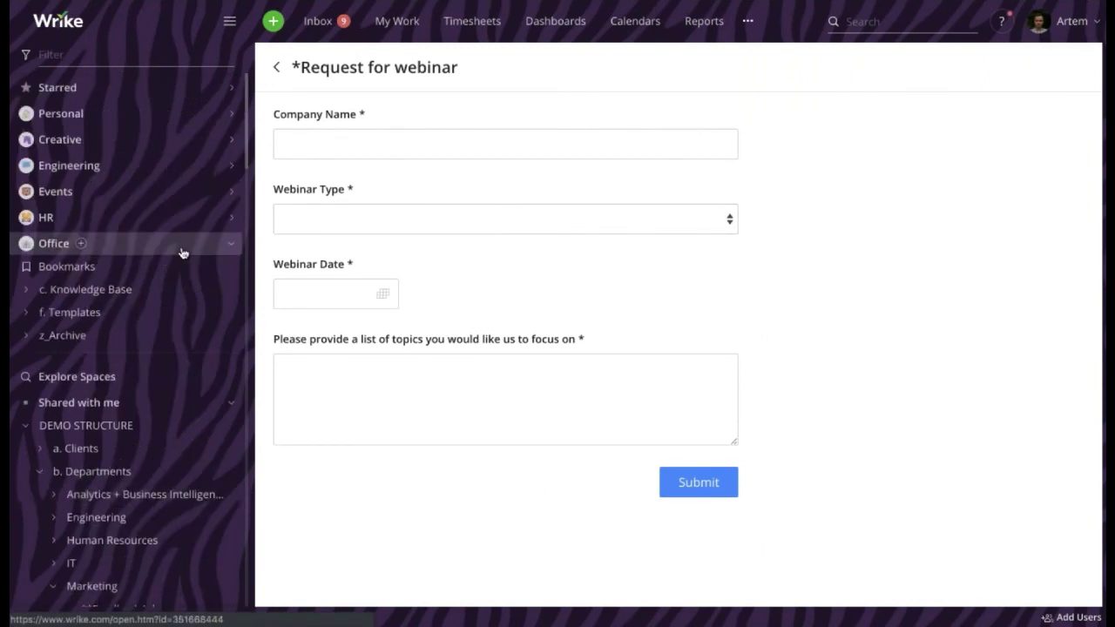
left_click(225, 406)
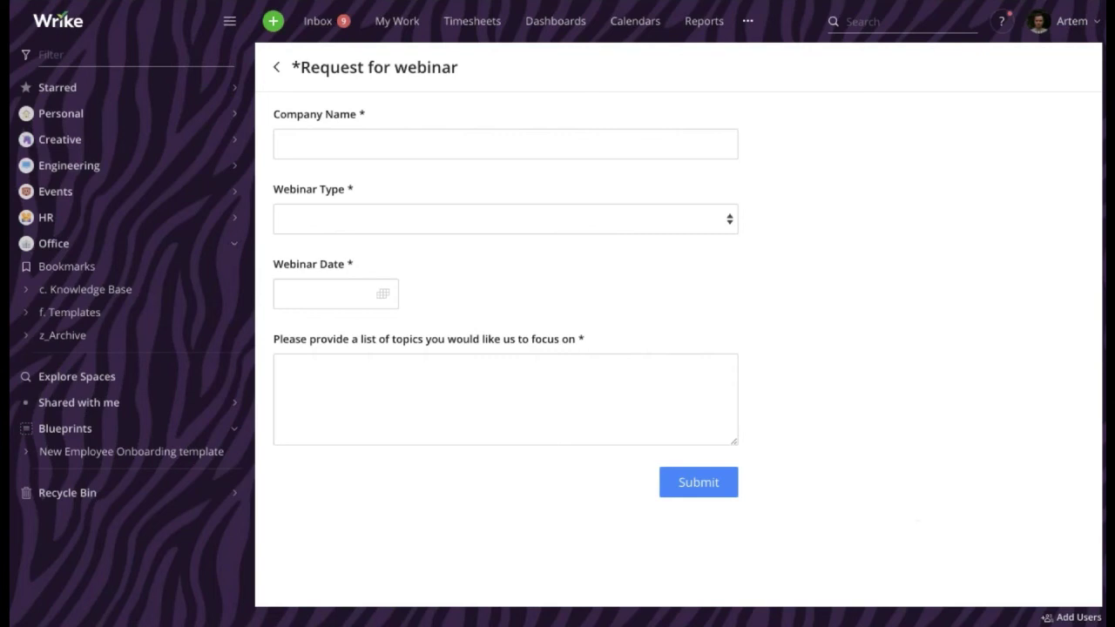
left_click(1074, 616)
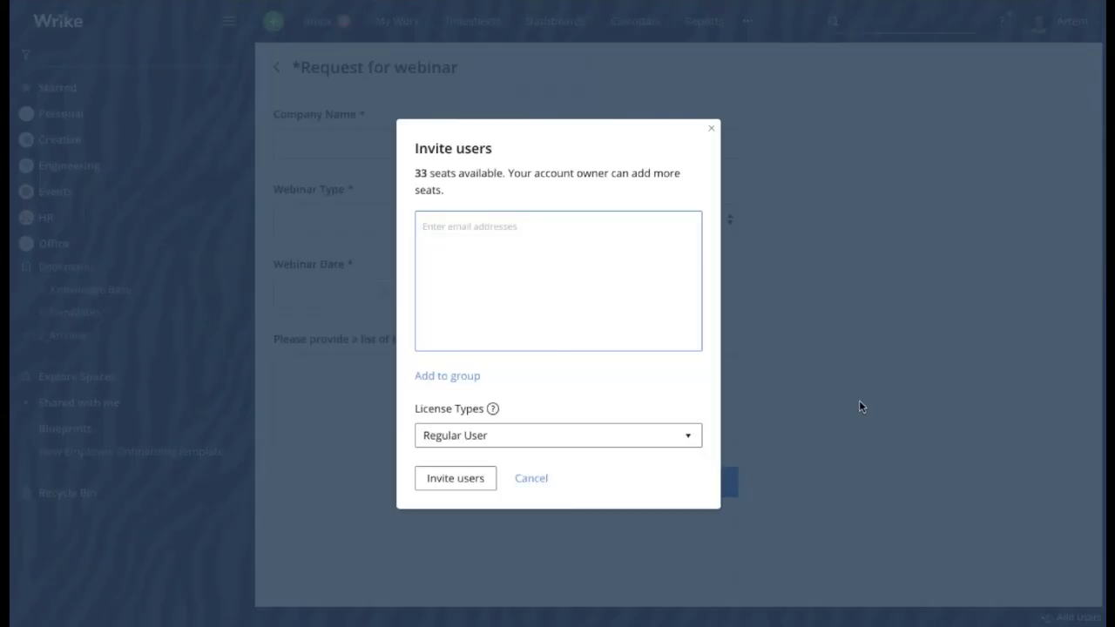
type("user@gmail.com")
left_click(574, 441)
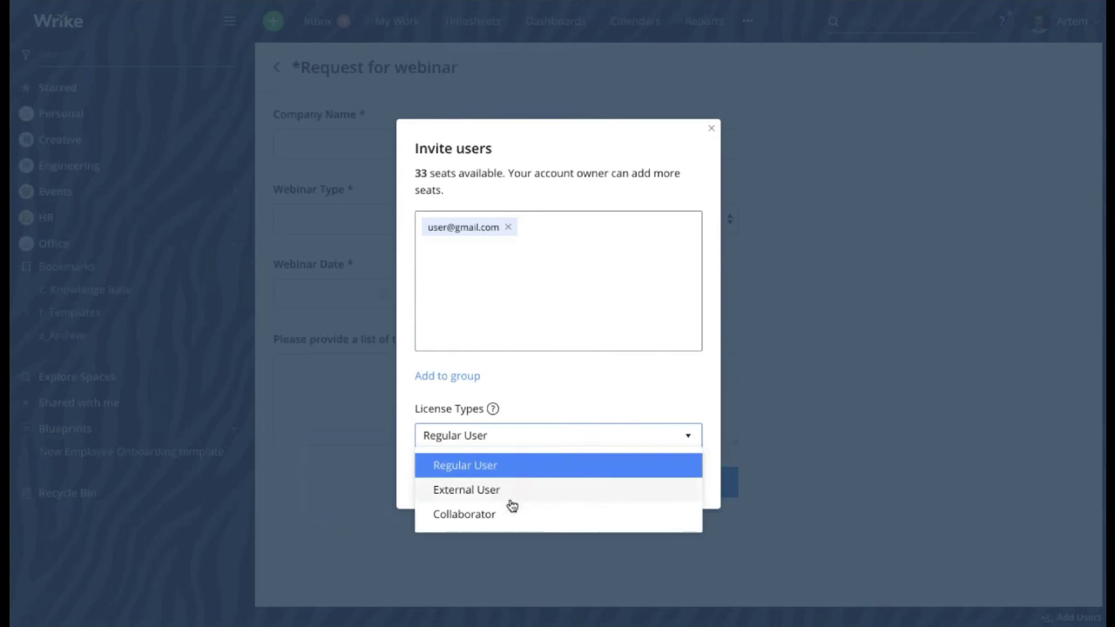
left_click(573, 406)
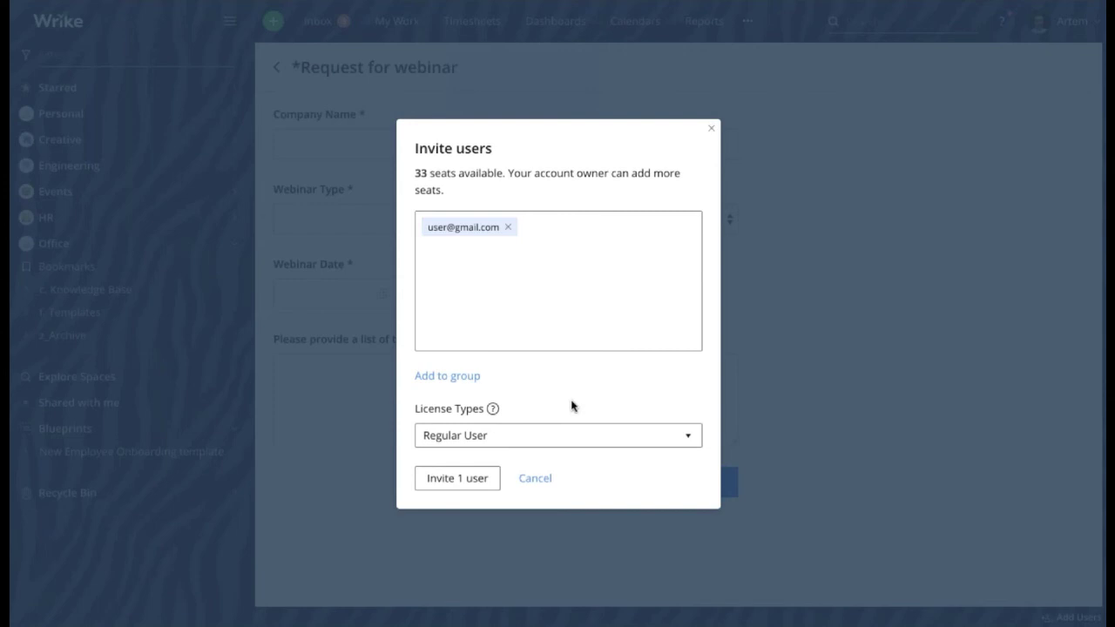
left_click(521, 436)
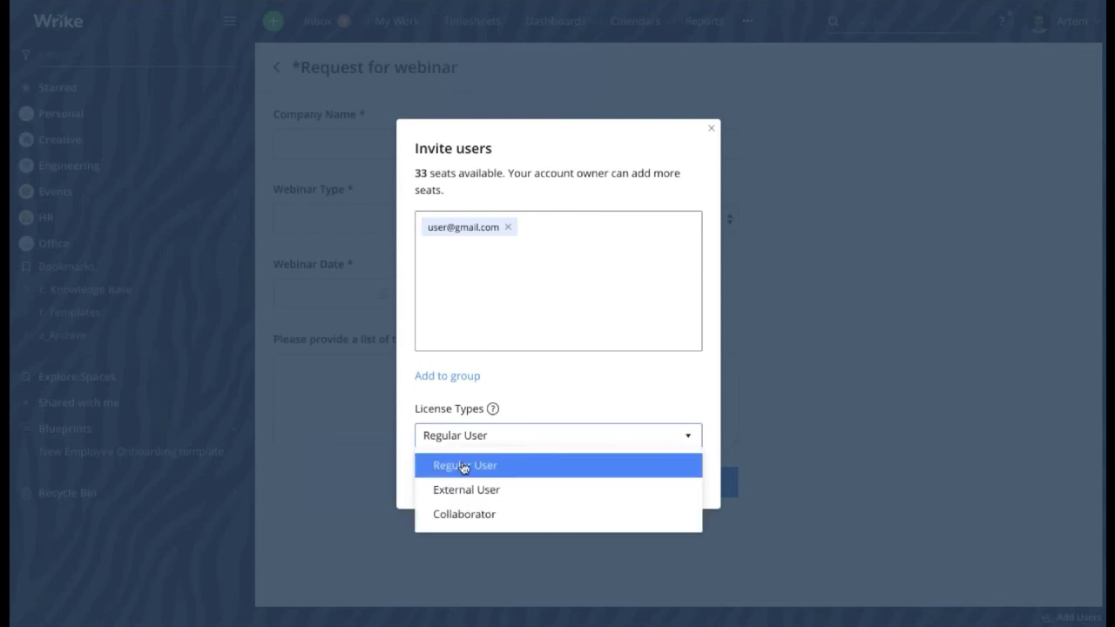
left_click(545, 413)
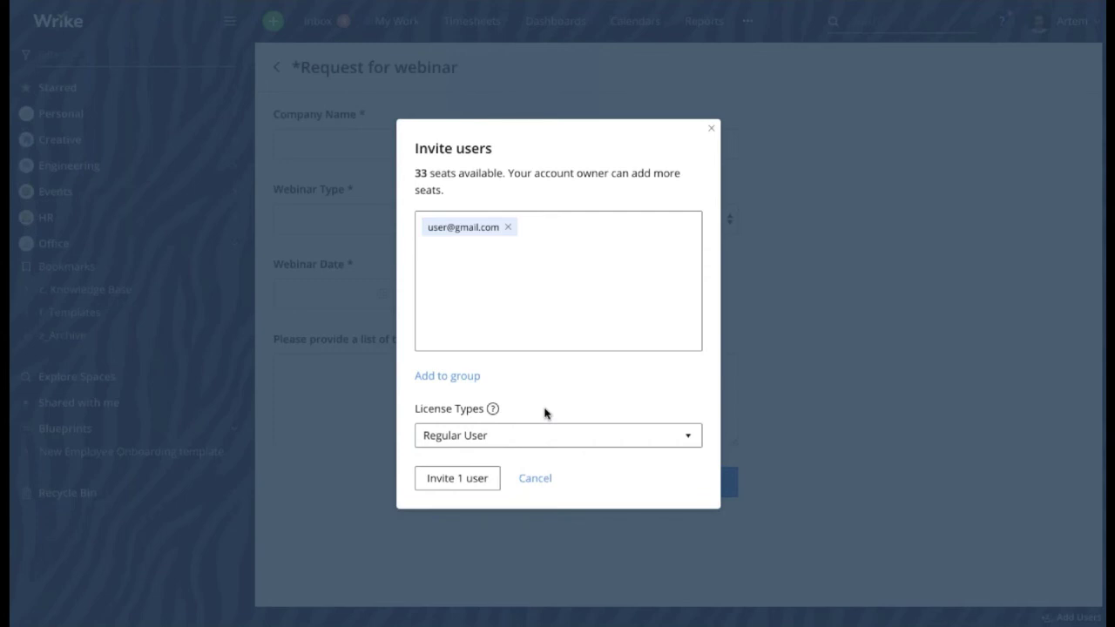
left_click(517, 451)
left_click(471, 514)
left_click(452, 377)
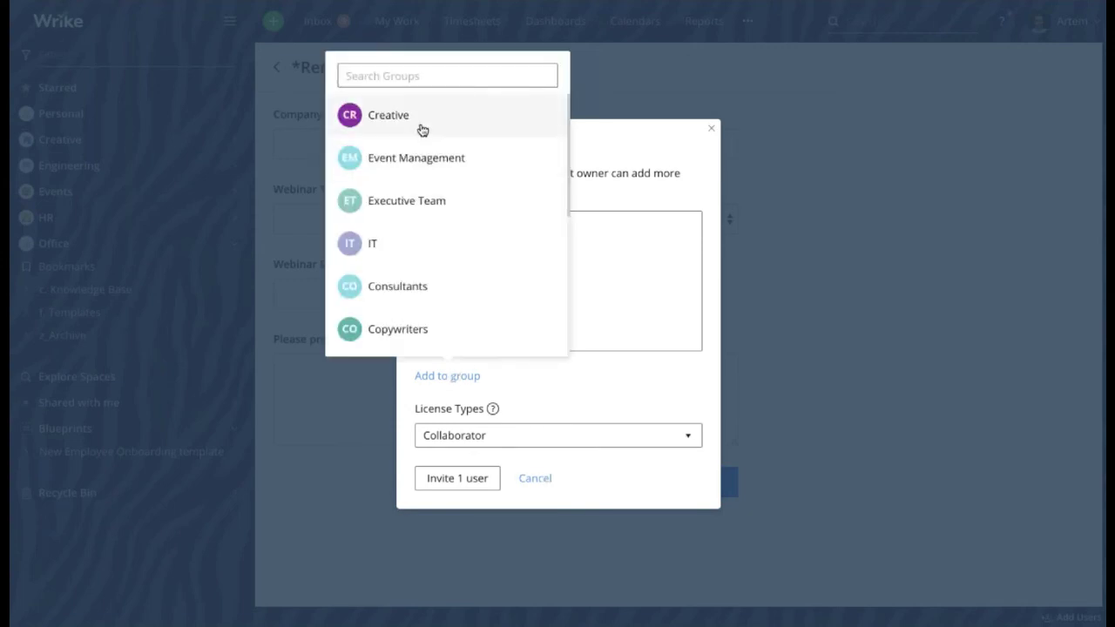
left_click(608, 403)
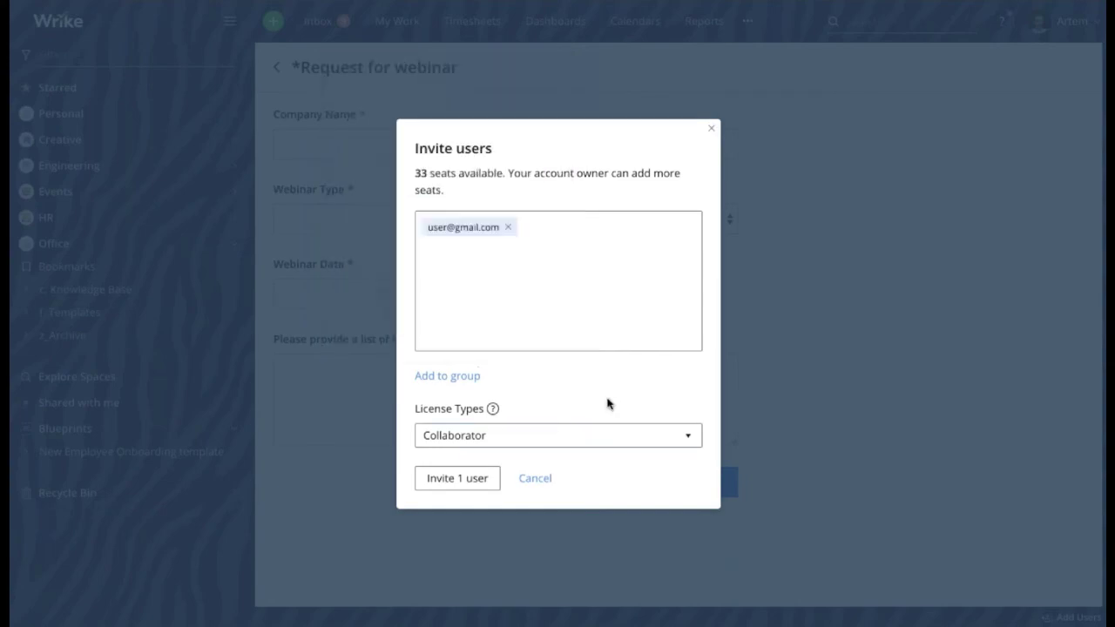
left_click(537, 479)
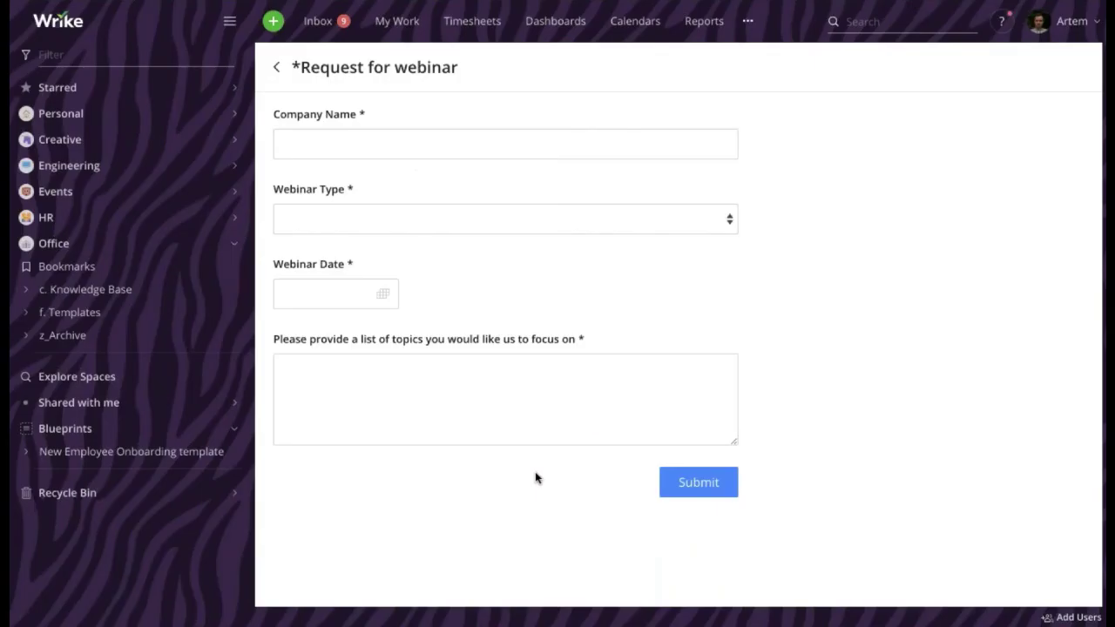
left_click(1067, 28)
Review the 23 users and their groups in Account management, then return to the workspace
left_click(968, 168)
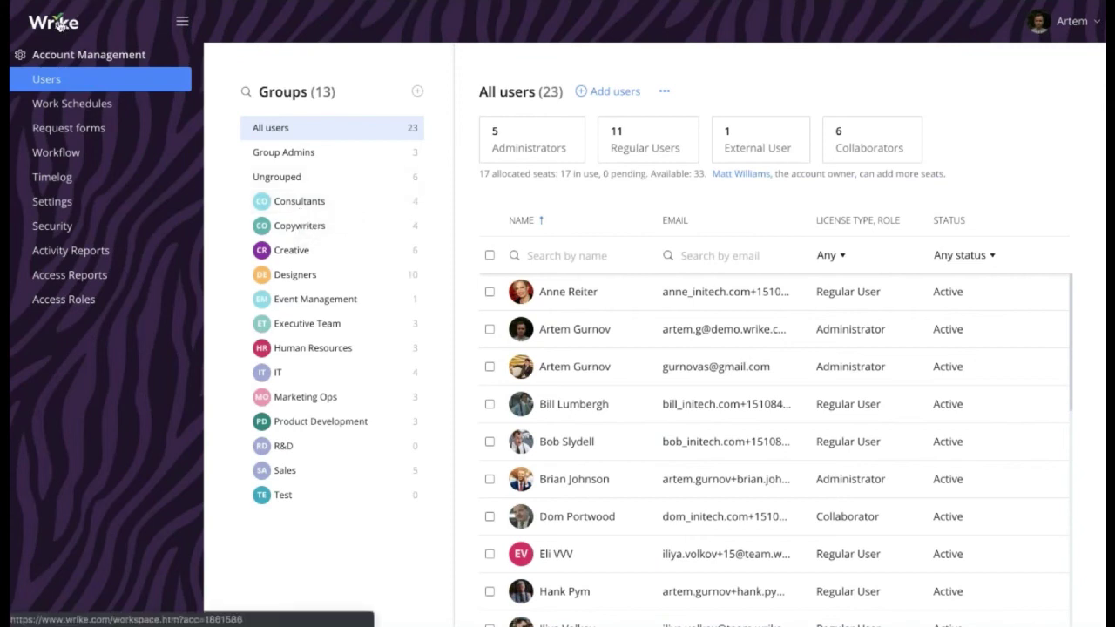
left_click(154, 110)
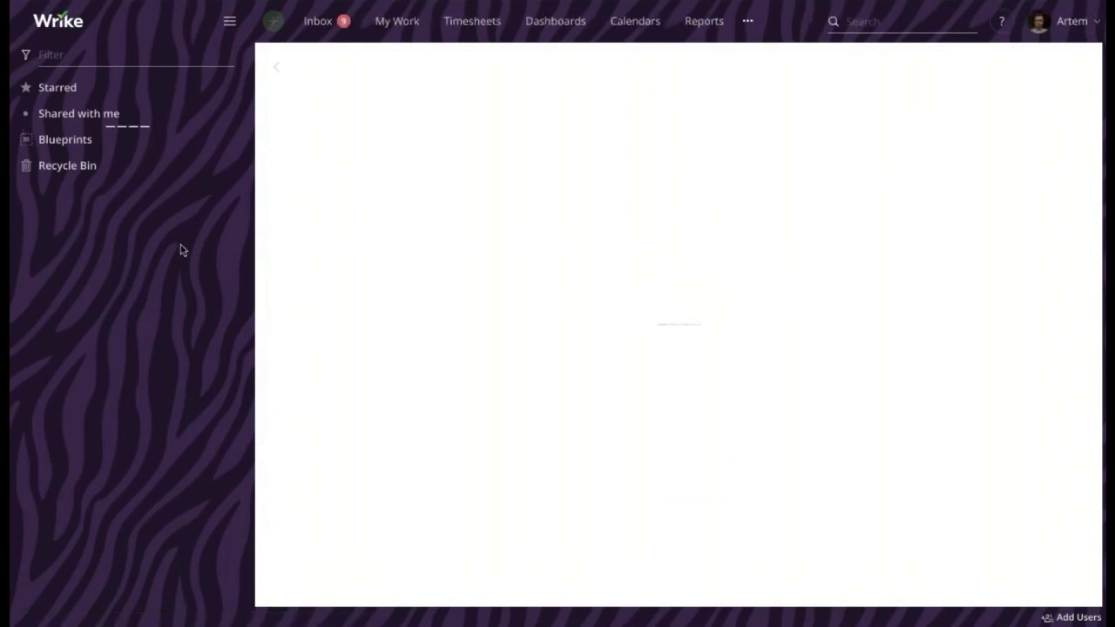
Open the b. Urgent folder and its Cereal Banner Ad task '2. Initial Work'
left_click(66, 209)
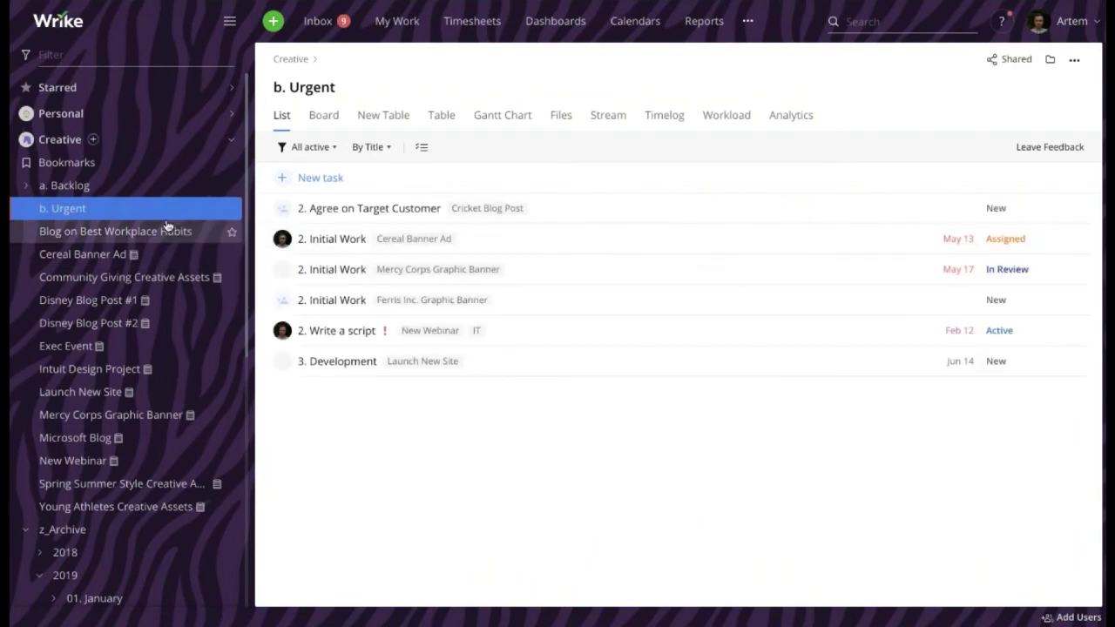
left_click(627, 239)
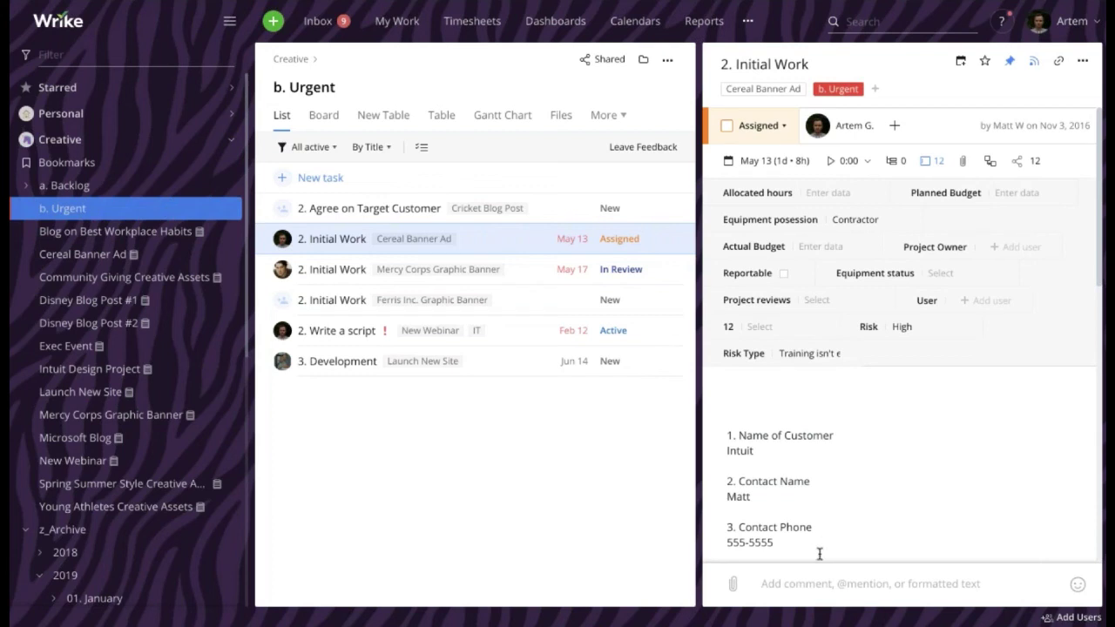
left_click(797, 579)
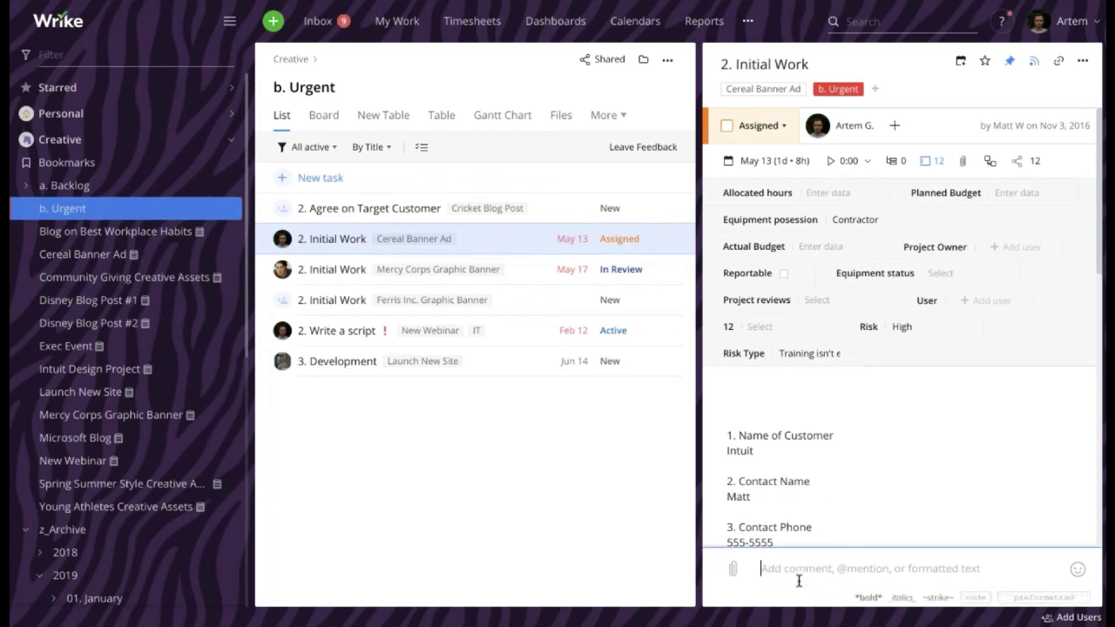
type("@cre")
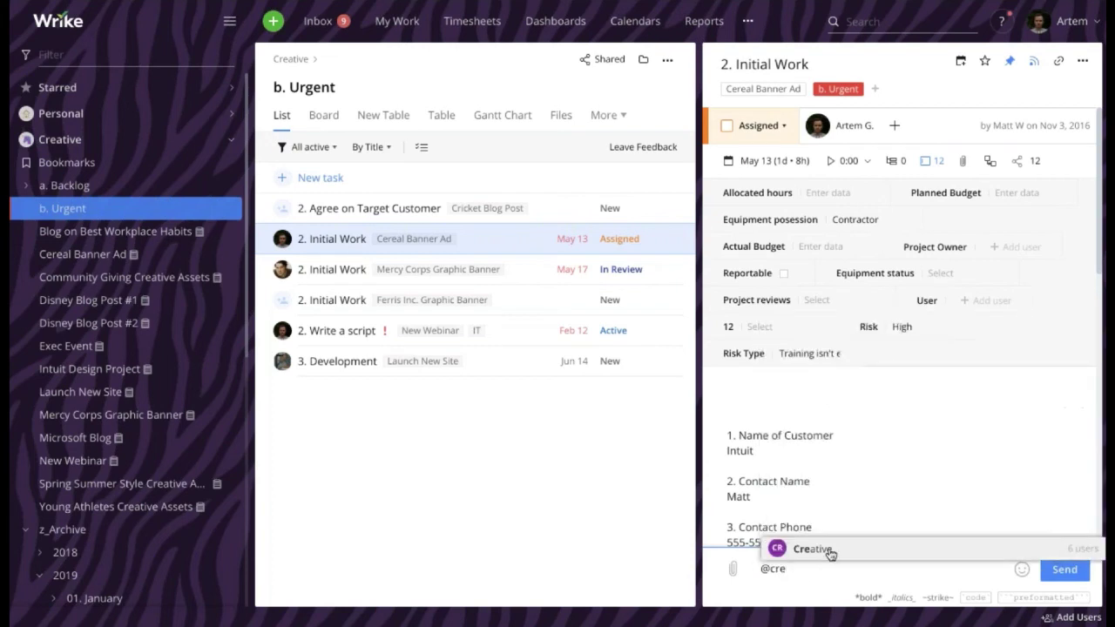
left_click(827, 549)
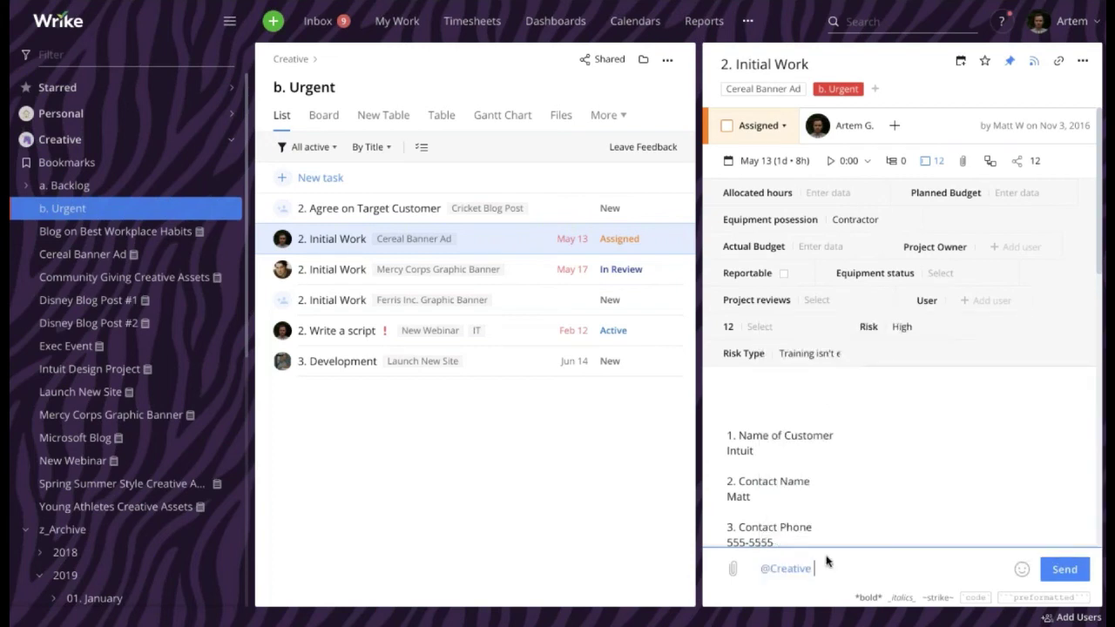
type("Hey guys, please have a look at")
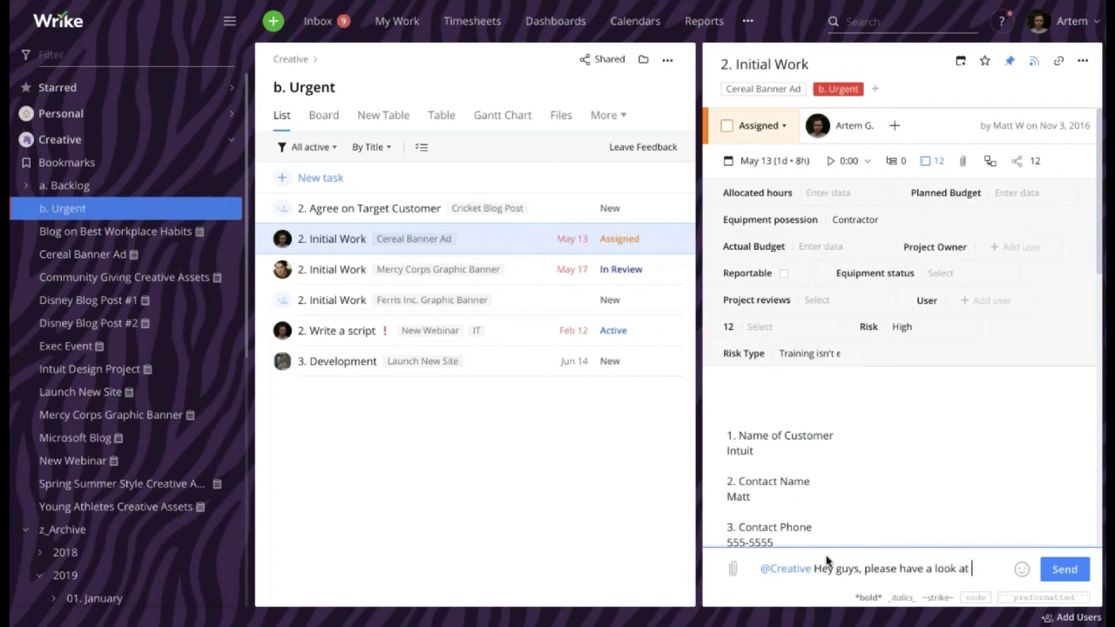
type(" this task. We'll need some ")
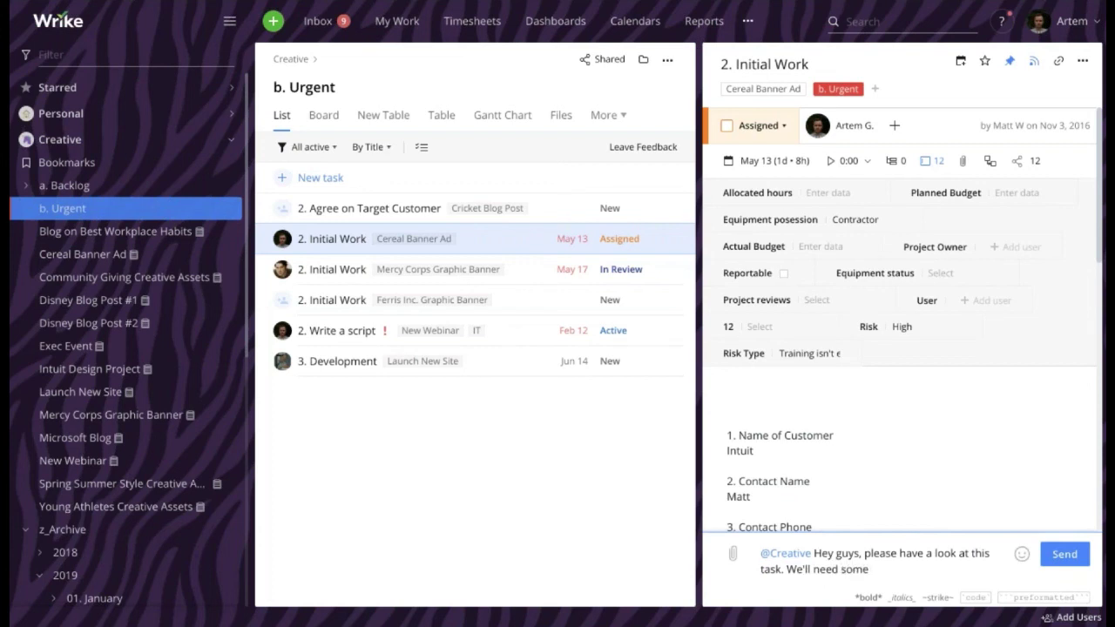
type("help here later")
left_click(1068, 558)
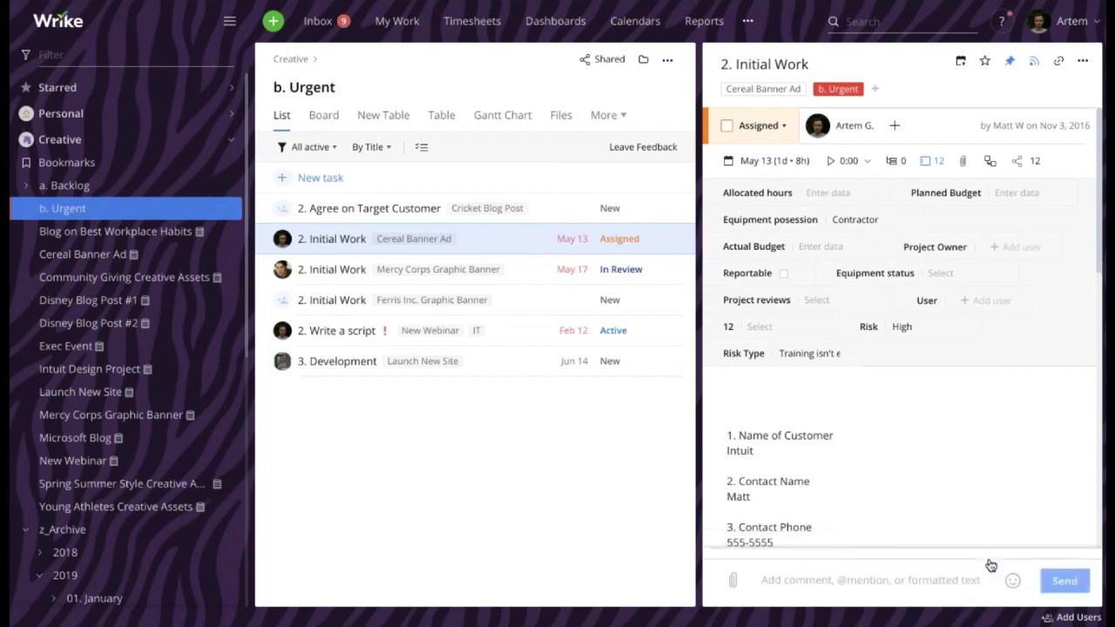
Highlight the full text of the posted comment
scroll(891, 426, "down", 10)
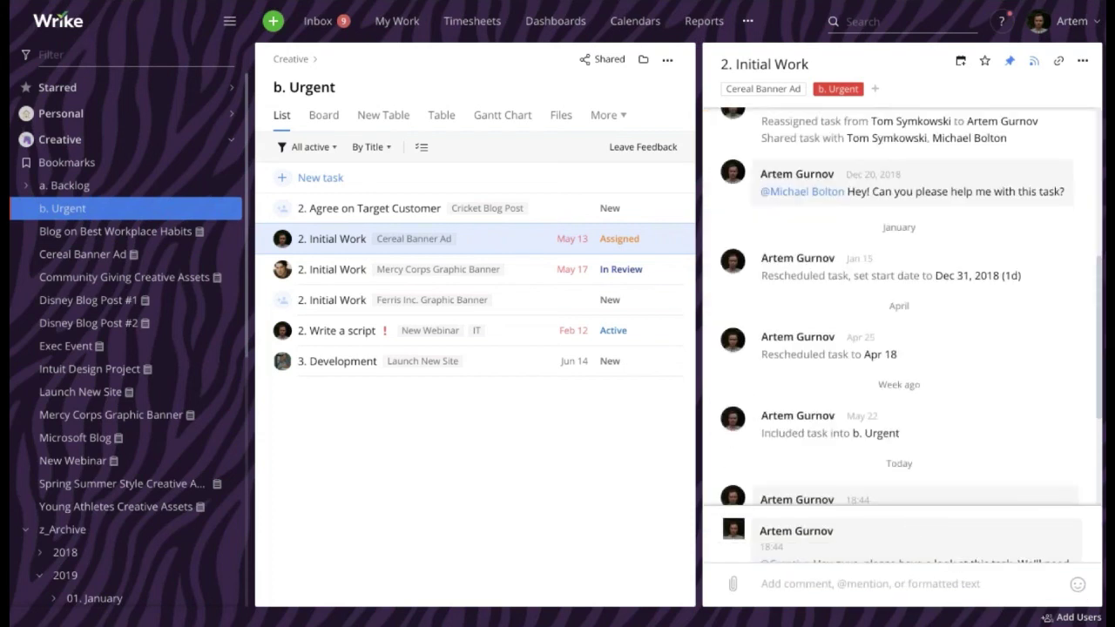
left_click_drag(758, 517, 931, 540)
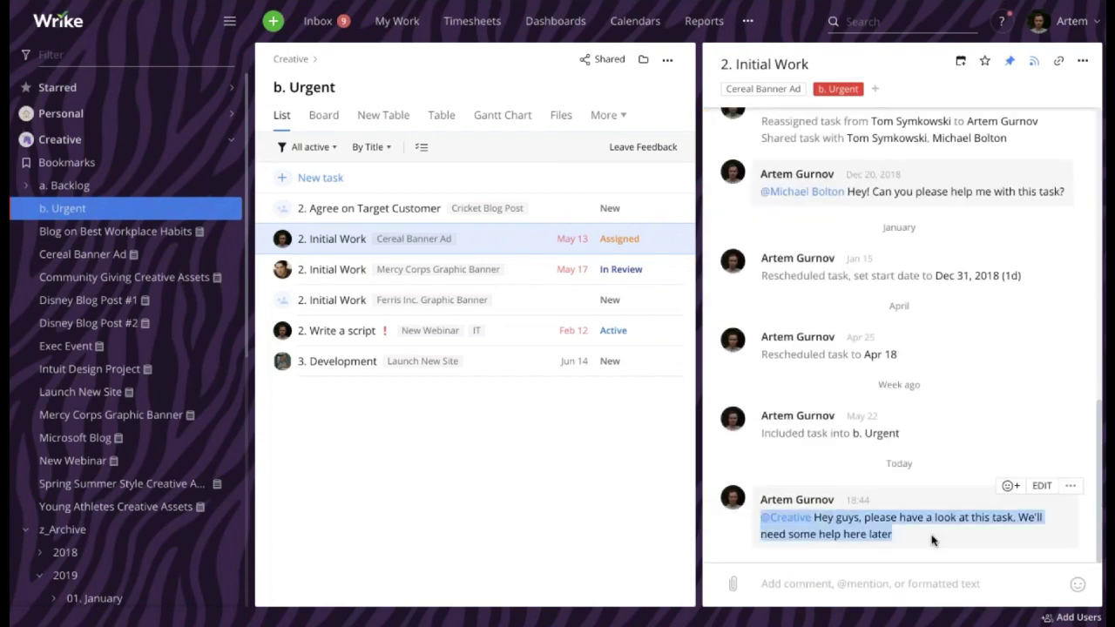
left_click(931, 540)
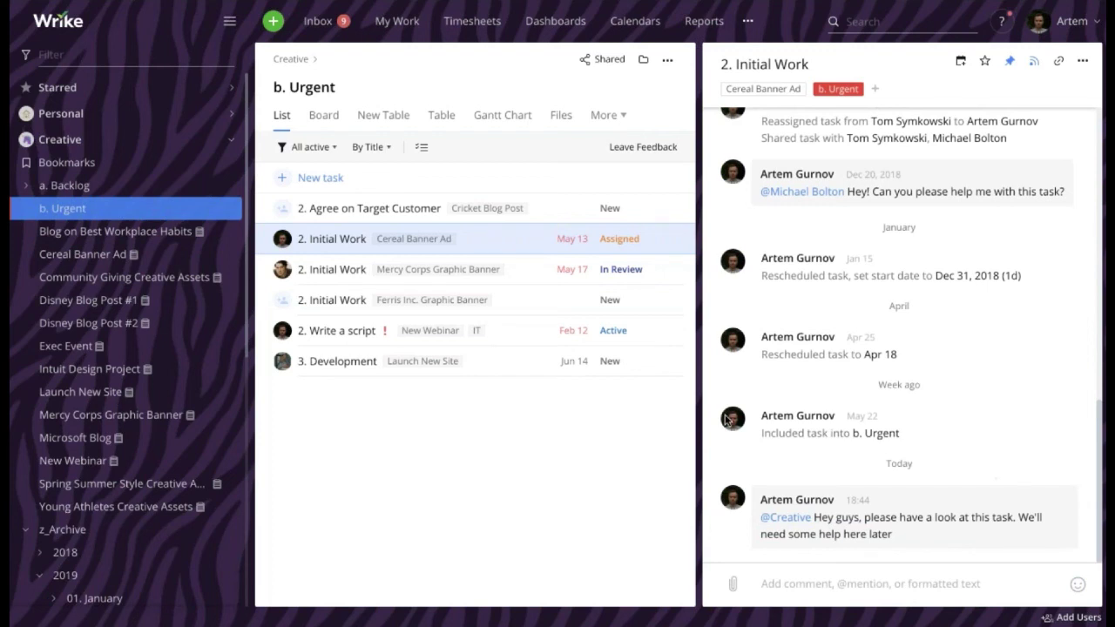
left_click_drag(758, 518, 889, 538)
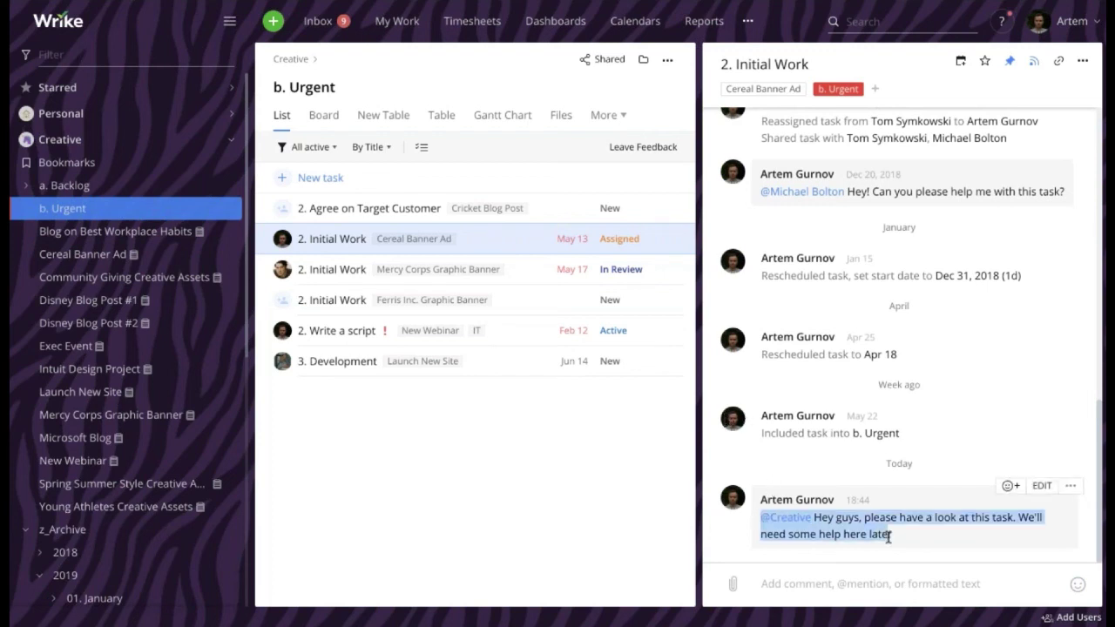
Clear the comment highlight and open the Creative space's task list
left_click(891, 538)
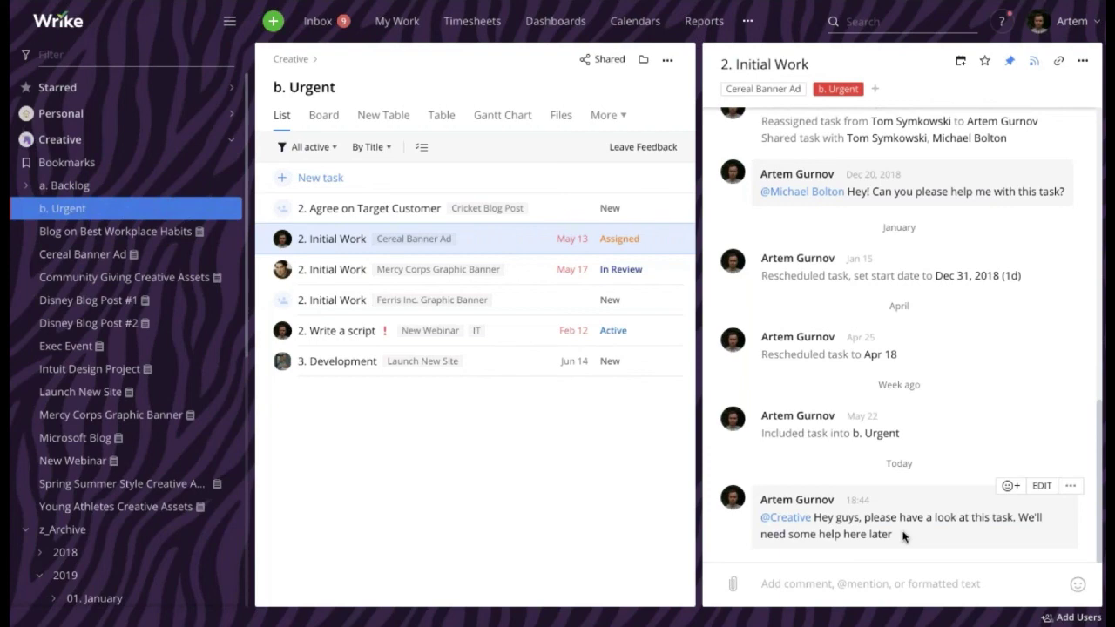
left_click(130, 148)
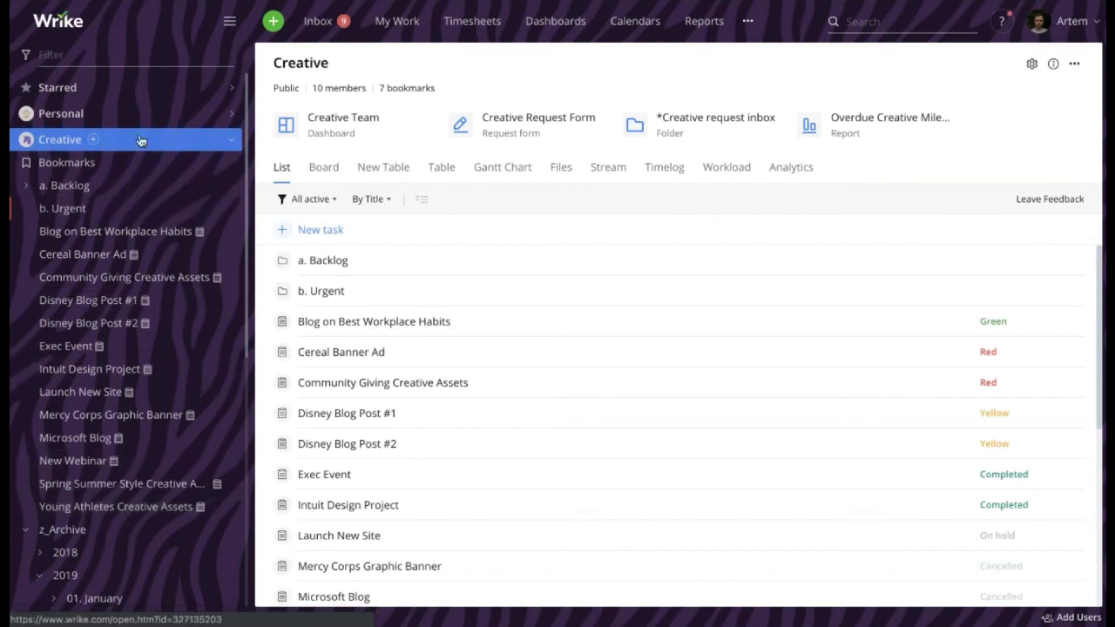
Add one more person as a member in the Creative space's settings and save
left_click(1033, 65)
left_click(855, 214)
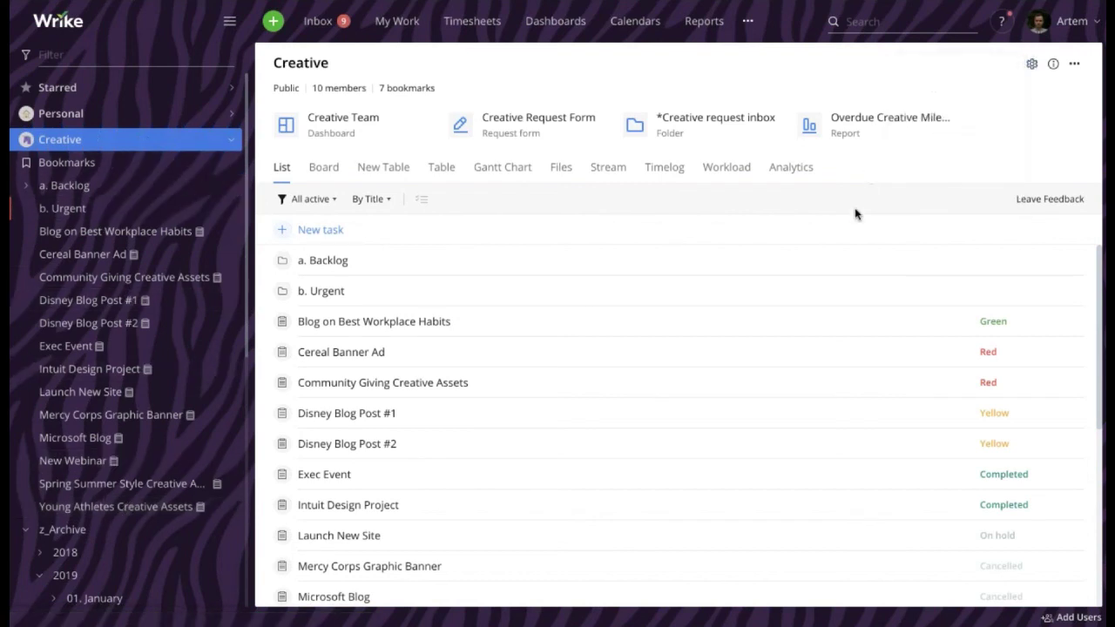
left_click(617, 241)
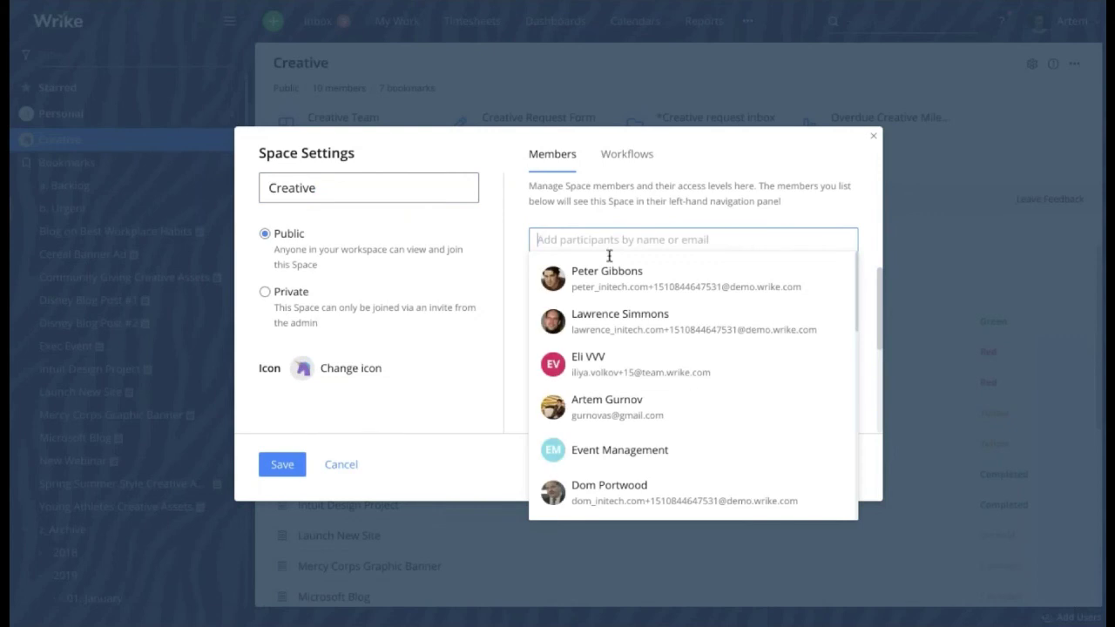
left_click(602, 276)
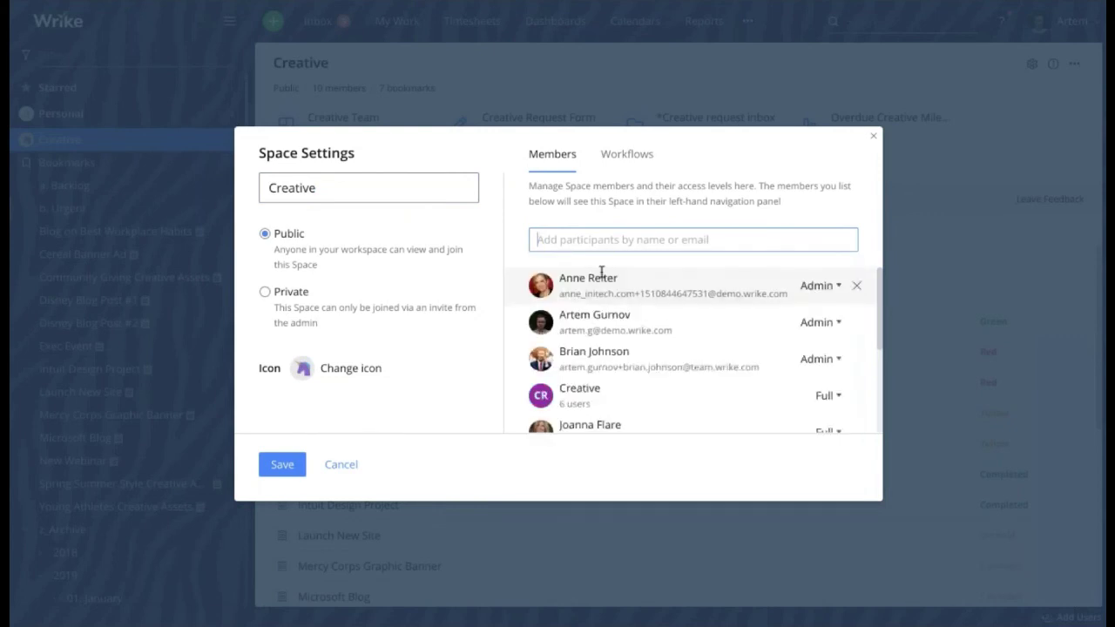
left_click(300, 467)
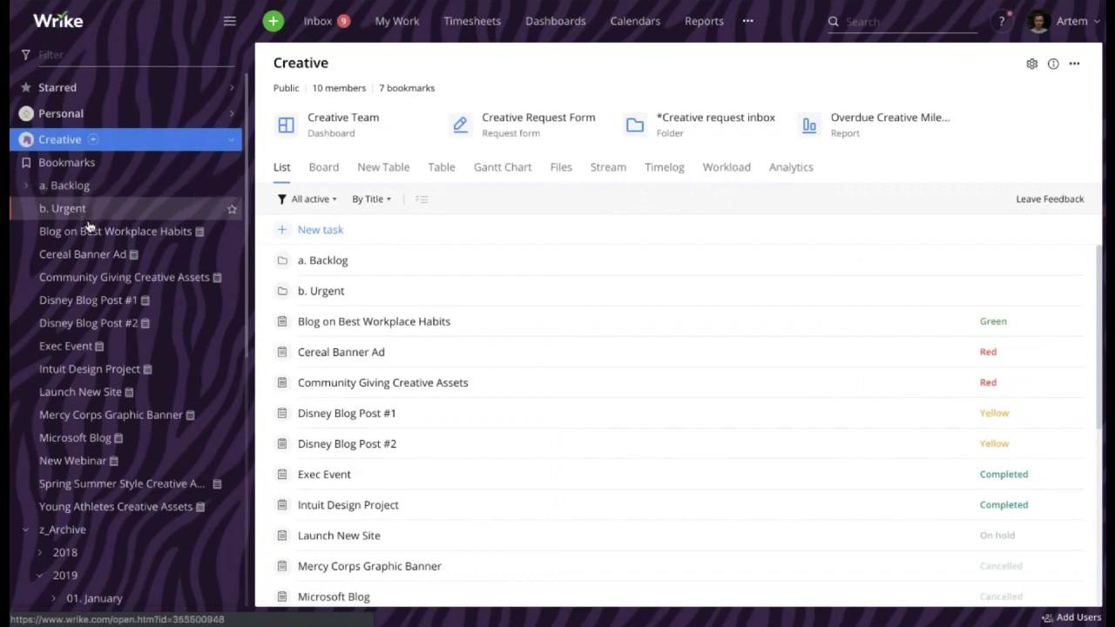
Navigate Shared with me > DEMO STRUCTURE > a. Clients to open the Bright Interactive folder
left_click(109, 323)
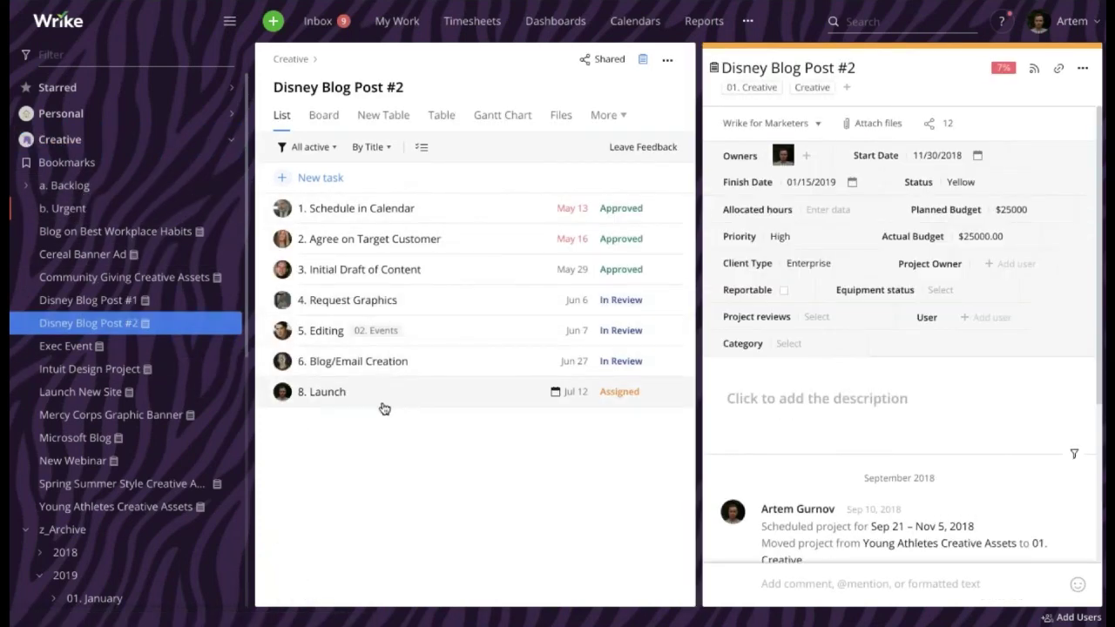
scroll(174, 446, "down", 5)
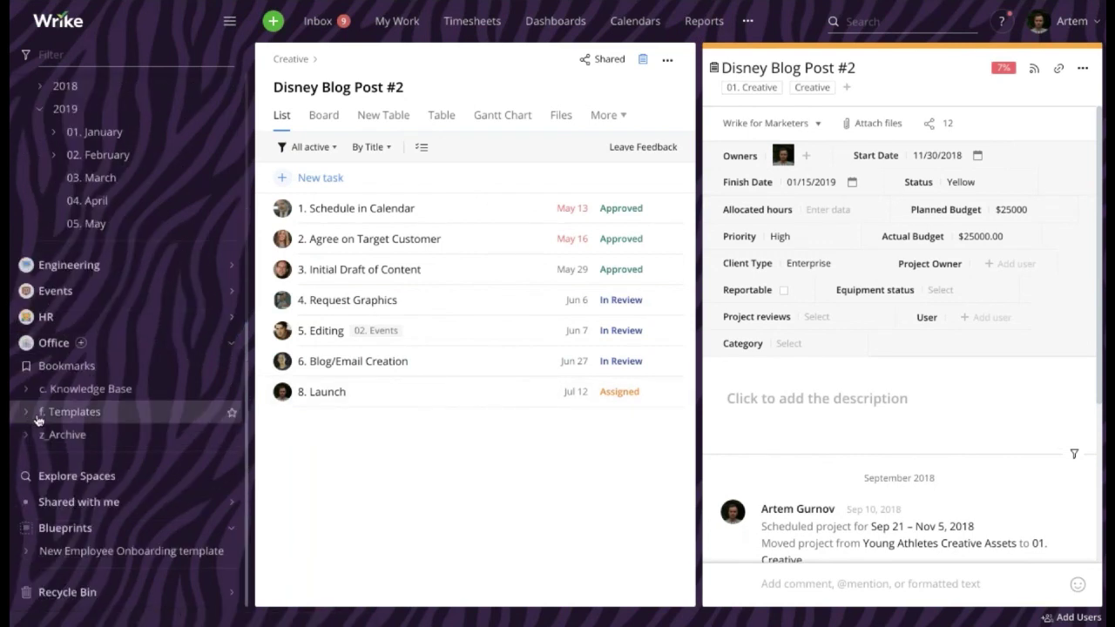
left_click(232, 502)
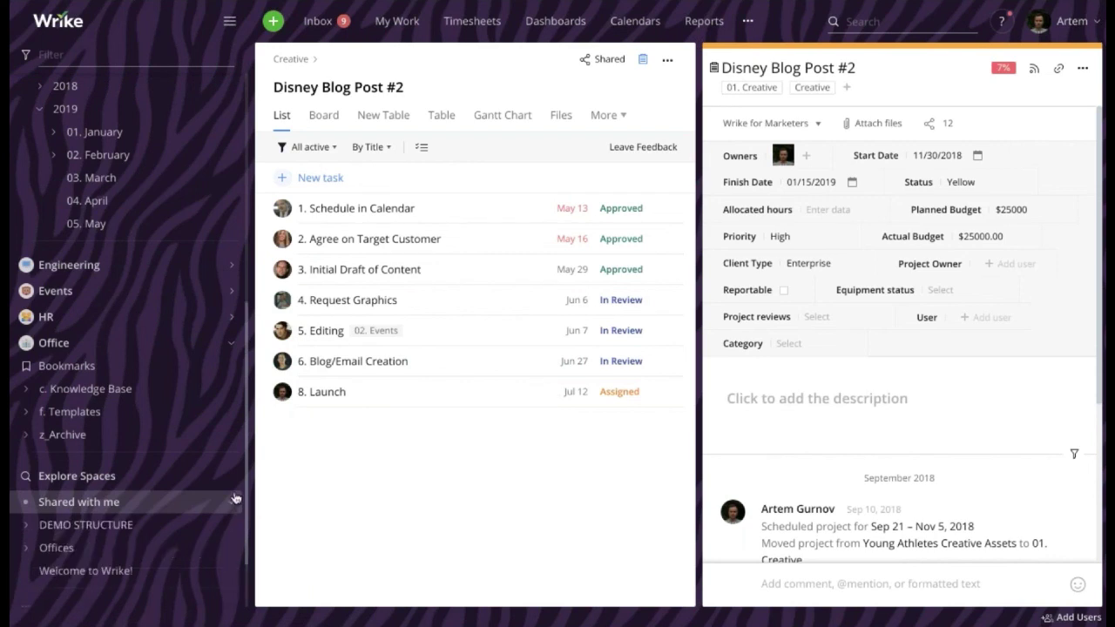
scroll(232, 327, "down", 1)
left_click(26, 441)
scroll(43, 400, "down", 3)
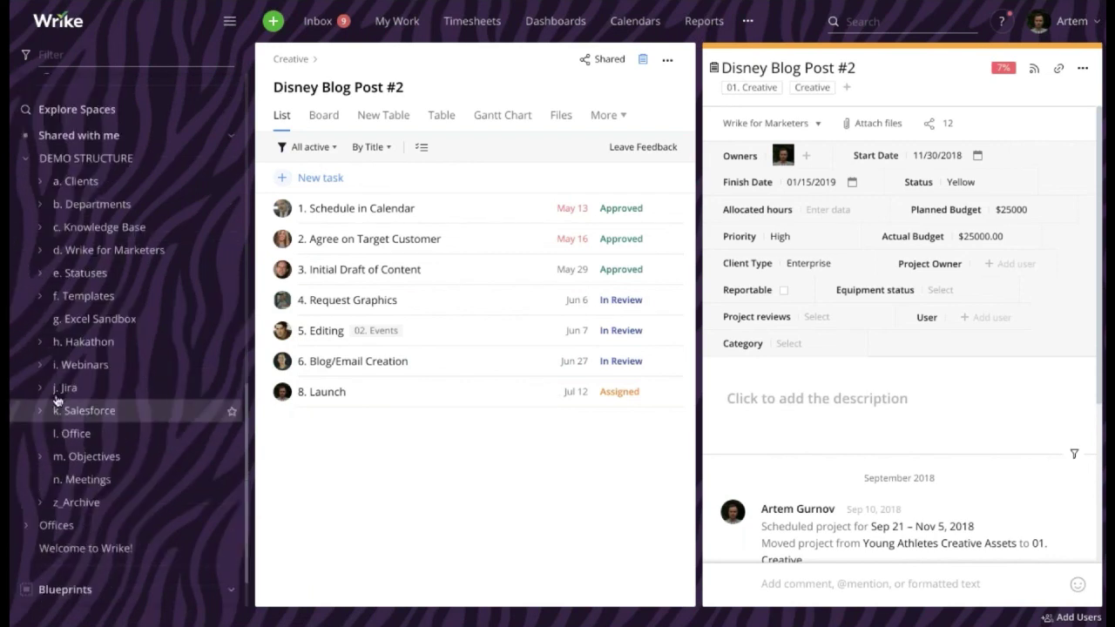
left_click(41, 181)
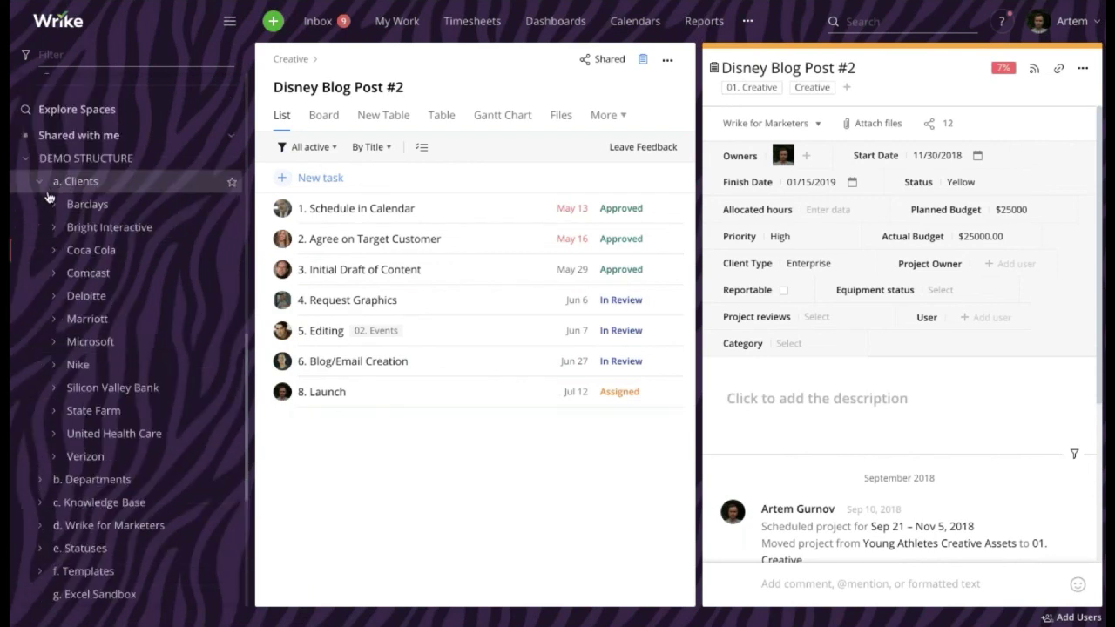
left_click(51, 227)
left_click(89, 229)
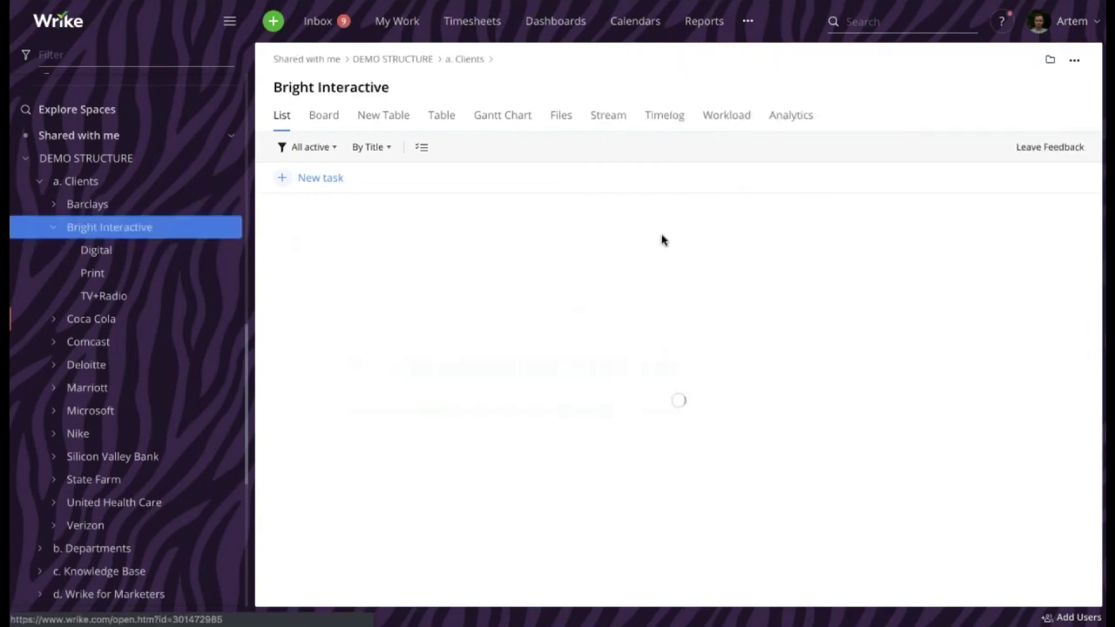
Share the Bright Interactive folder with one more person, making 1 group and 4 people
left_click(1047, 63)
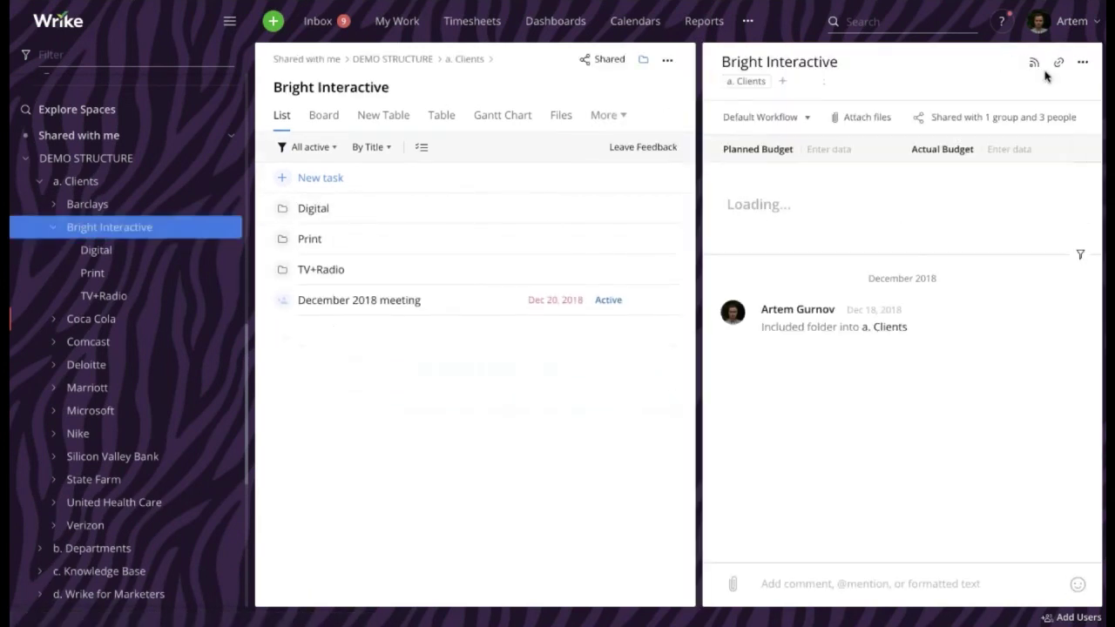
left_click(1011, 117)
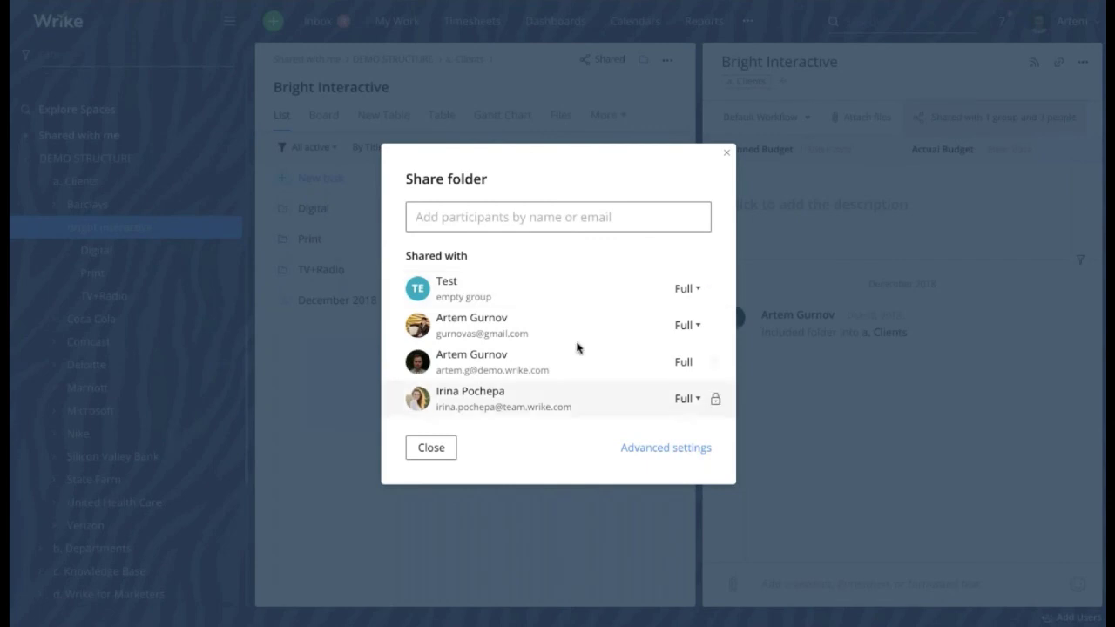
left_click(492, 220)
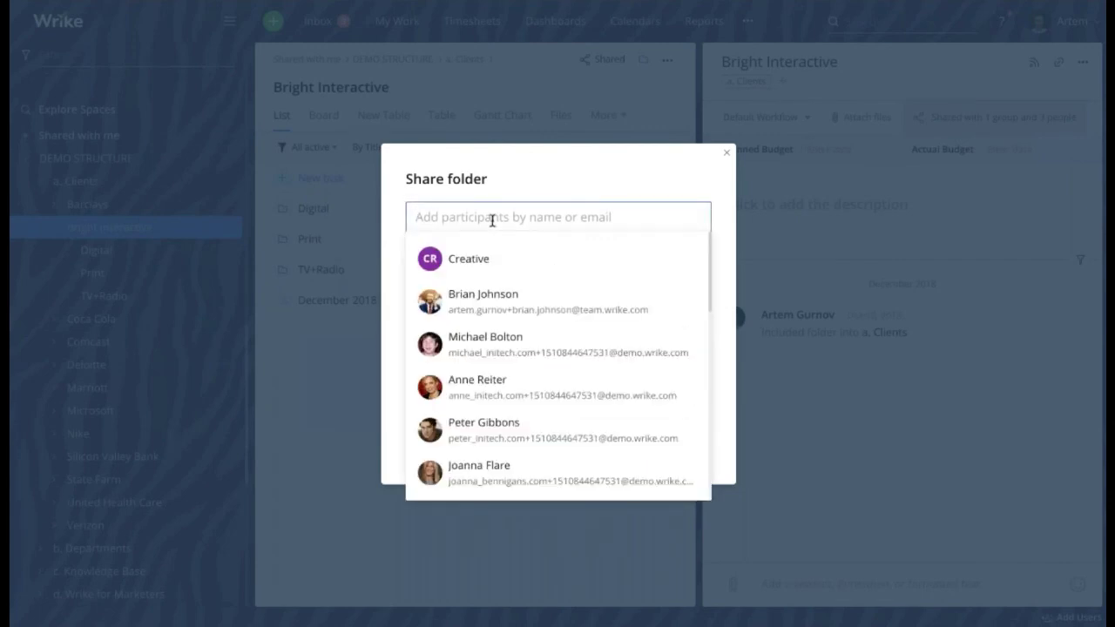
left_click(499, 341)
left_click(432, 467)
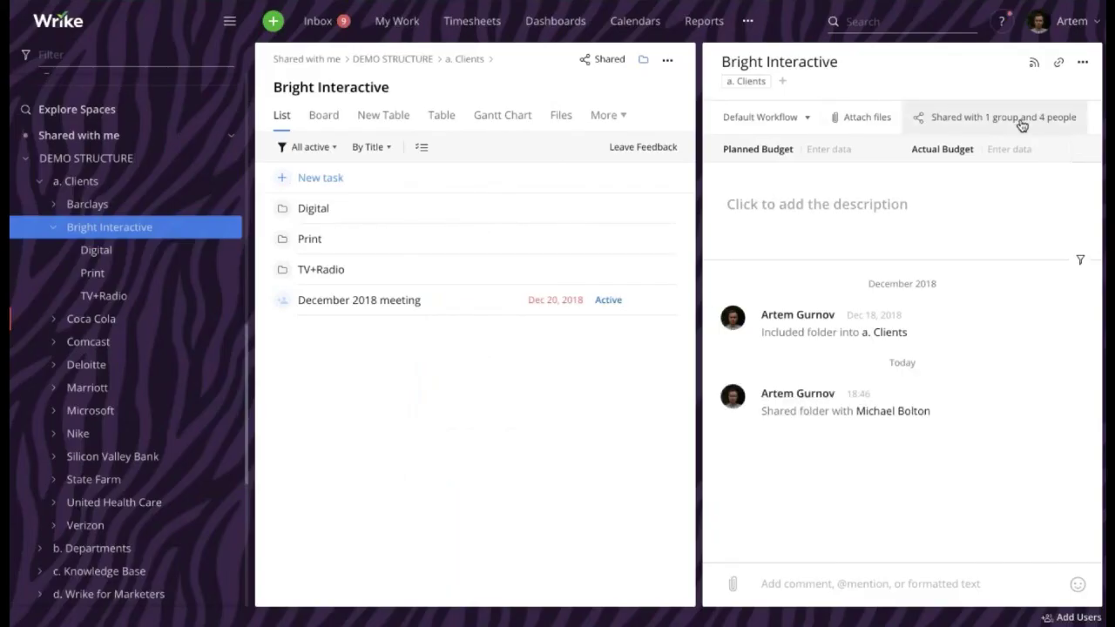
left_click(749, 61)
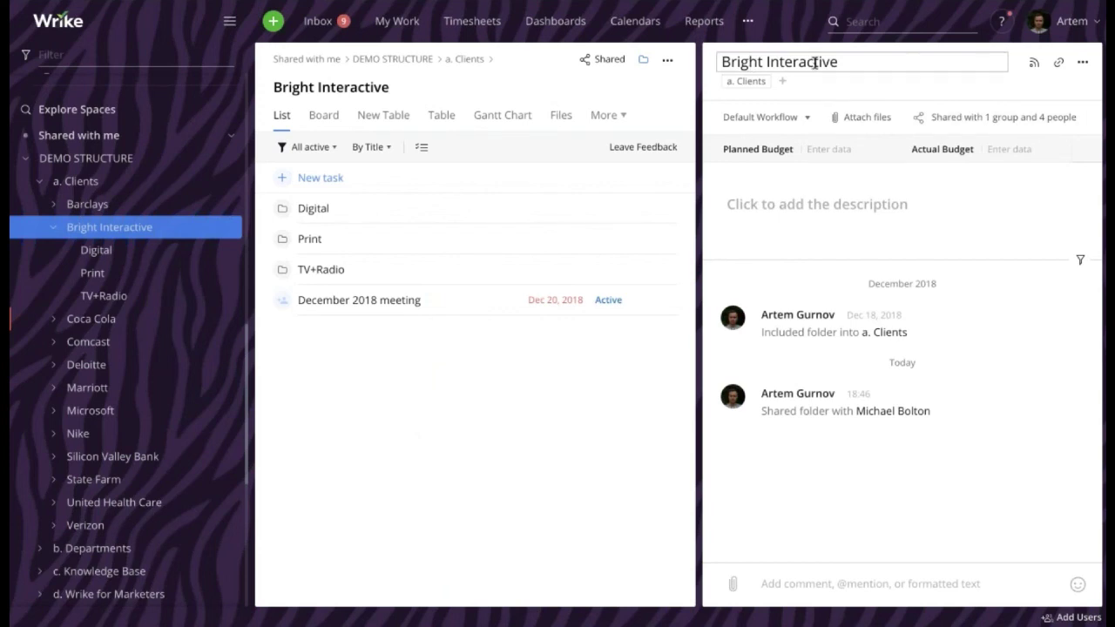
left_click(319, 213)
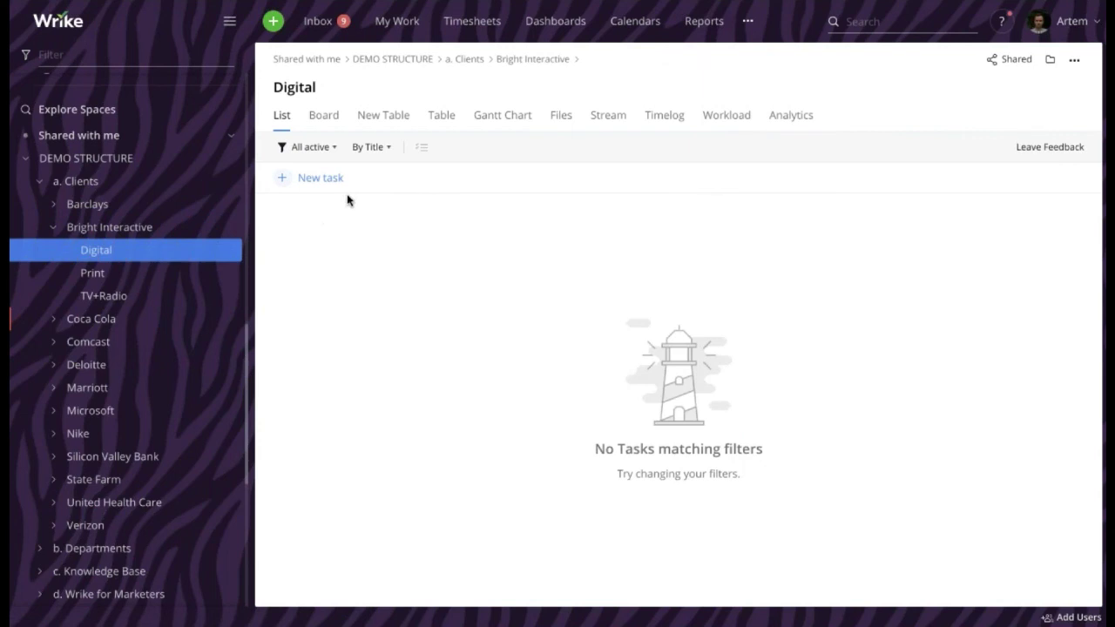
left_click(1048, 60)
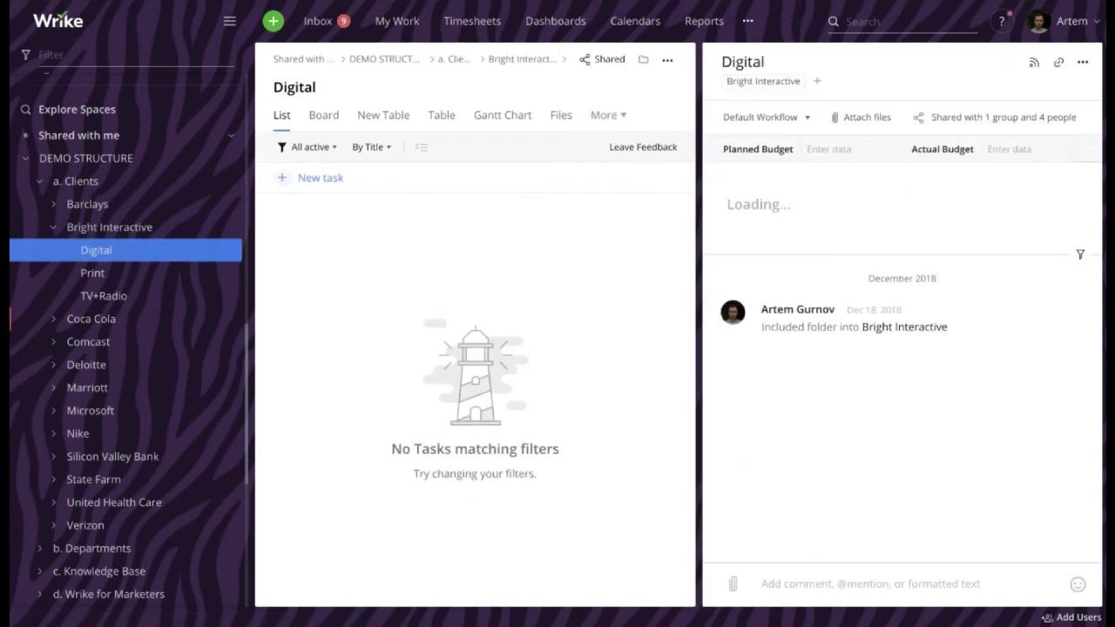
left_click(996, 119)
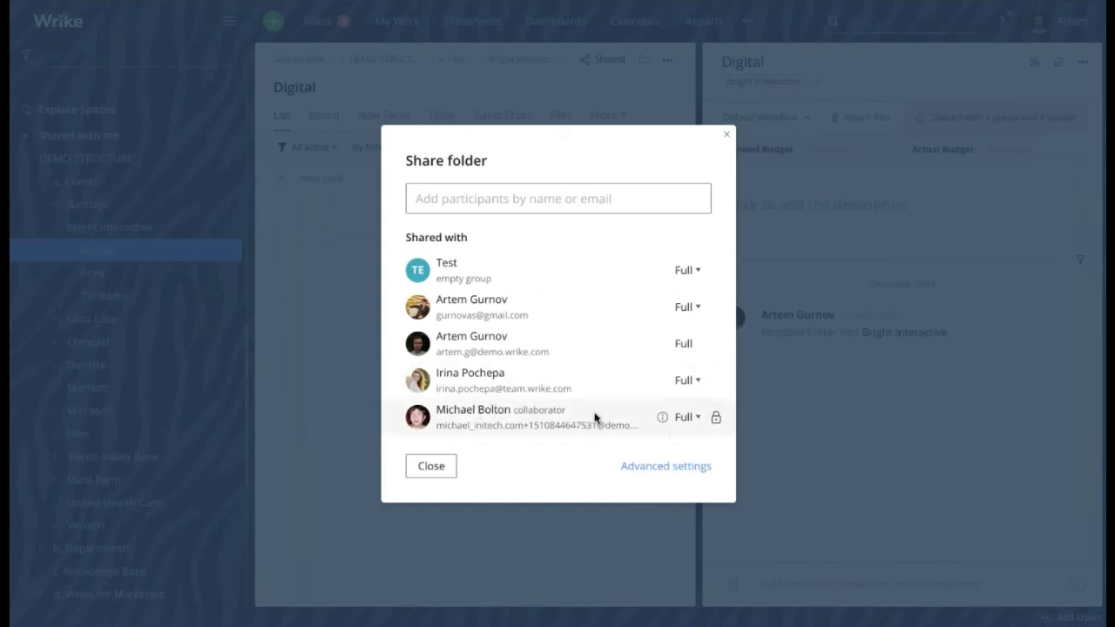
left_click_drag(437, 410, 625, 424)
left_click(444, 469)
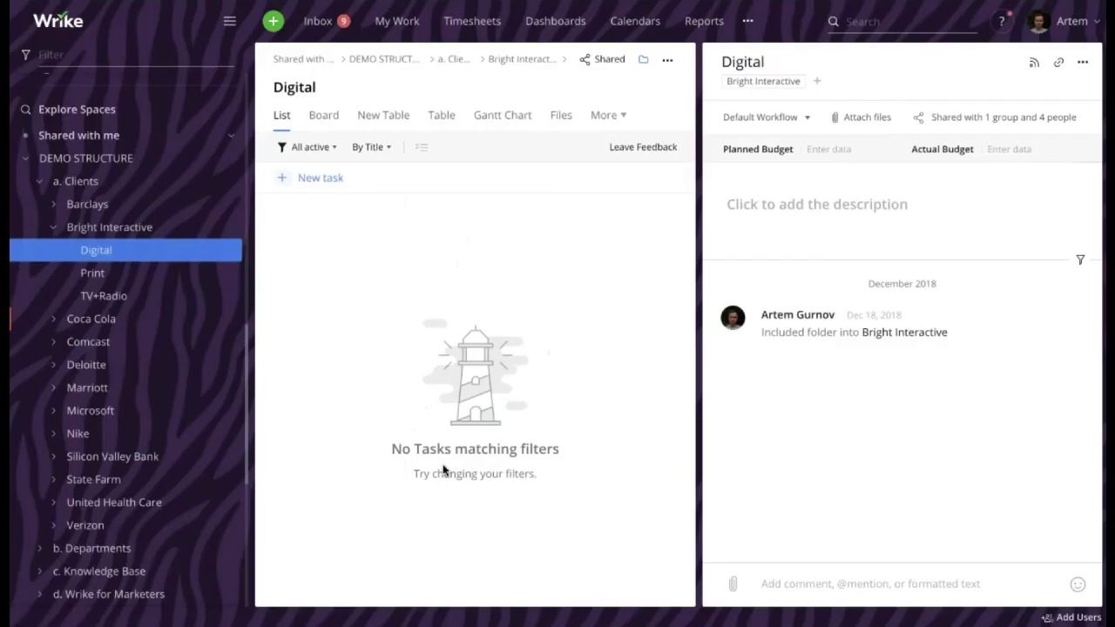
Open Bright Interactive's December 2018 meeting task and view who it is shared with
left_click(101, 229)
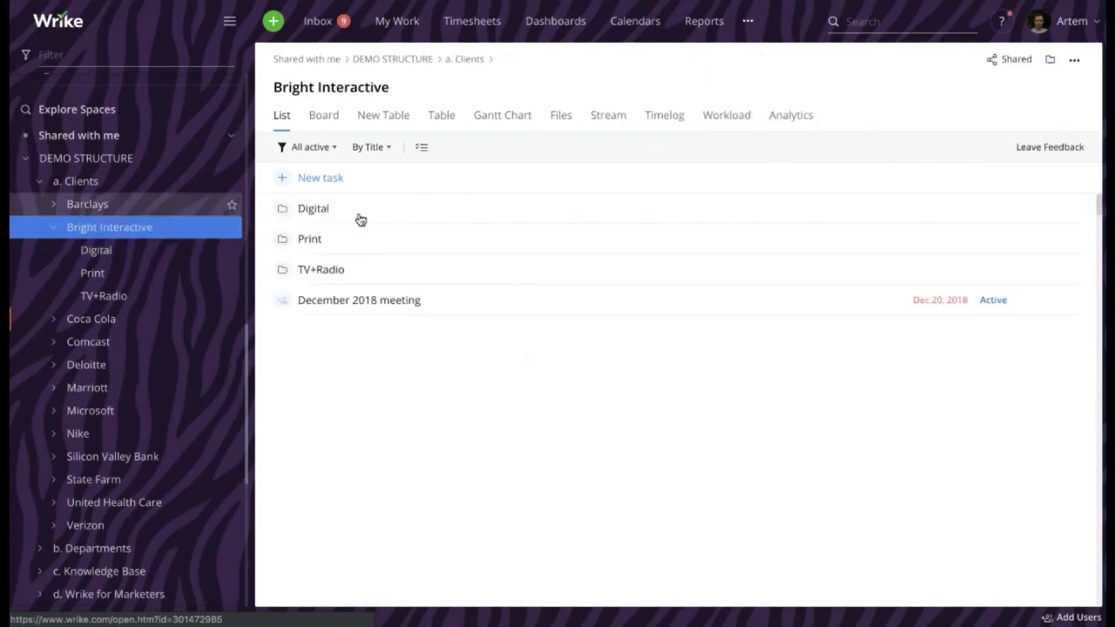
left_click(340, 300)
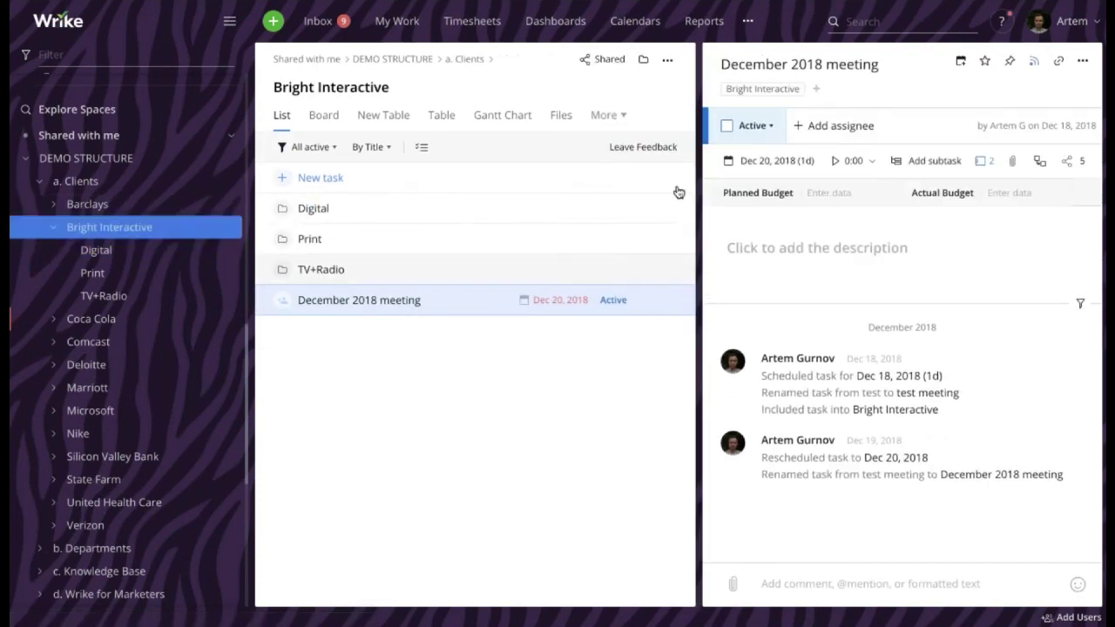
left_click(1083, 162)
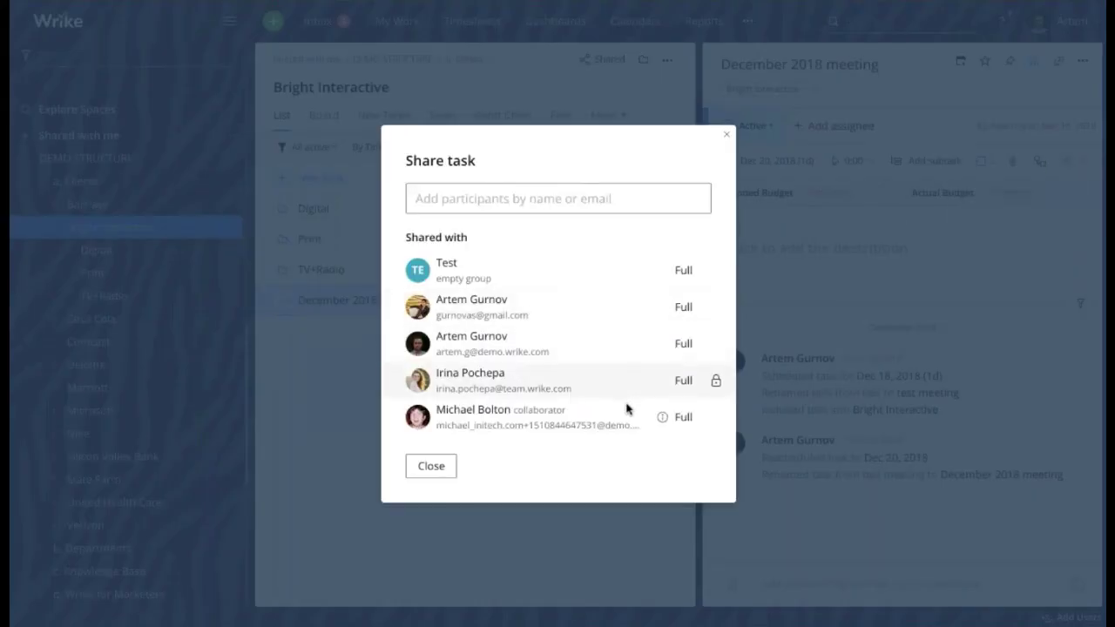
left_click(431, 468)
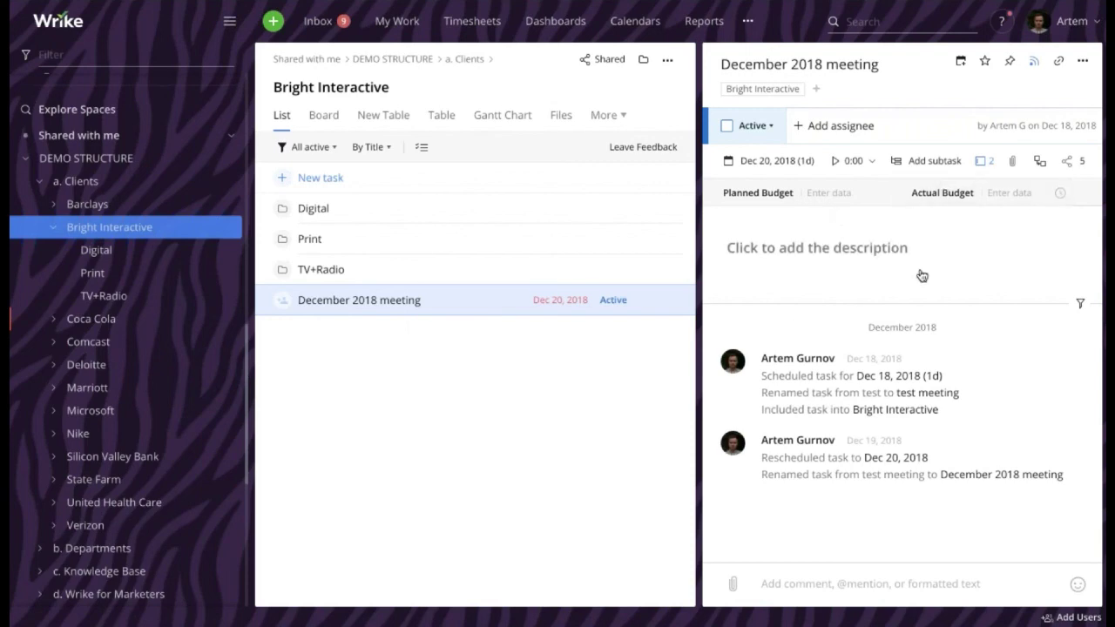
Browse the people suggestions in the task's sharing list, then close it
left_click(1080, 162)
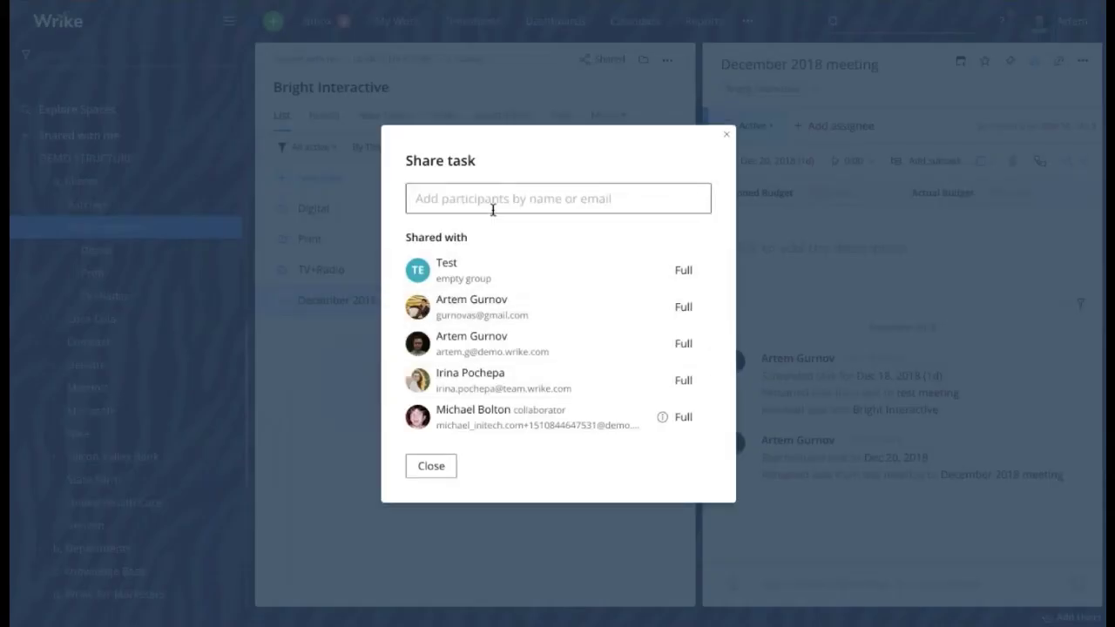
left_click(493, 206)
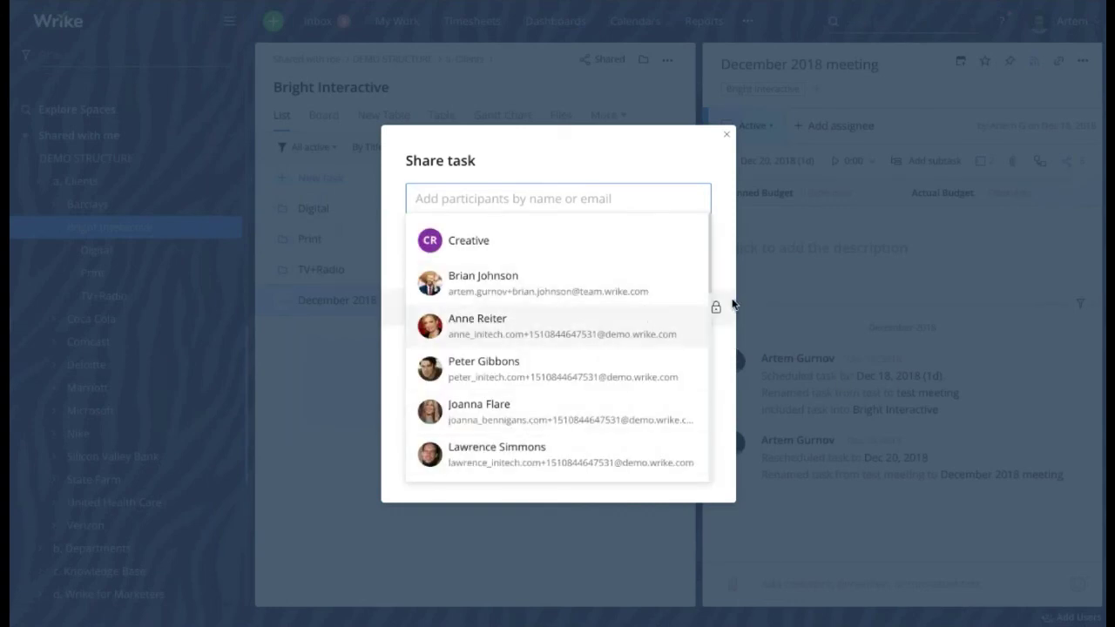
left_click(659, 165)
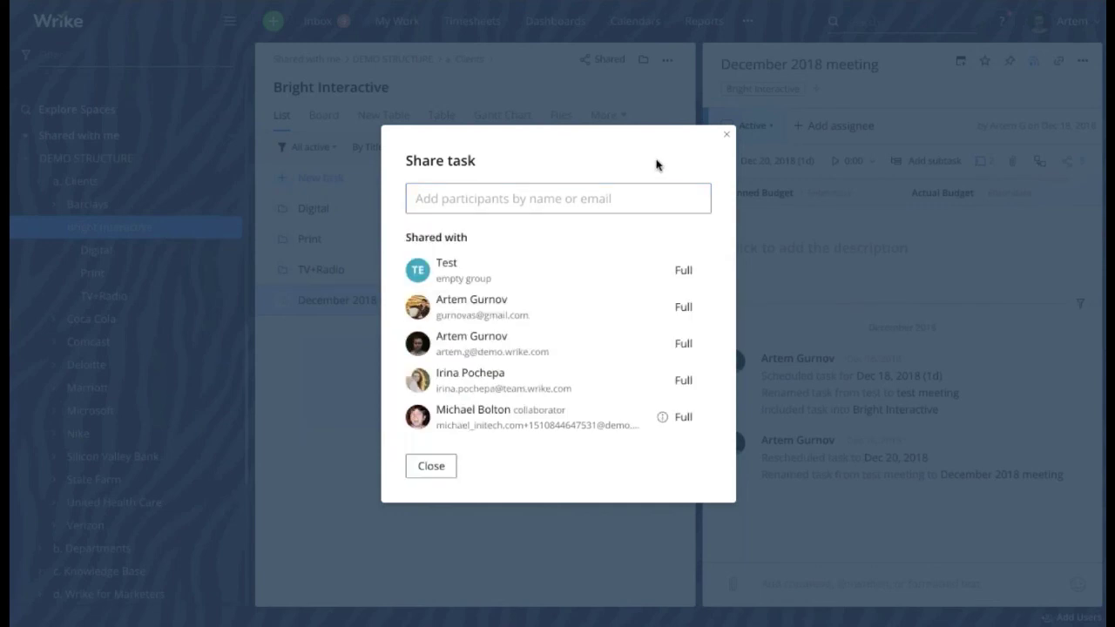
left_click(446, 466)
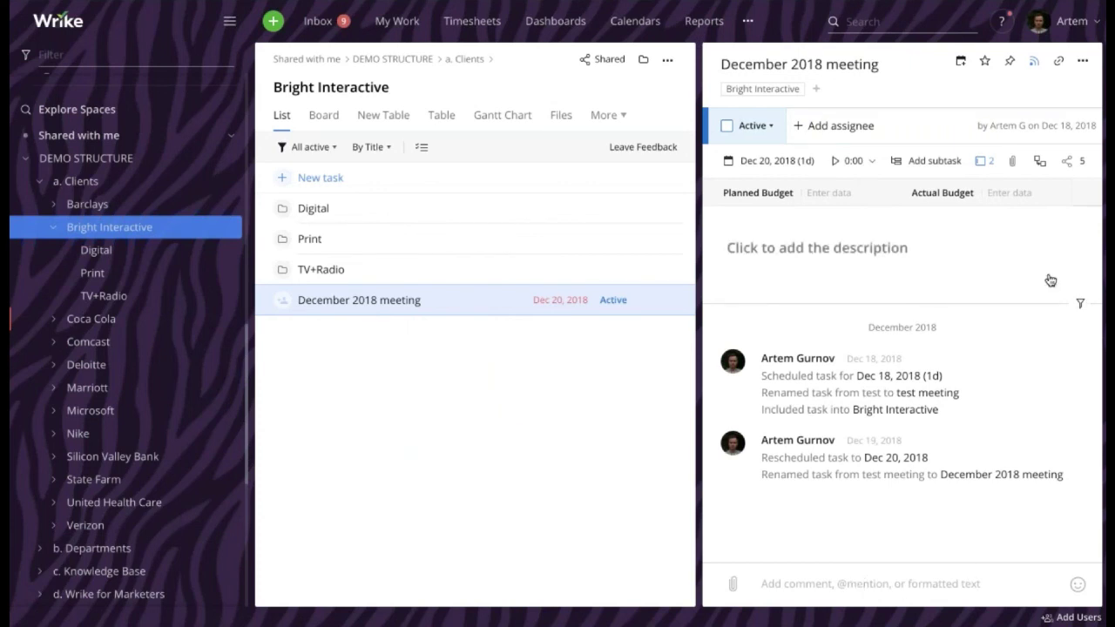
left_click(1069, 162)
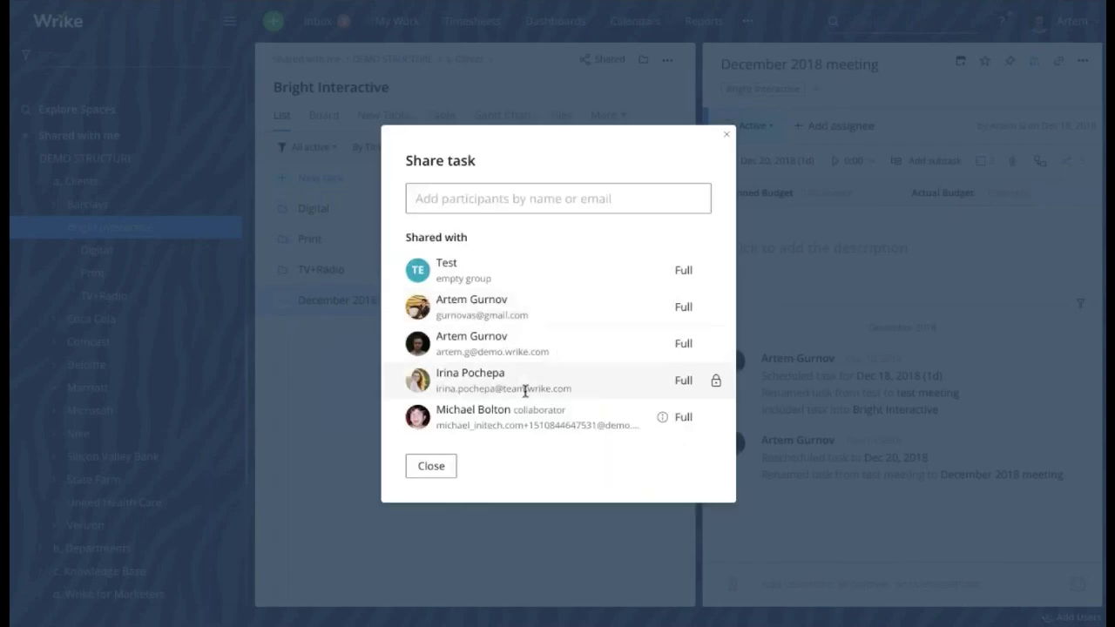
left_click(446, 468)
Post a comment mentioning a teammate, 'Hey! Could you please help me with this task?', granting them access
left_click(854, 583)
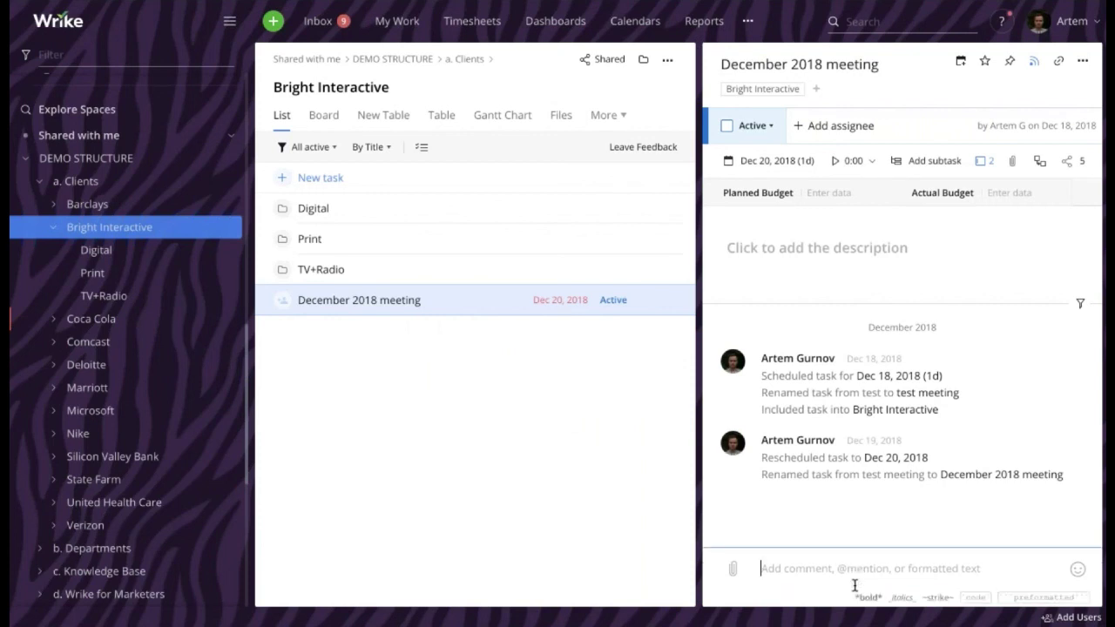
type("@")
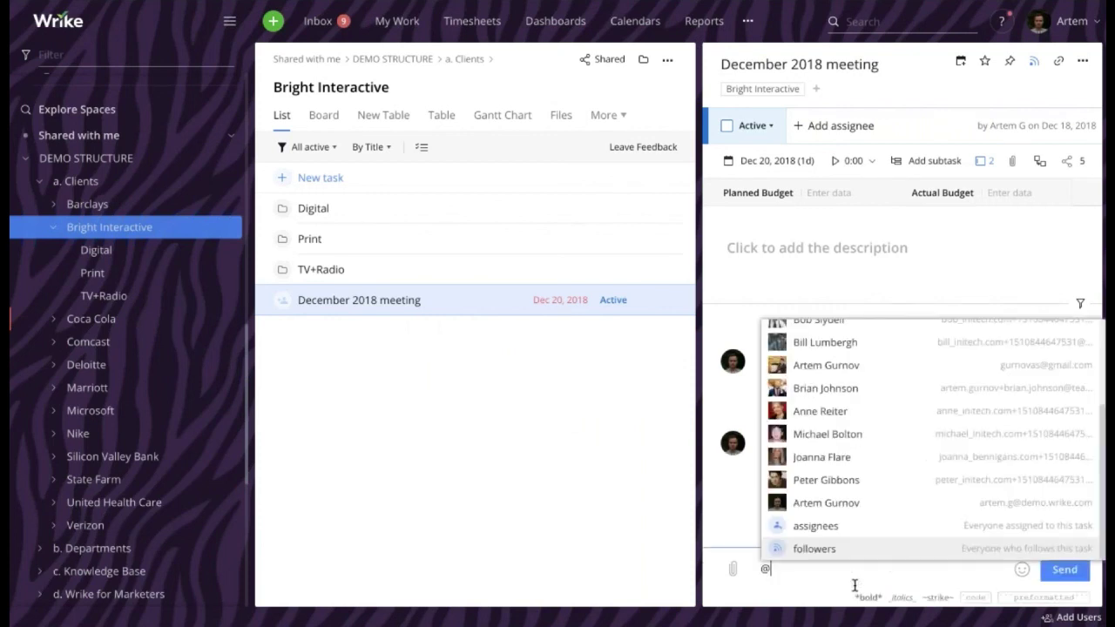
left_click(823, 411)
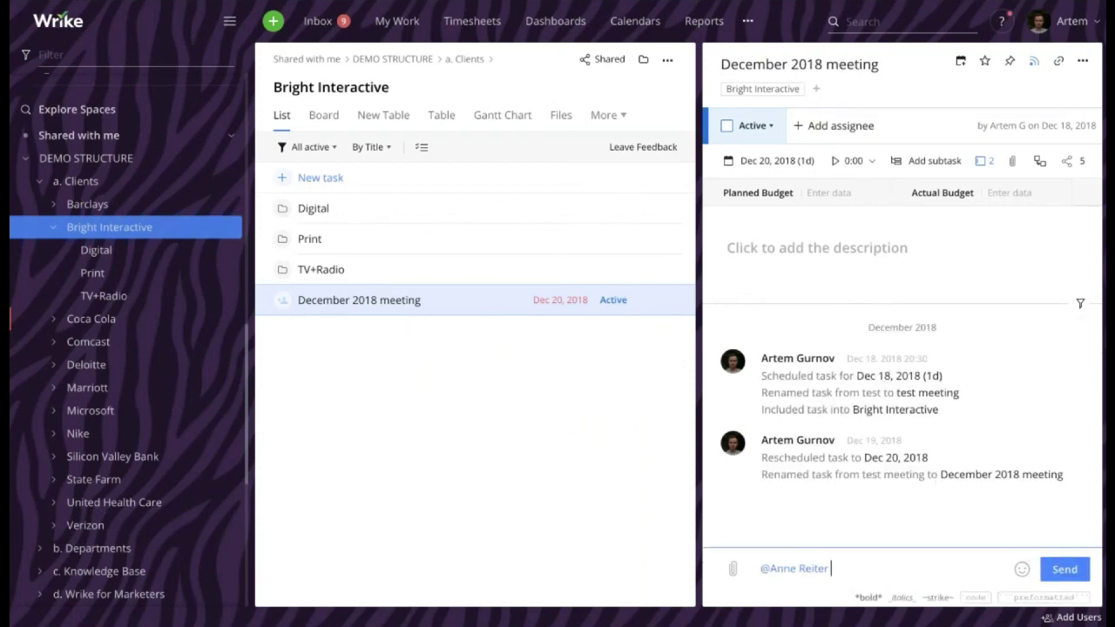
type("Hey! Could yo")
key("BackSpace")
key("BackSpace")
key("BackSpace")
type("you please help")
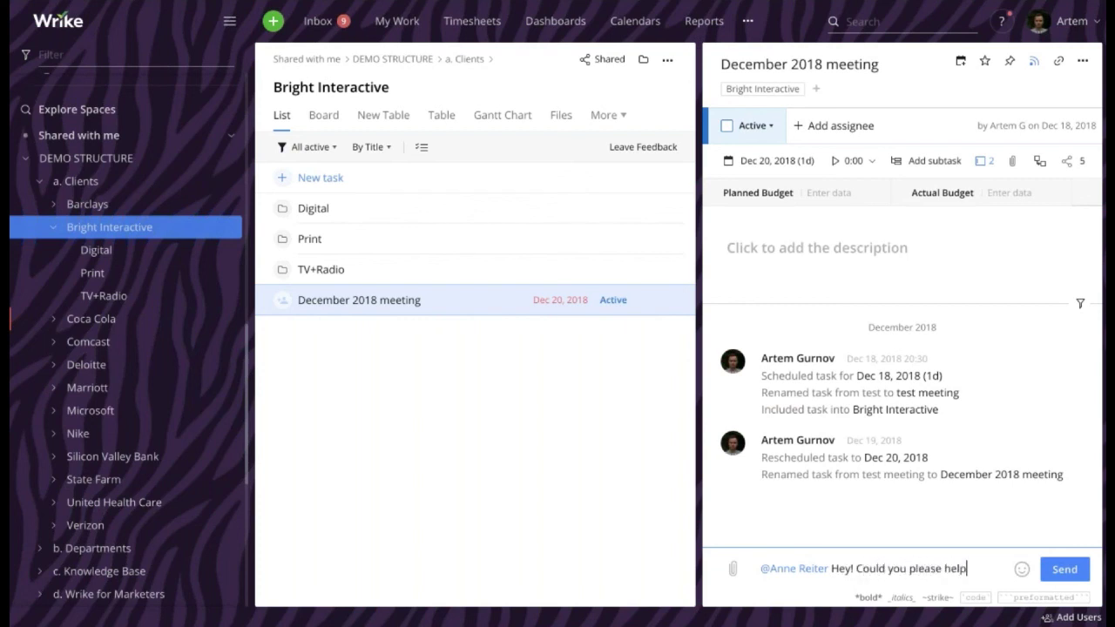
type(" me with this")
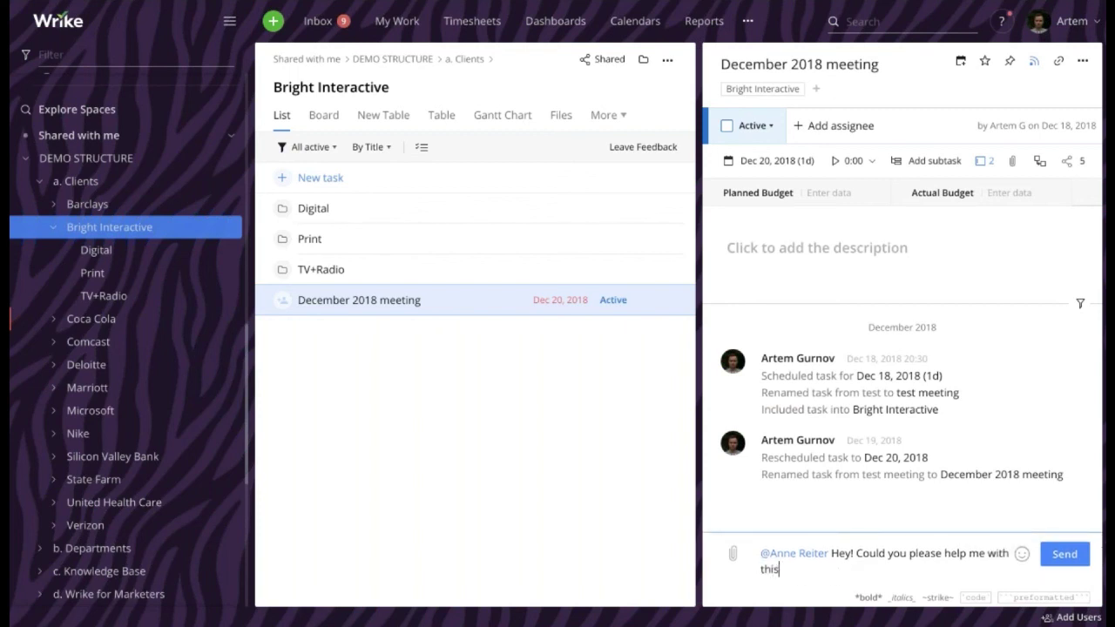
type(" task?")
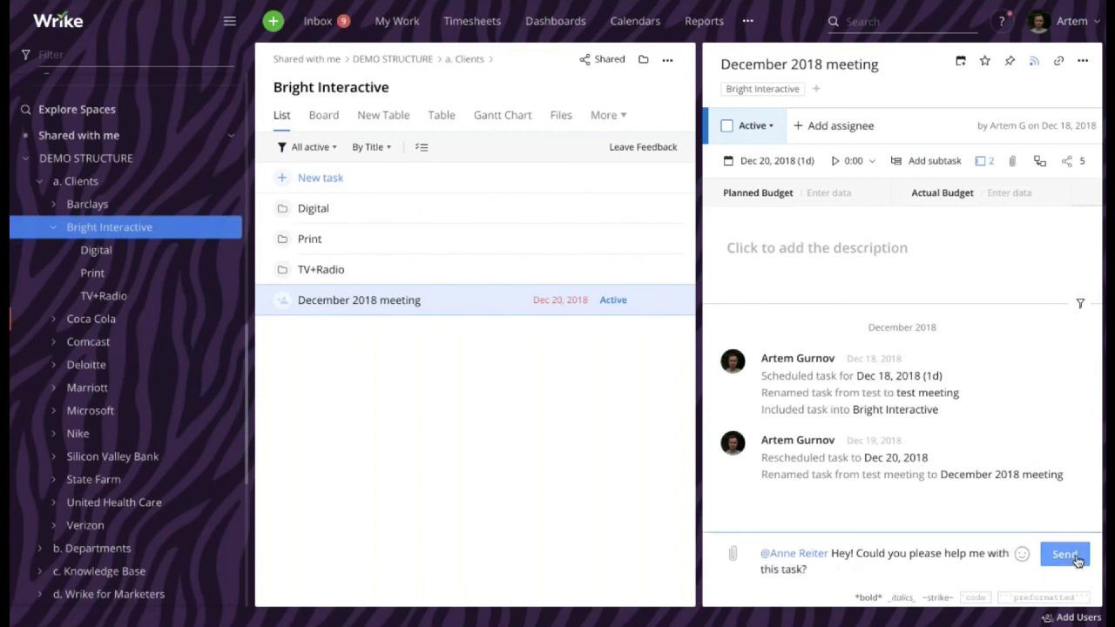
left_click(1078, 560)
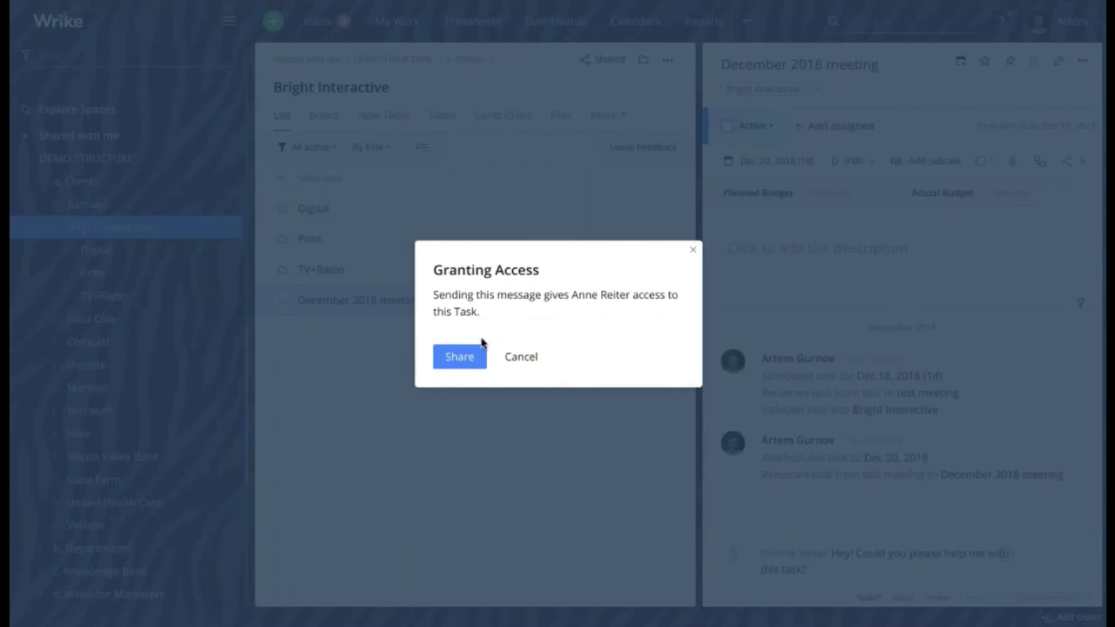
left_click(481, 349)
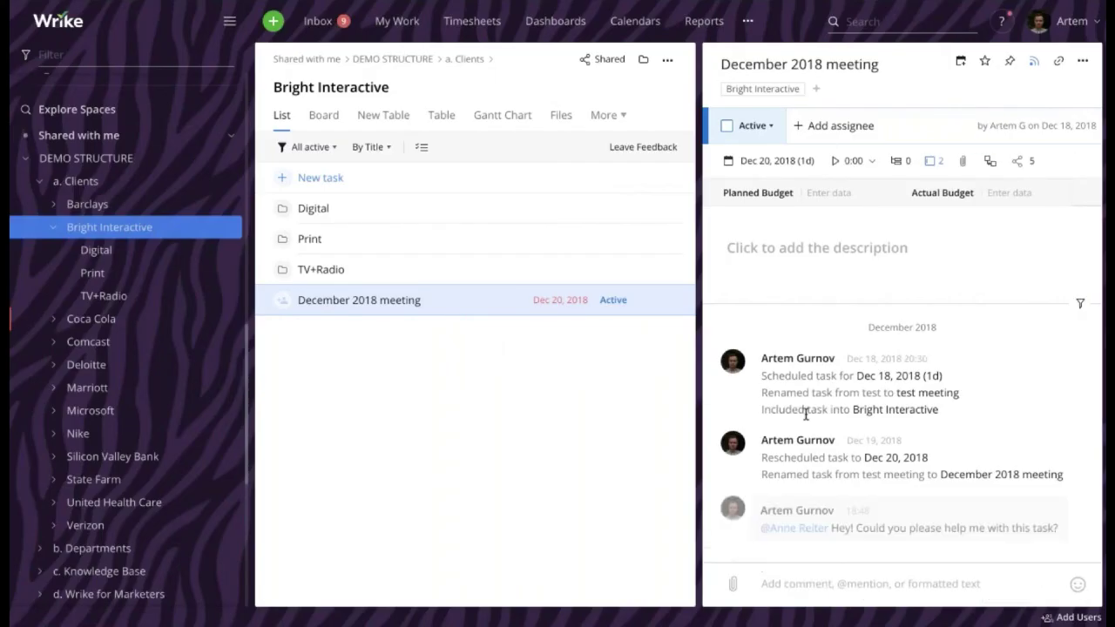
left_click(1072, 163)
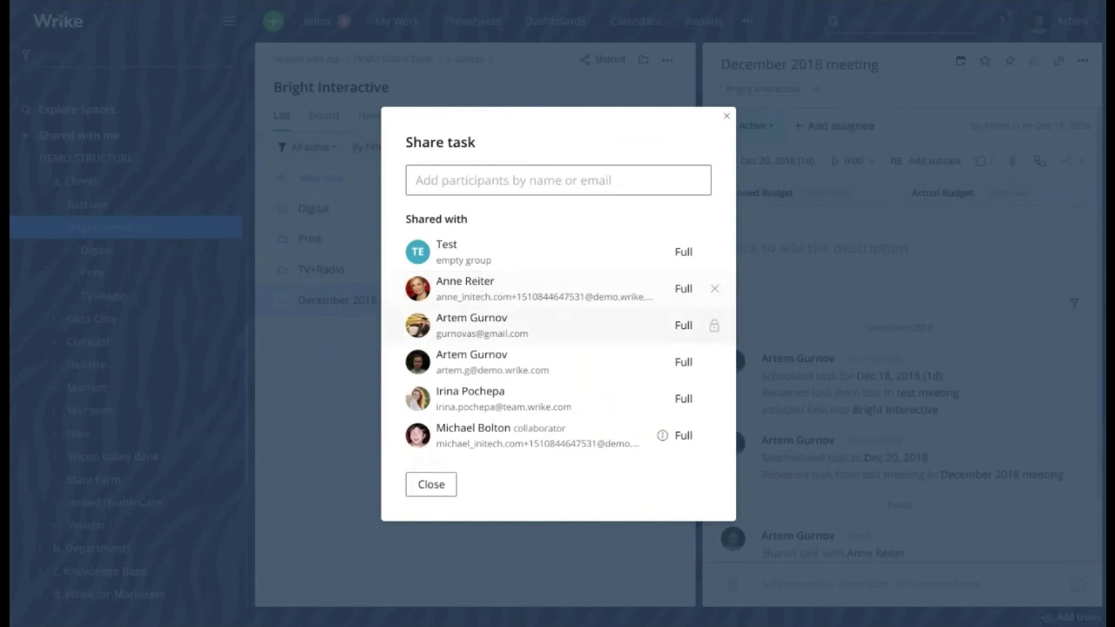
left_click_drag(439, 281, 496, 281)
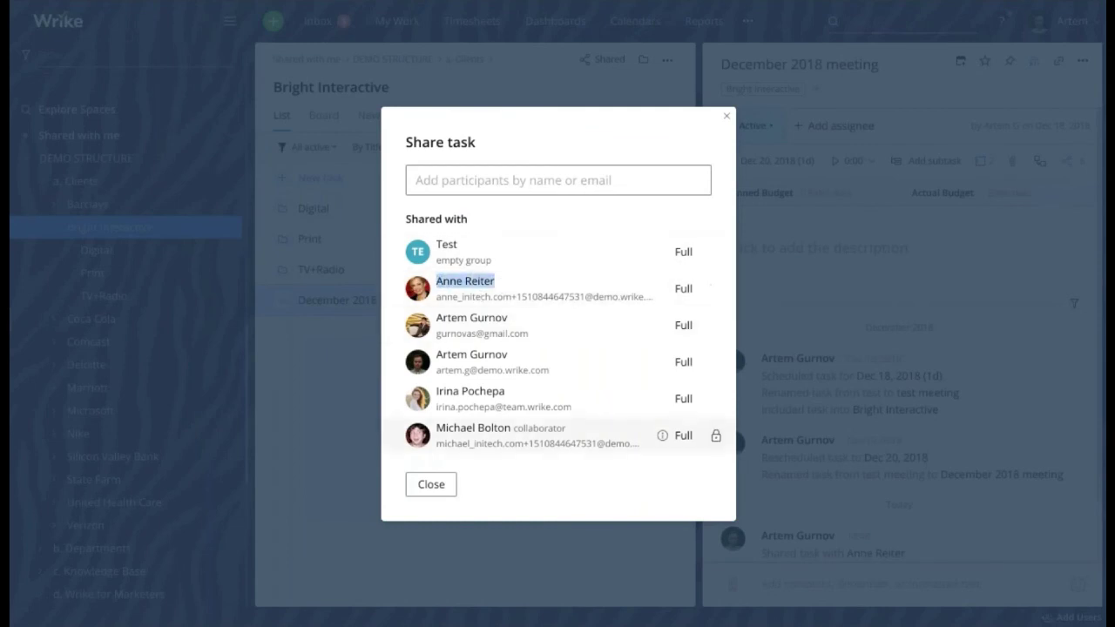
key("Escape")
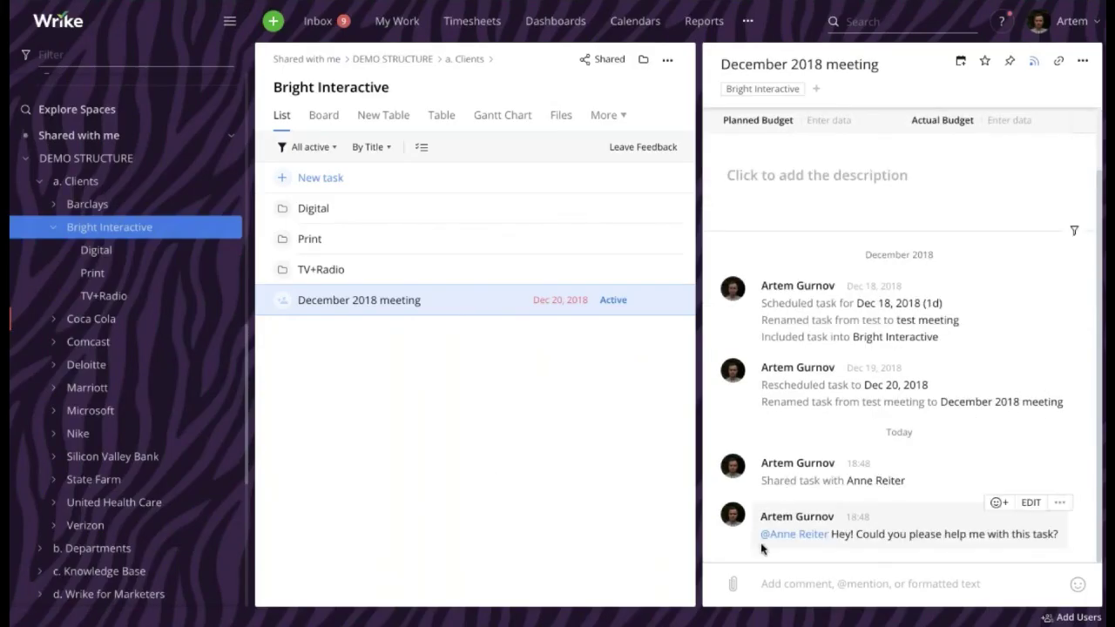
left_click_drag(755, 534, 1061, 534)
left_click(1059, 534)
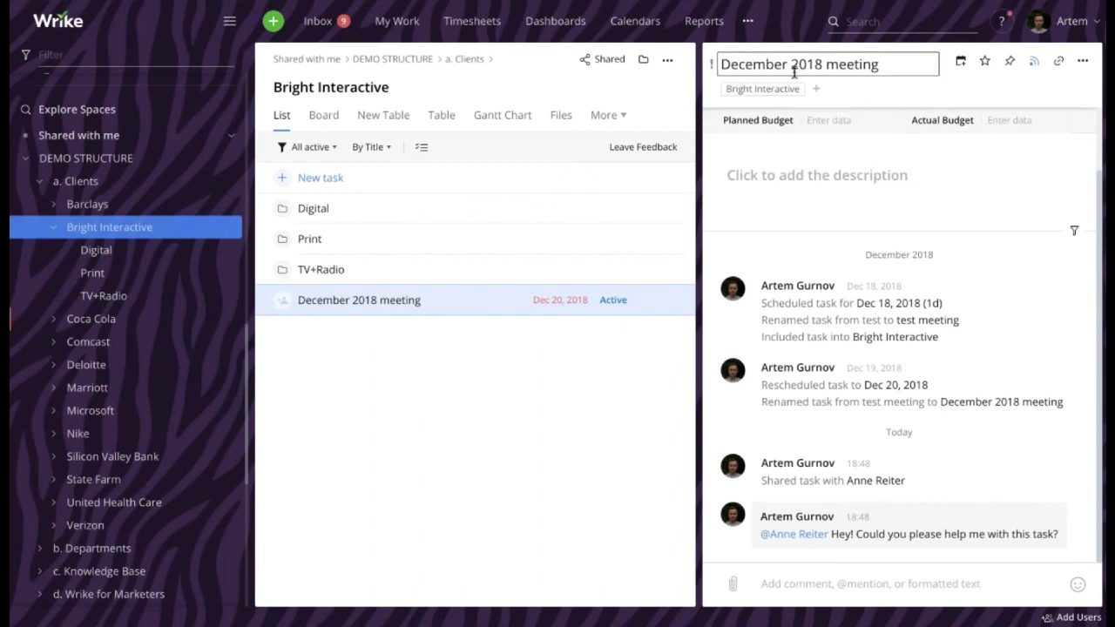
Add the December 2018 meeting task to the Creative space, giving 3 groups and 8 people sharing
left_click_drag(725, 65, 894, 66)
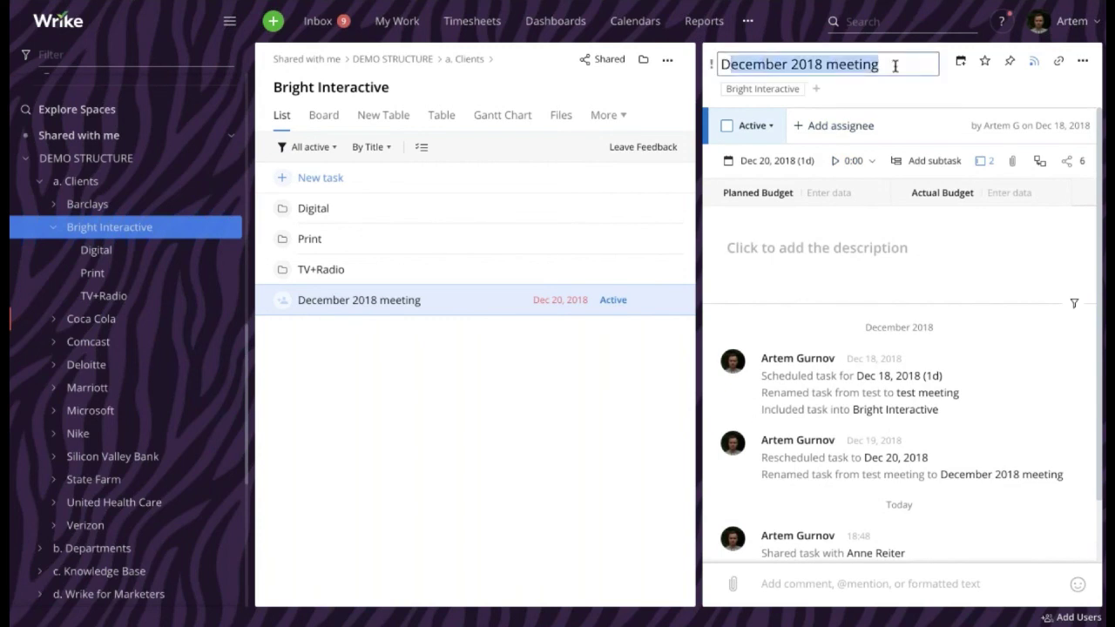
left_click(909, 98)
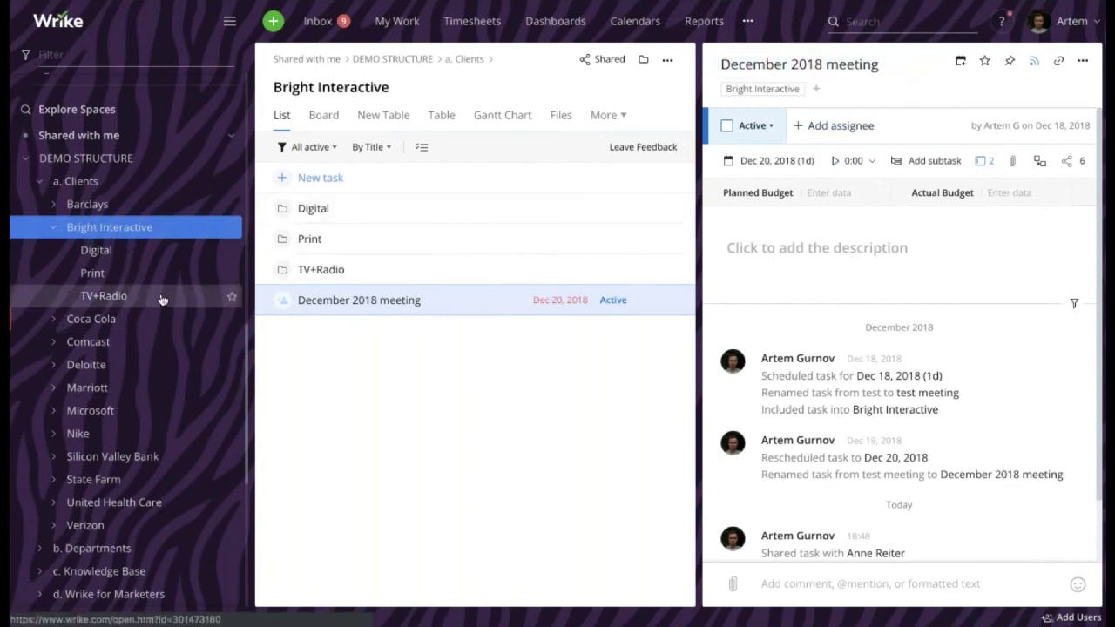
scroll(161, 296, "up", 10)
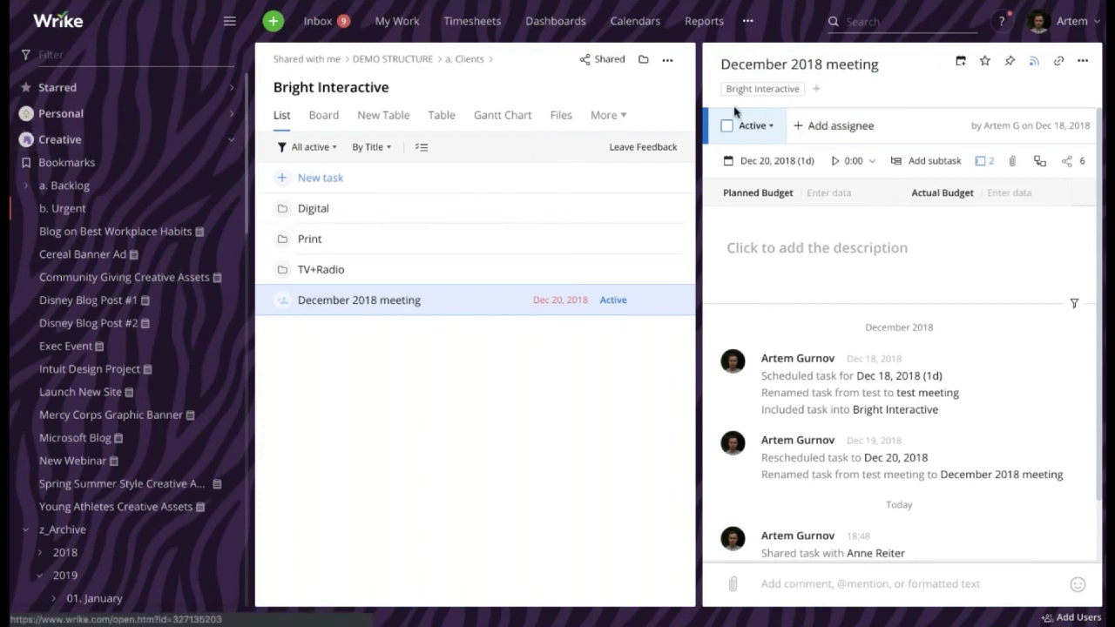
left_click(817, 90)
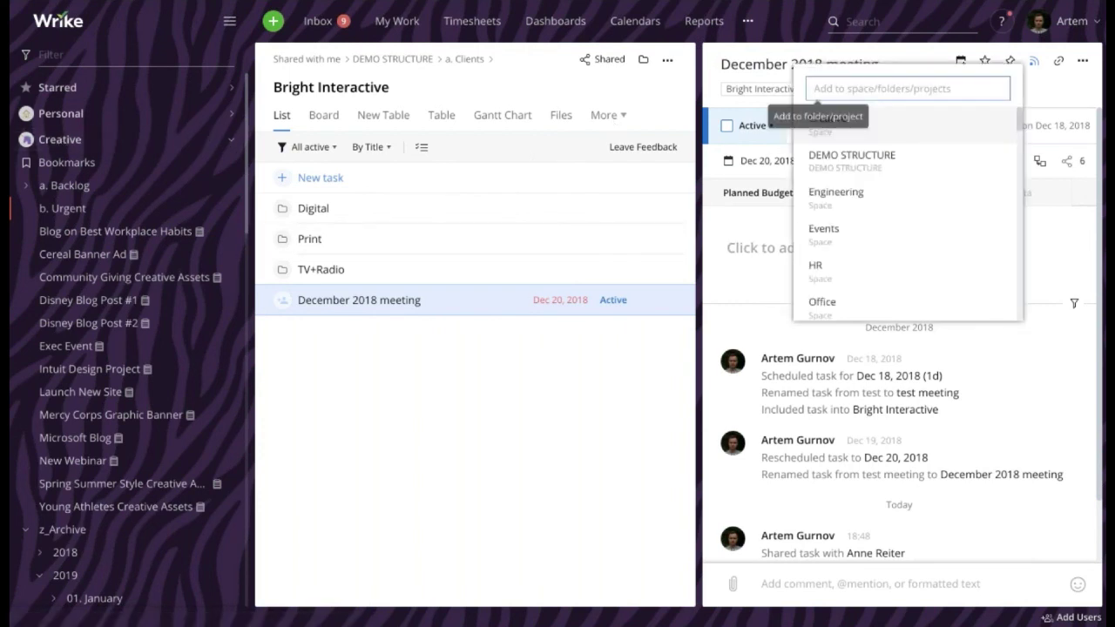
type("cre")
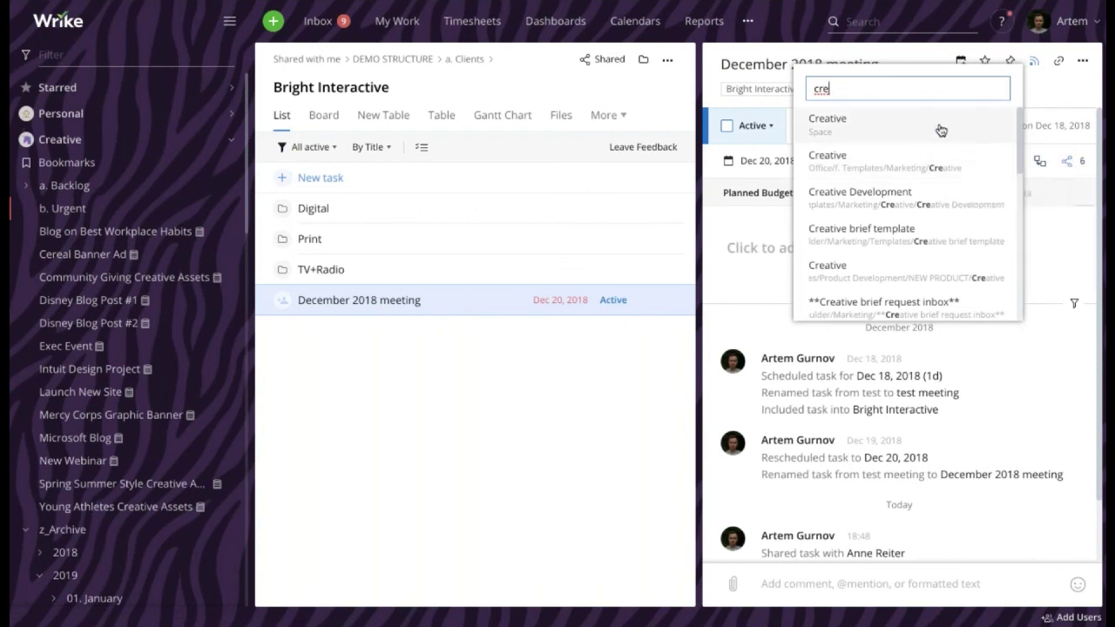
left_click(851, 128)
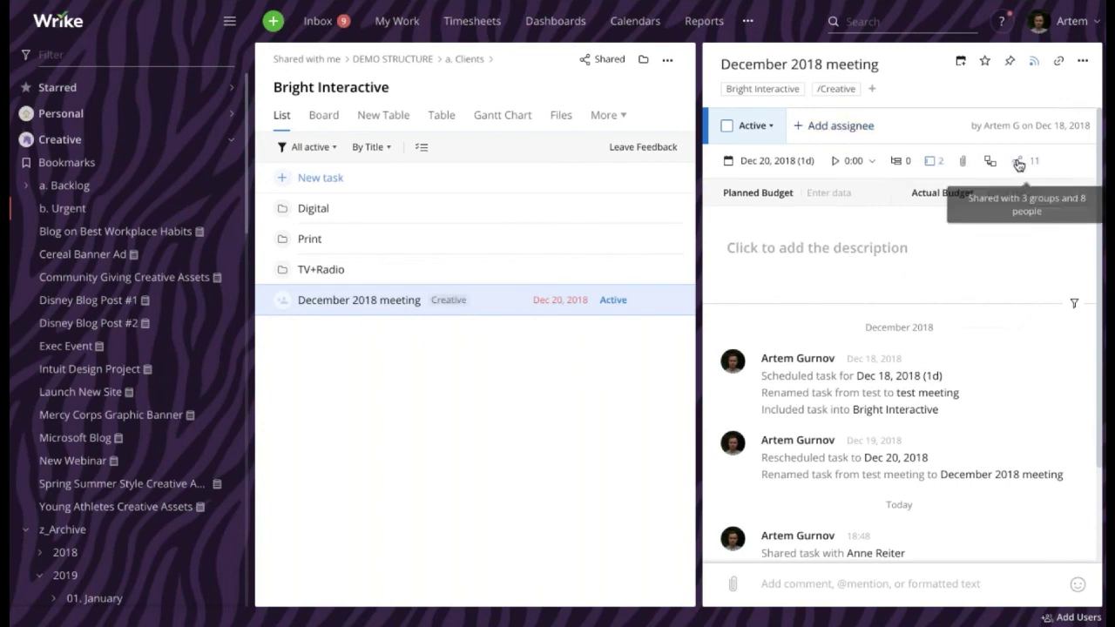
left_click(1019, 164)
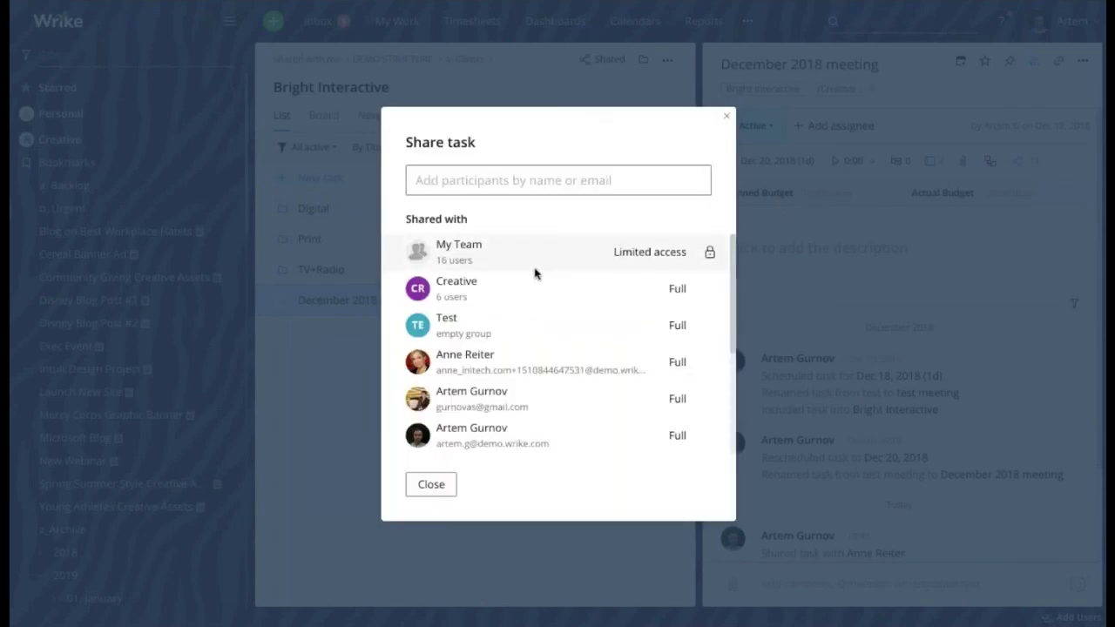
Close the Share task dialog and leave the December 2018 meeting task title unchanged
scroll(535, 273, "down", 1)
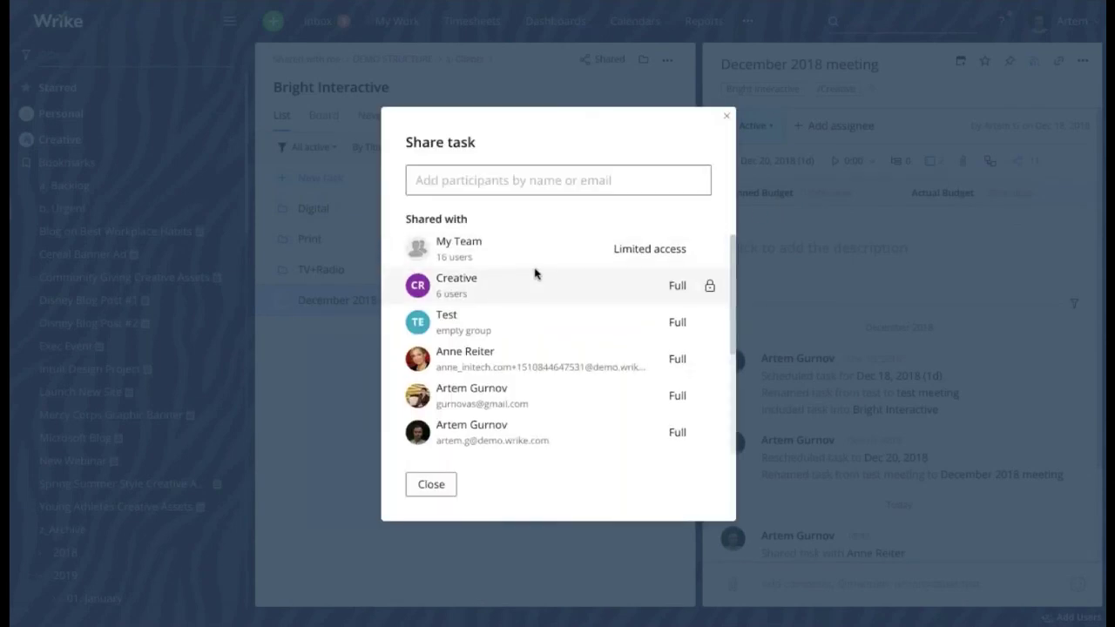
left_click(726, 116)
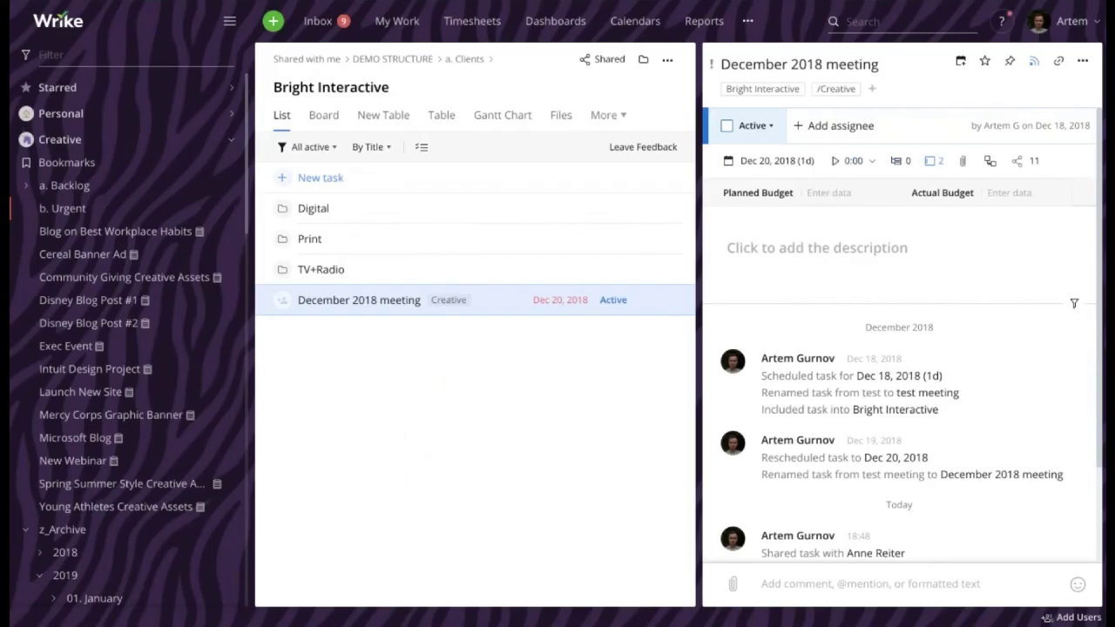
left_click_drag(744, 66, 876, 91)
left_click(917, 105)
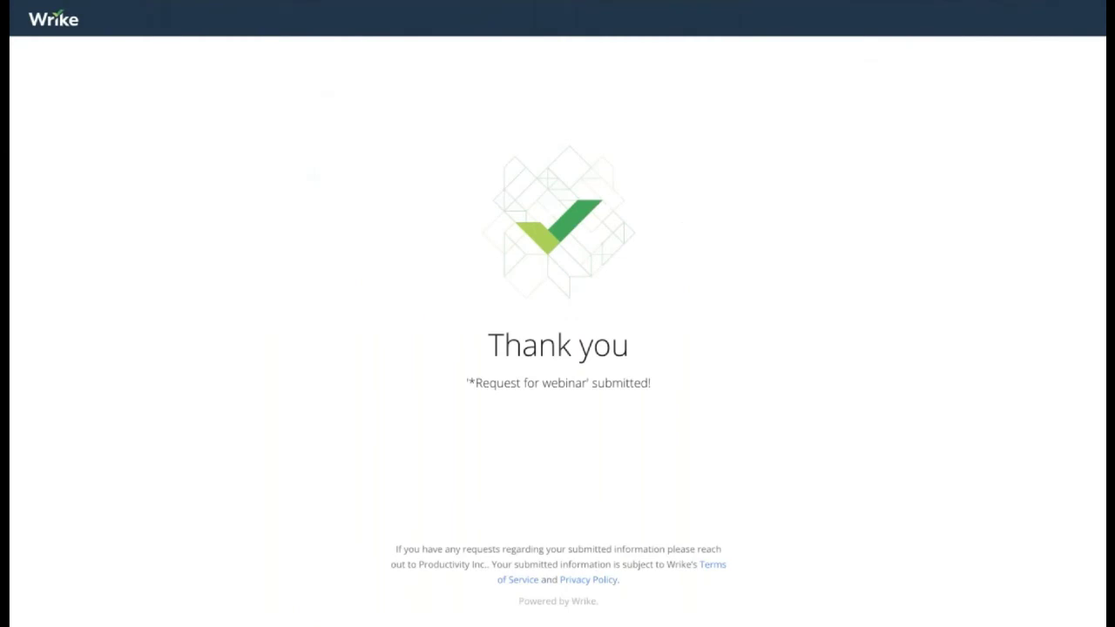
On help.wrike.com, search 'report' and open the Reports Overview article
type("he")
key("Return")
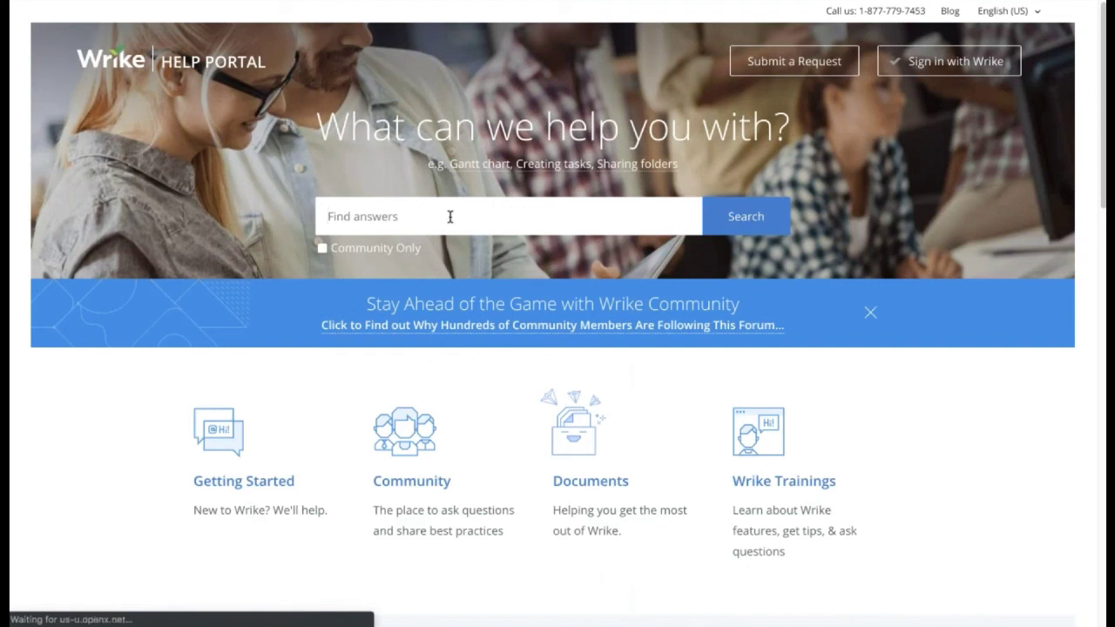
type("report")
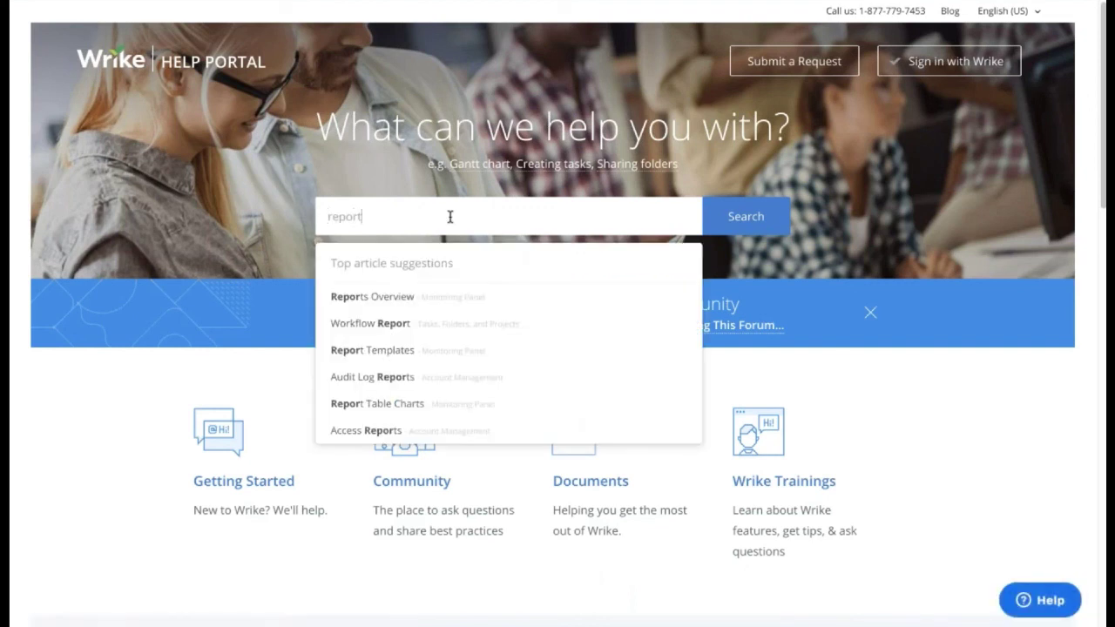
left_click(490, 301)
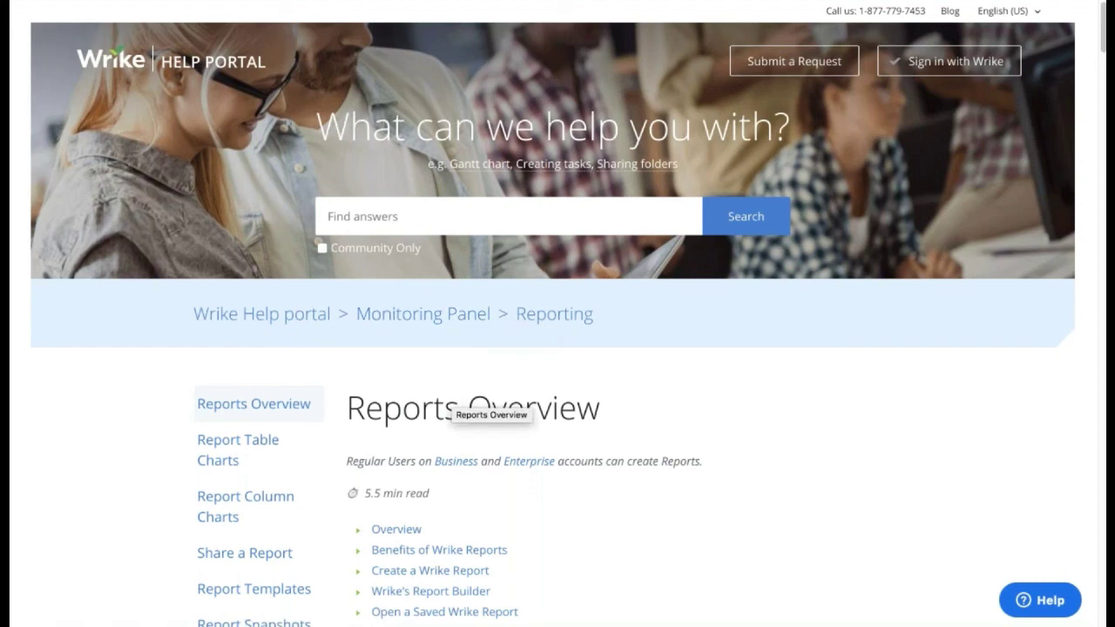
Bring up the Leave us a message support form and select the support phone number
scroll(488, 409, "down", 7)
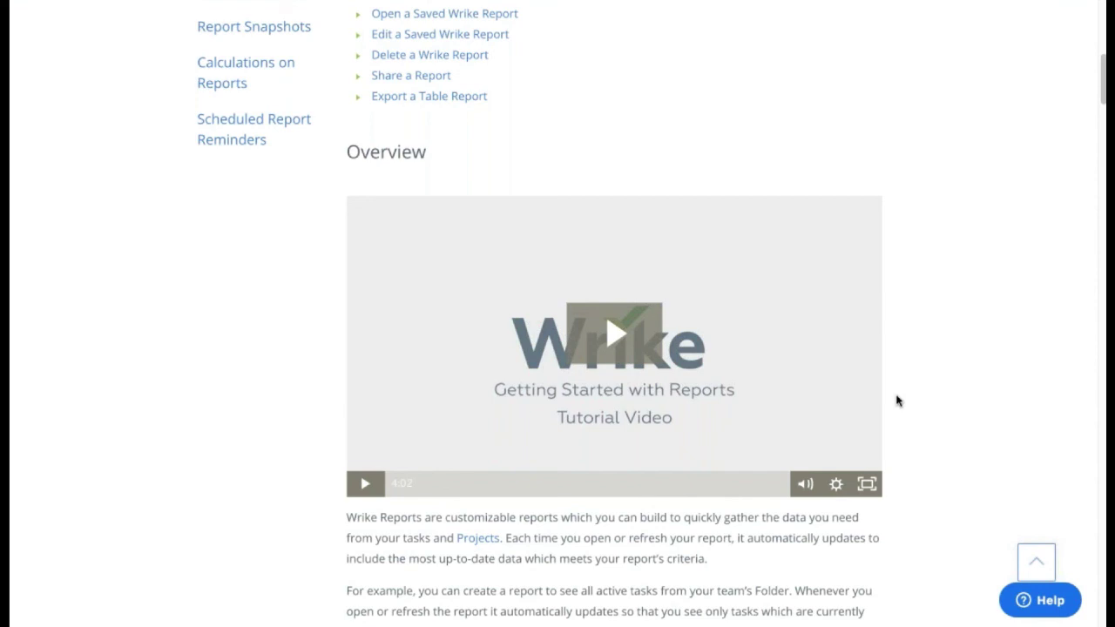
left_click(1029, 597)
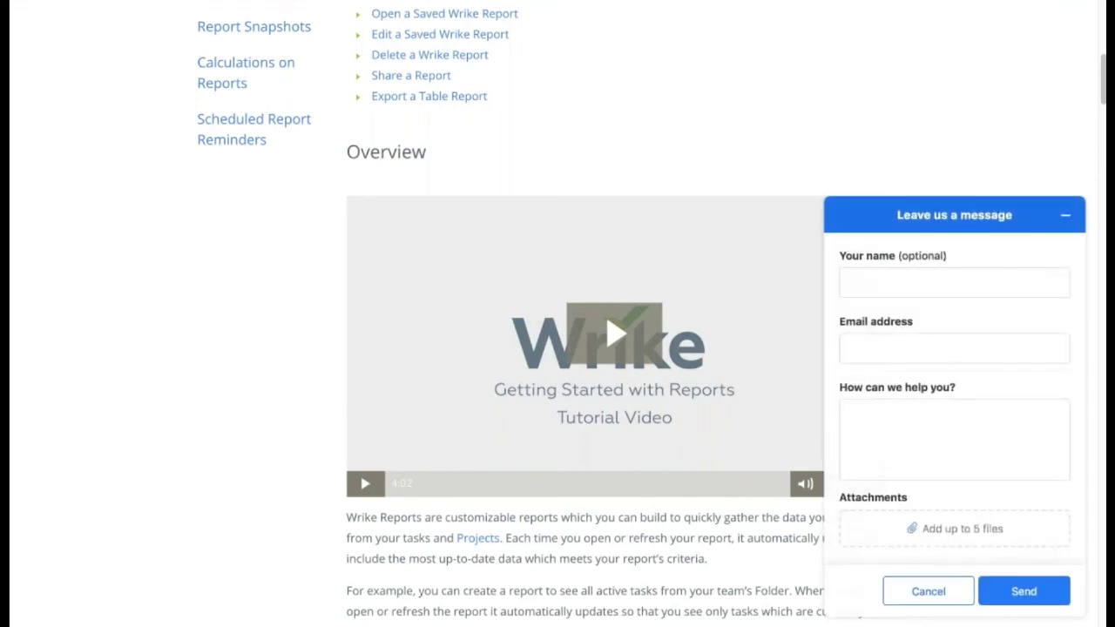
scroll(846, 413, "up", 7)
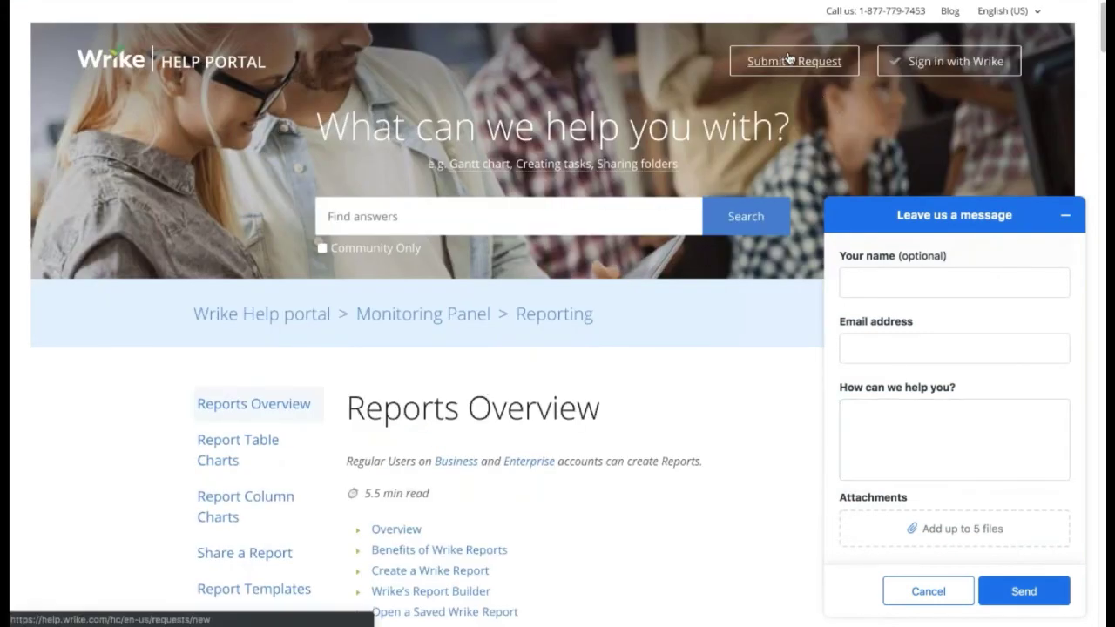
left_click_drag(826, 10, 928, 10)
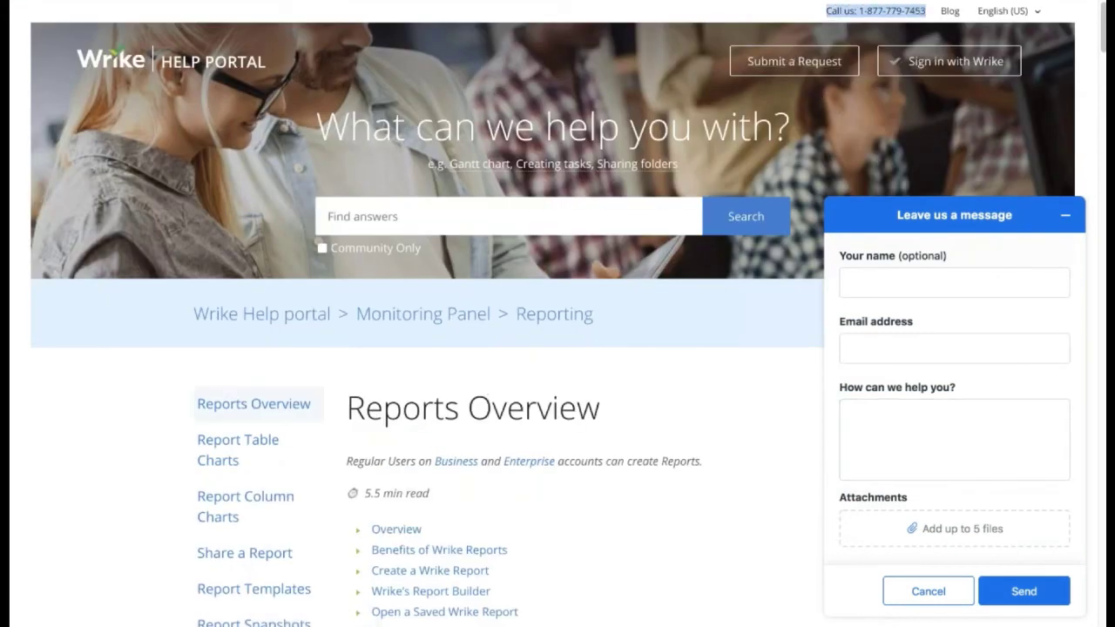
Load the wrike.com webinar page and filter the webinars to Getting Started
type("wrik")
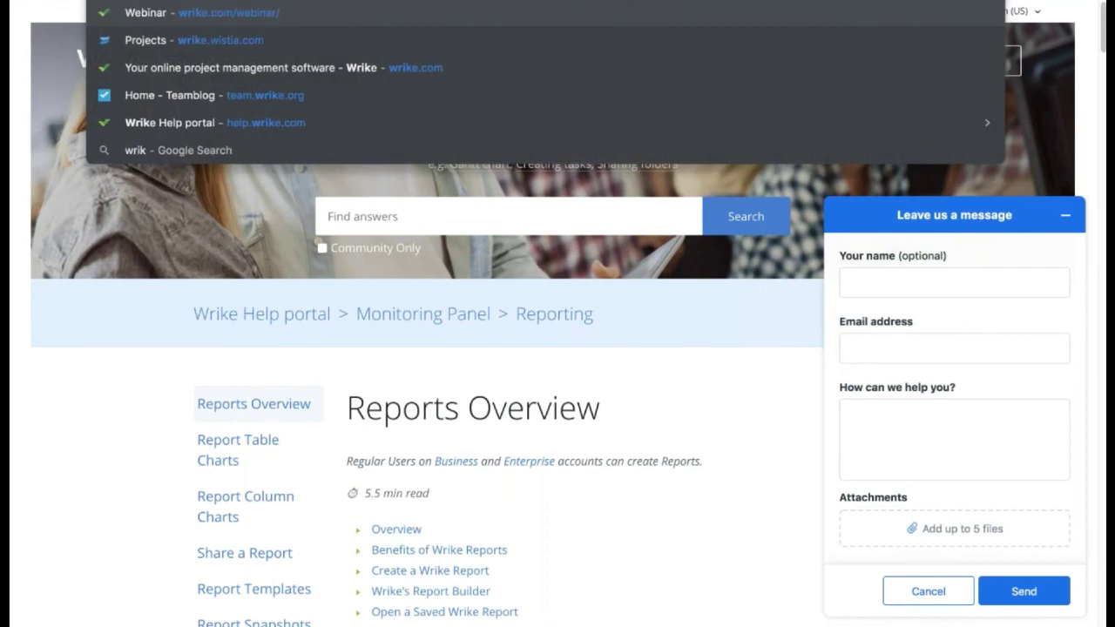
key("Return")
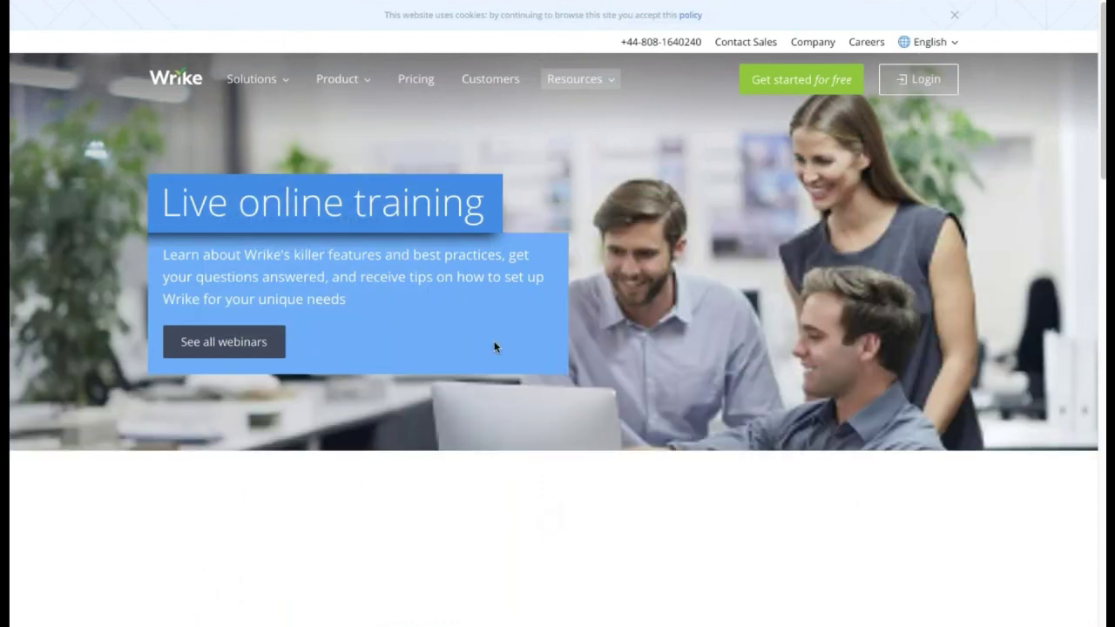
scroll(502, 341, "down", 2)
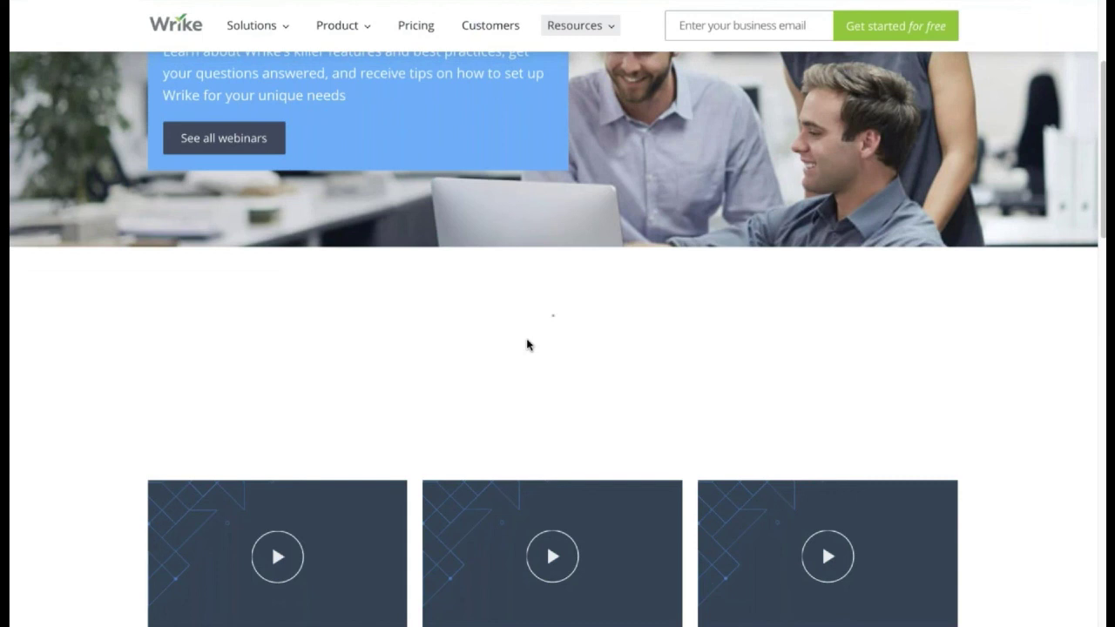
scroll(369, 364, "down", 2)
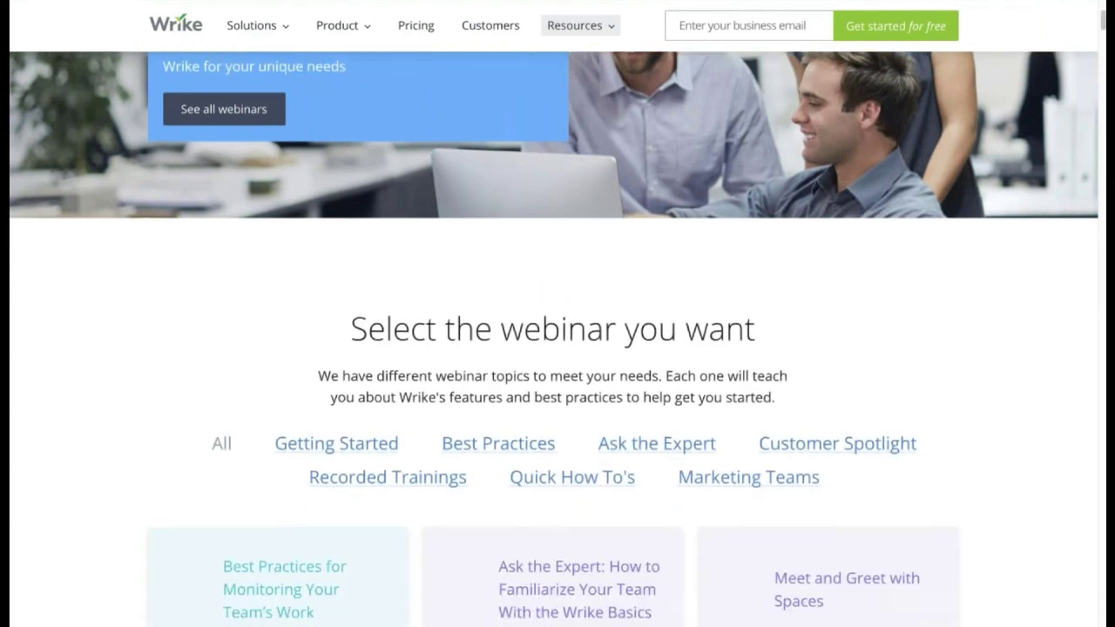
left_click(370, 364)
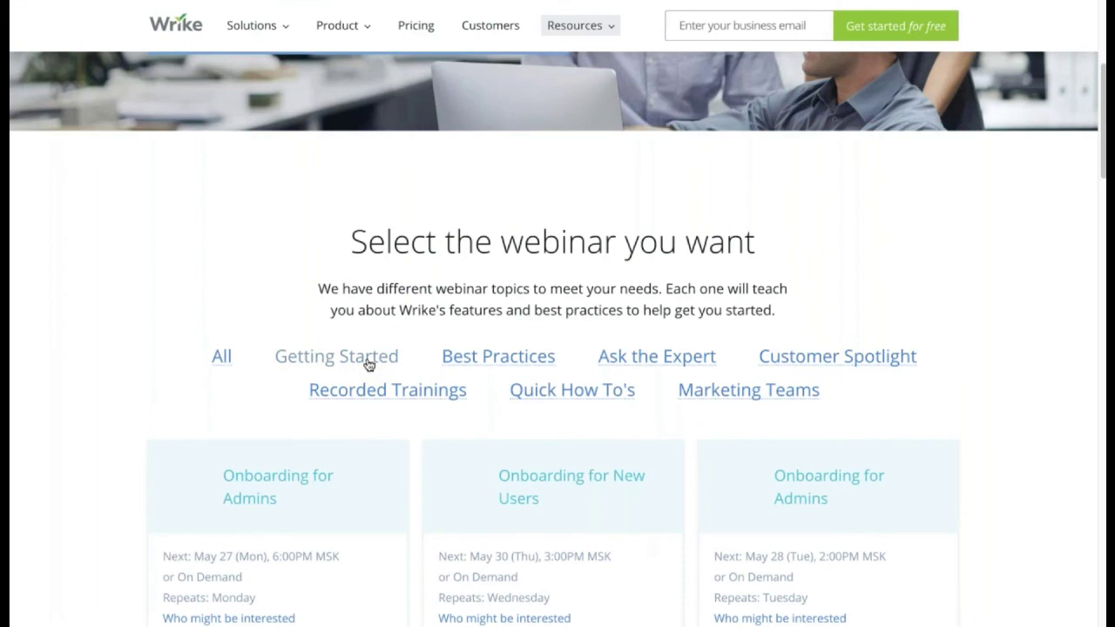
Open, then close, the Register Now form for Onboarding for New Users
scroll(369, 365, "down", 4)
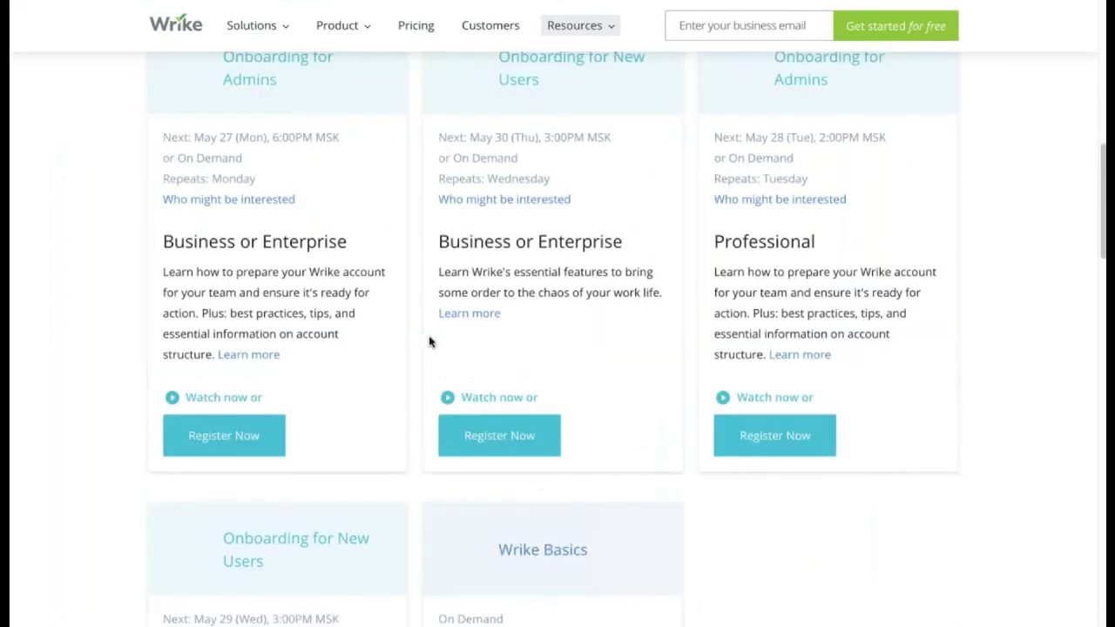
scroll(430, 341, "up", 1)
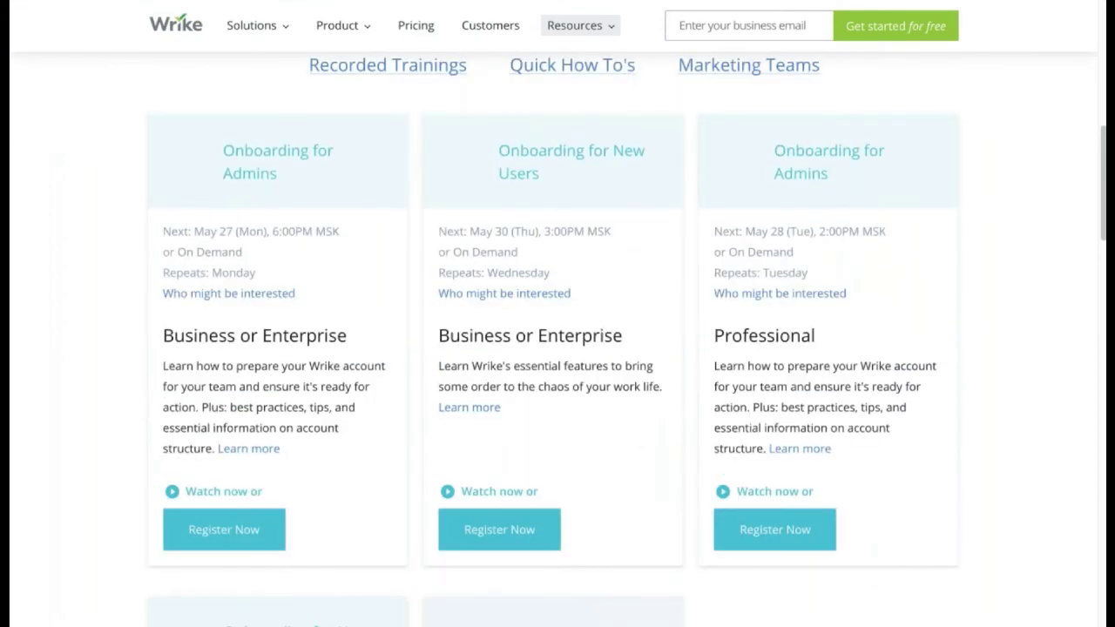
scroll(482, 291, "up", 10)
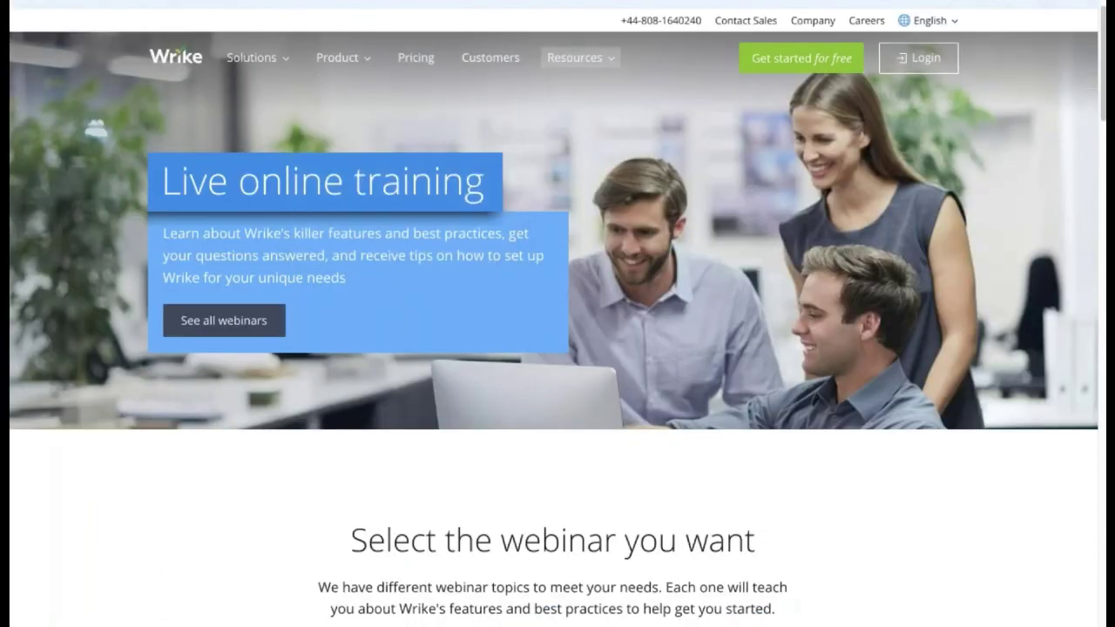
scroll(331, 450, "down", 1)
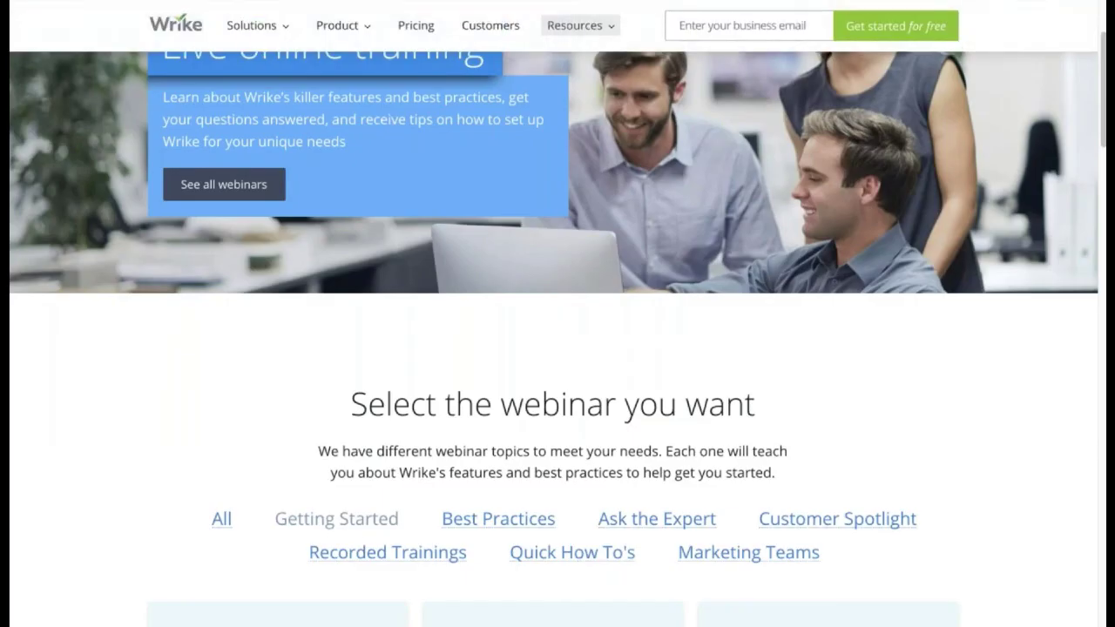
scroll(349, 532, "down", 5)
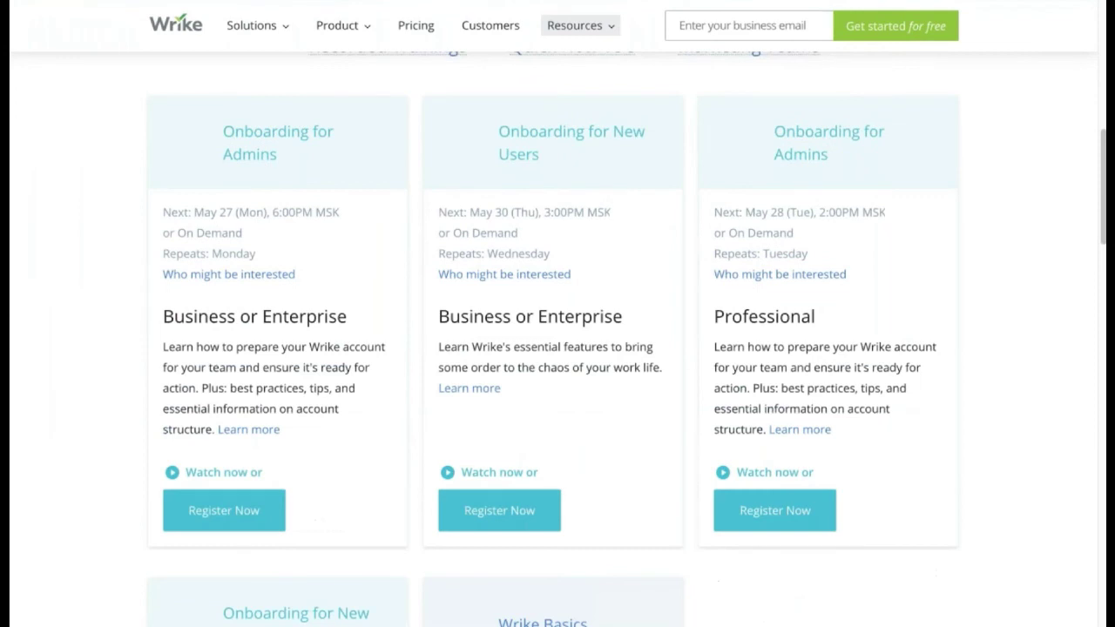
left_click(523, 511)
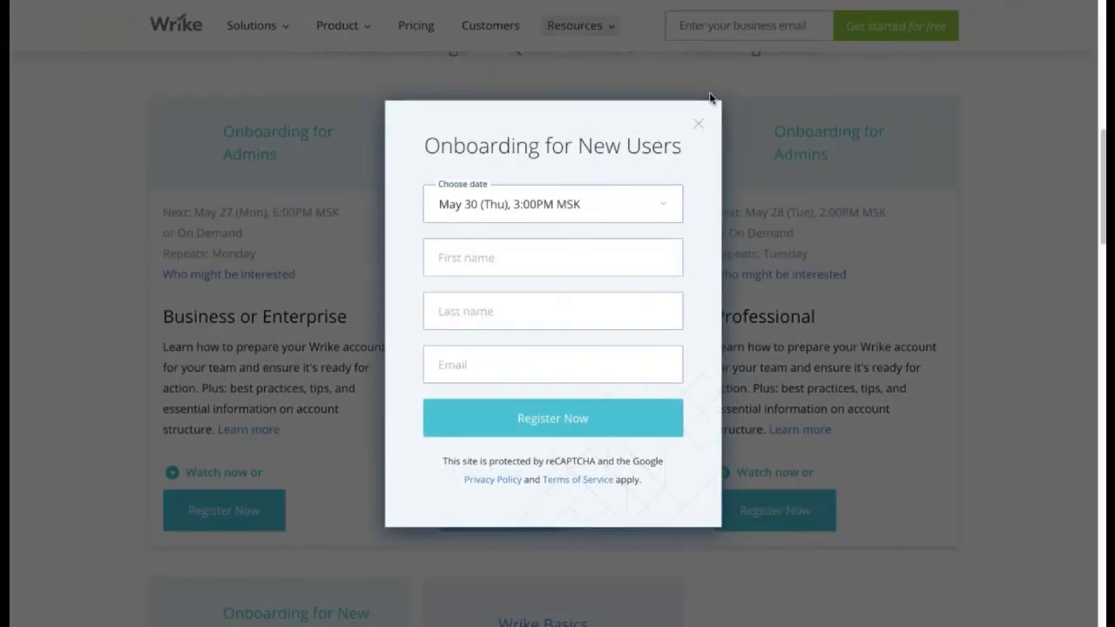
left_click(703, 122)
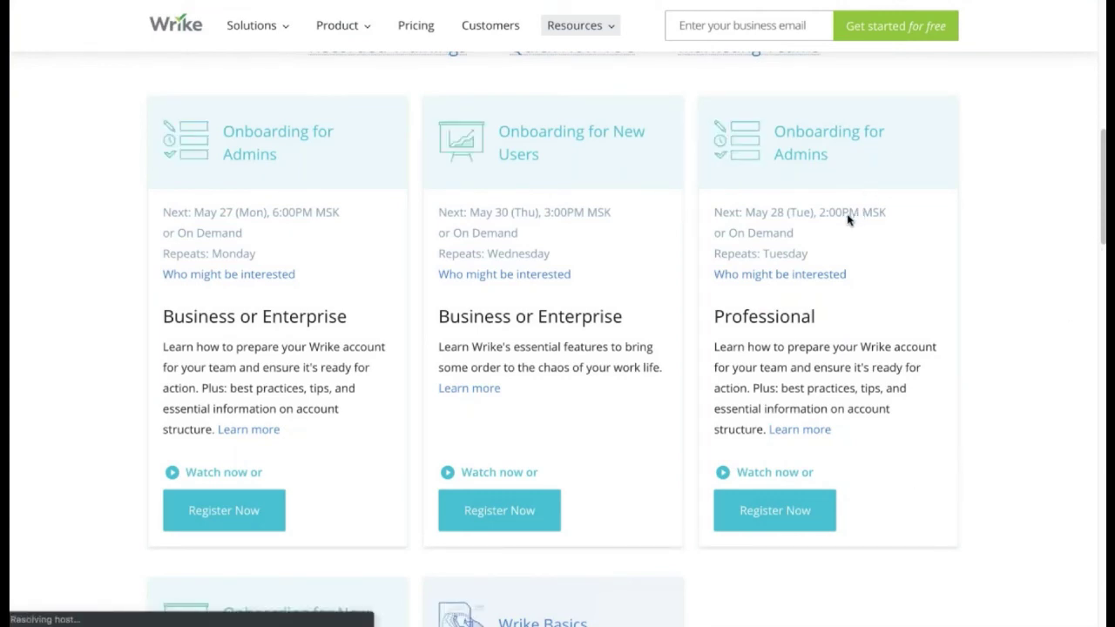
scroll(341, 240, "up", 8)
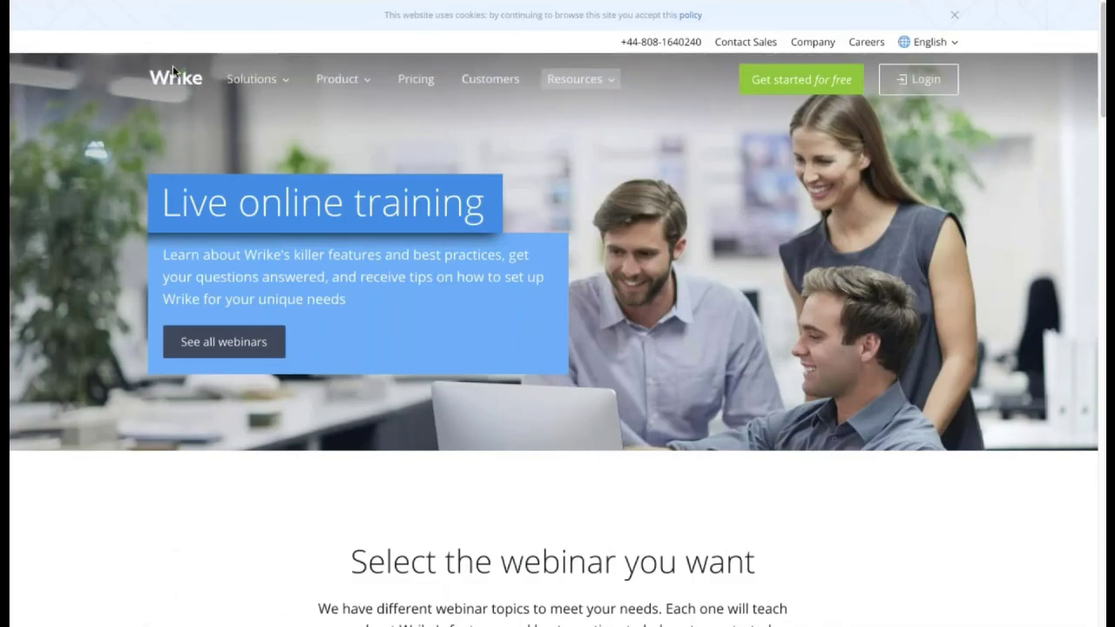
Load help.wrike.com in the incognito window
left_click(228, 1)
type("h")
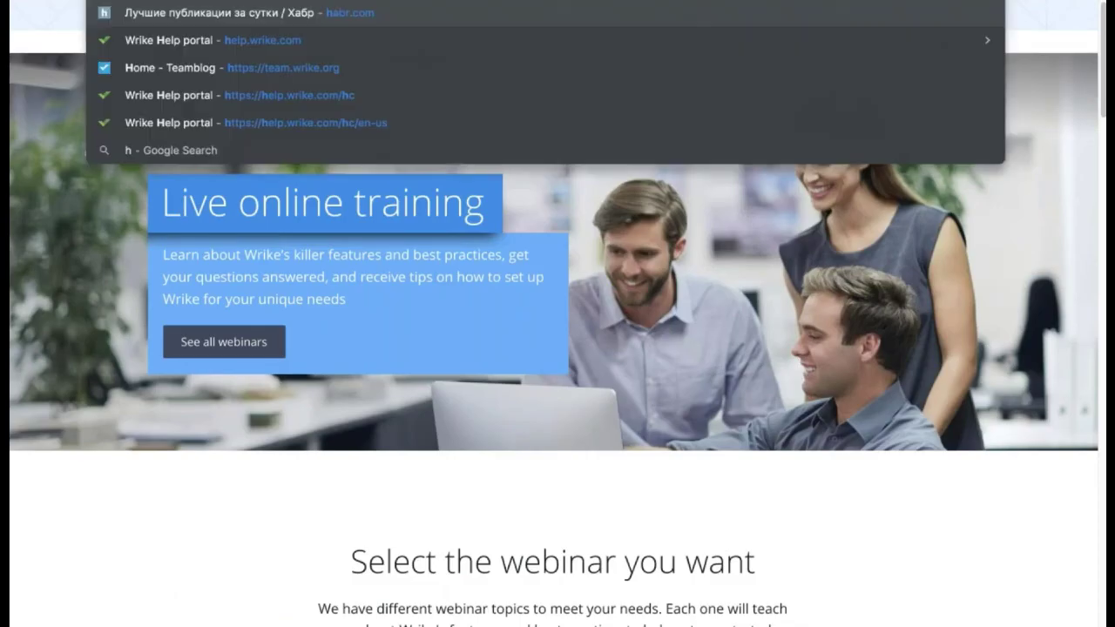
key("Return")
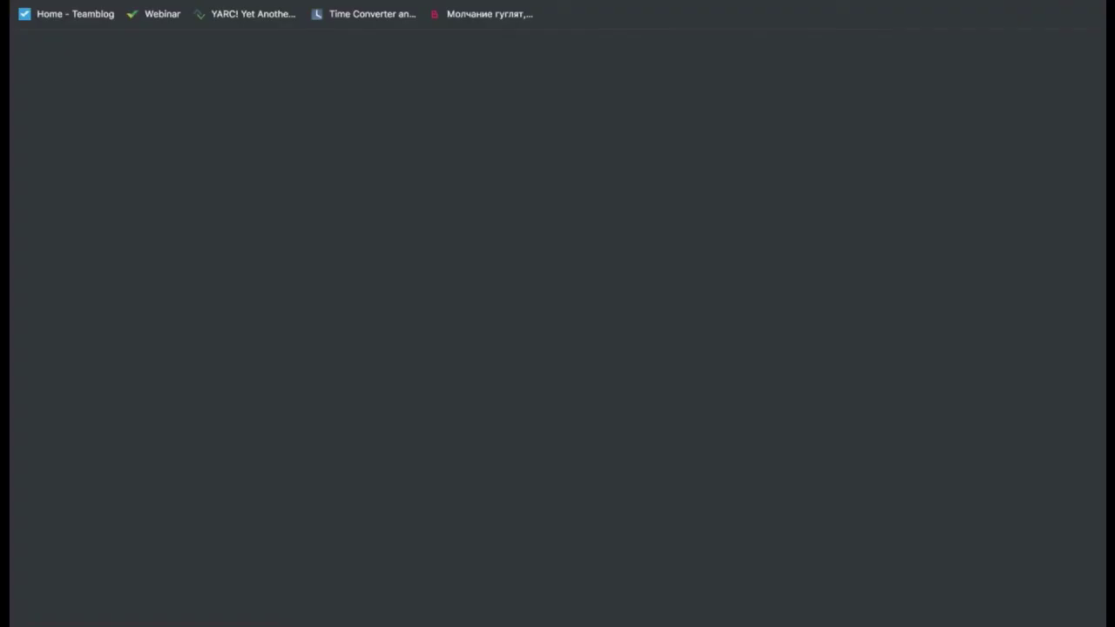
type("he")
key("Return")
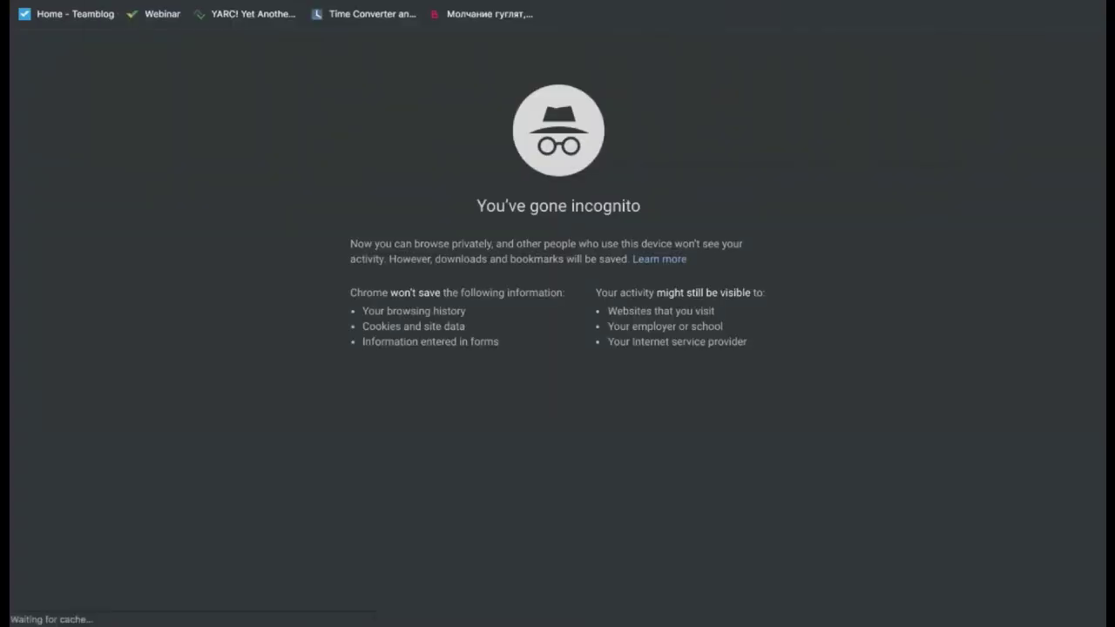
Open the Community Topics page from the help portal's Community icon
scroll(265, 209, "down", 3)
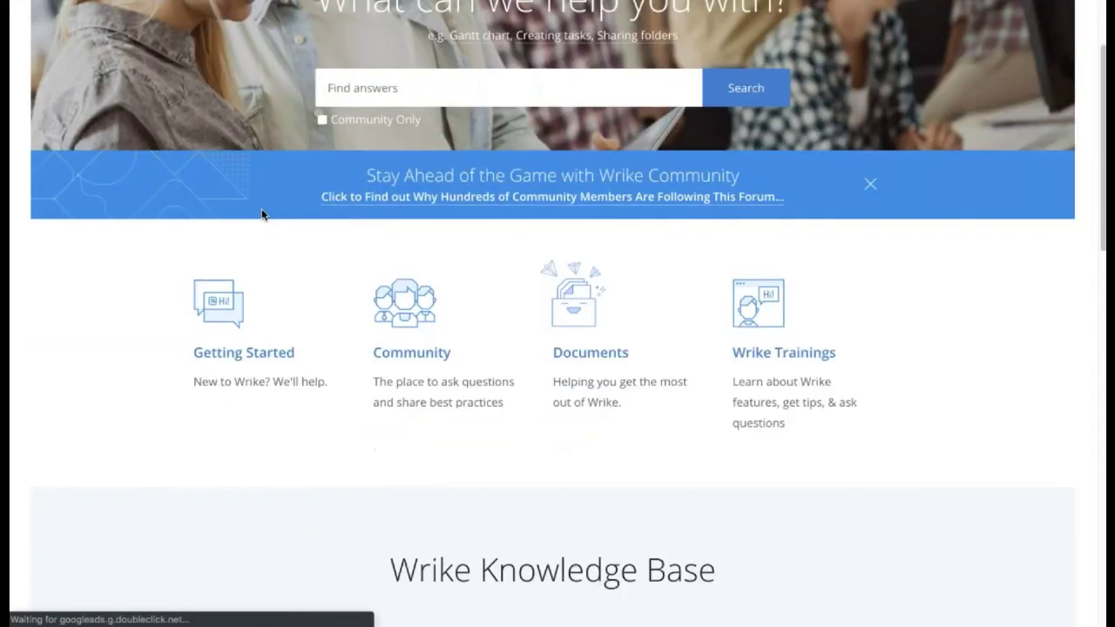
left_click(376, 311)
scroll(450, 319, "down", 1)
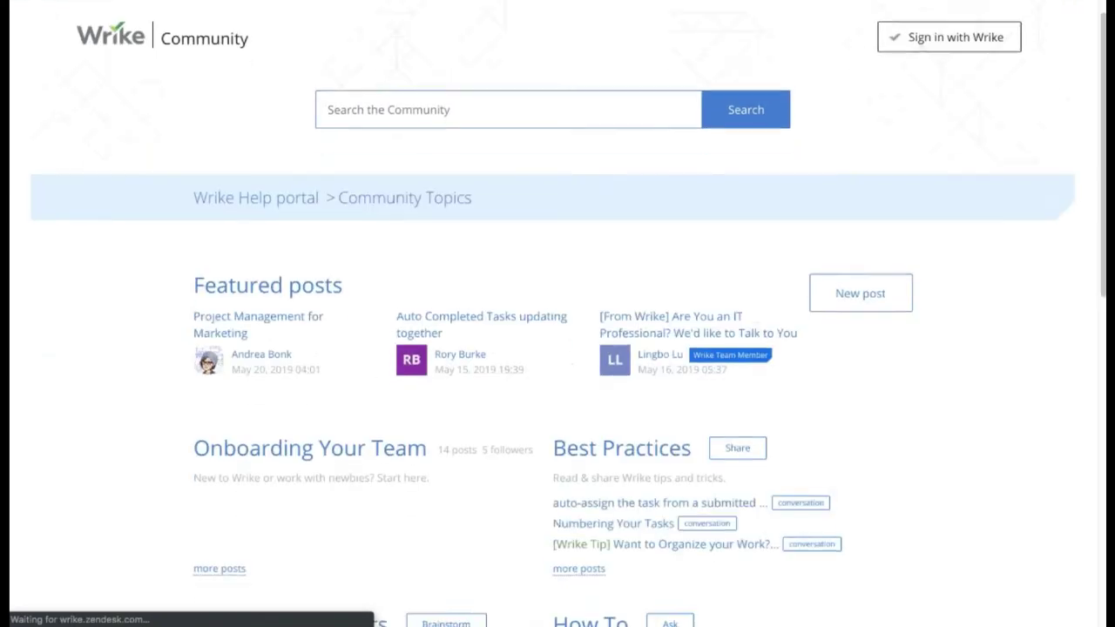